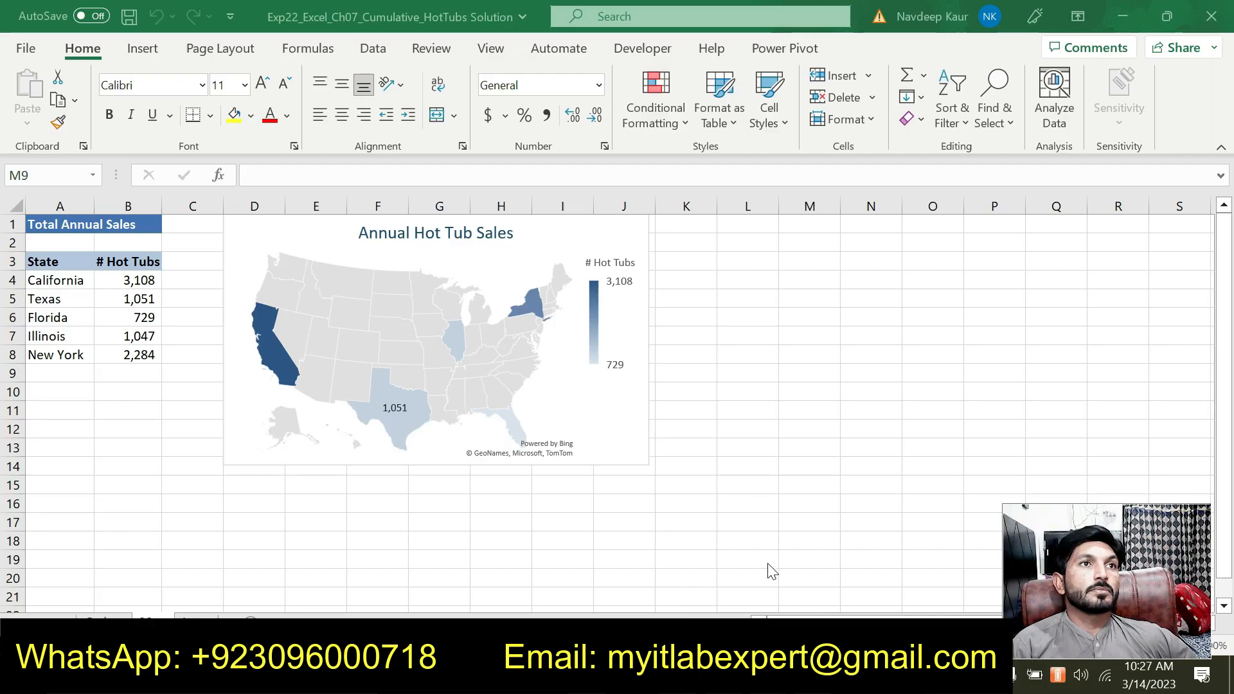
- Switch to the Word instructions, highlight the starting workbook's file name in step 1 in green, and clear the highlight again
key("alt+Tab")
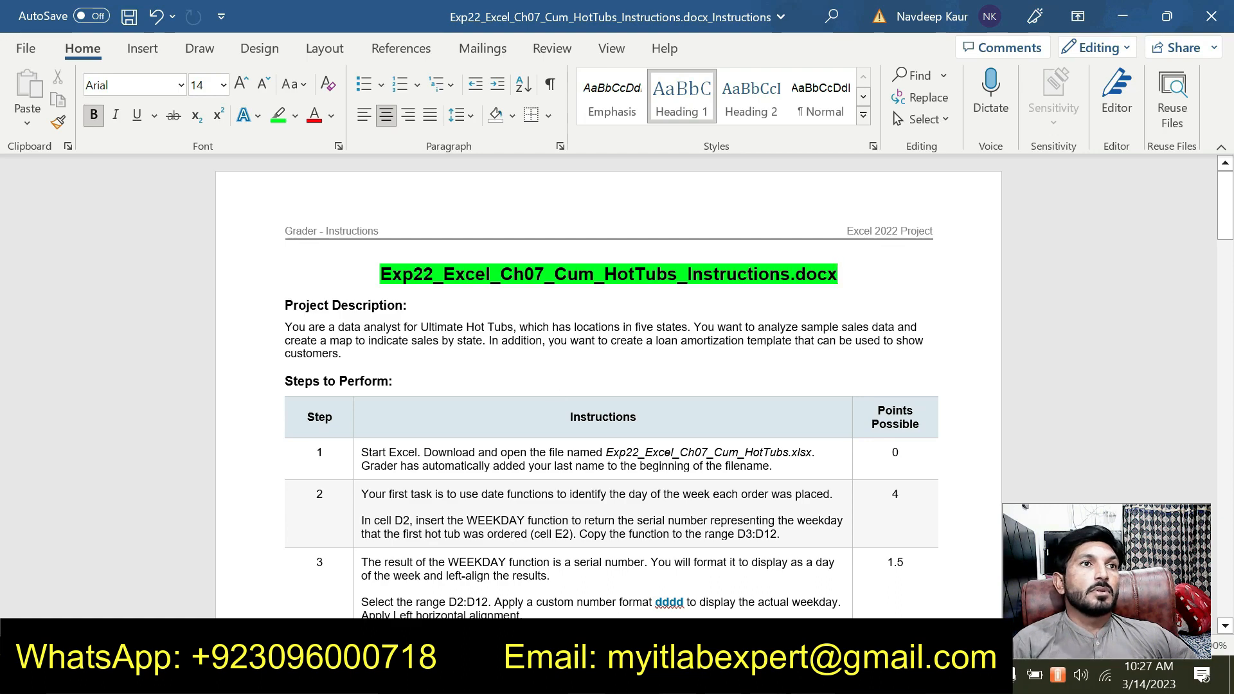
left_click_drag(606, 451, 788, 454)
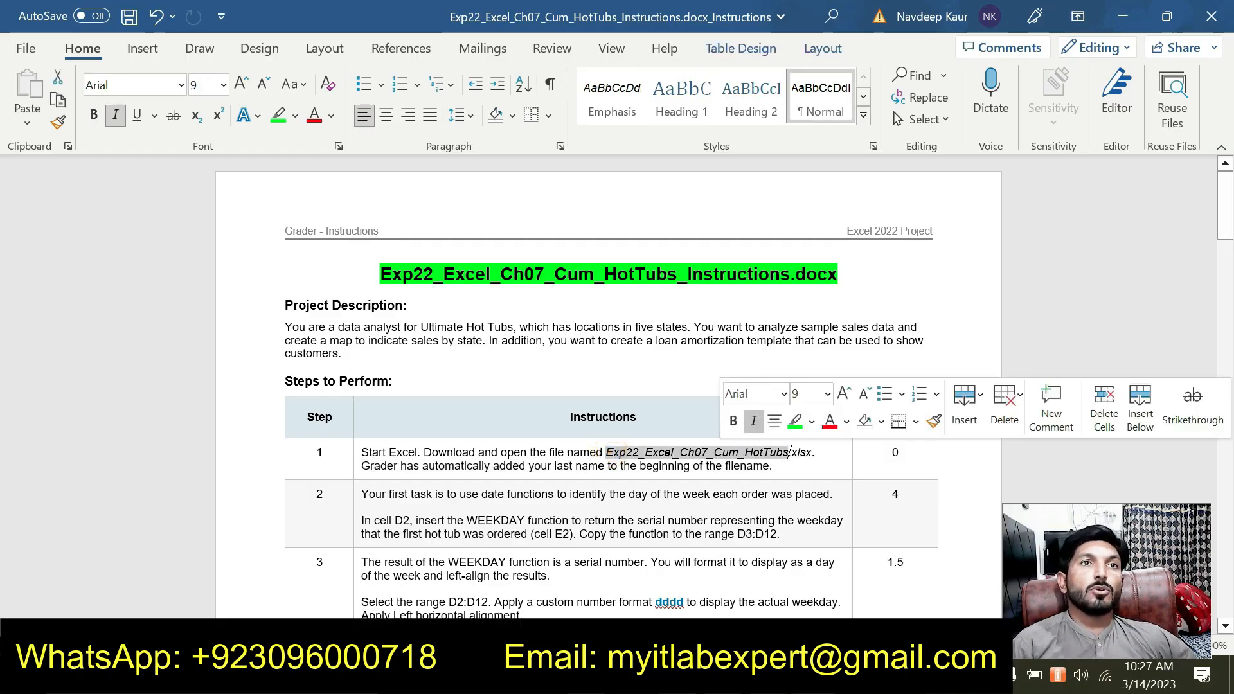
left_click(795, 421)
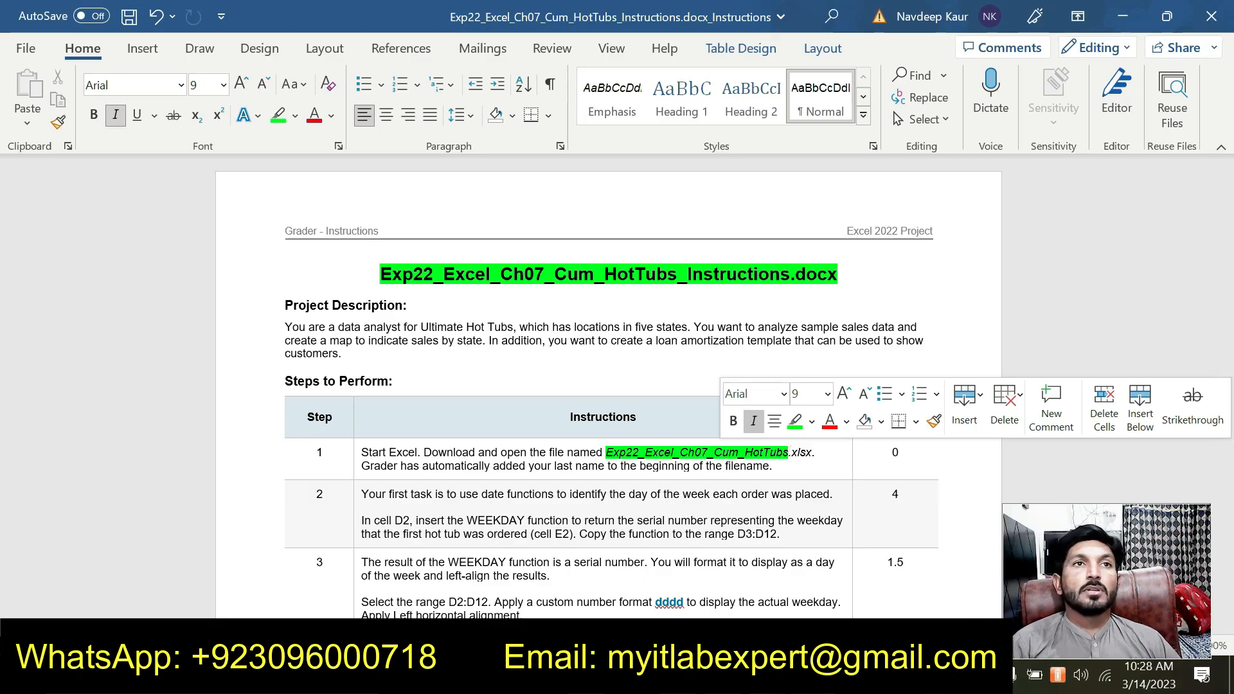
left_click_drag(605, 452, 785, 452)
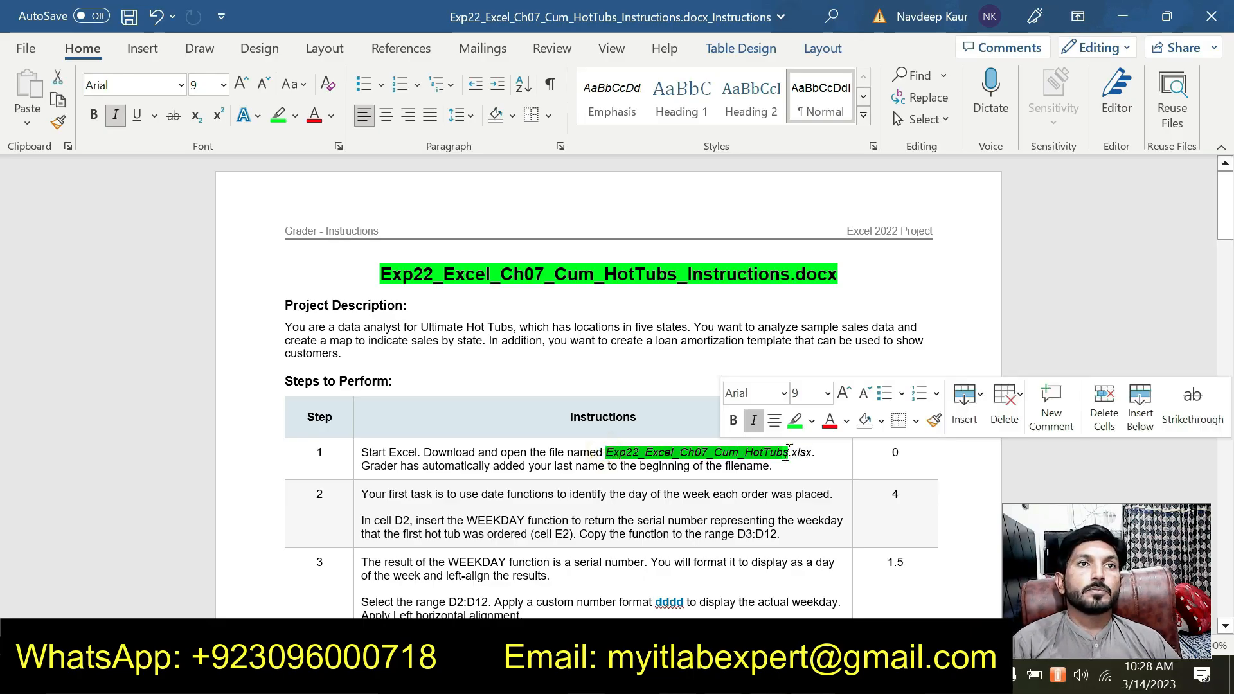
left_click(796, 420)
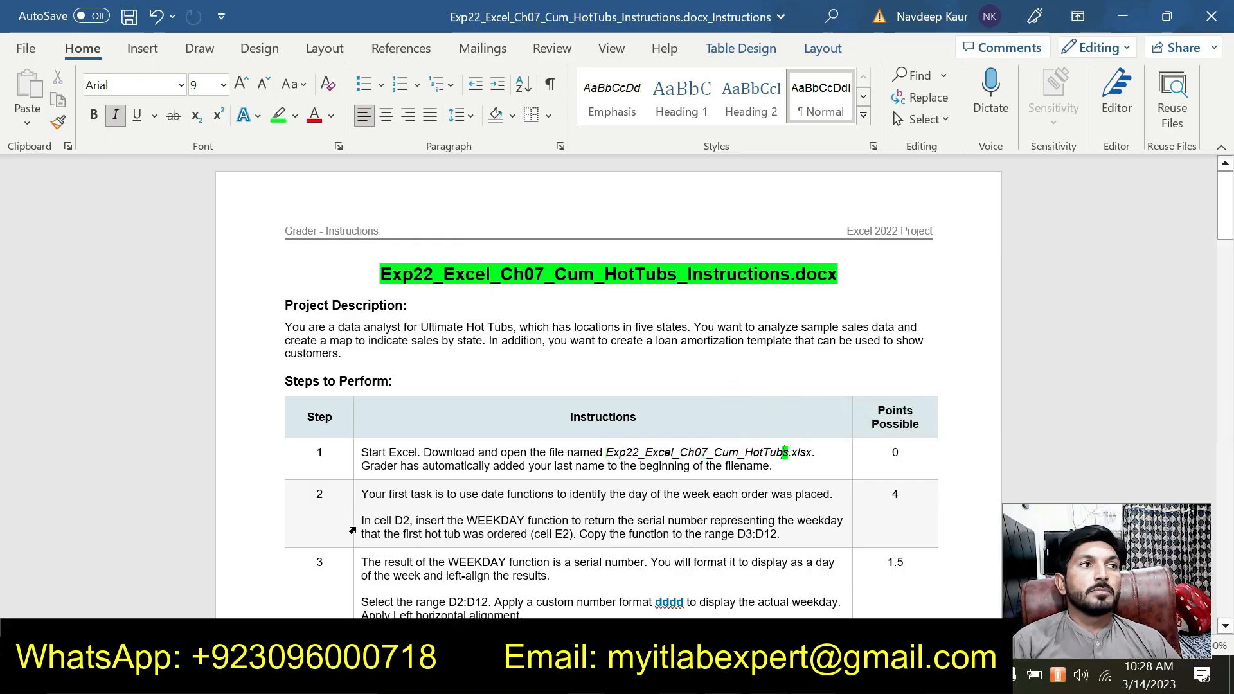
- Highlight the second paragraph of step 2, about inserting the WEEKDAY function in D2, in green
left_click_drag(361, 520, 780, 534)
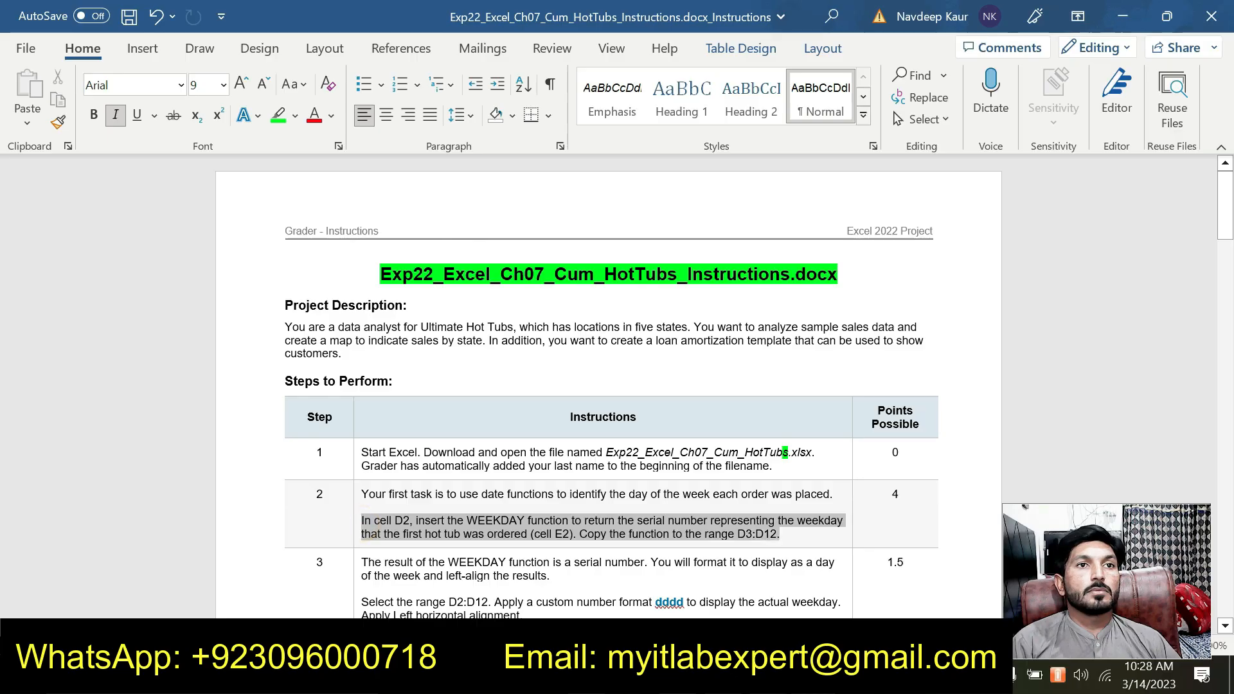
left_click(795, 498)
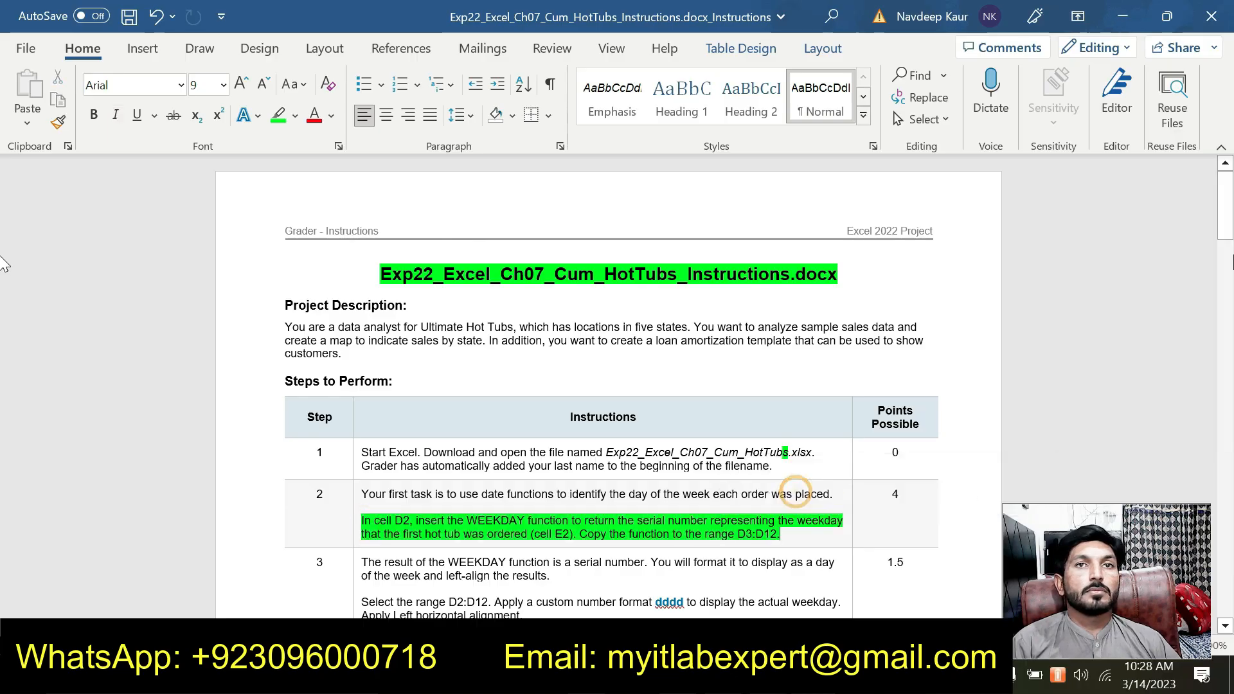
left_click(835, 379)
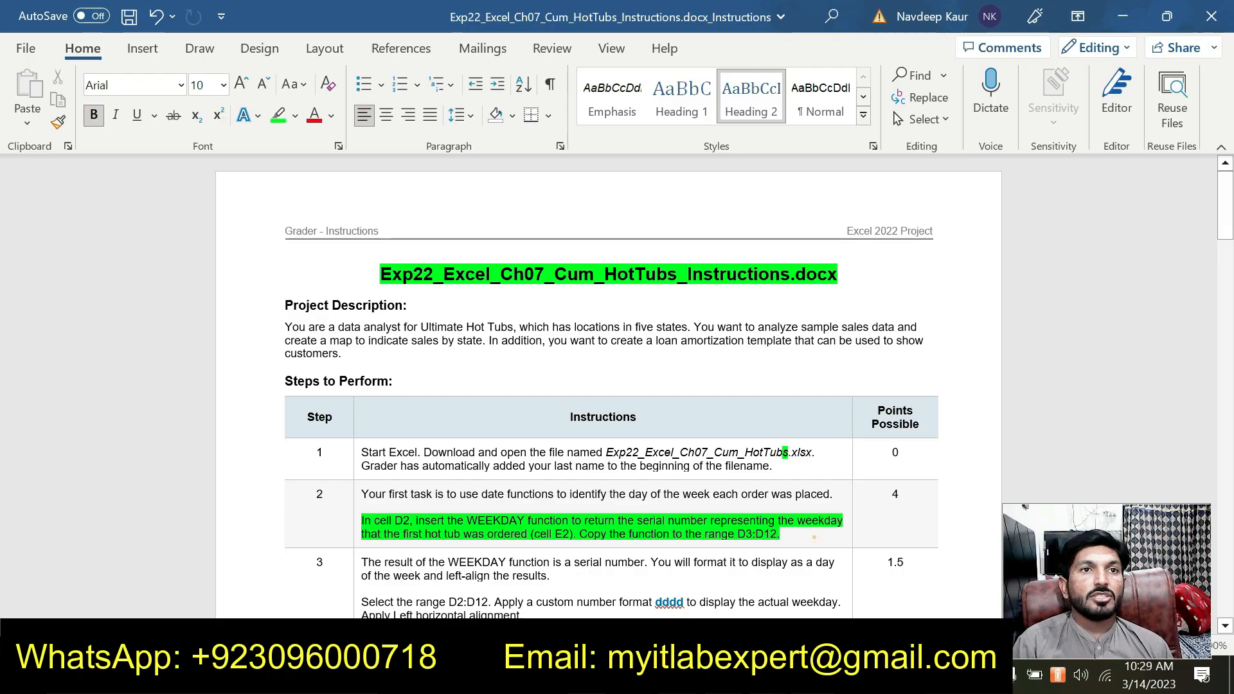
left_click(814, 538)
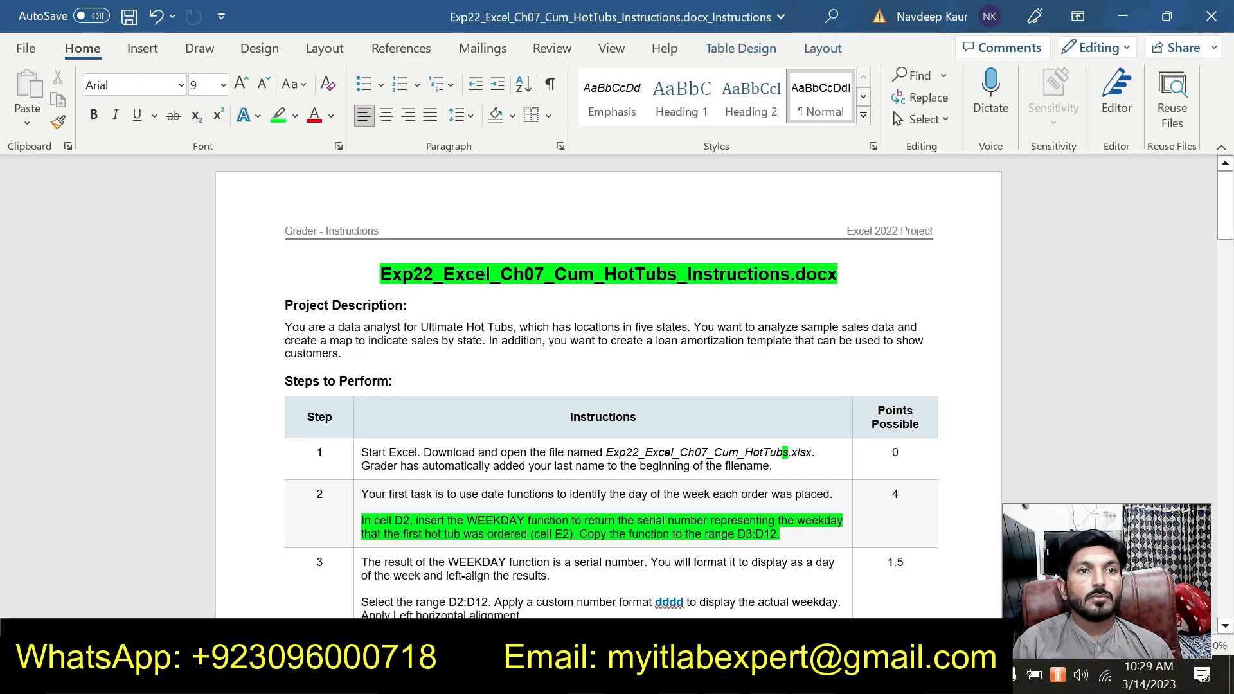
- Switch to the Excel workbook and try to insert the WORKDAY function in D2 with E2 as the start date
key("alt+Tab")
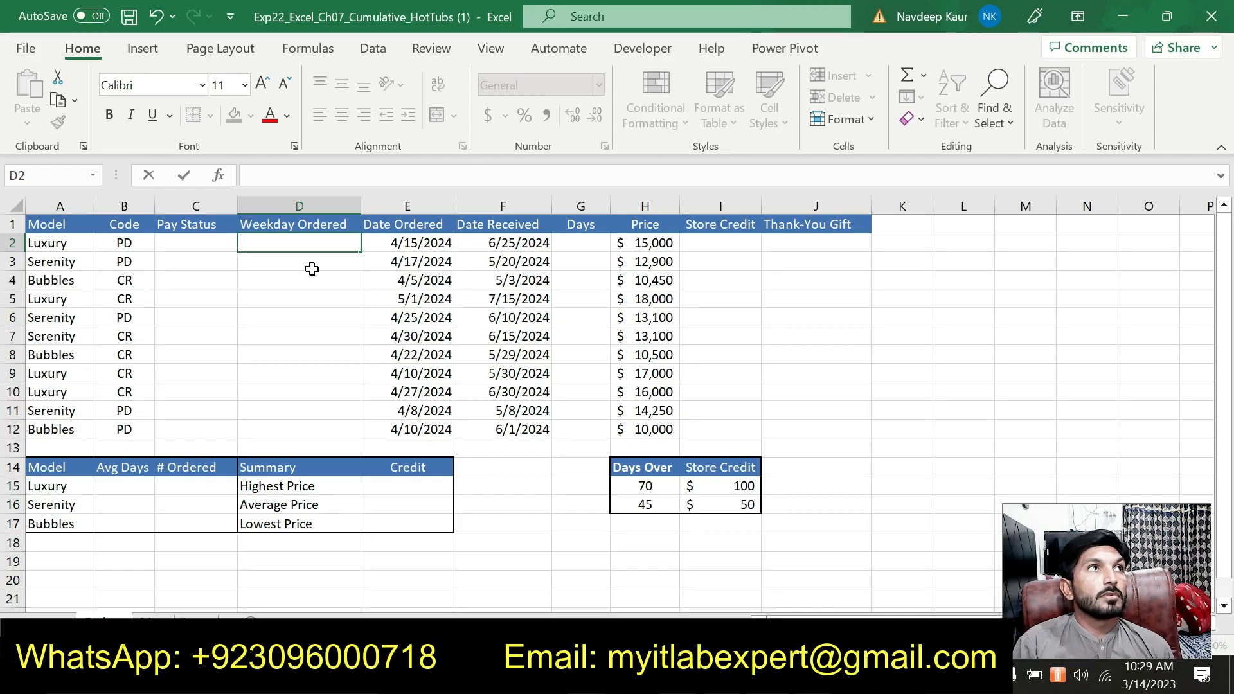
left_click(309, 48)
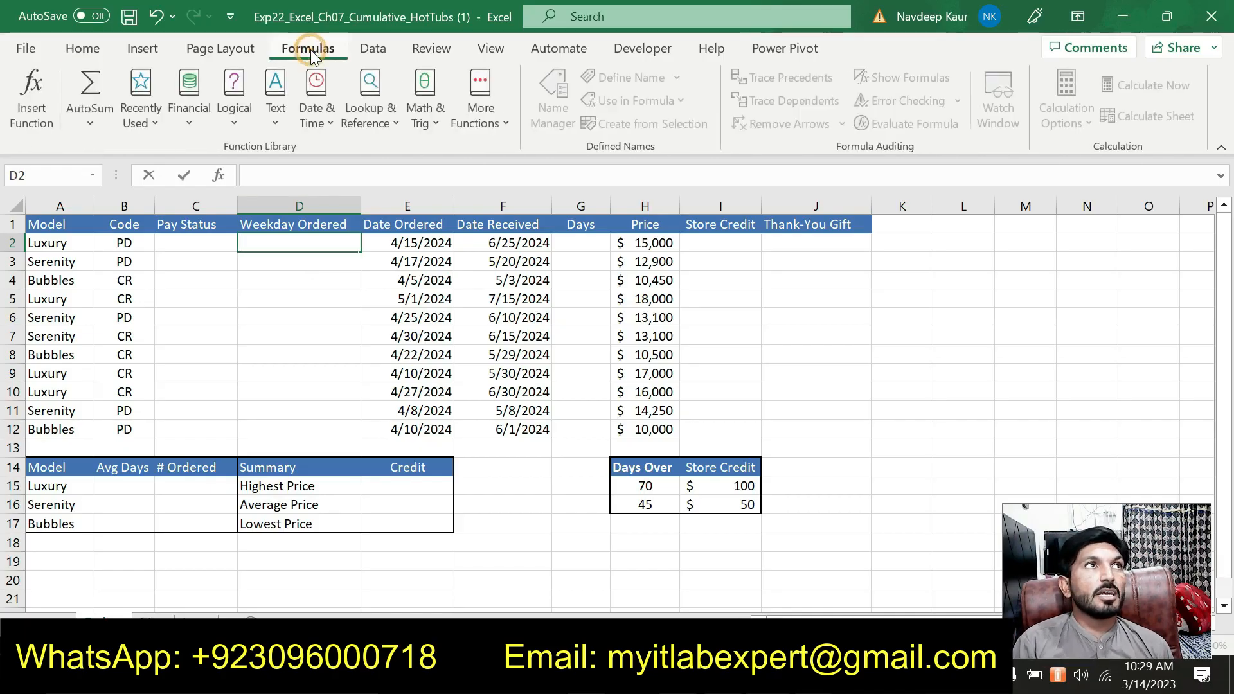
left_click(327, 129)
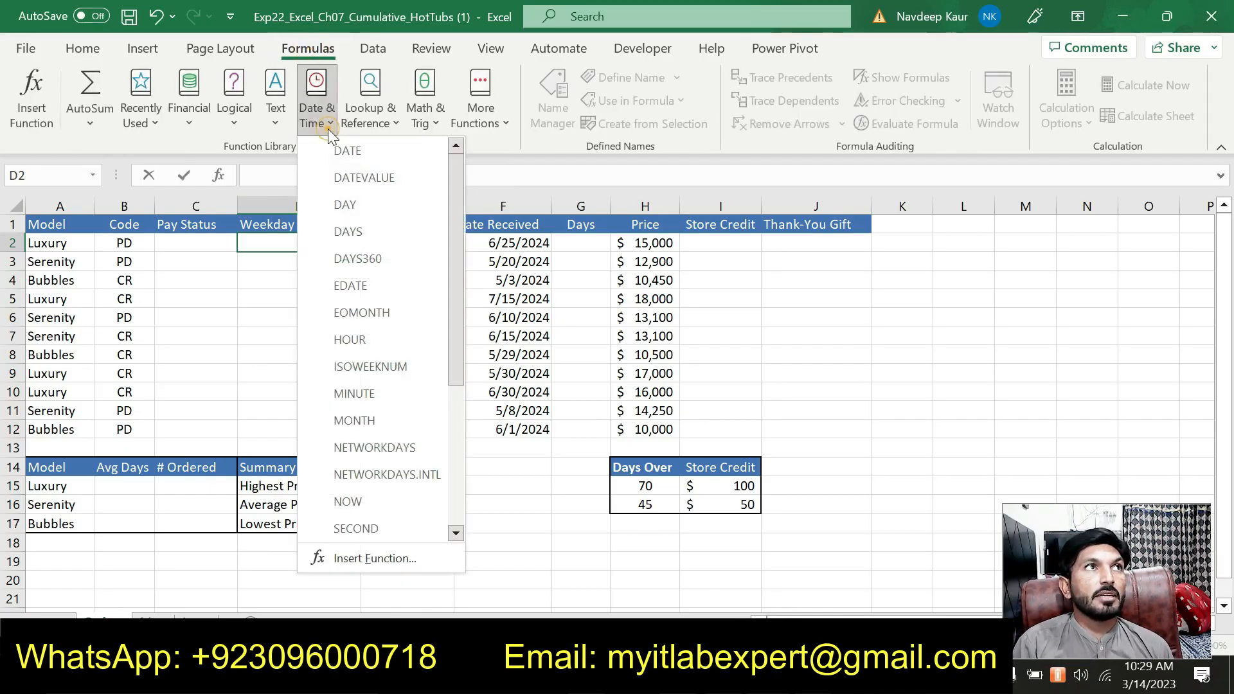
left_click_drag(451, 273, 445, 446)
left_click(362, 448)
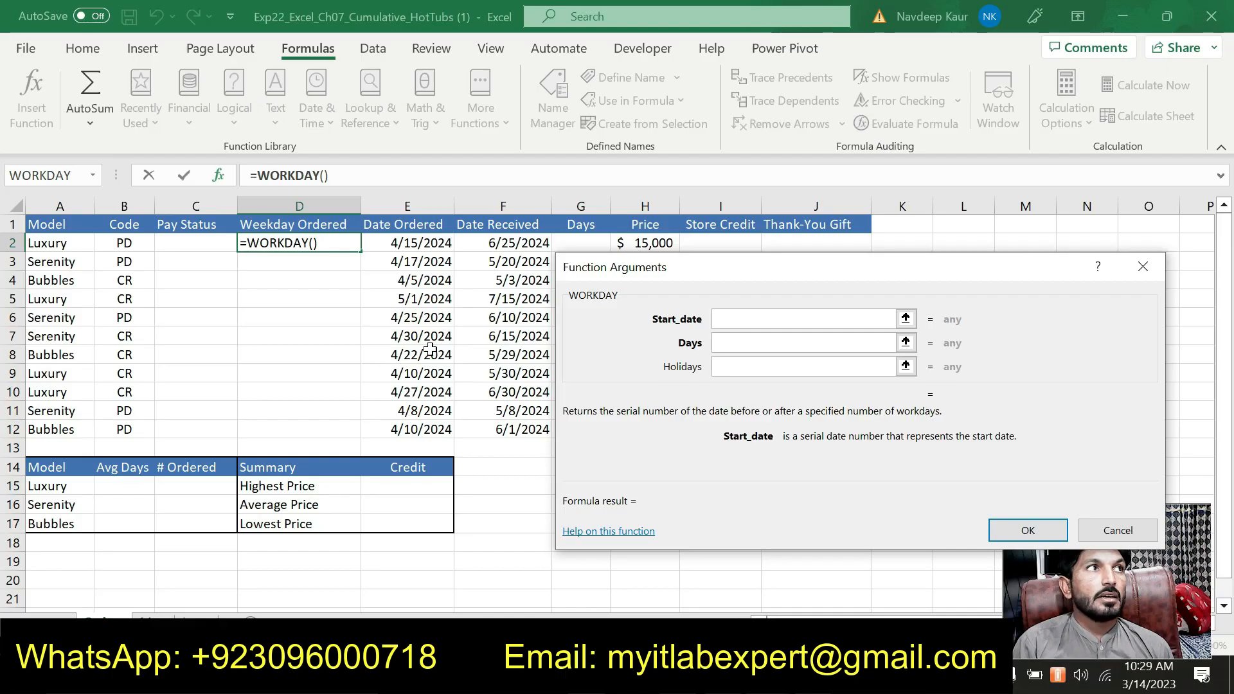
left_click(425, 241)
left_click(1026, 532)
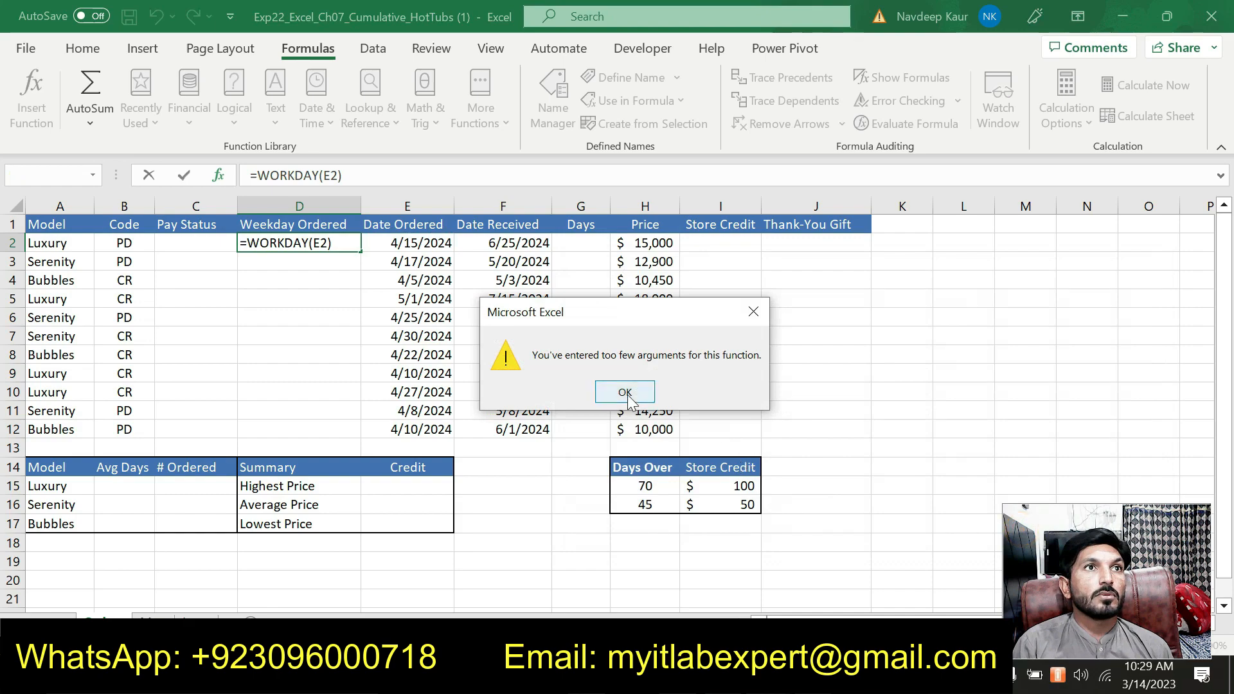
left_click(627, 395)
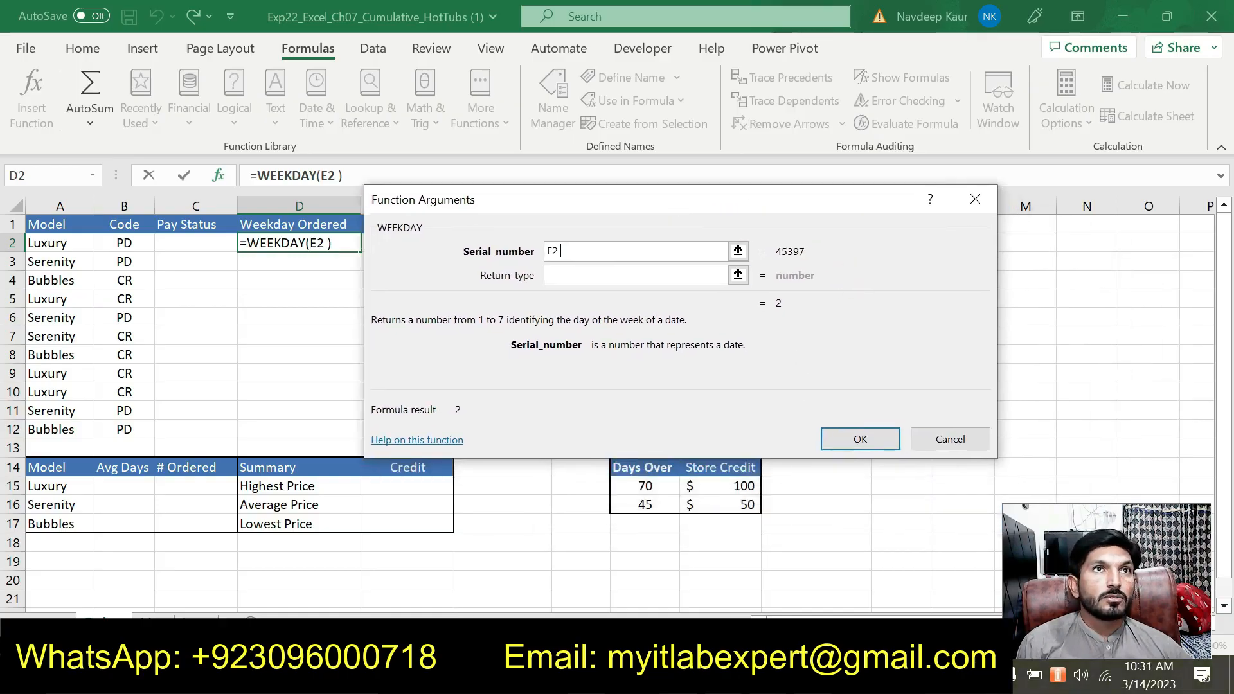
- Insert the WEEKDAY function in D2 with E2 as the serial number and copy it down to D3:D12
left_click(834, 437)
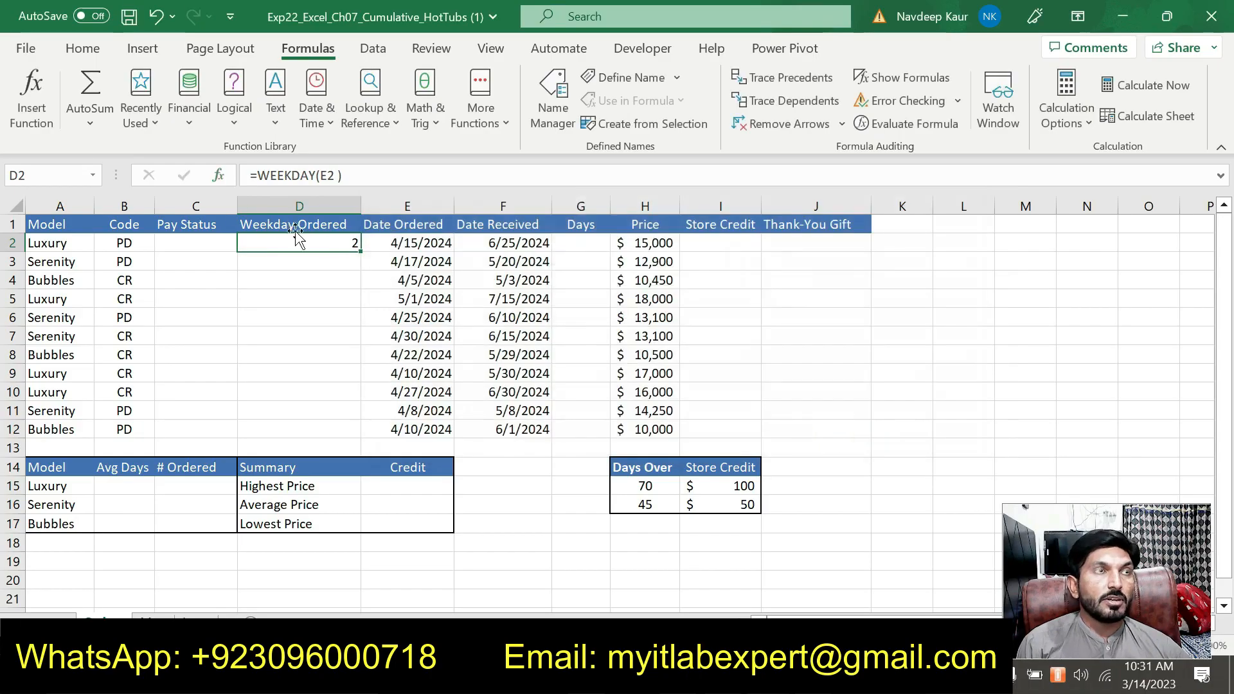
key("alt+Tab")
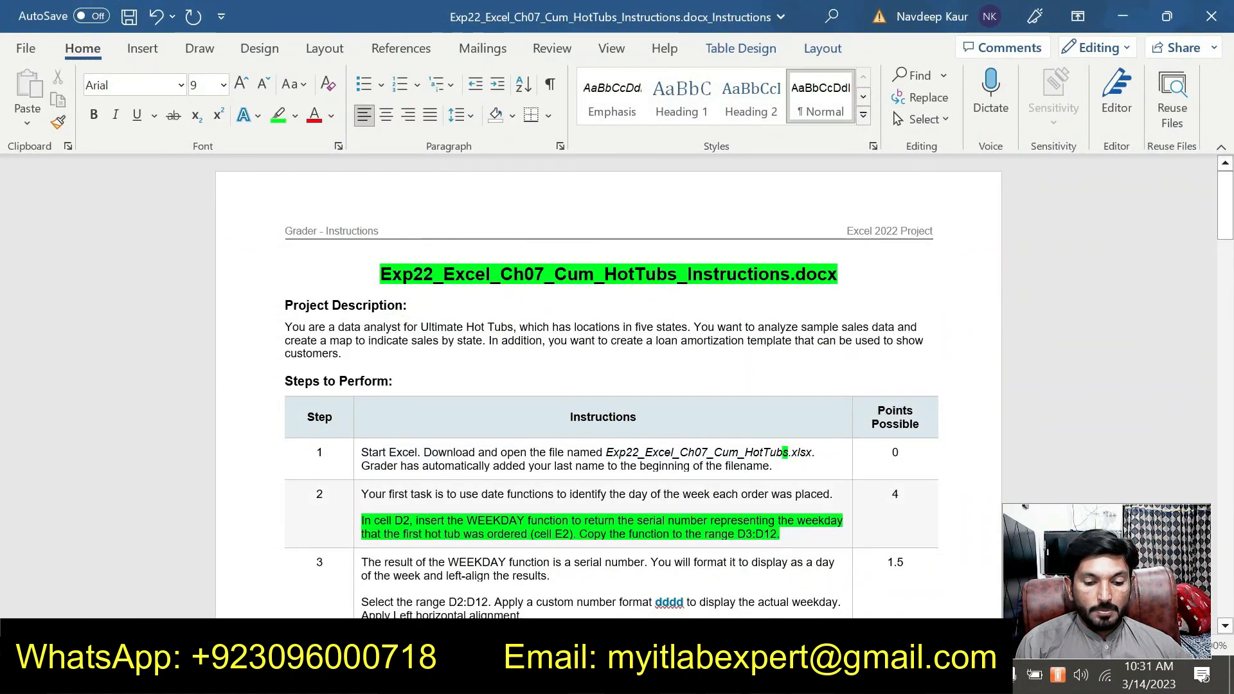
key("alt+Tab")
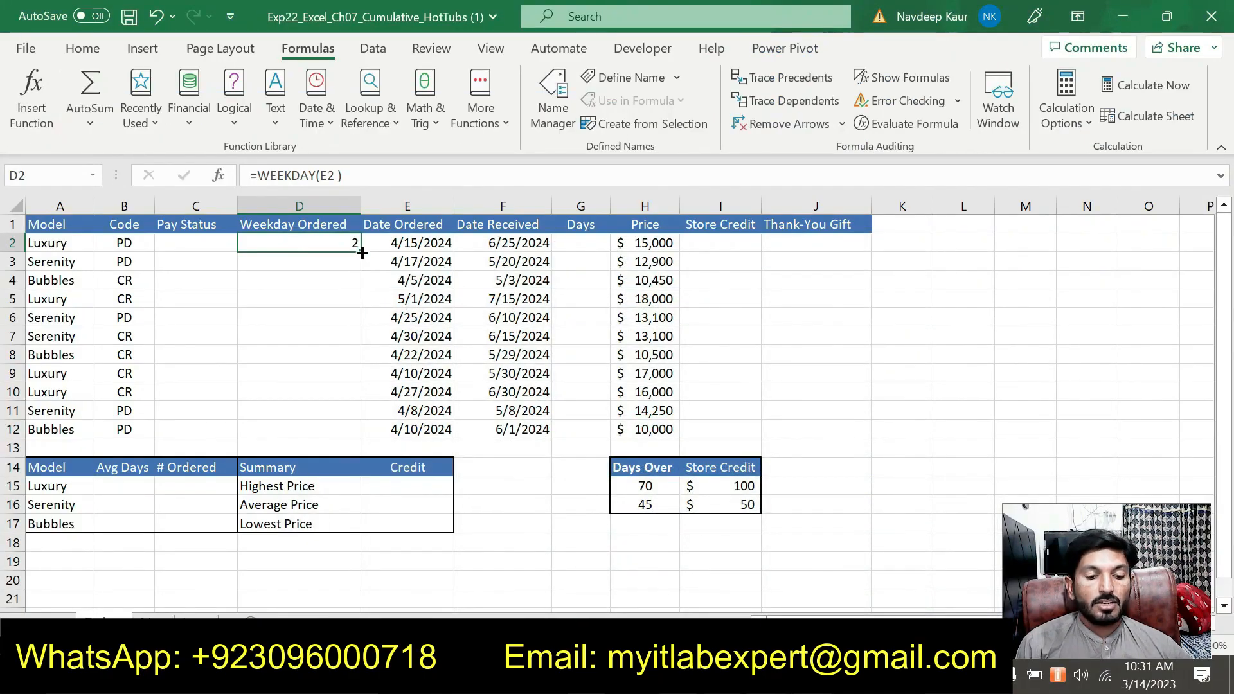
left_click_drag(361, 250, 359, 429)
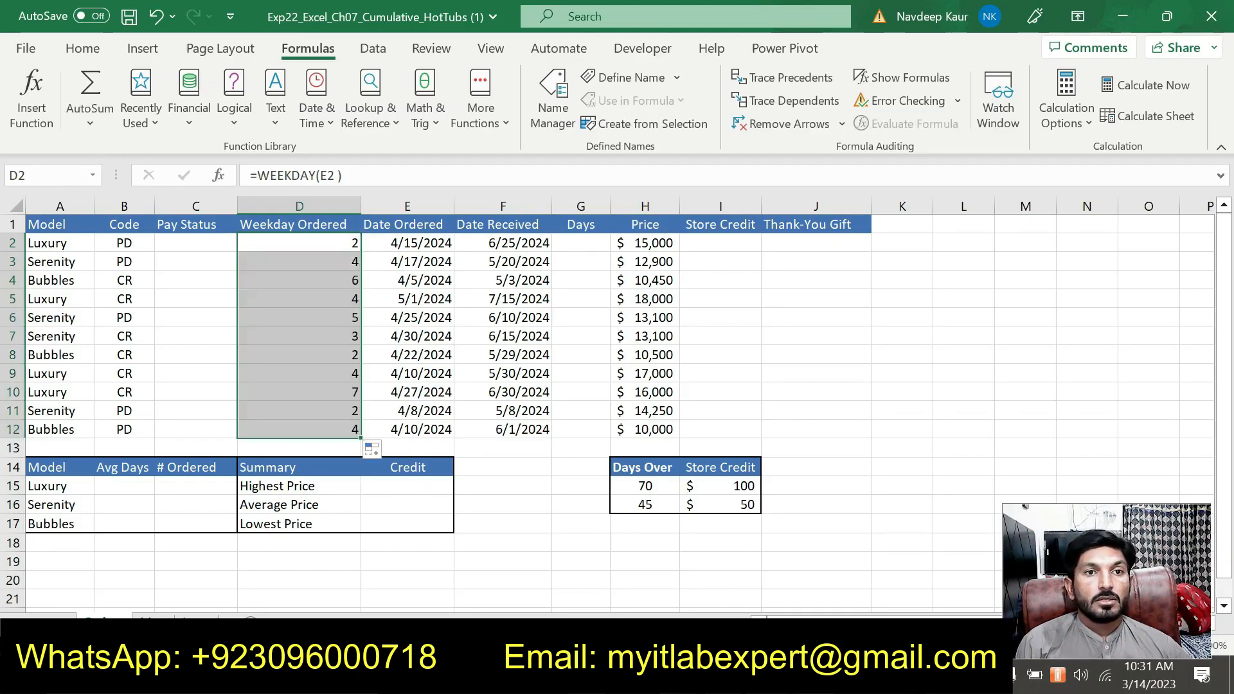
- Return to the Word instructions and remove the green highlight from the completed WEEKDAY paragraph in step 2
key("alt+Tab")
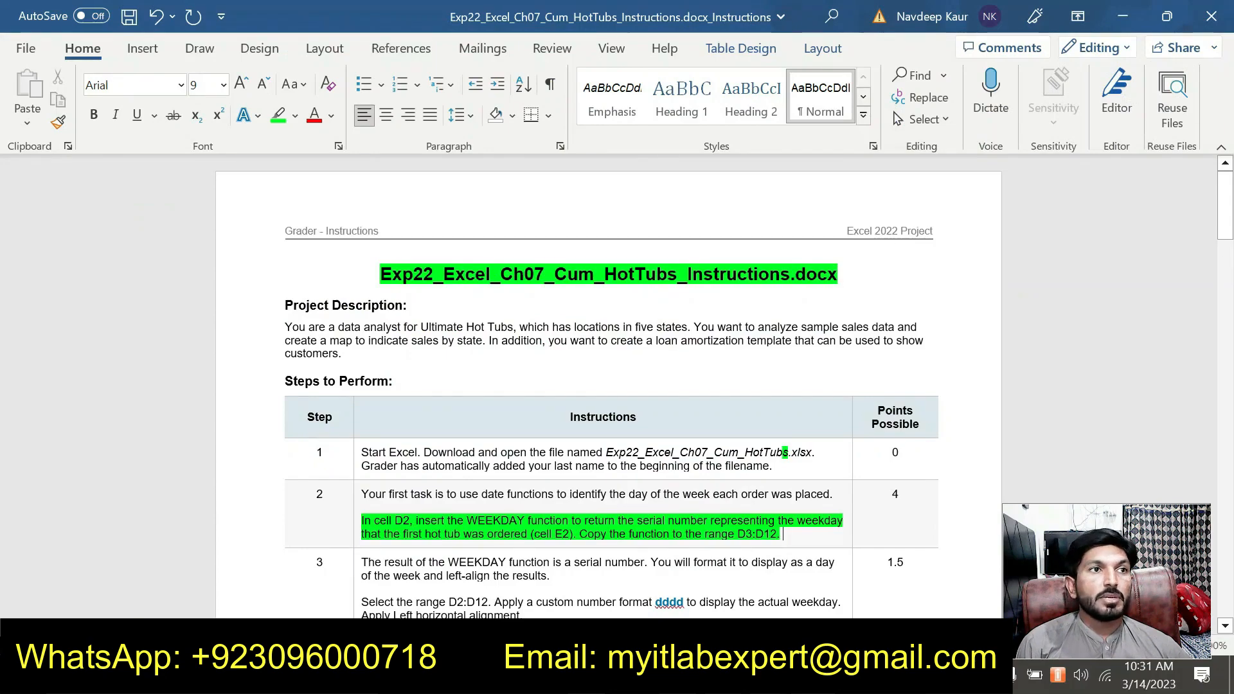
left_click_drag(783, 534, 453, 524)
left_click(362, 519)
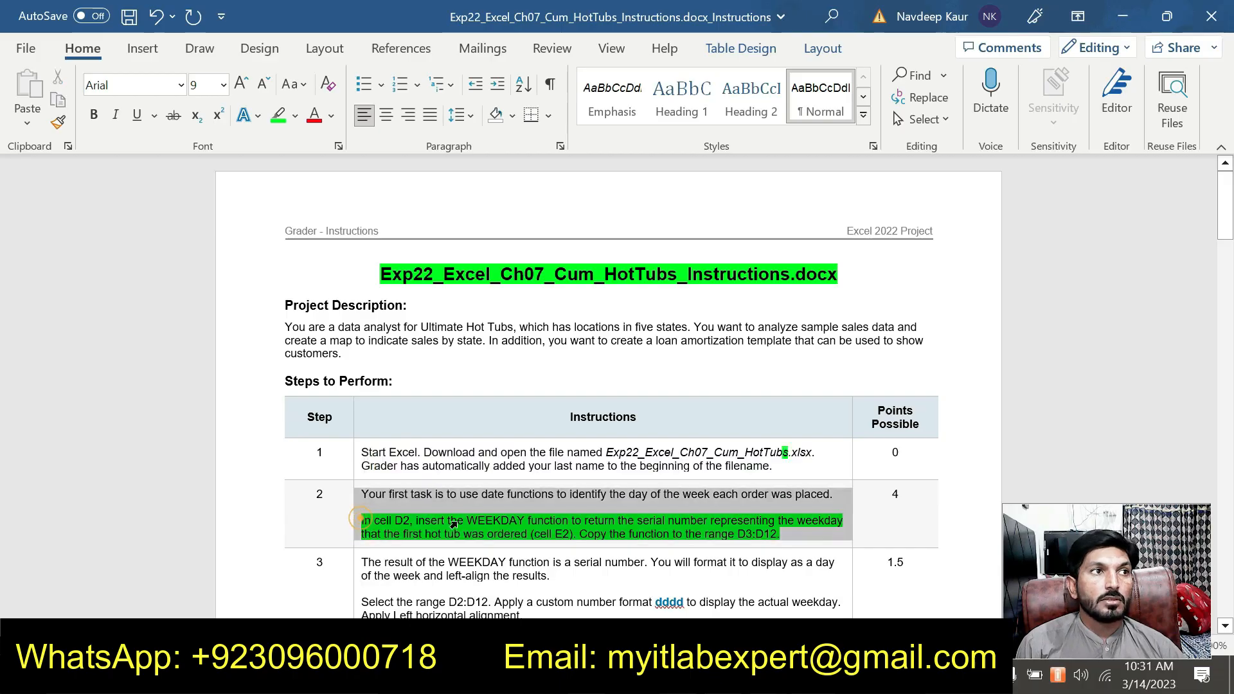
left_click(514, 524)
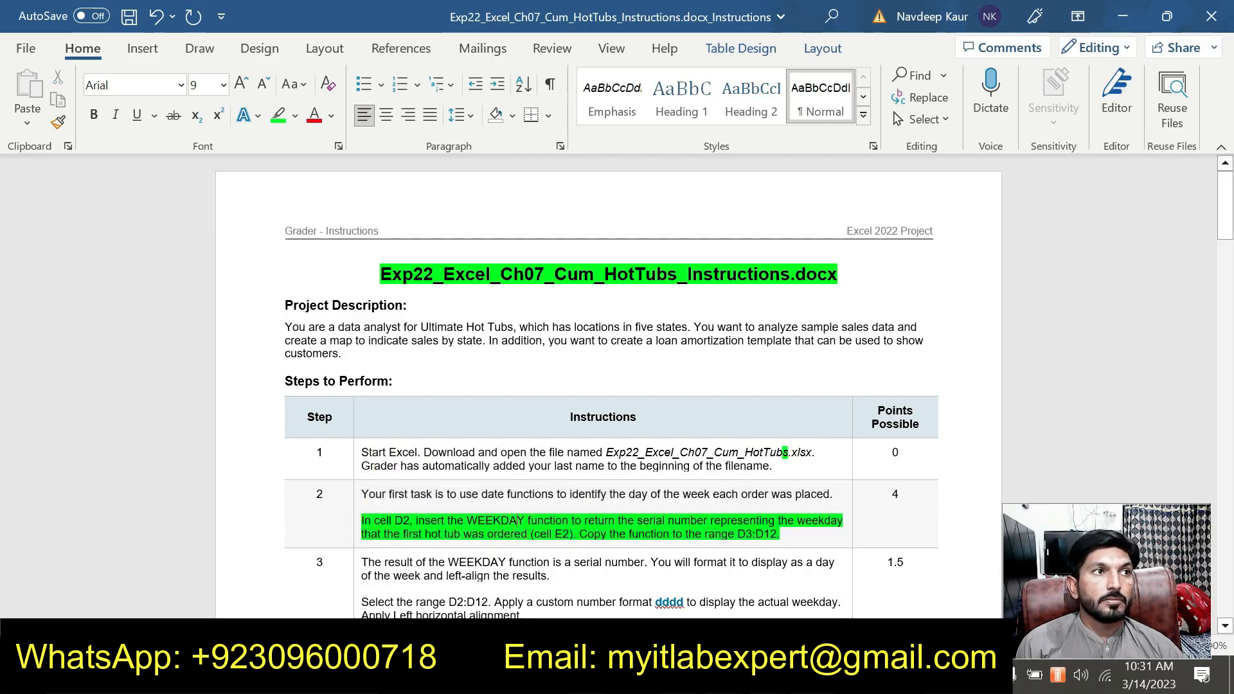
left_click_drag(360, 519, 780, 534)
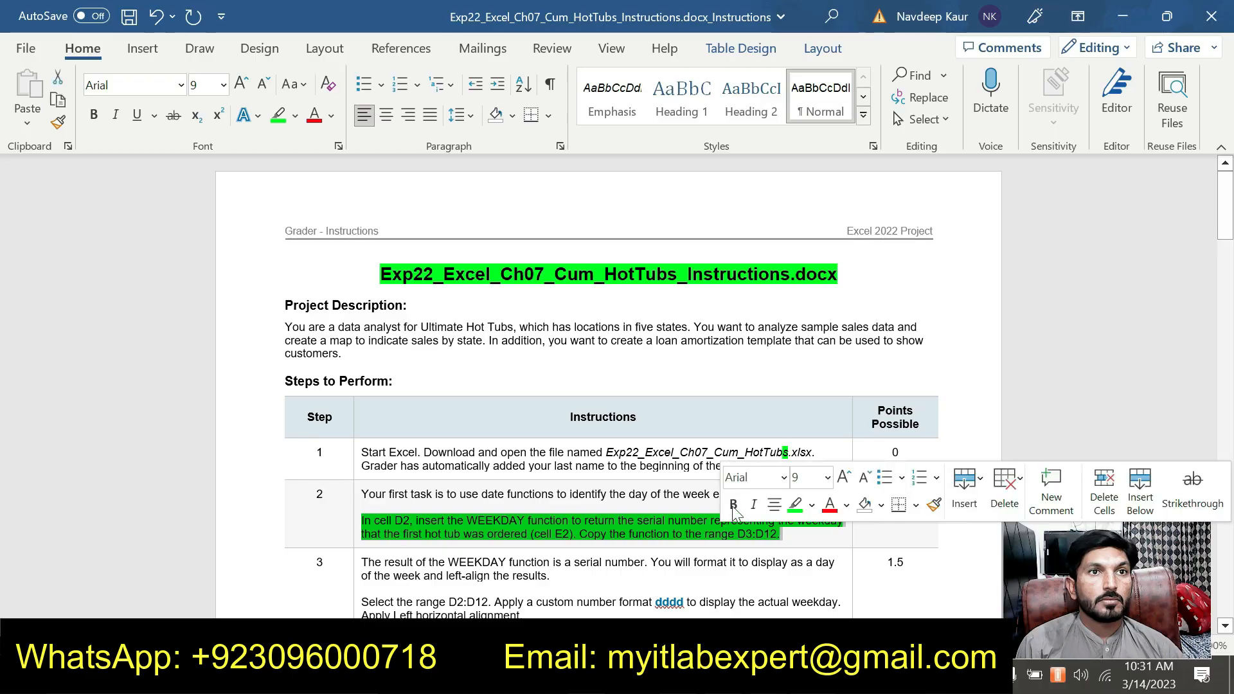
left_click(794, 507)
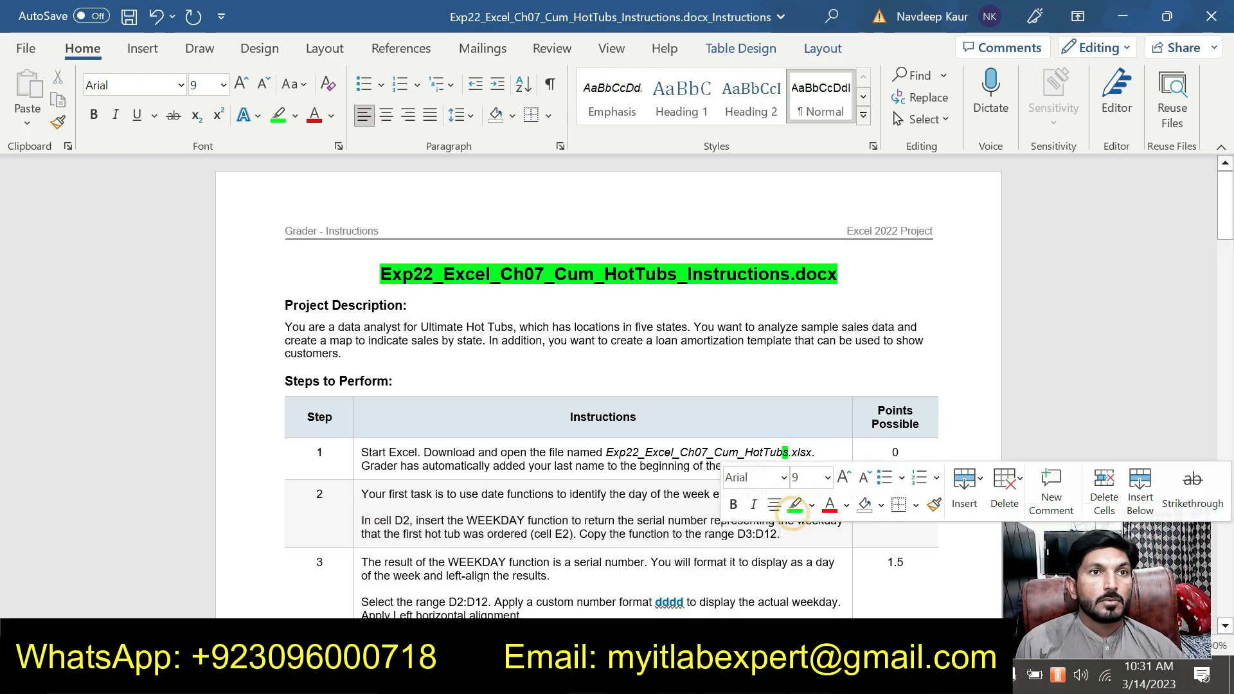
key("Right")
left_click(1004, 330)
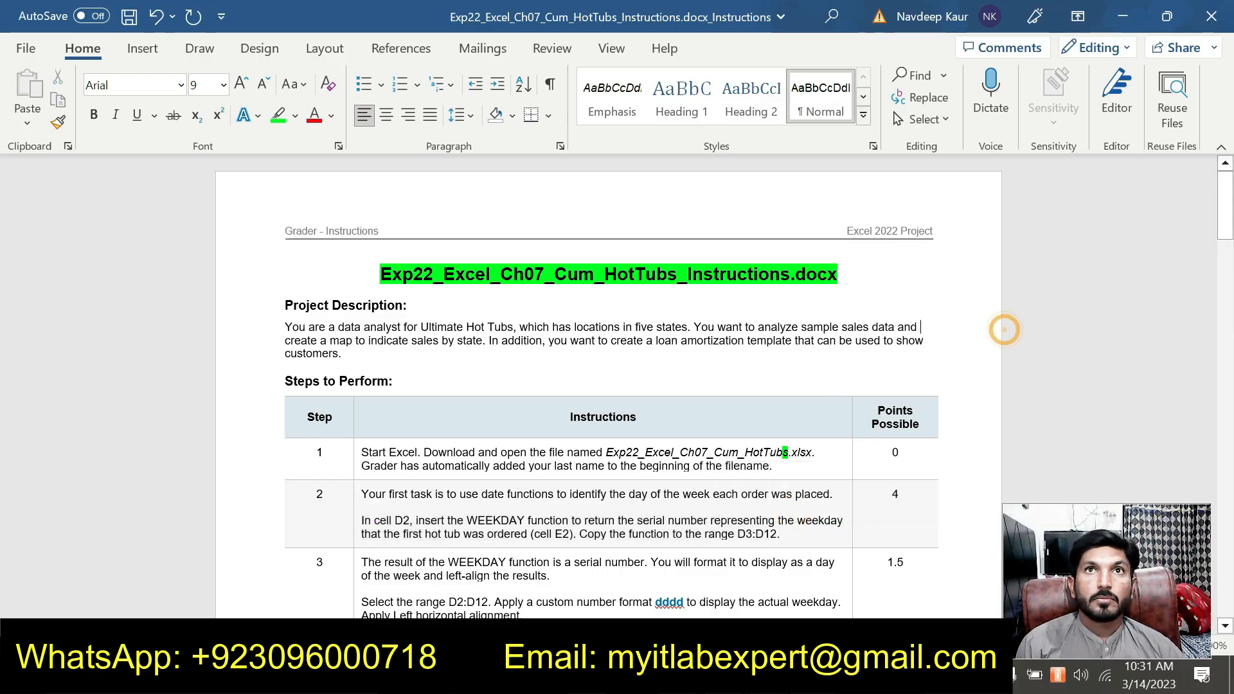
- Highlight the full text of step 3, about formatting and left-aligning the weekday results, in green
left_click(607, 590)
scroll(608, 385, "down", 3)
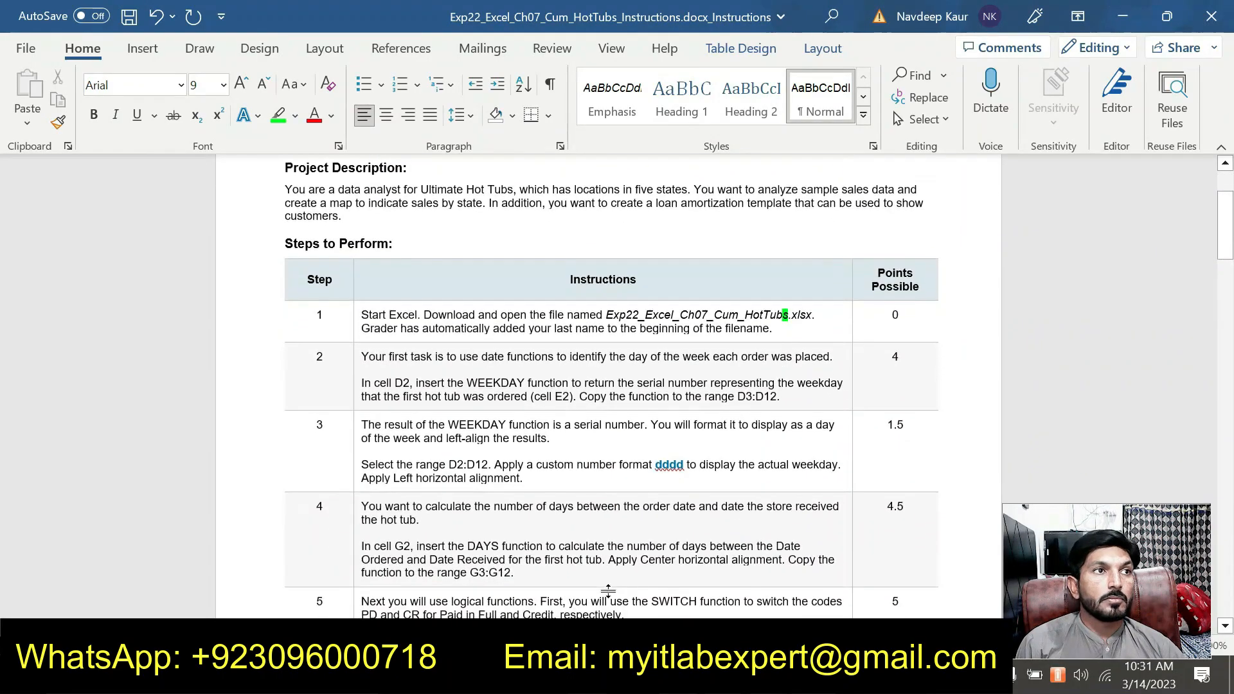
left_click_drag(524, 479, 363, 426)
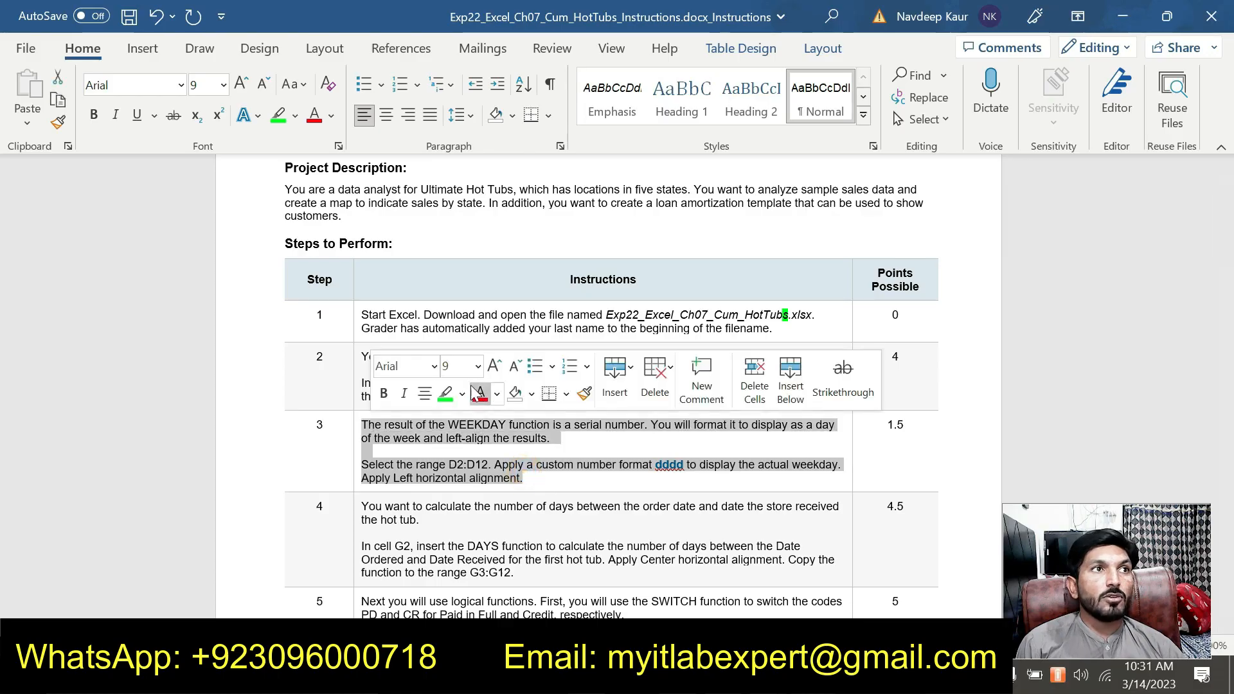
left_click(446, 391)
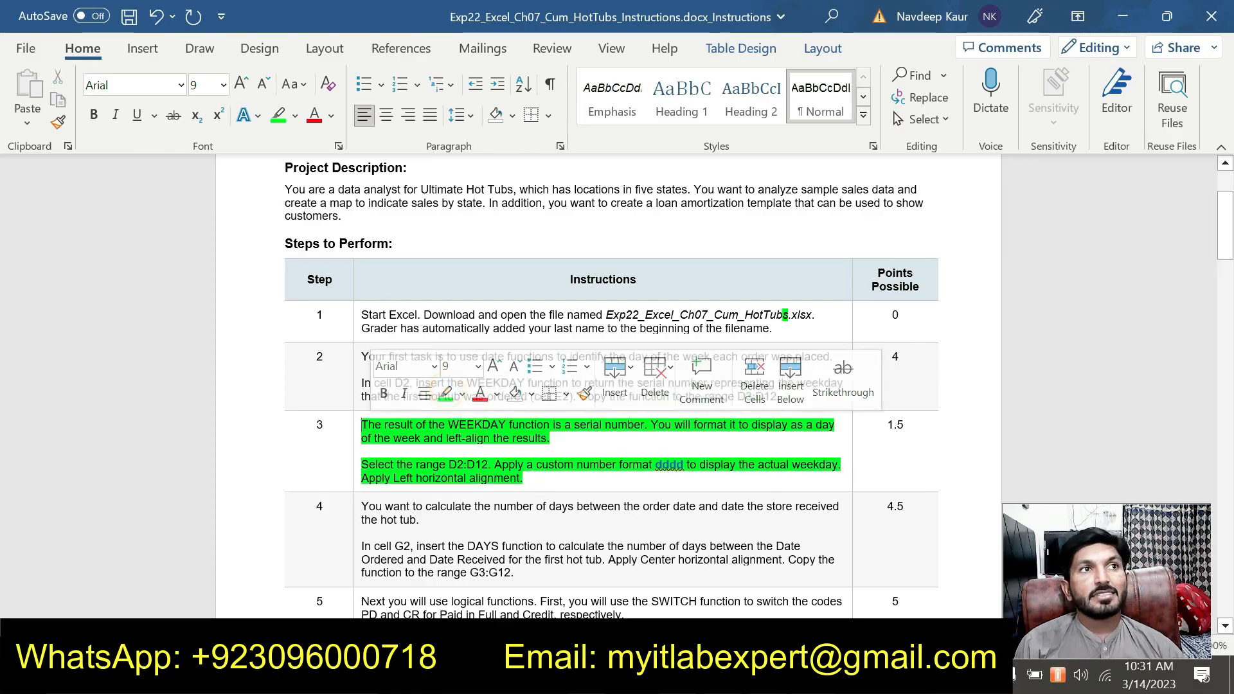
left_click(586, 480)
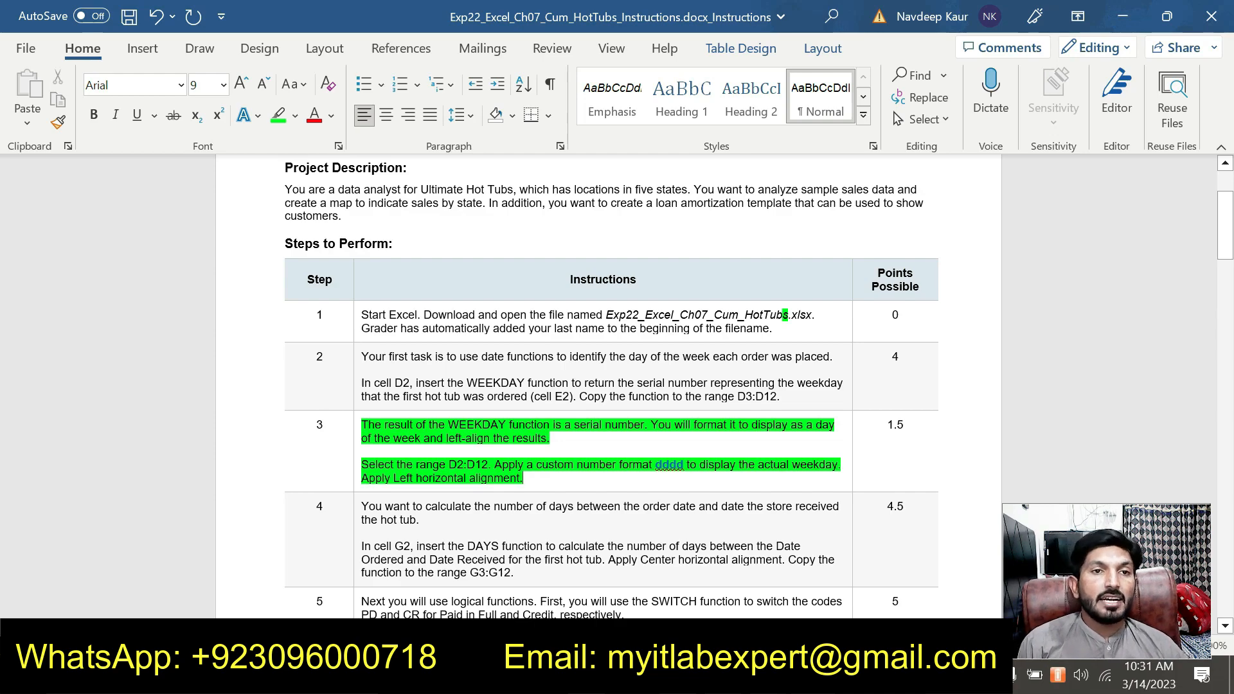
- Look at the weekday results in Excel, then check the range D2:D12 given in step 3 of the Word instructions
key("alt+Tab")
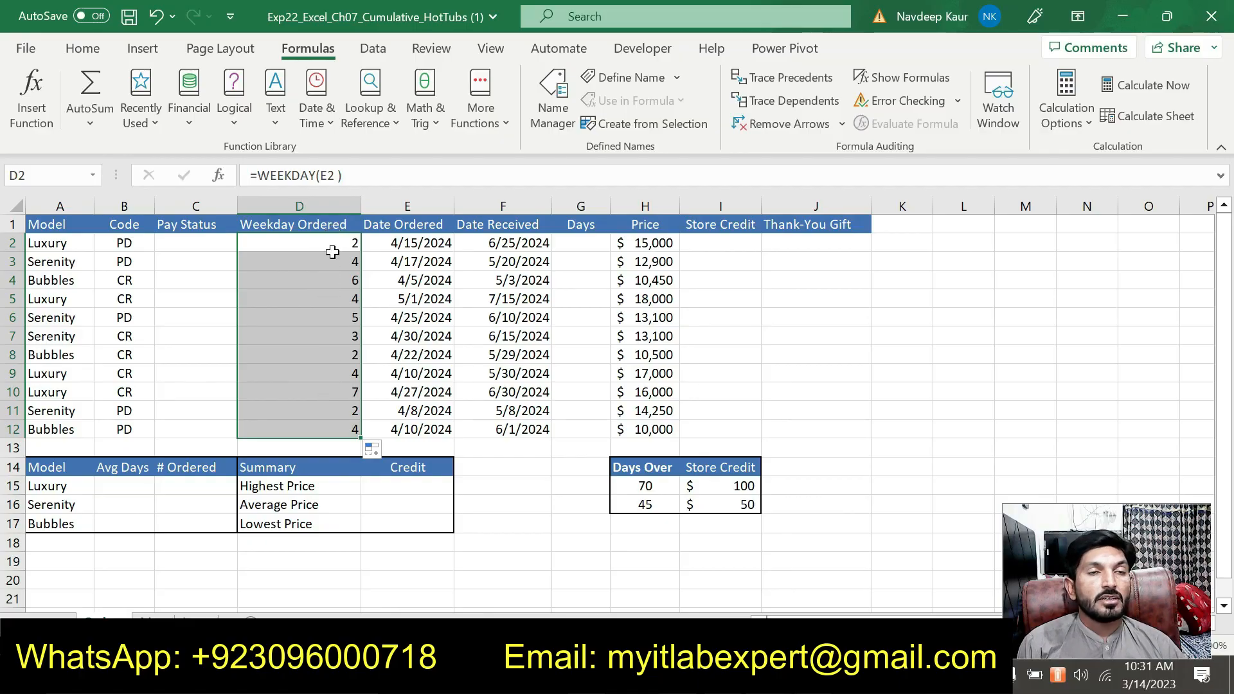
key("alt+Tab")
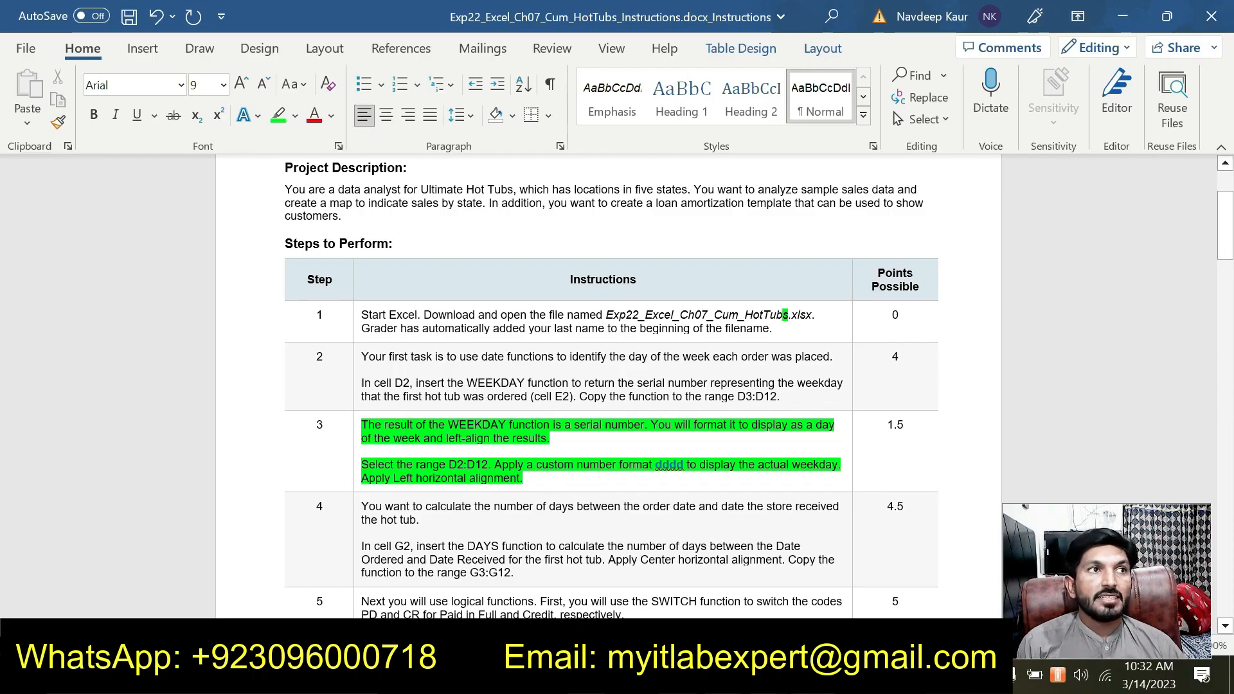
double_click(452, 464)
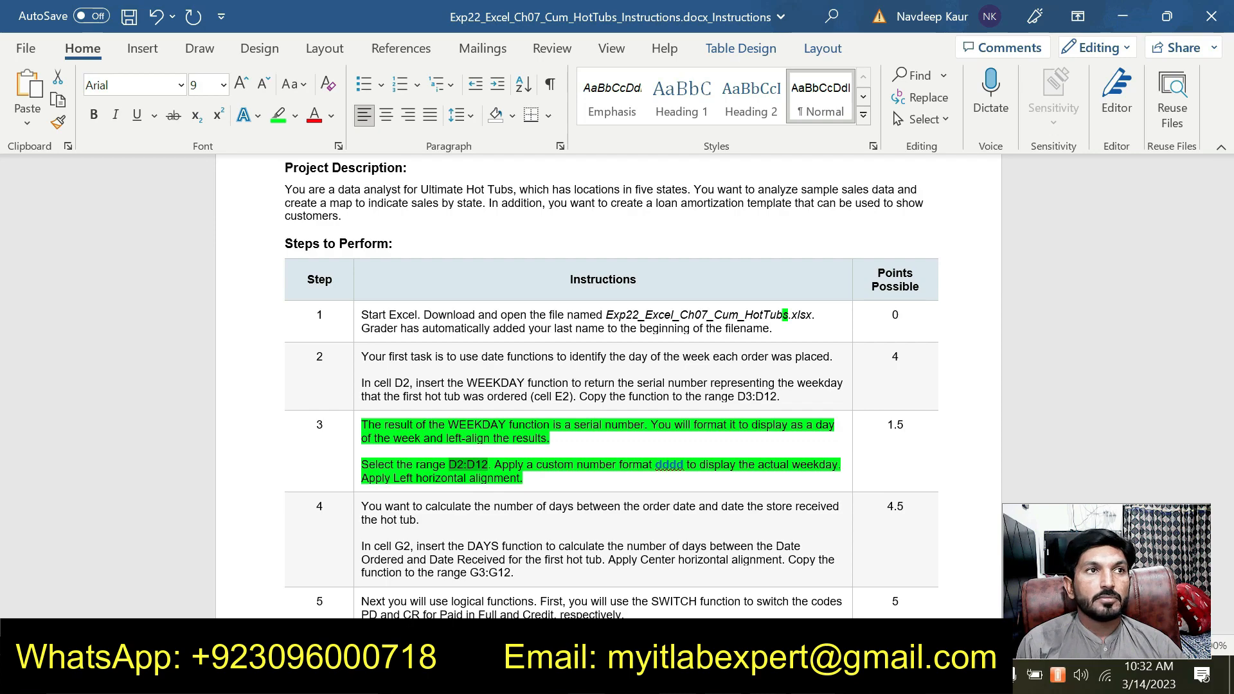
- Switch to Excel and apply the custom number format "dddd", including the quotation marks, to the weekday results in D2:D12
mouse_move(813, 681)
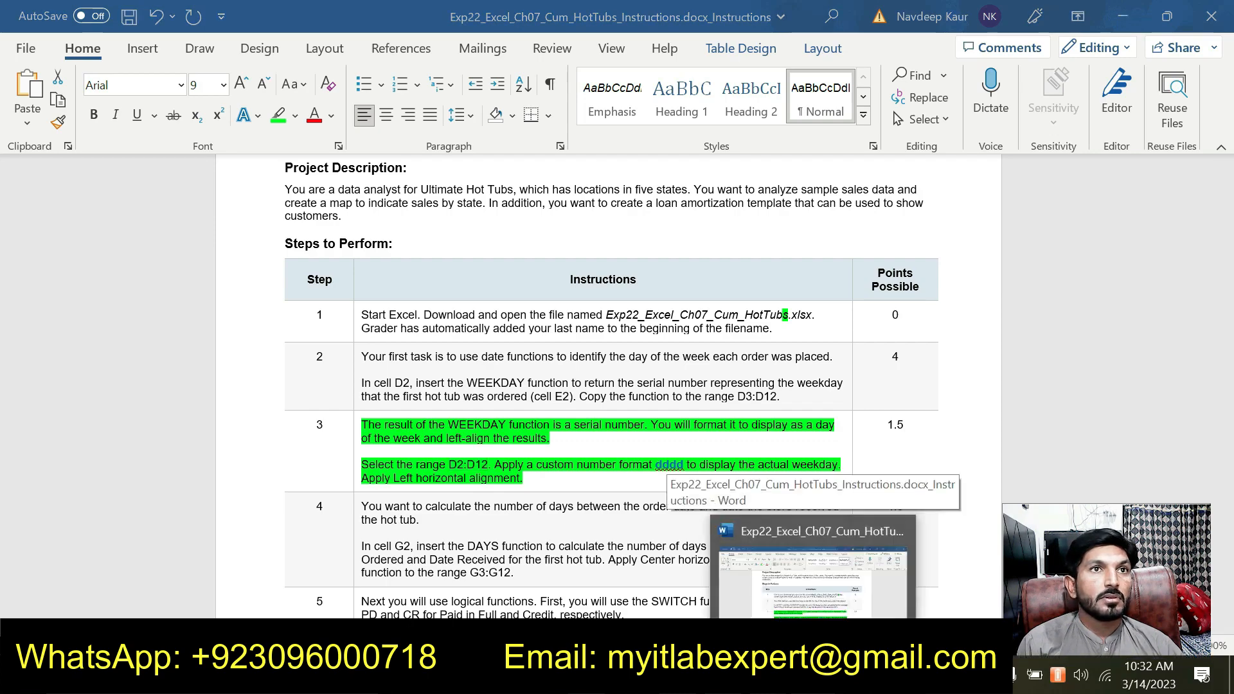
left_click(813, 682)
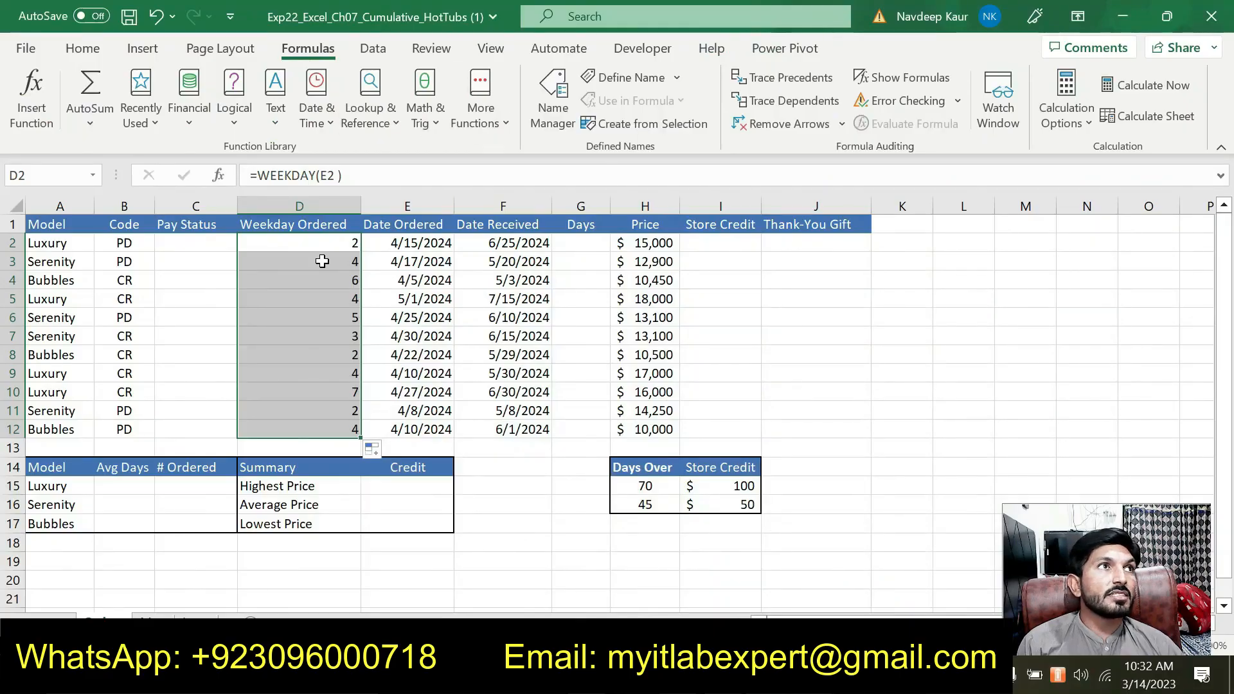
left_click(98, 48)
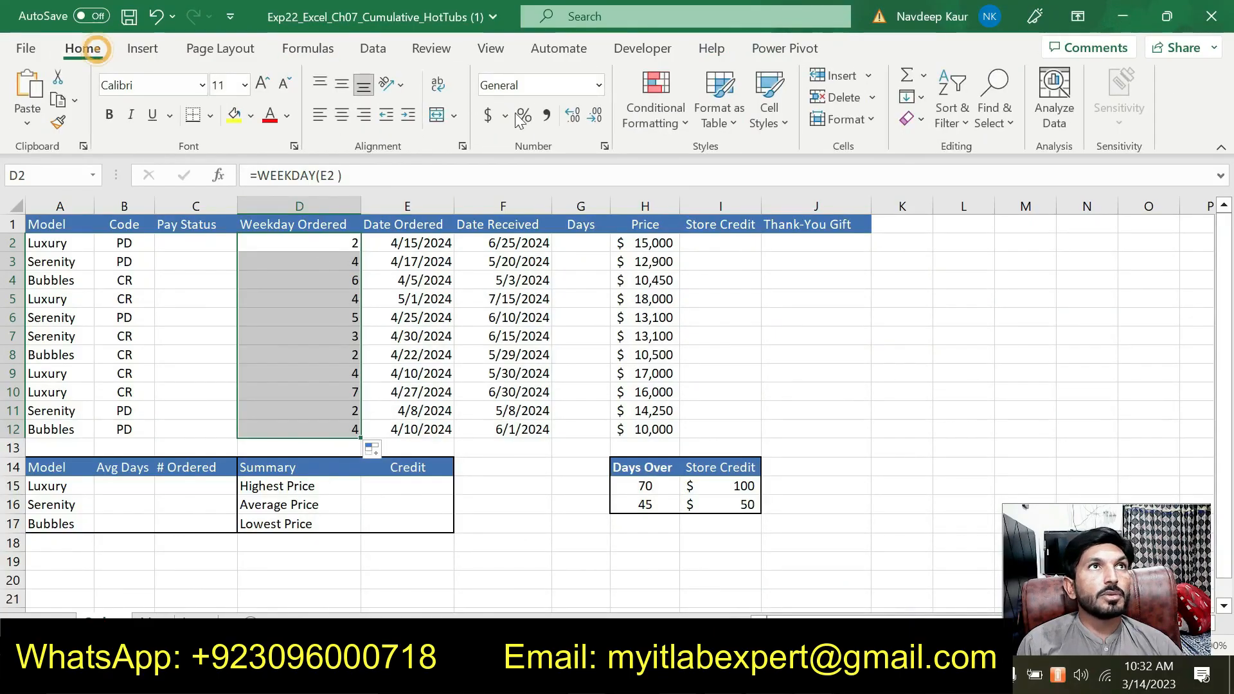
left_click(604, 147)
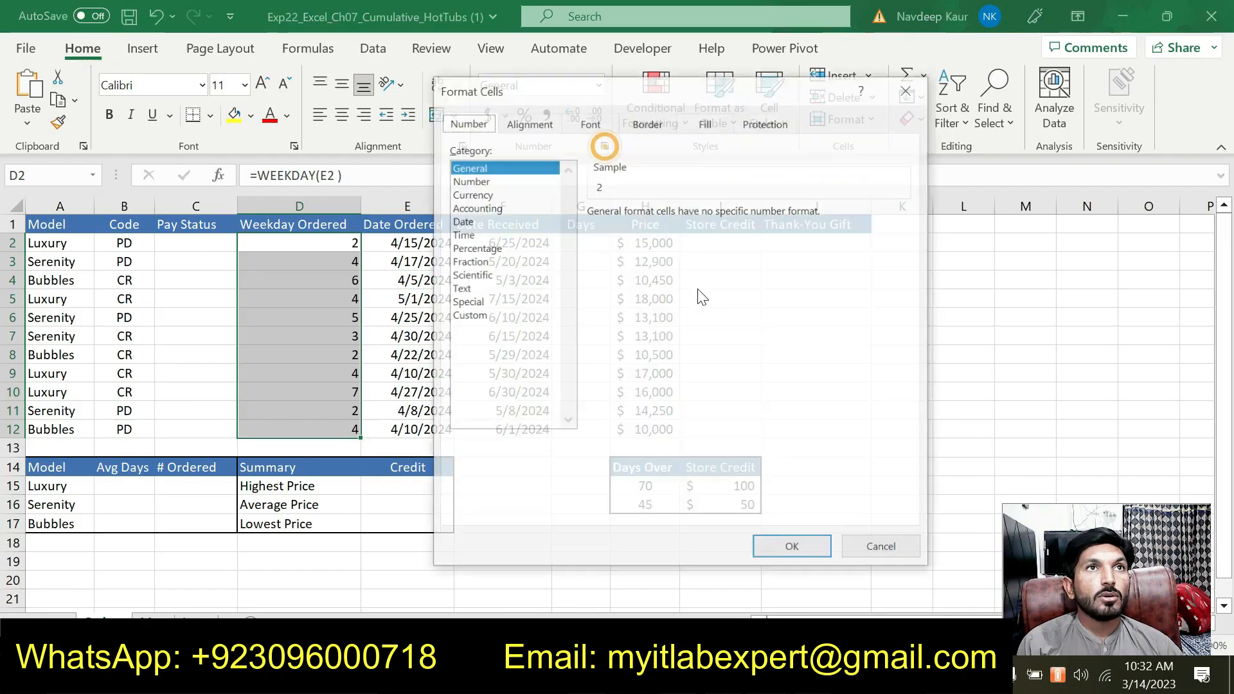
left_click(468, 315)
double_click(643, 229)
type("\"dddd")
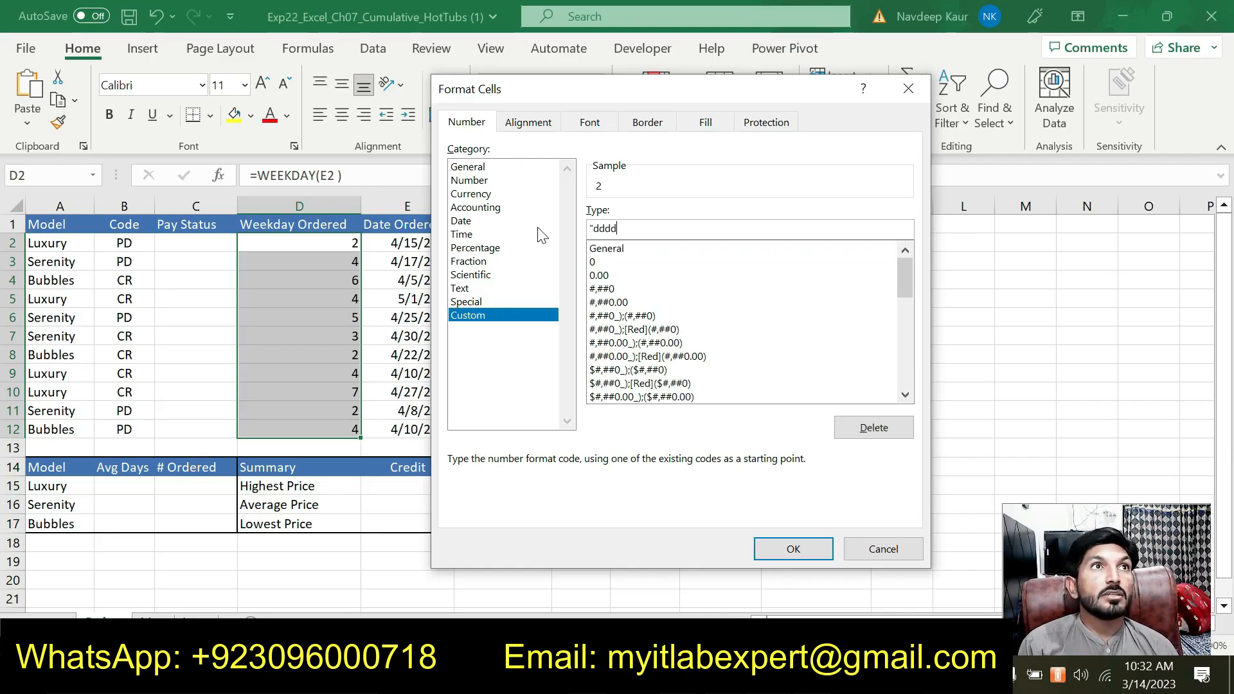
type("\"")
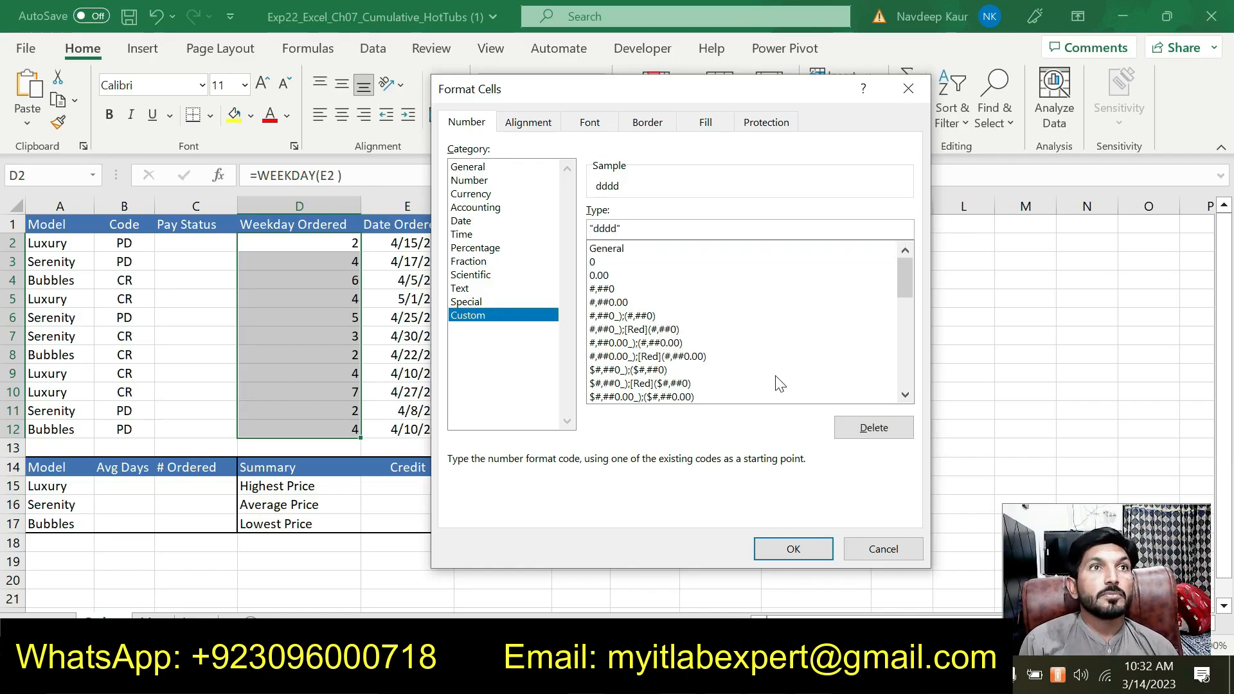
left_click(777, 549)
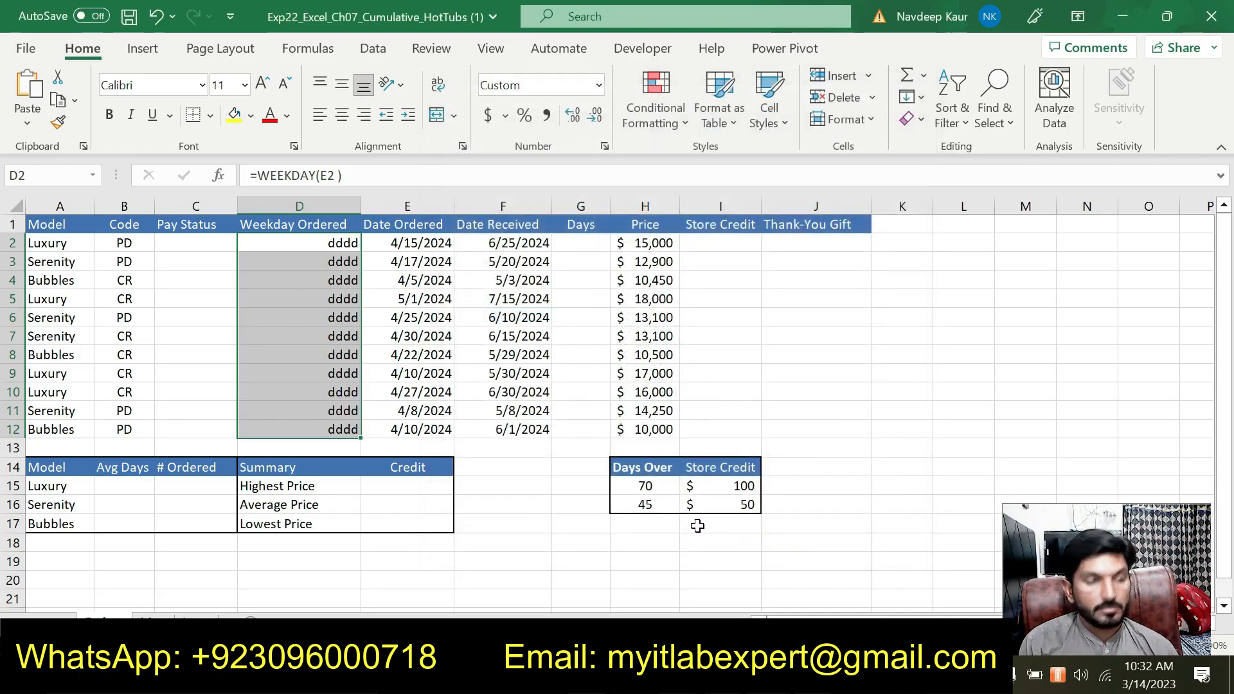
- Set the custom number format of D2:D12 to dddd without quotation marks
left_click(604, 146)
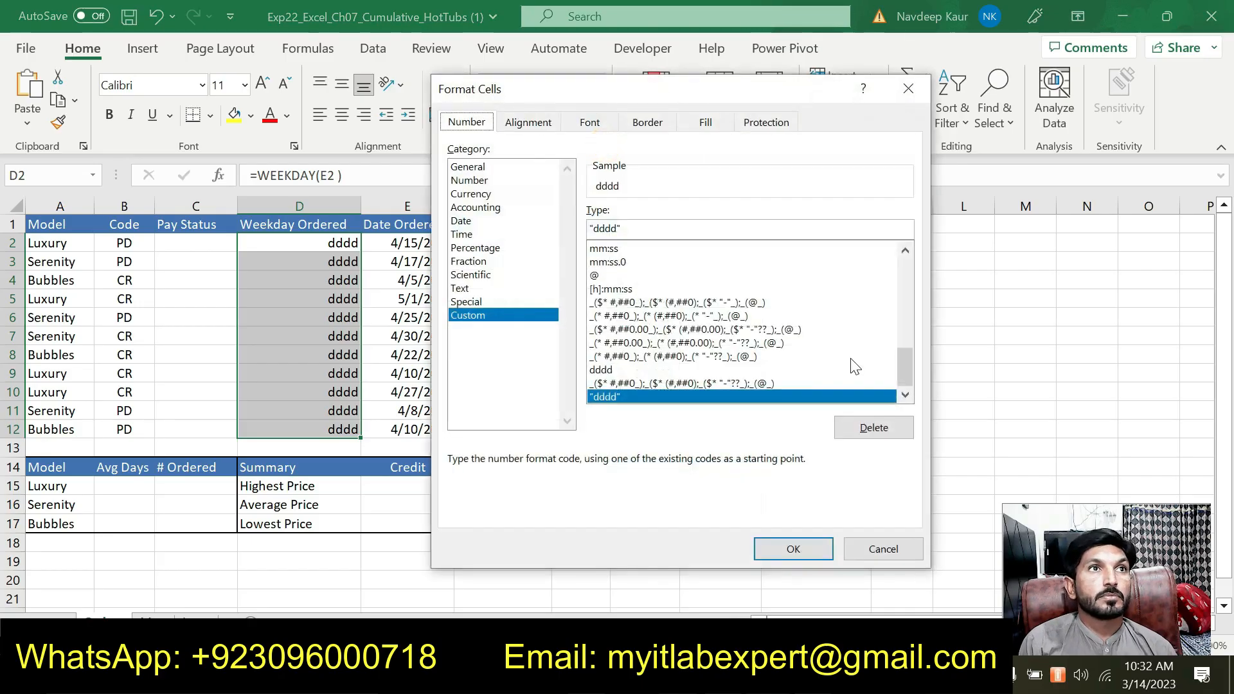
mouse_move(908, 367)
left_mouse_down()
mouse_move(910, 280)
mouse_move(908, 344)
mouse_move(898, 268)
mouse_move(898, 376)
left_mouse_up()
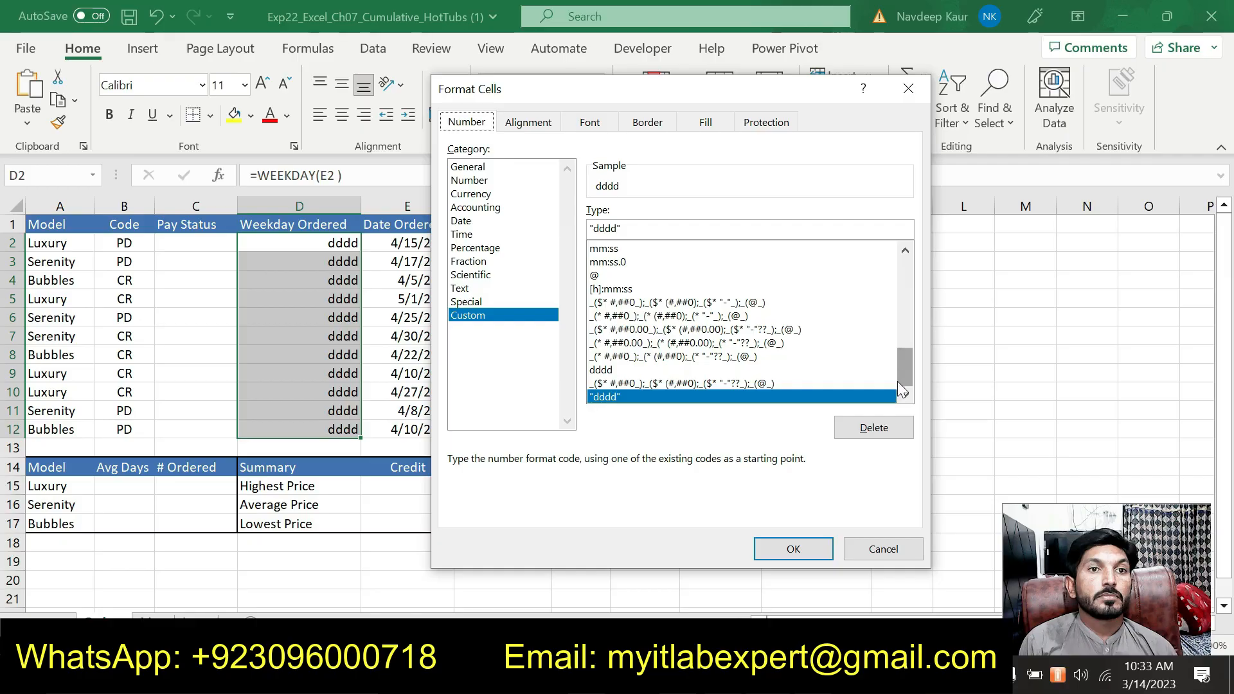
left_click(635, 225)
key("BackSpace")
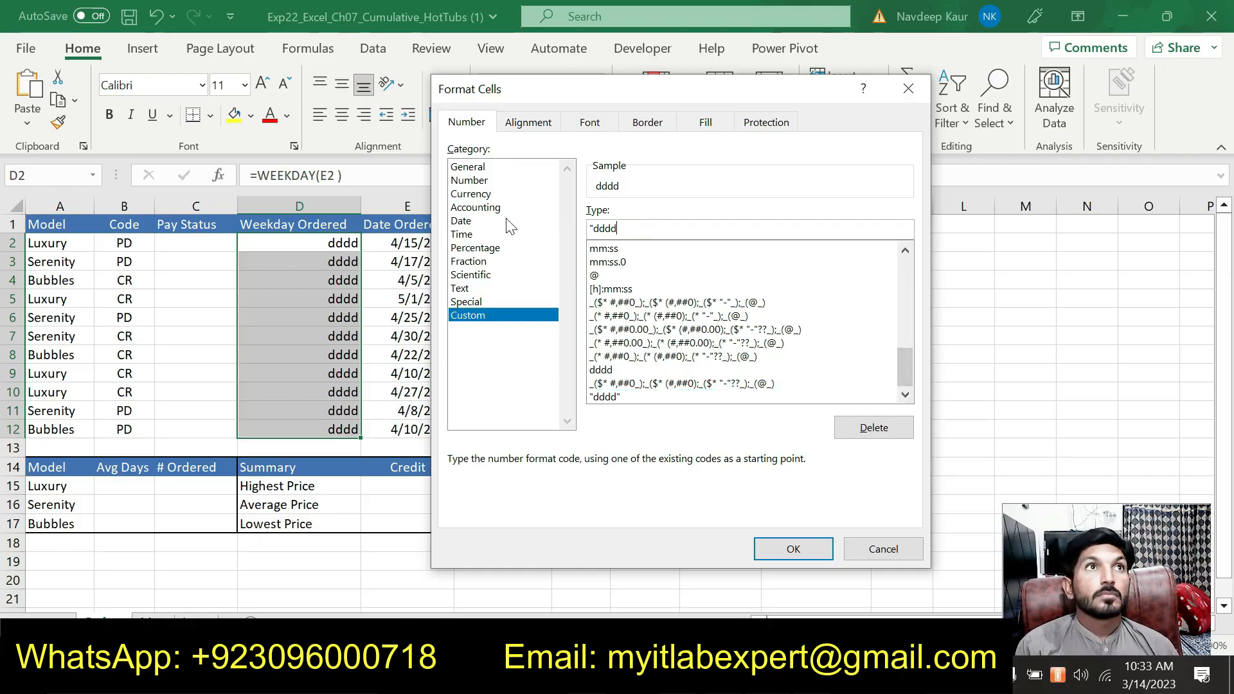
left_click(595, 229)
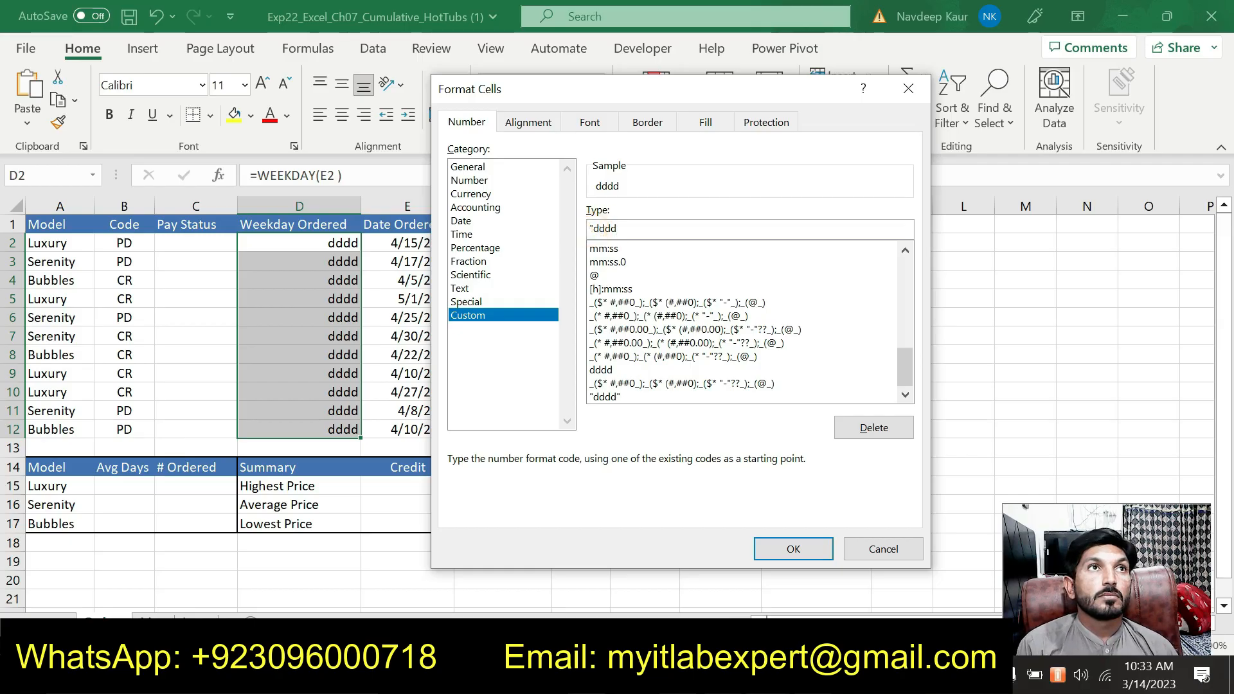
key("BackSpace")
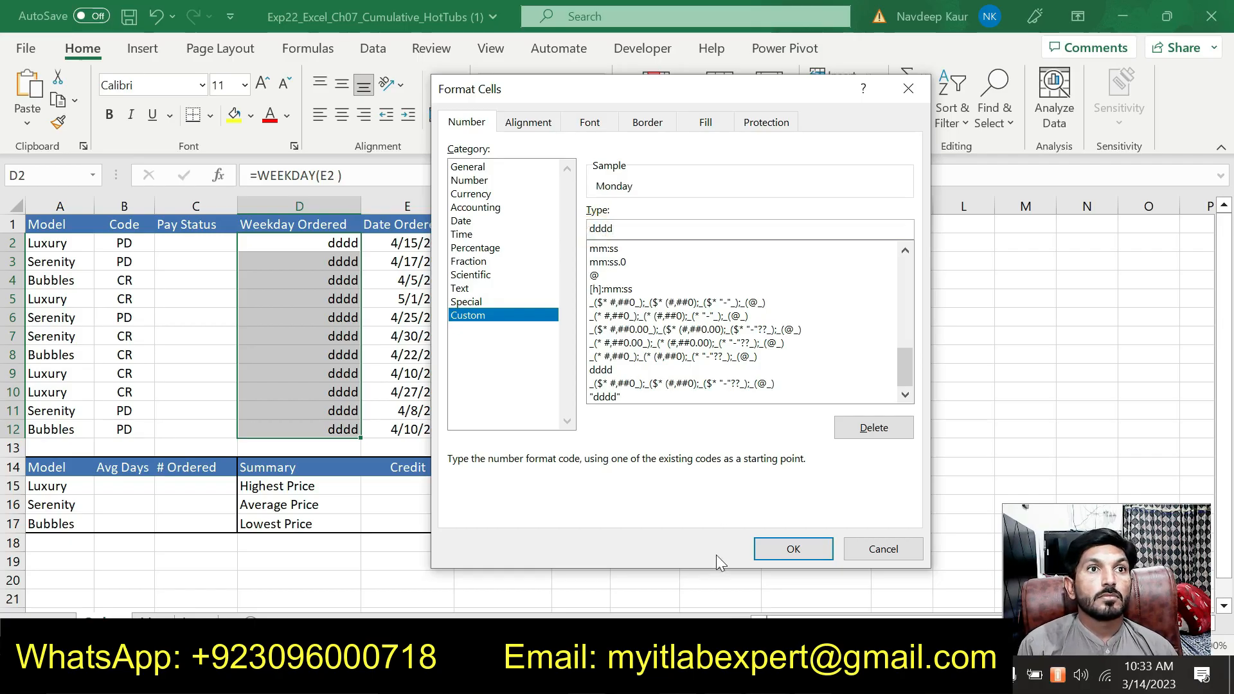
left_click(776, 544)
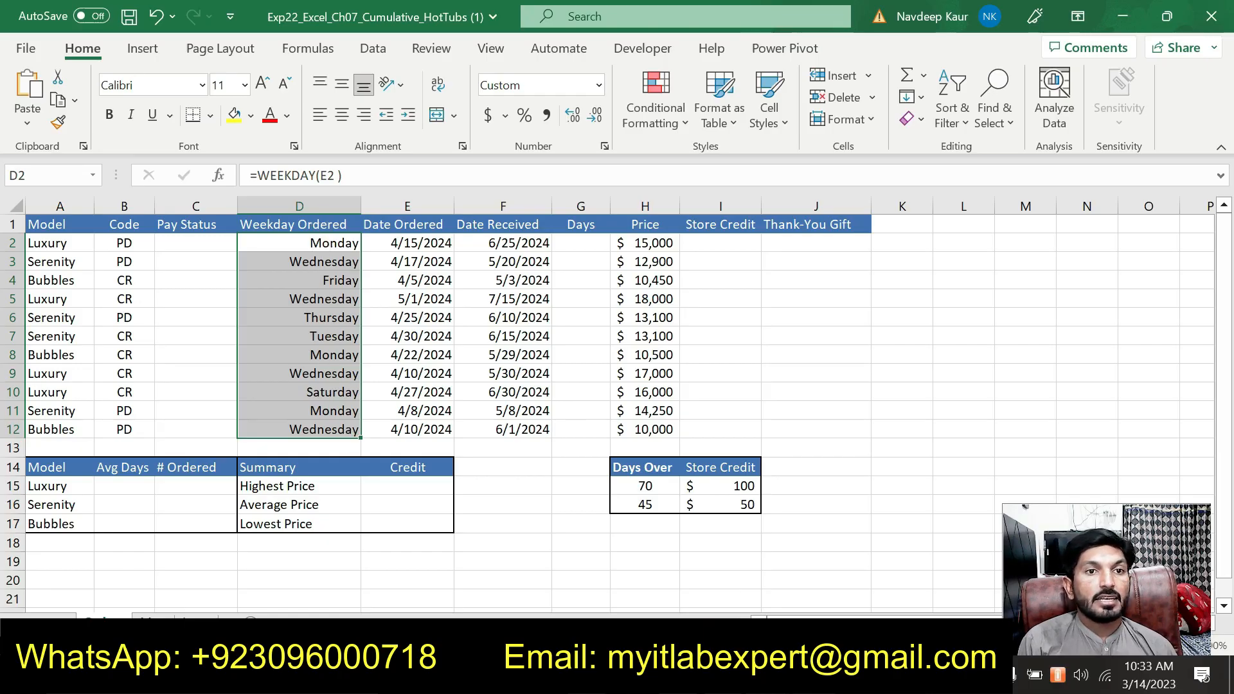
- Check the alignment required in step 3 of the Word instructions, then left-align the weekday results in D2:D12 in Excel
key("alt+Tab")
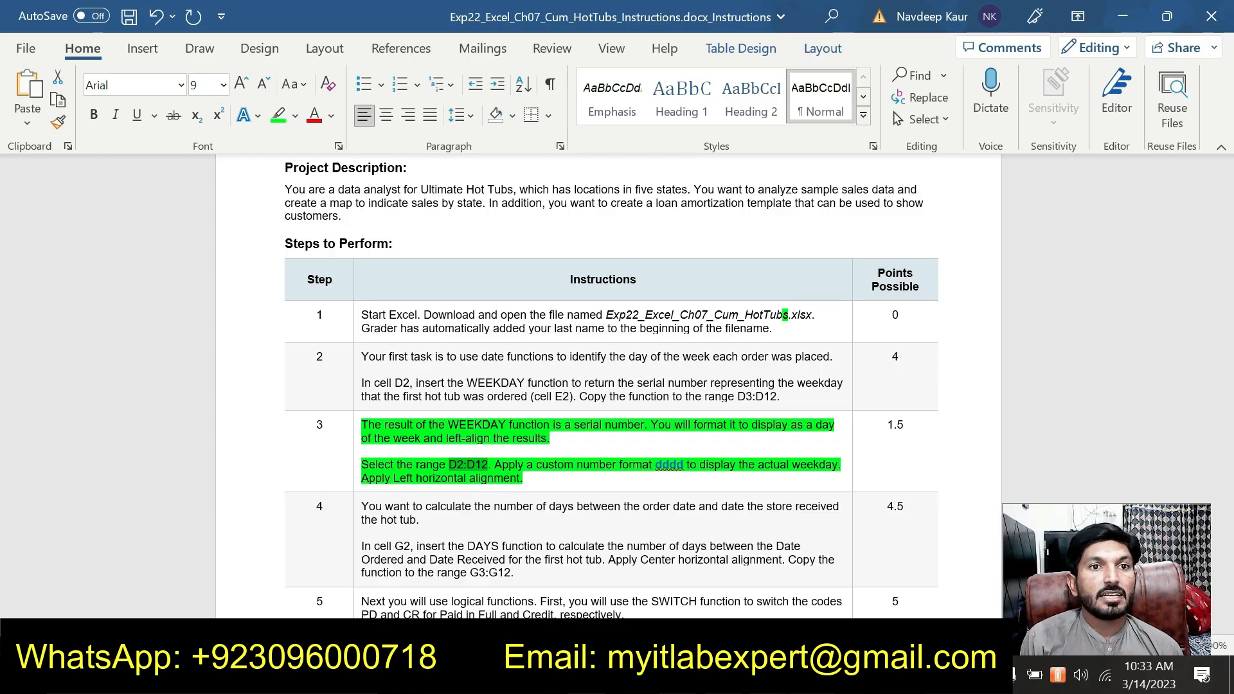
key("alt+Tab")
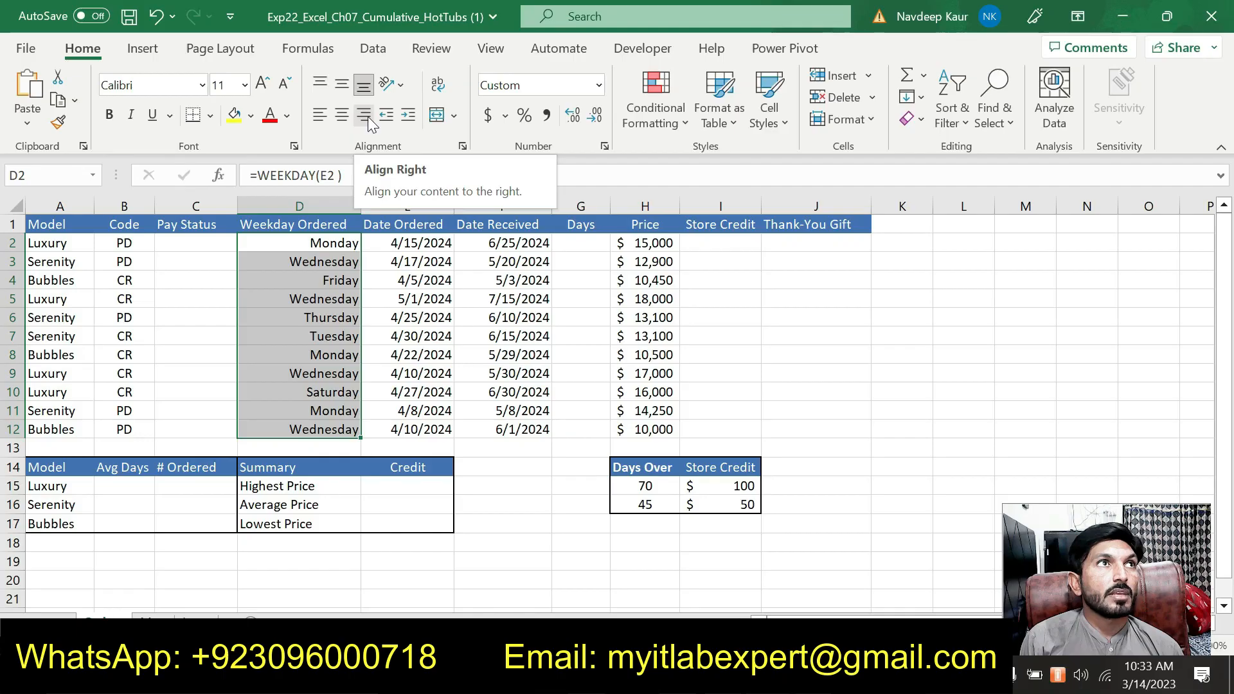
left_click(324, 114)
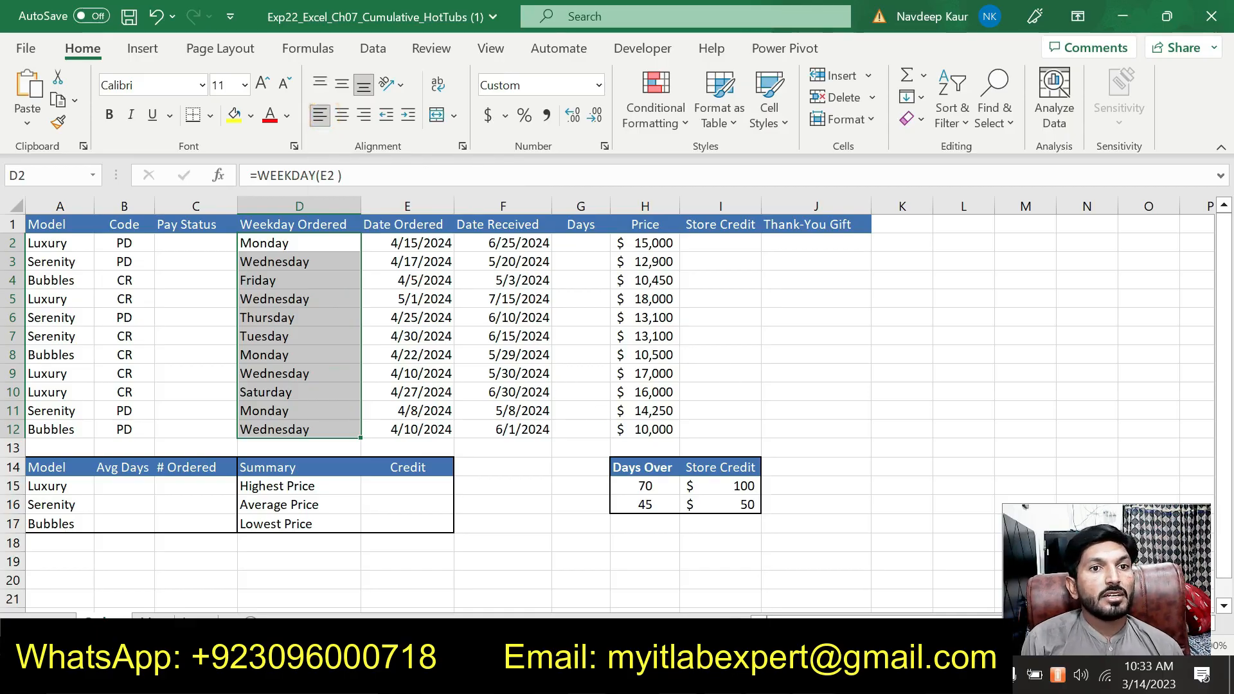
- Return to the Word instructions and remove the green highlight from the completed step 3 text
key("alt+Tab")
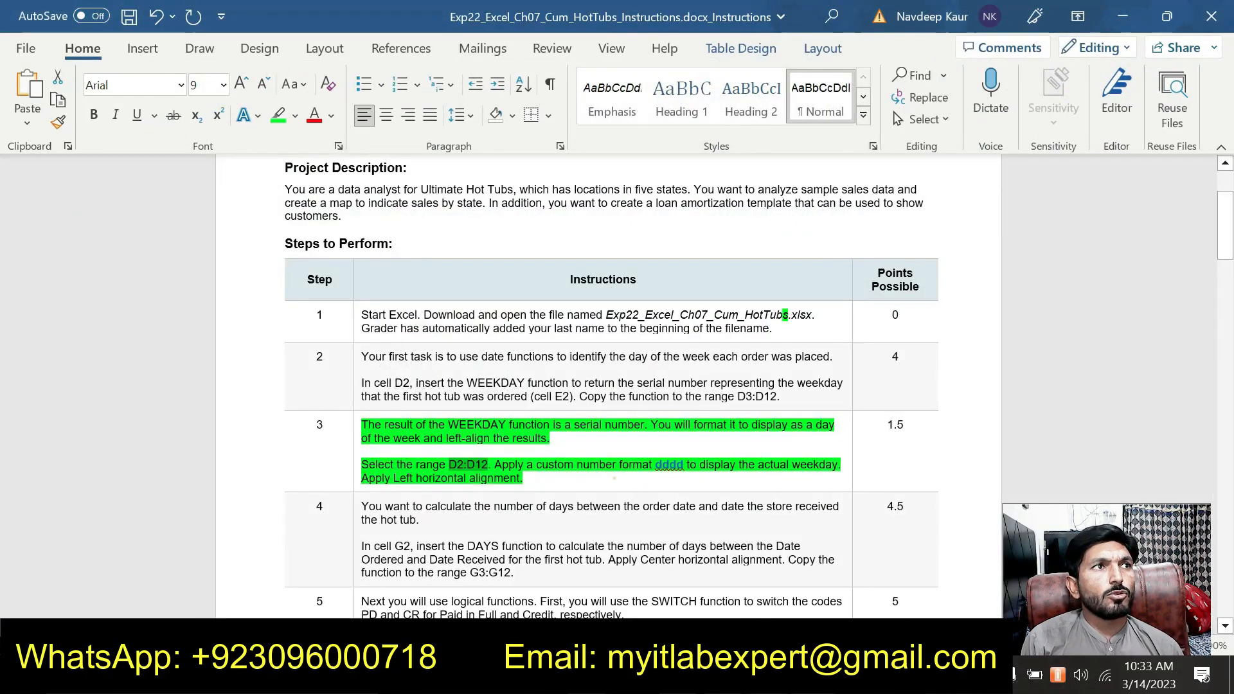
left_click_drag(544, 479, 362, 426)
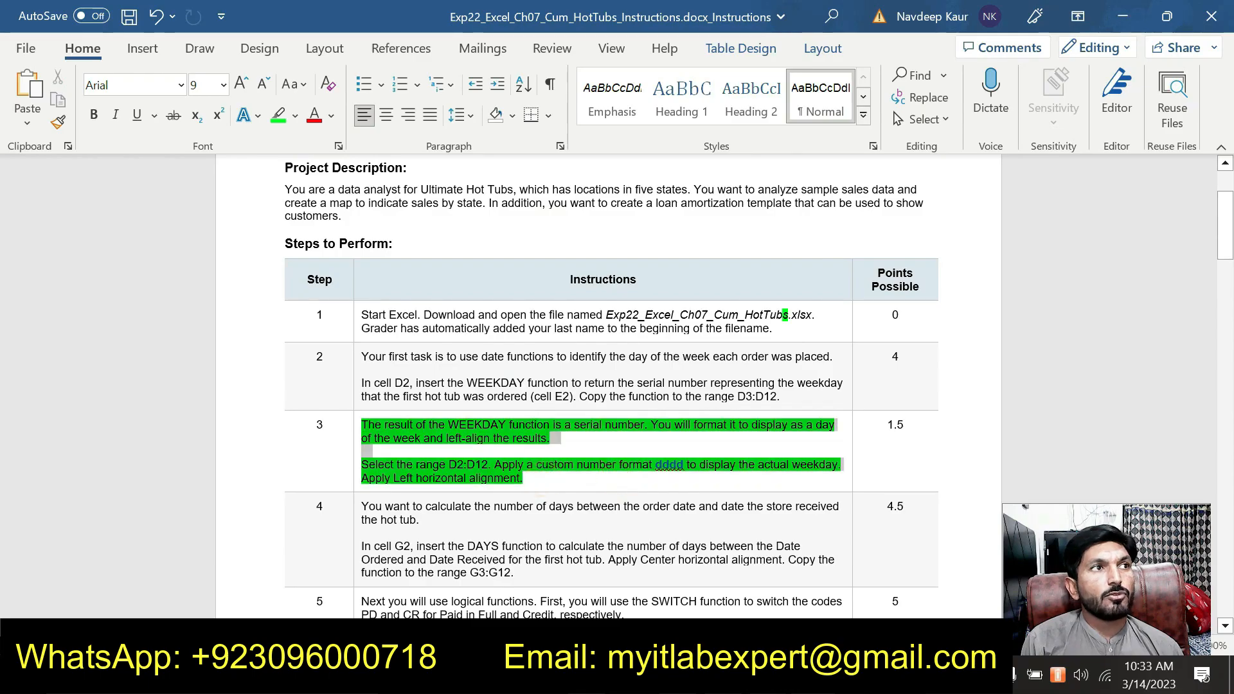
left_click(441, 388)
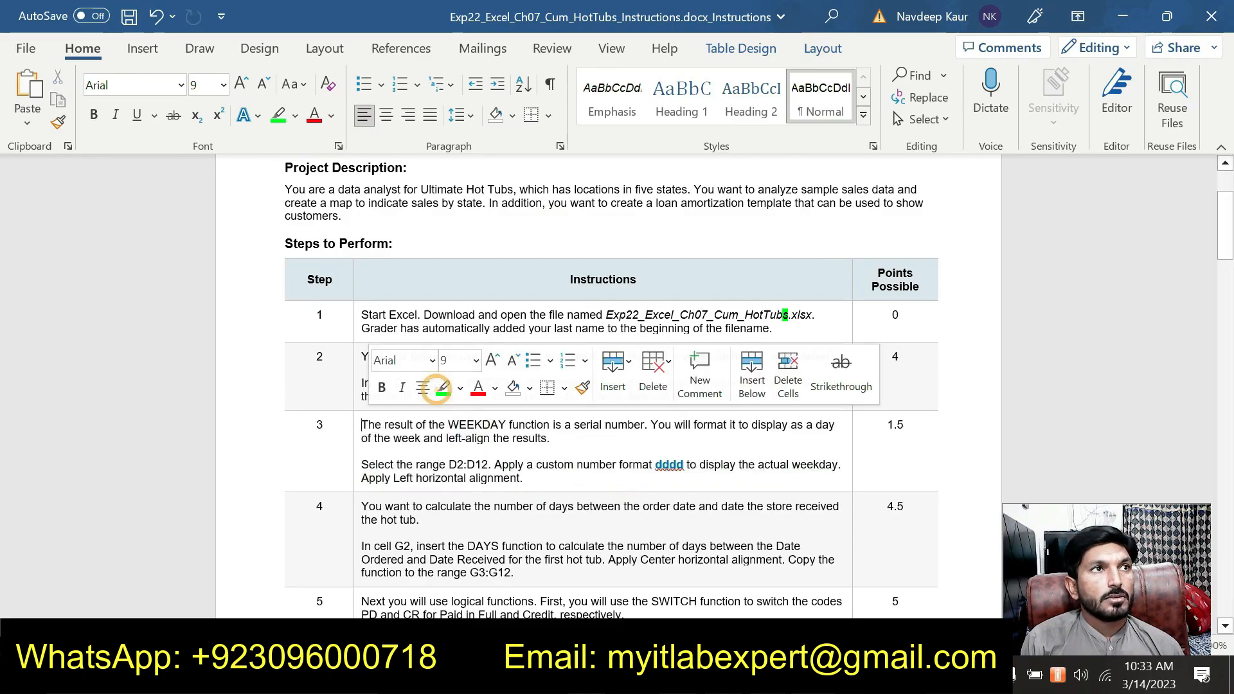
left_click(554, 464)
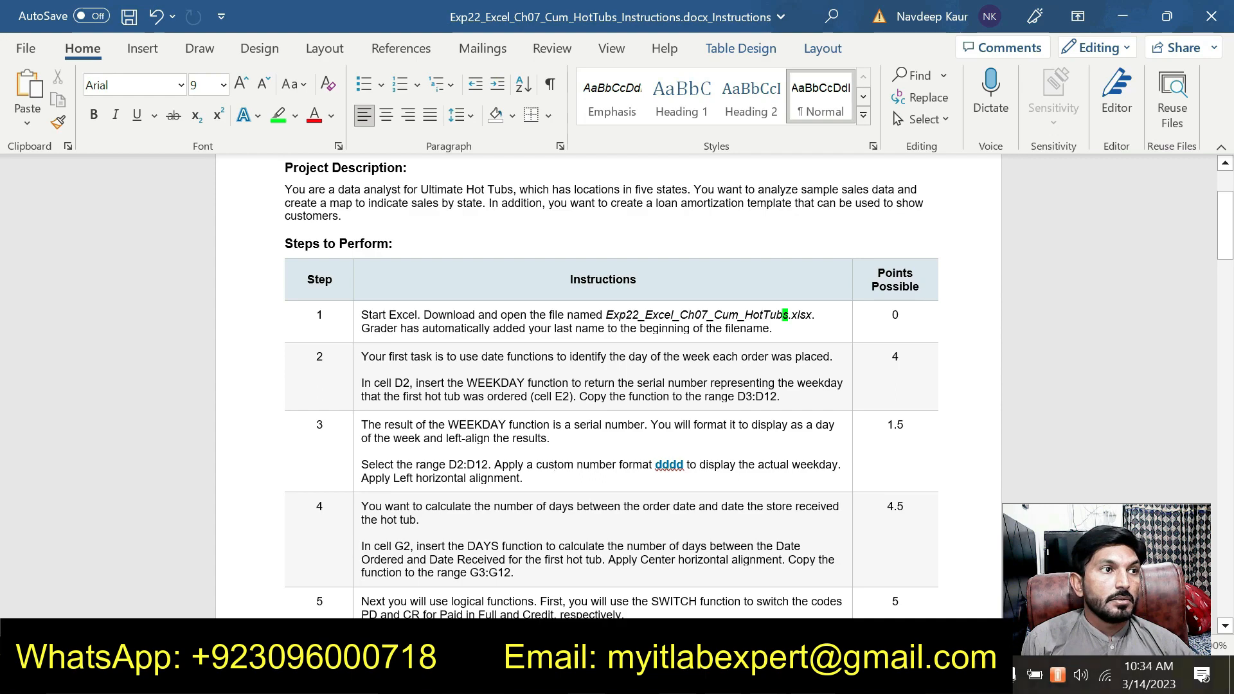
- Highlight the DAYS function paragraph of step 4 in green, then switch to cell G2 in Excel
left_click_drag(362, 545, 515, 573)
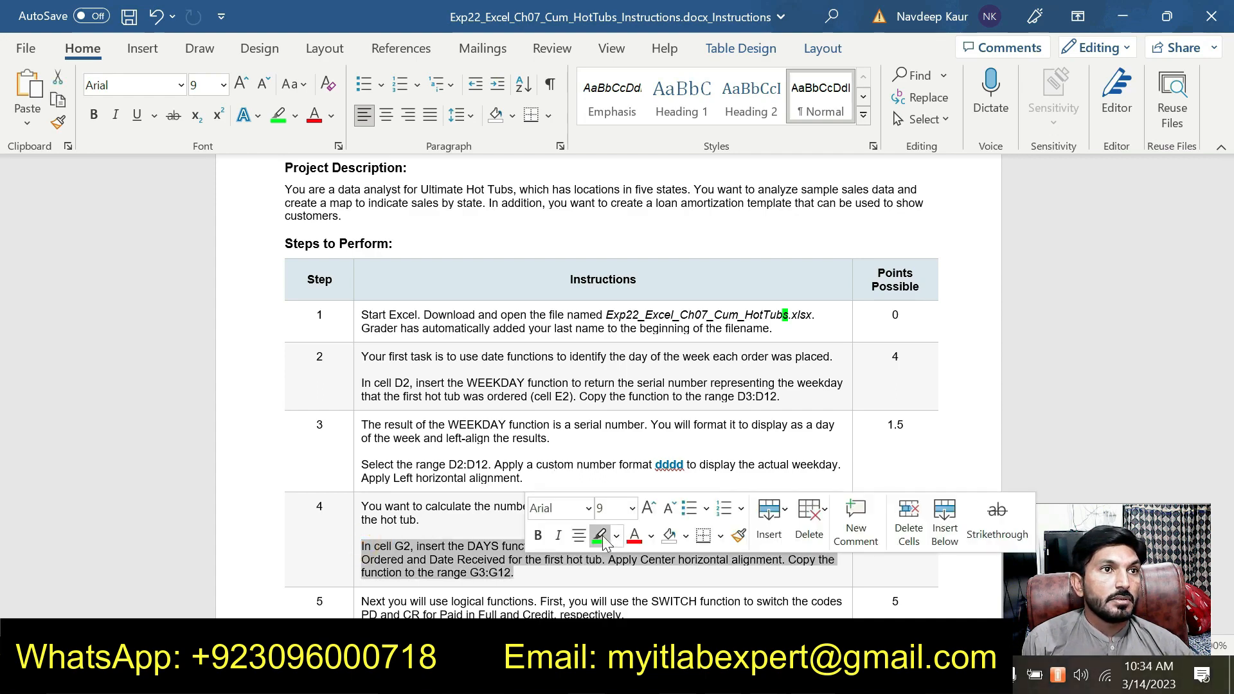
left_click(599, 536)
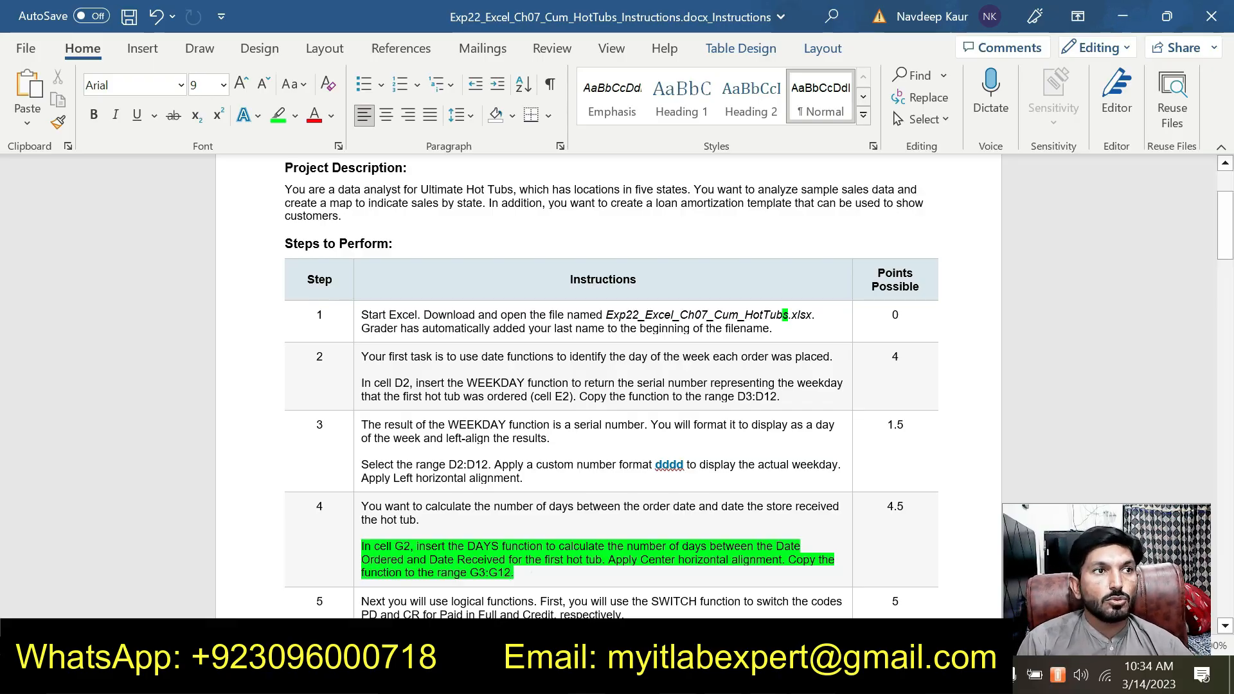
key("alt+Tab")
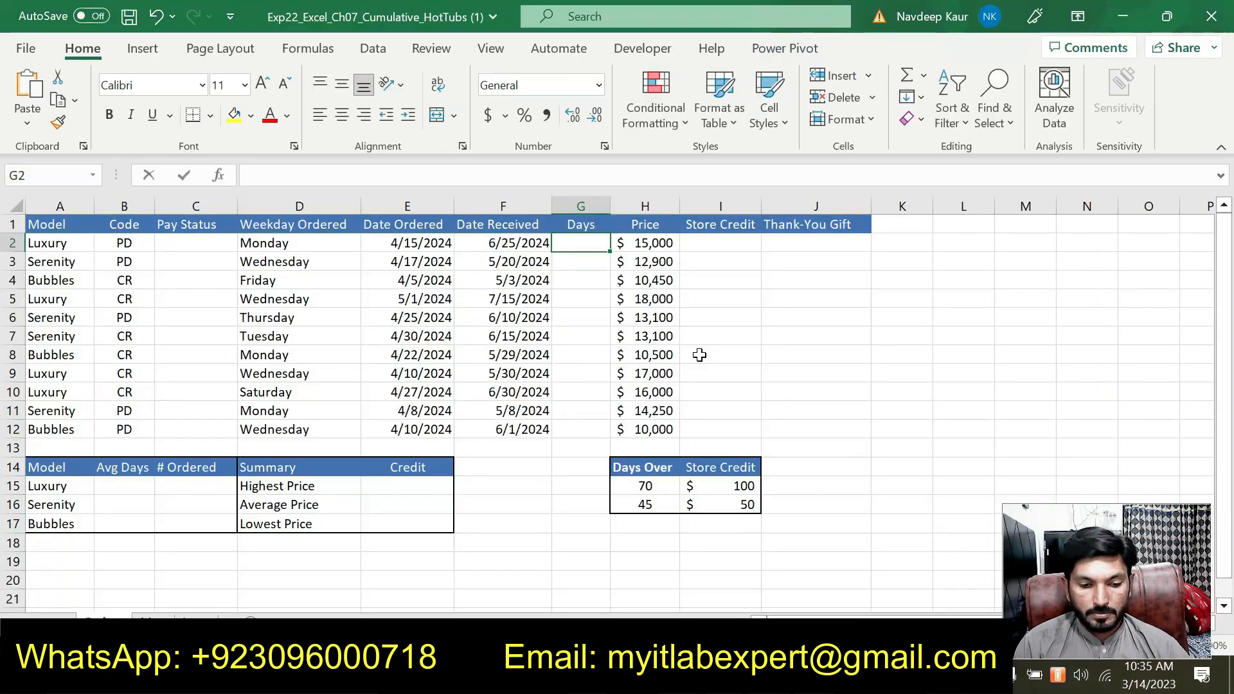
type("=dat")
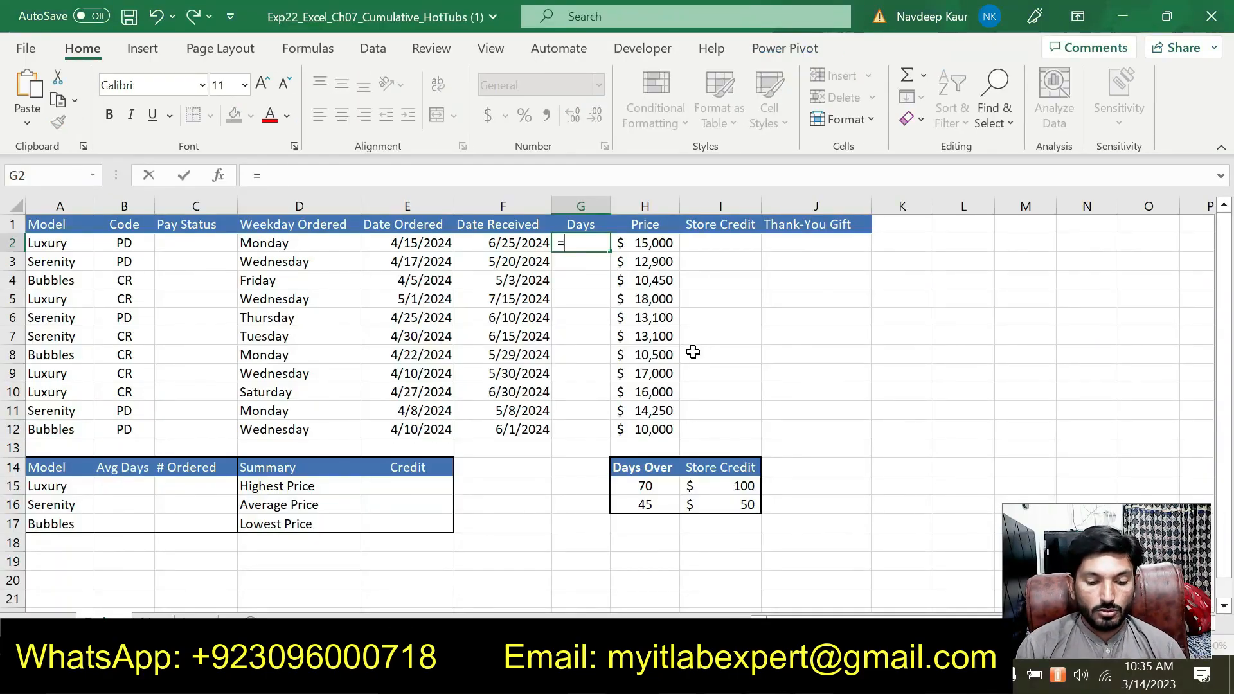
key("BackSpace")
type("ys")
key("BackSpace")
key("BackSpace")
key("BackSpace")
key("BackSpace")
key("BackSpace")
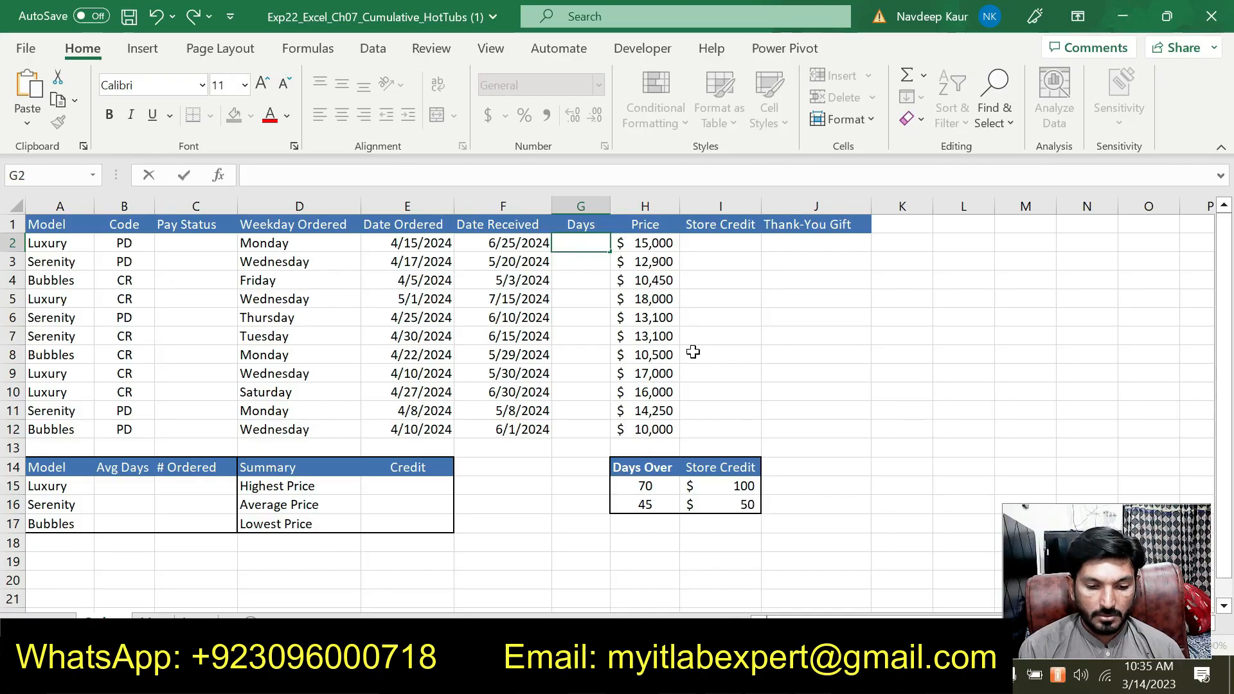
- Insert the DAYS function in G2 with F2 as the end date and E2 as the start date, and copy it down to G3:G12
type("=")
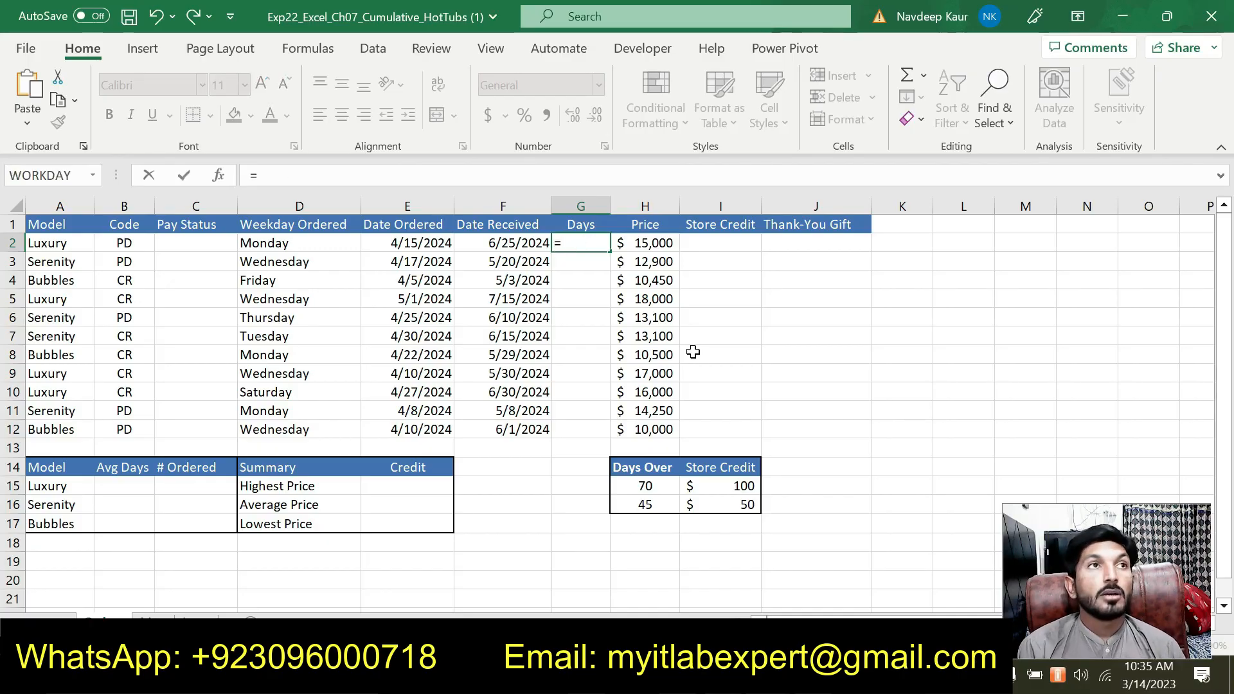
type("Days")
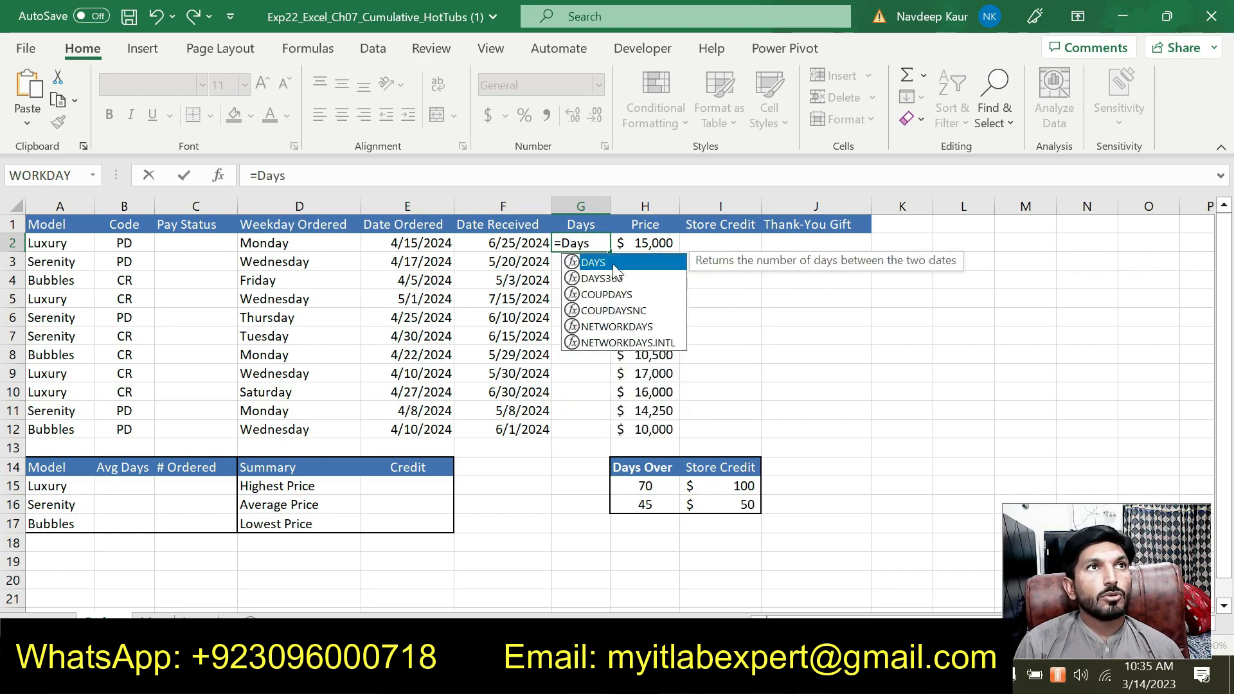
key("Tab")
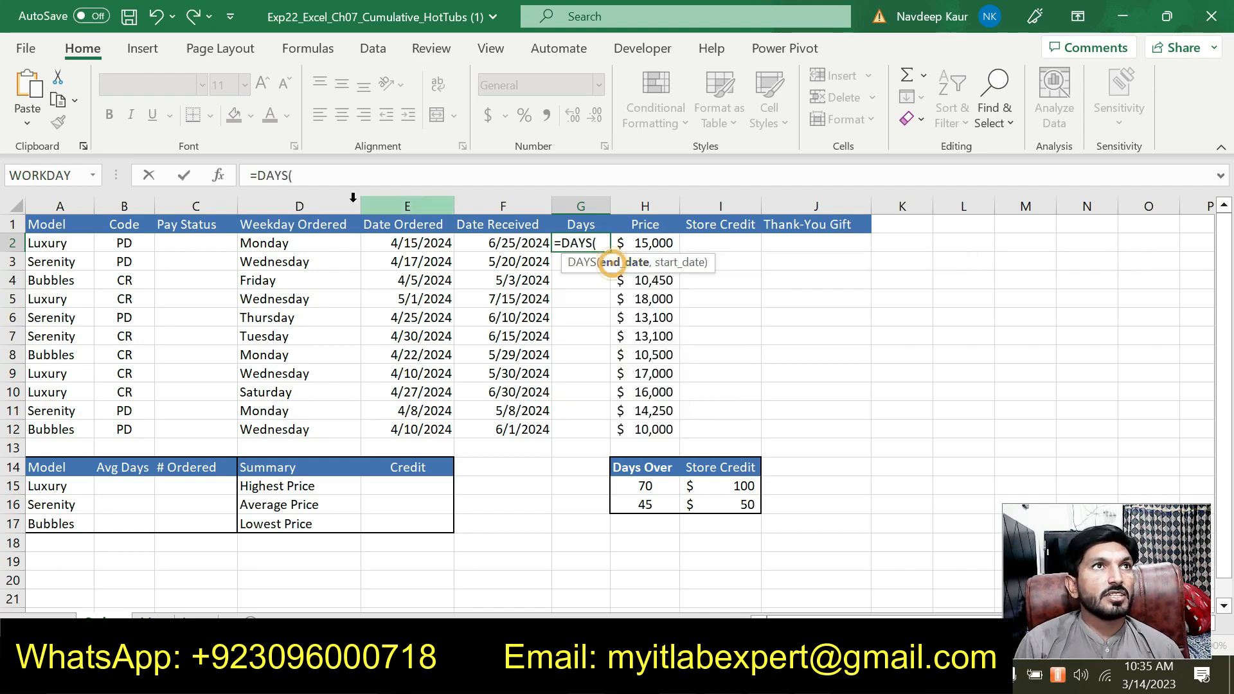
left_click(225, 177)
left_click_drag(680, 201, 922, 205)
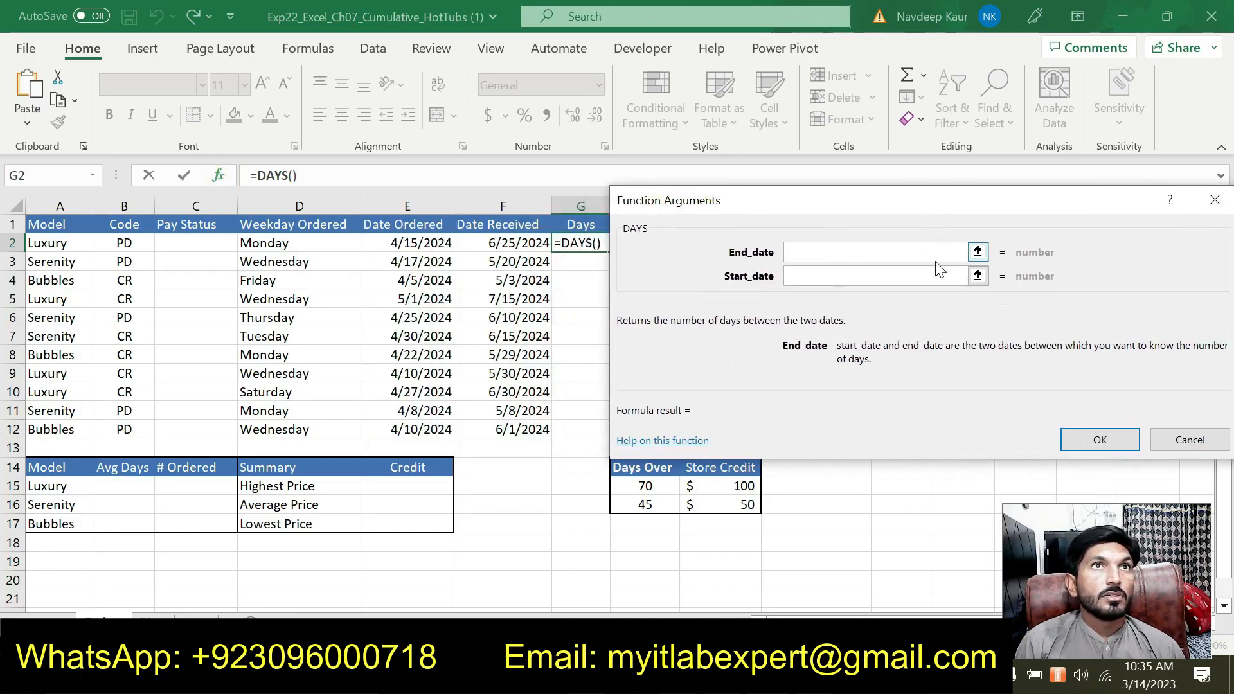
left_click(811, 251)
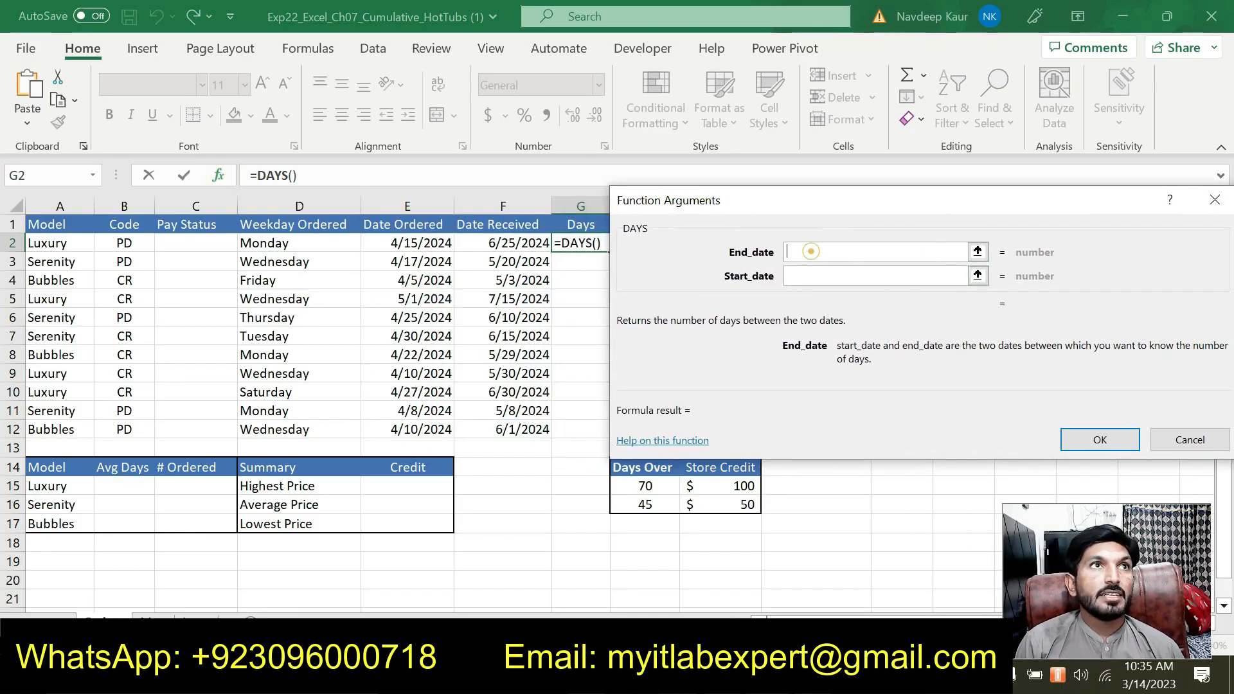
left_click(514, 243)
left_click(875, 279)
left_click(423, 248)
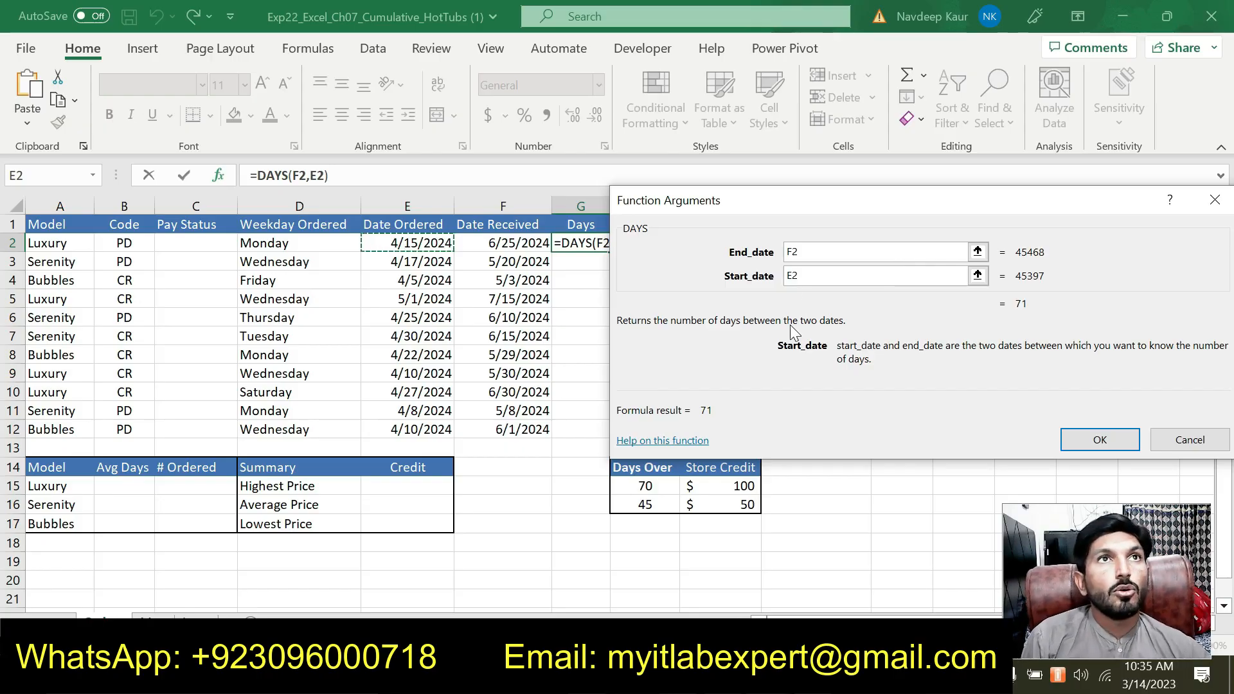
left_click_drag(802, 199, 511, 279)
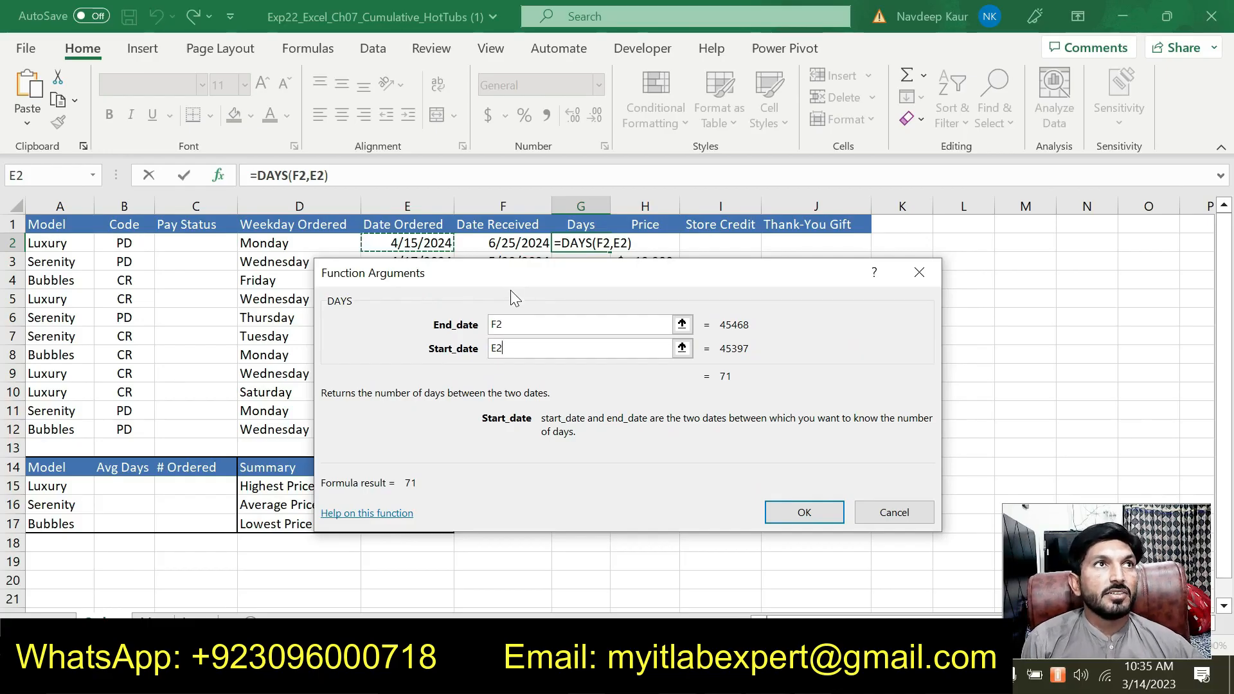
left_click(510, 324)
left_click(514, 349)
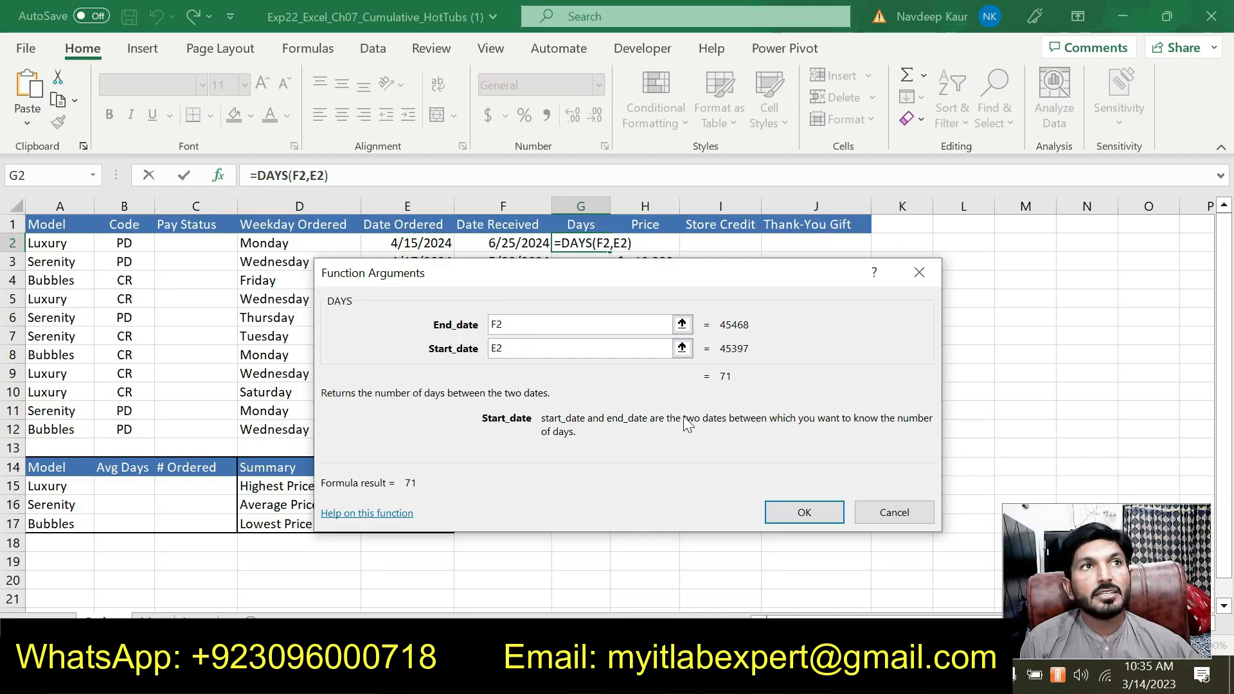
left_click(815, 522)
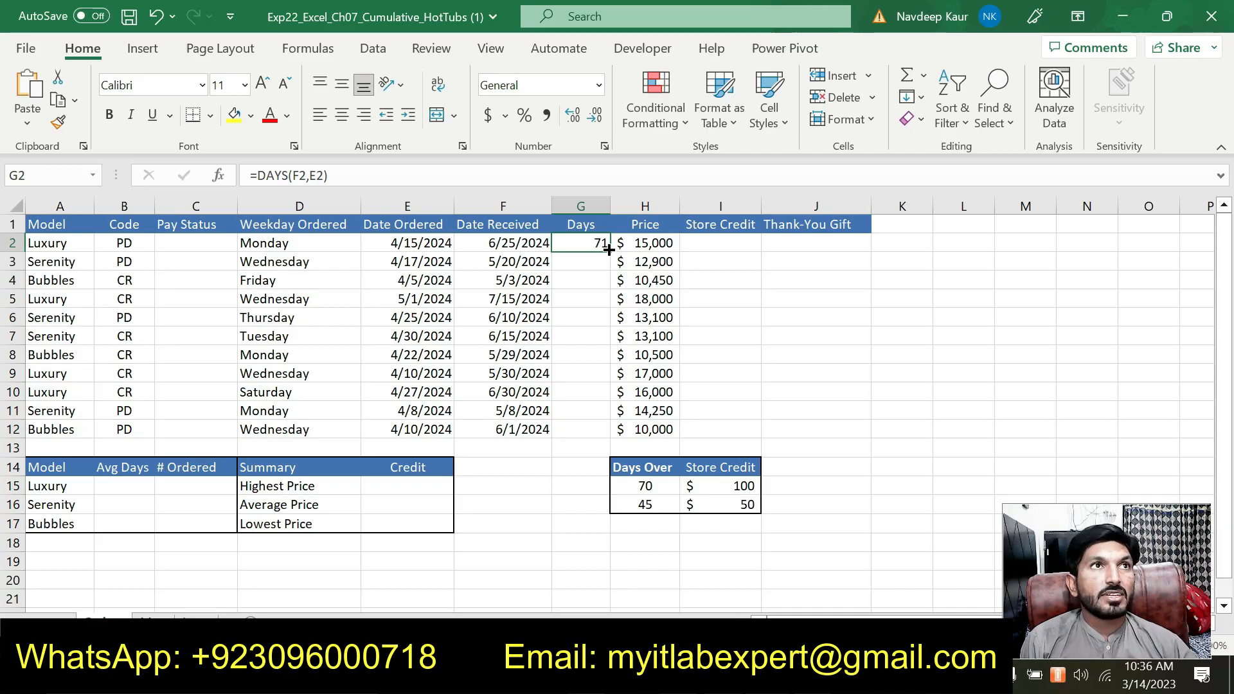
left_click_drag(609, 249, 606, 438)
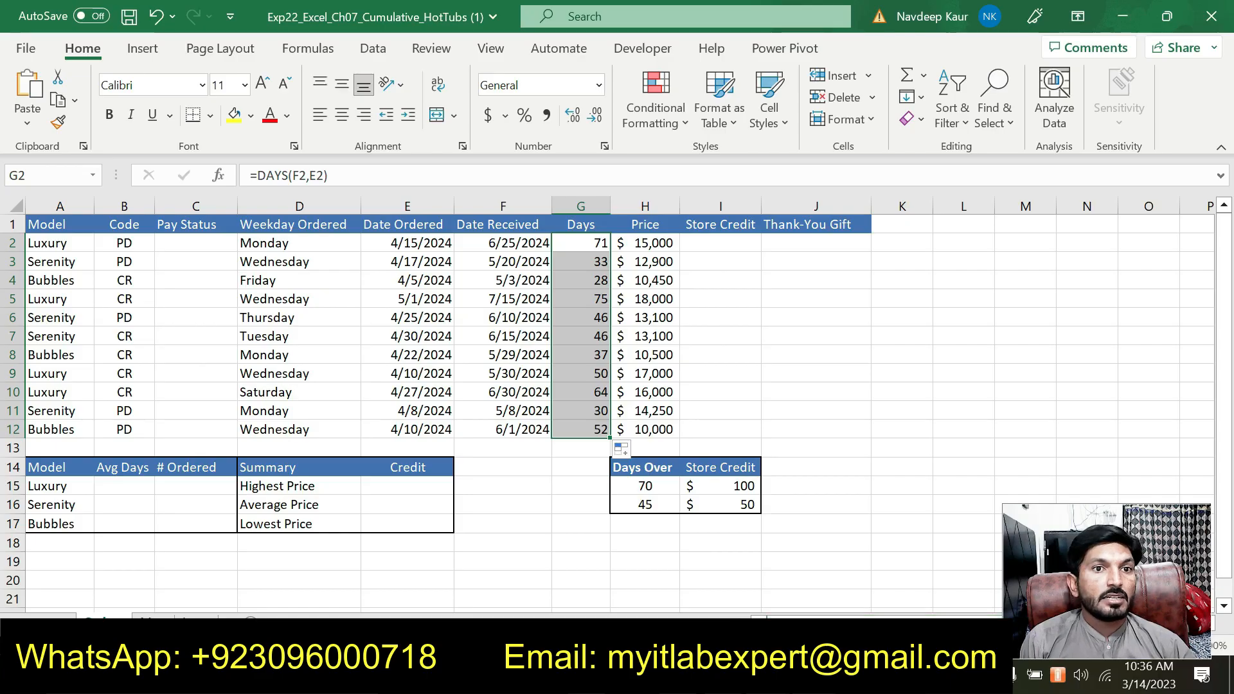
- Check the alignment required in step 4 of the Word instructions, then center the day counts in G2:G12 in Excel
key("alt+Tab")
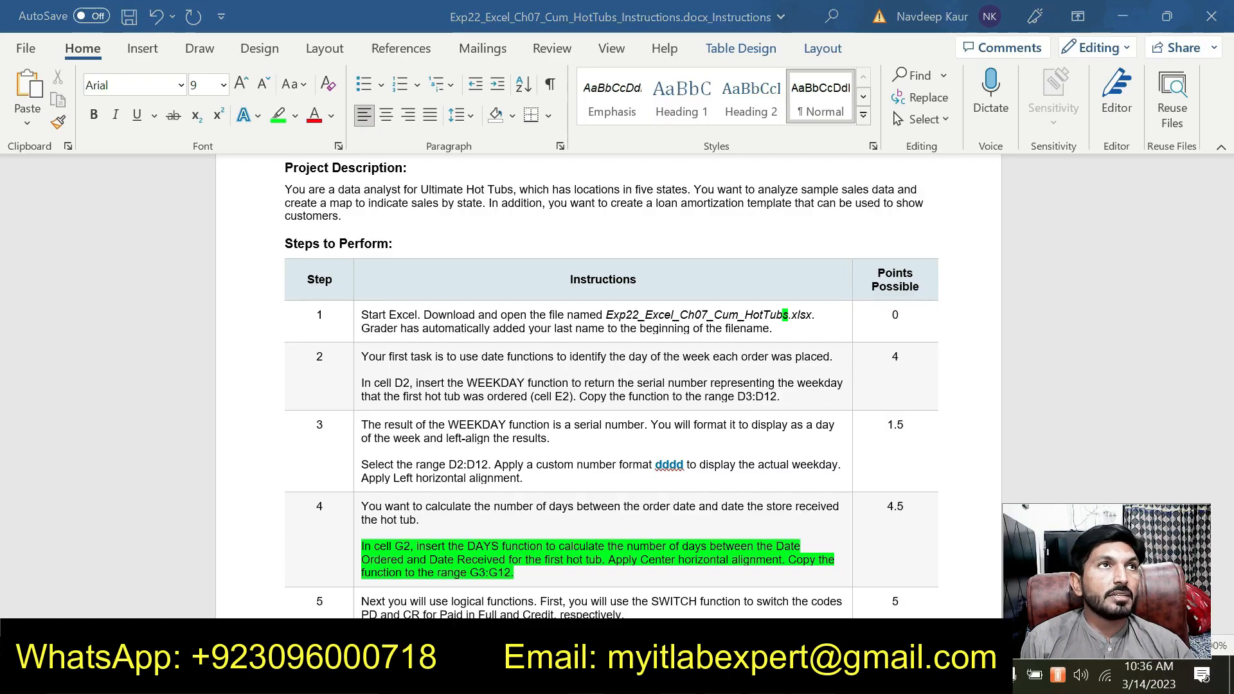
key("alt+Tab")
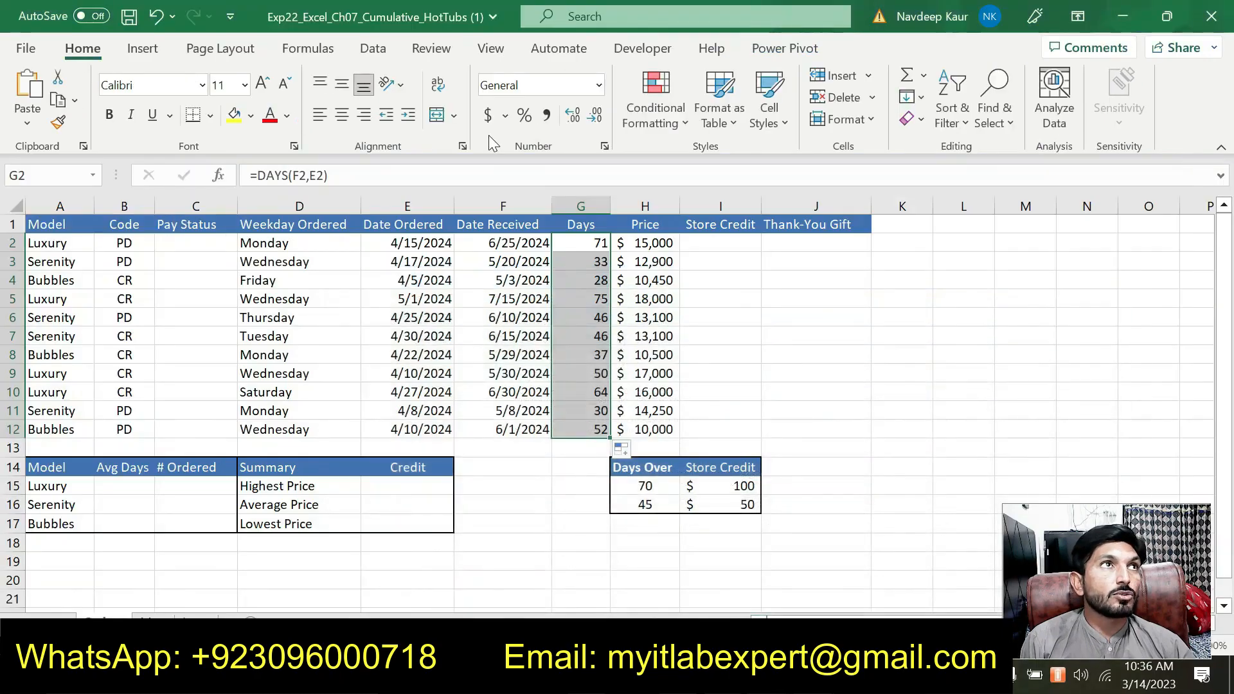
left_click(341, 117)
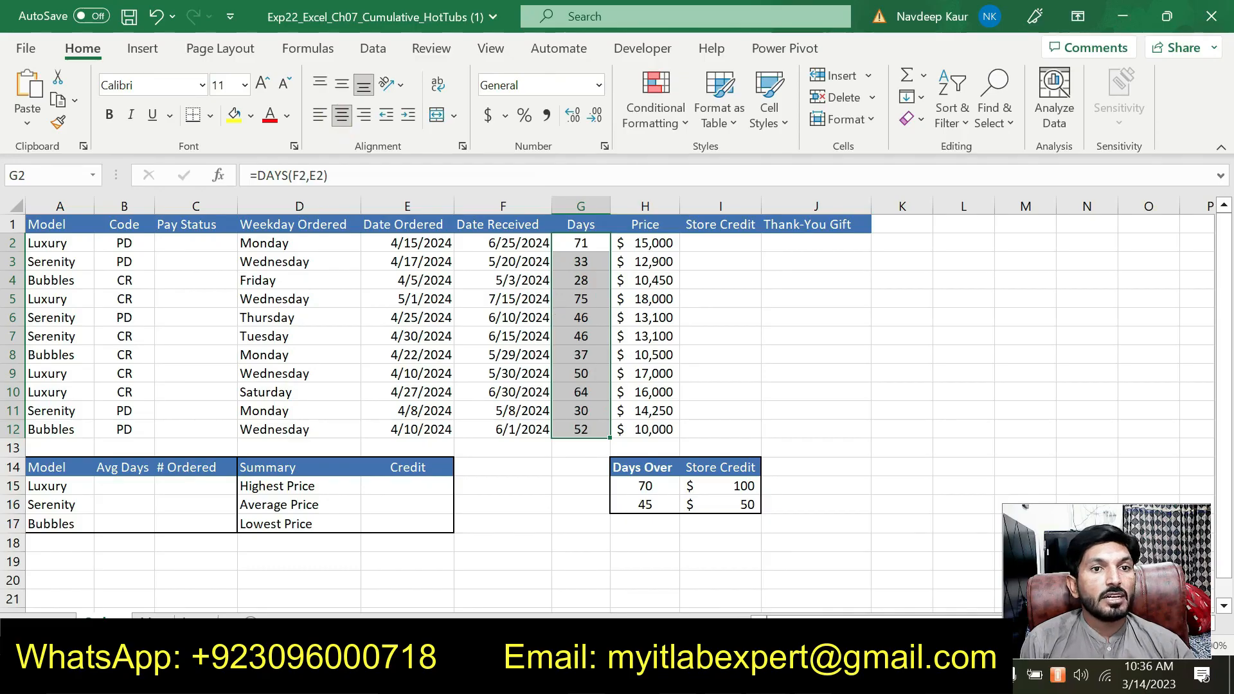
- Compare step 4 of the Word instructions with the order date in E2 and the formulas in D2 and G2 in Excel
key("alt+Tab")
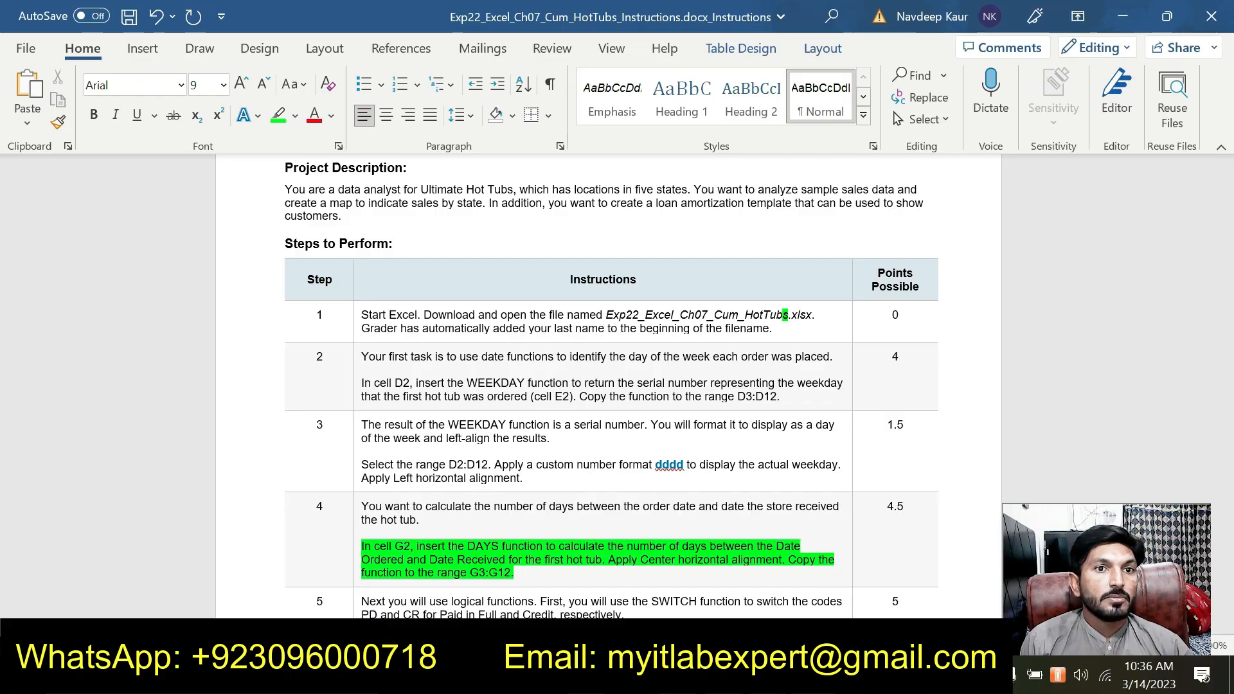
key("alt+Tab")
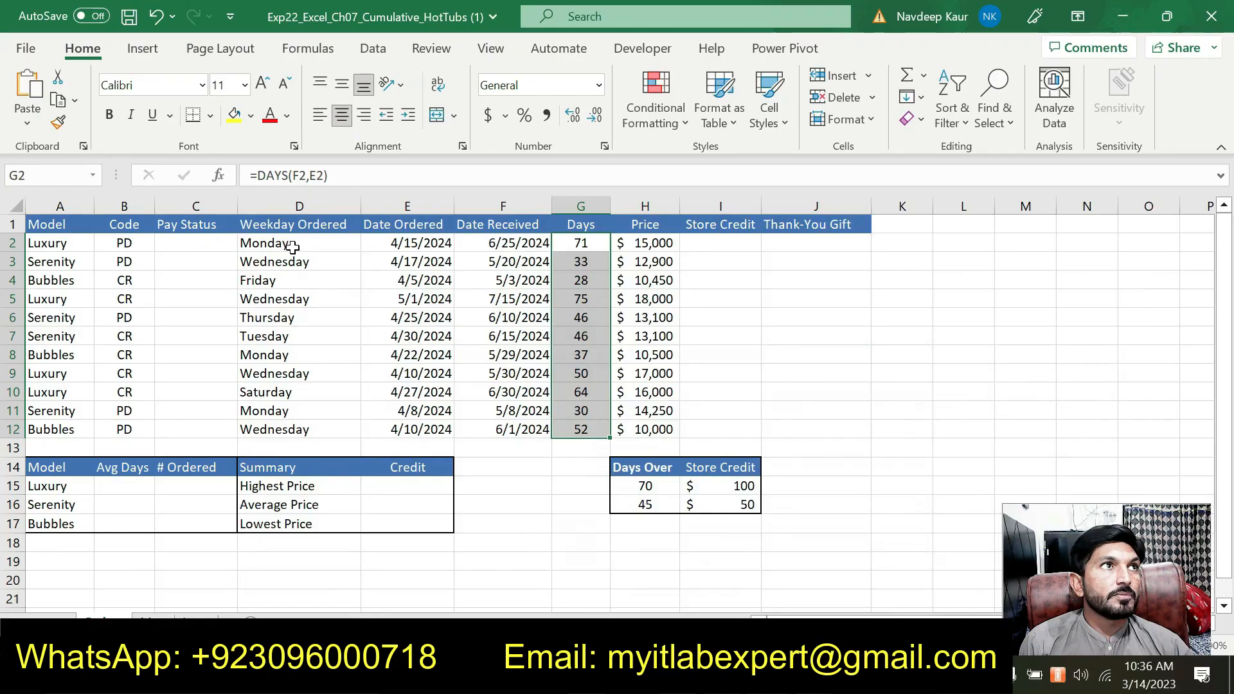
left_click(422, 242)
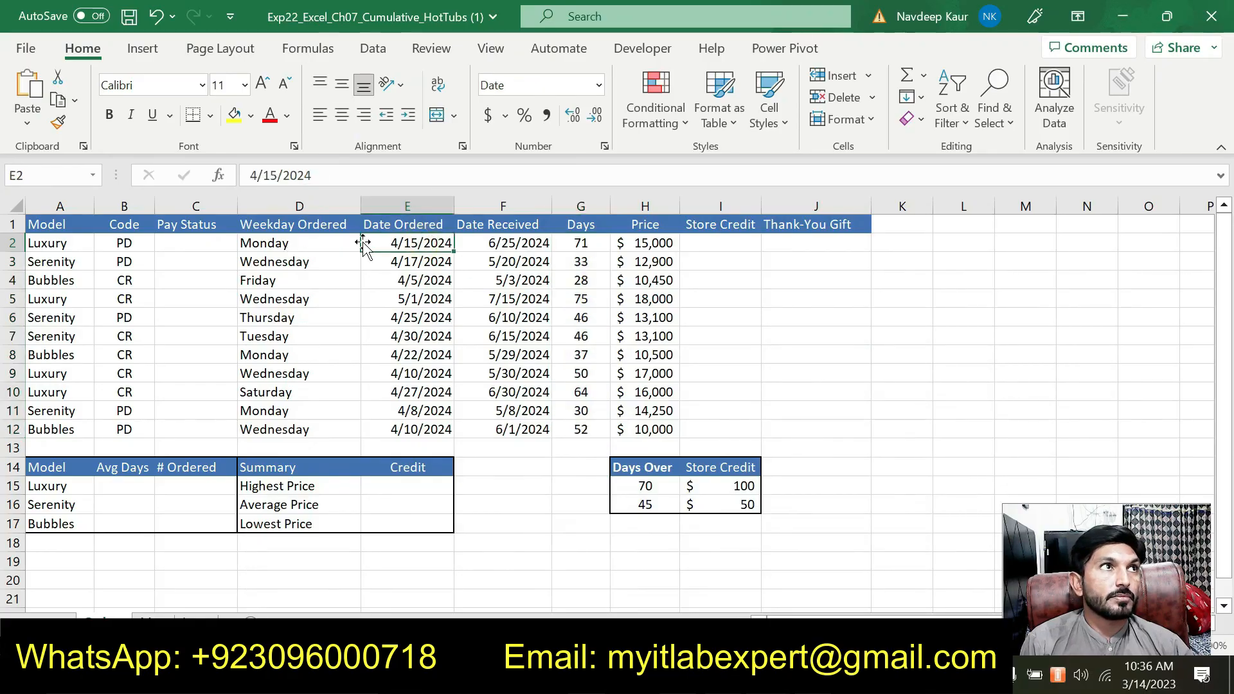
key("alt+Tab")
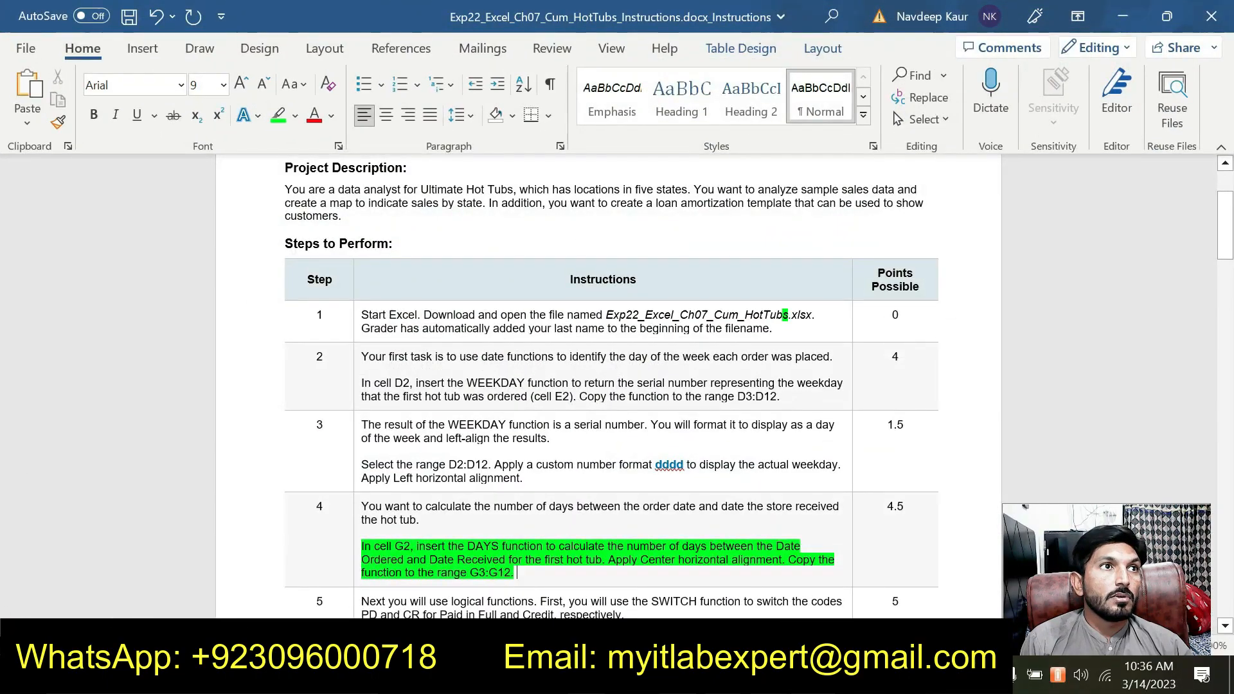
key("alt+Tab")
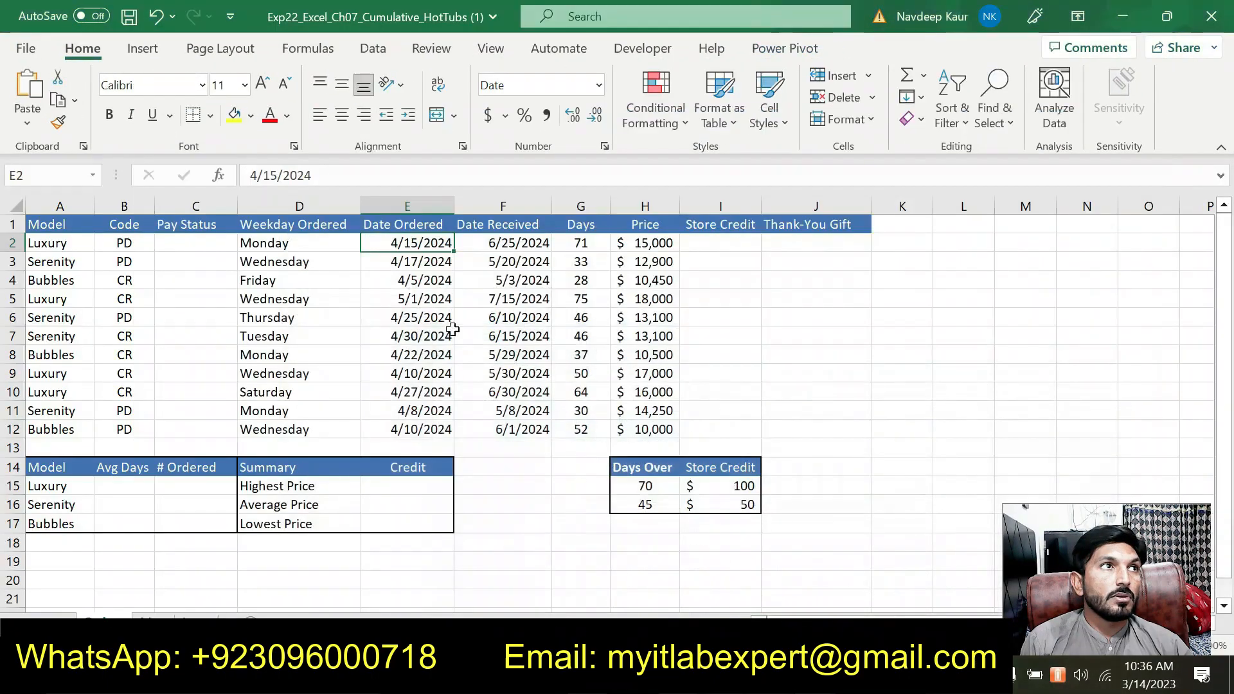
left_click(309, 241)
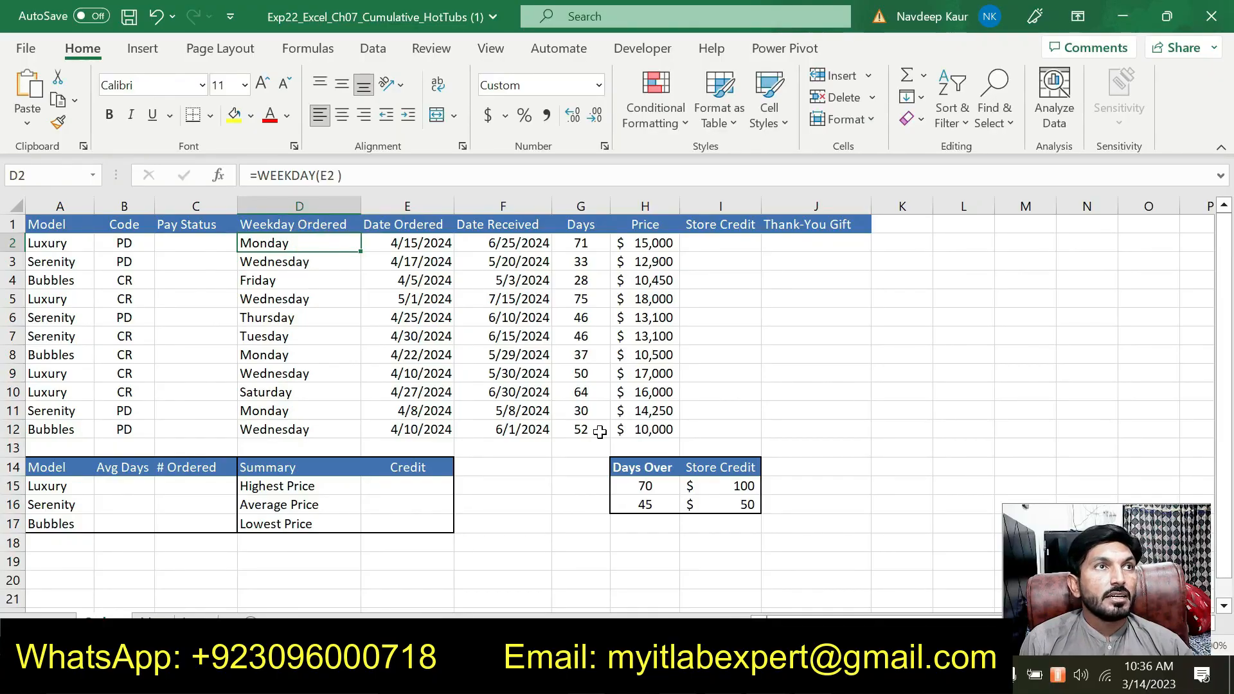
key("alt+Tab")
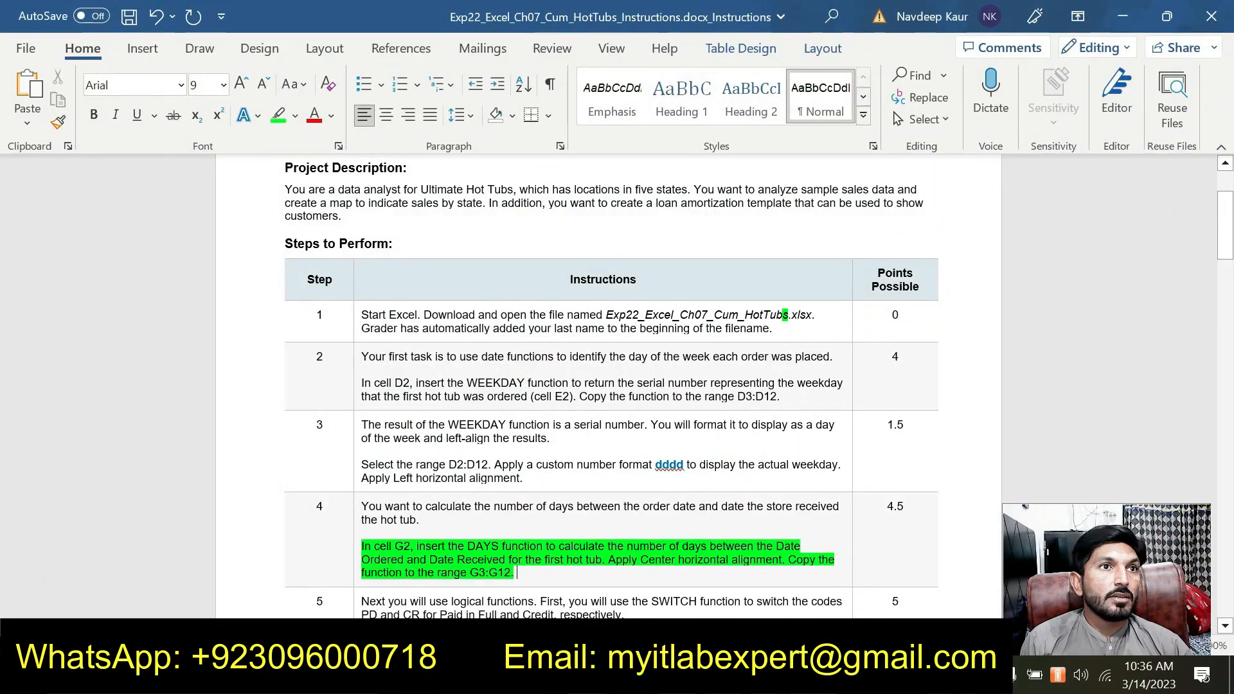
key("alt+Tab")
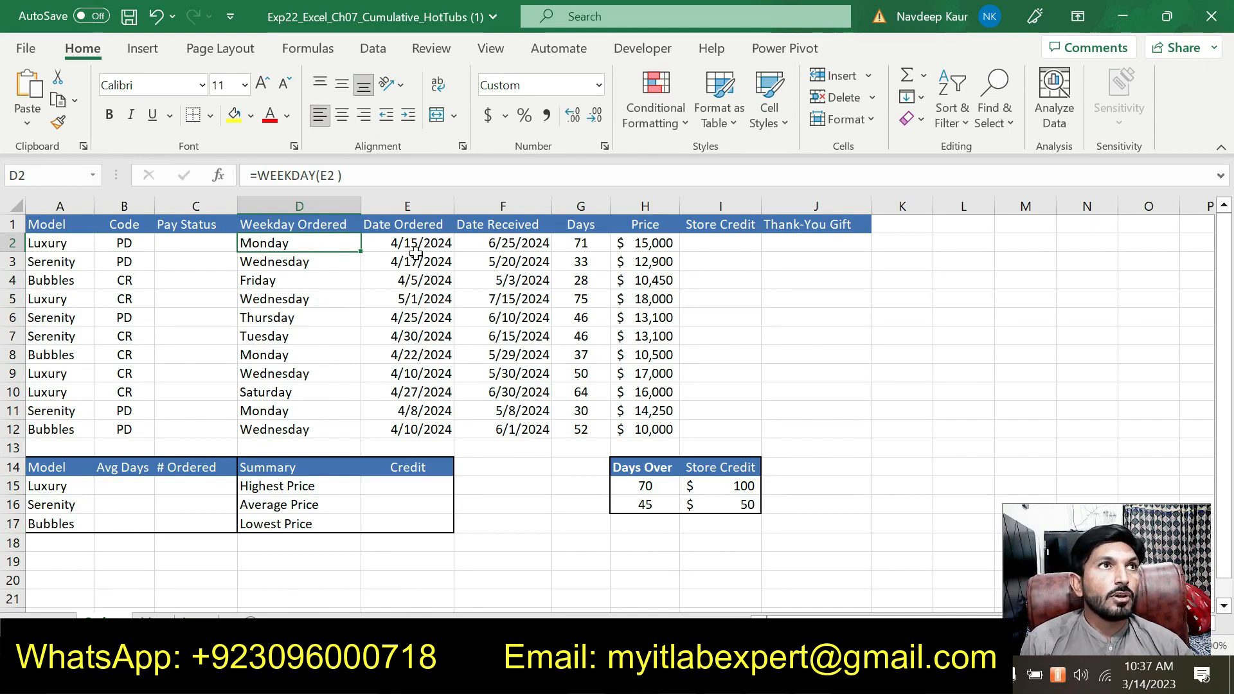
left_click(582, 243)
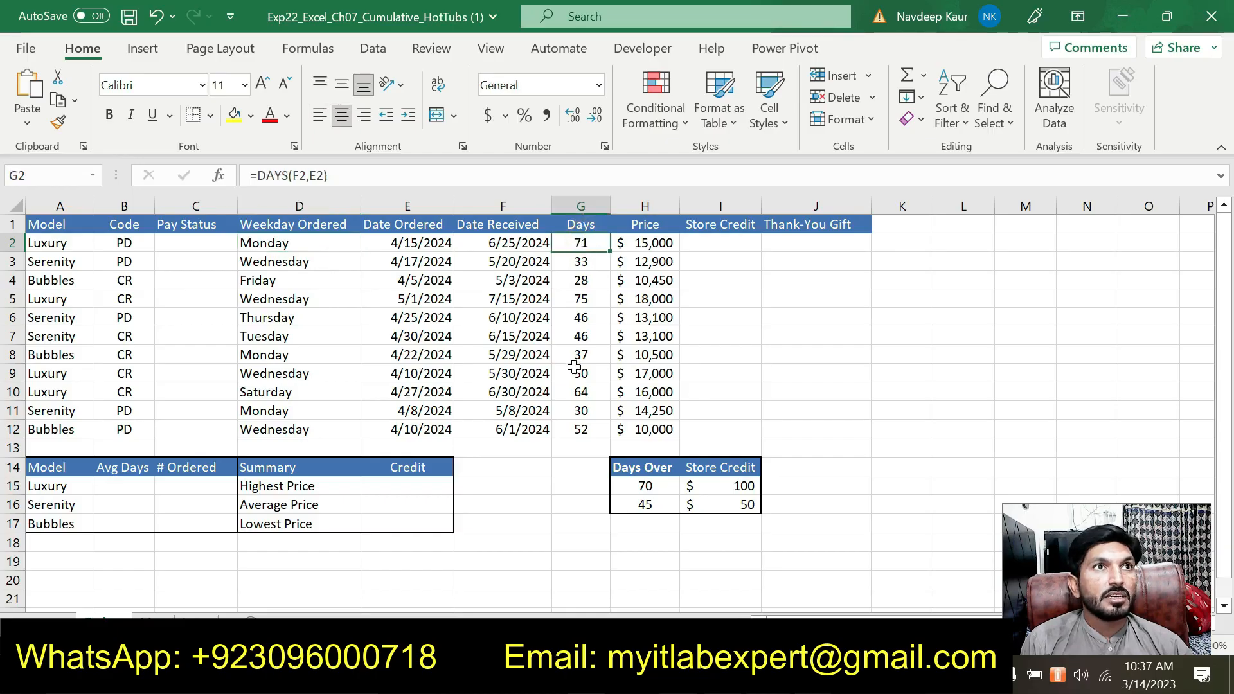
- Switch to the Word instructions and remove the green highlight from the DAYS function paragraph of step 4
left_click(849, 674)
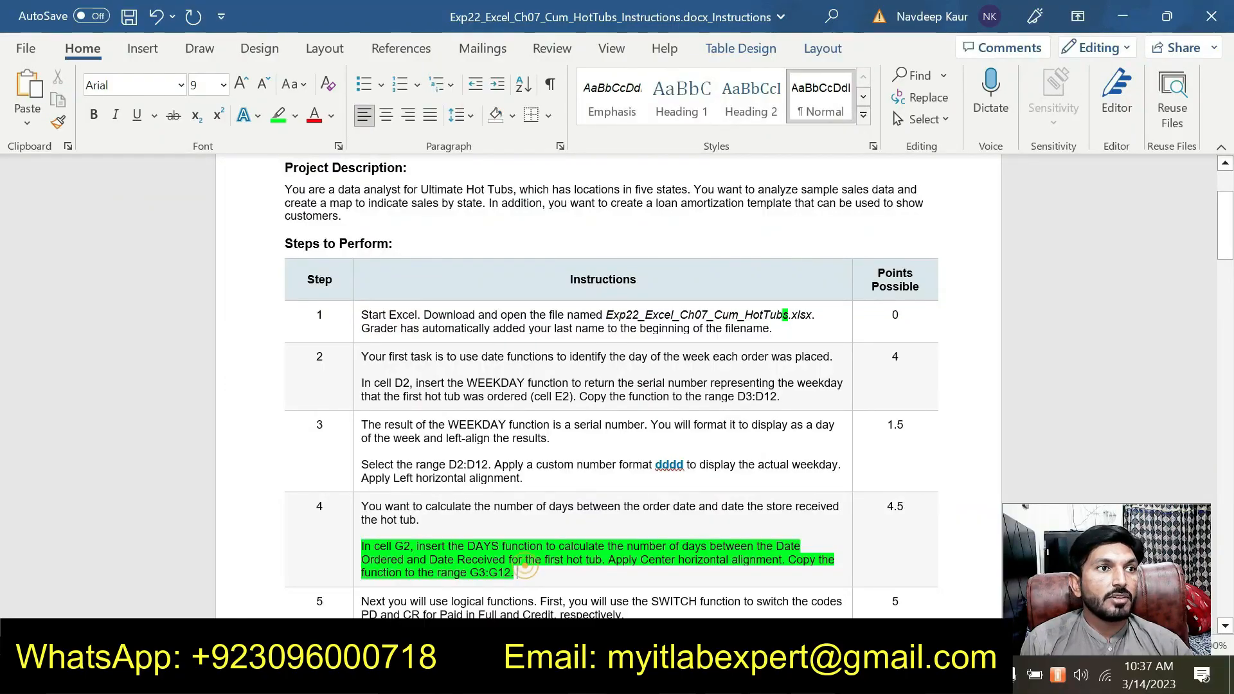
left_click_drag(516, 573, 362, 547)
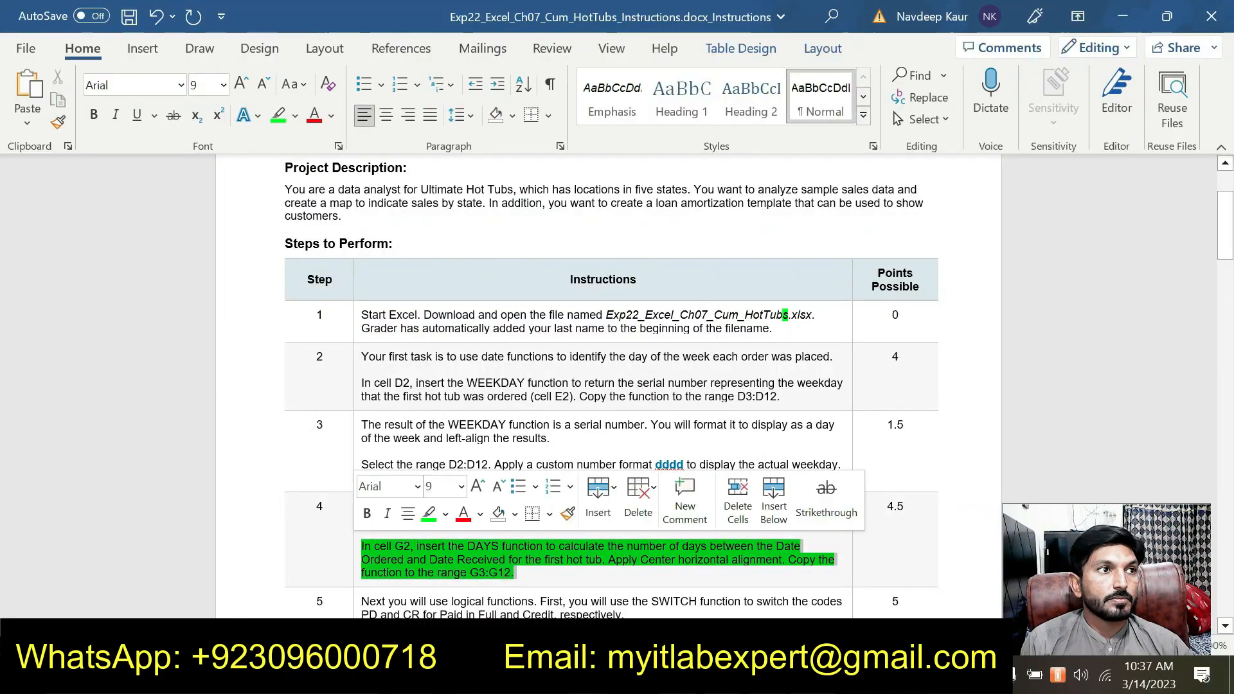
left_click(428, 514)
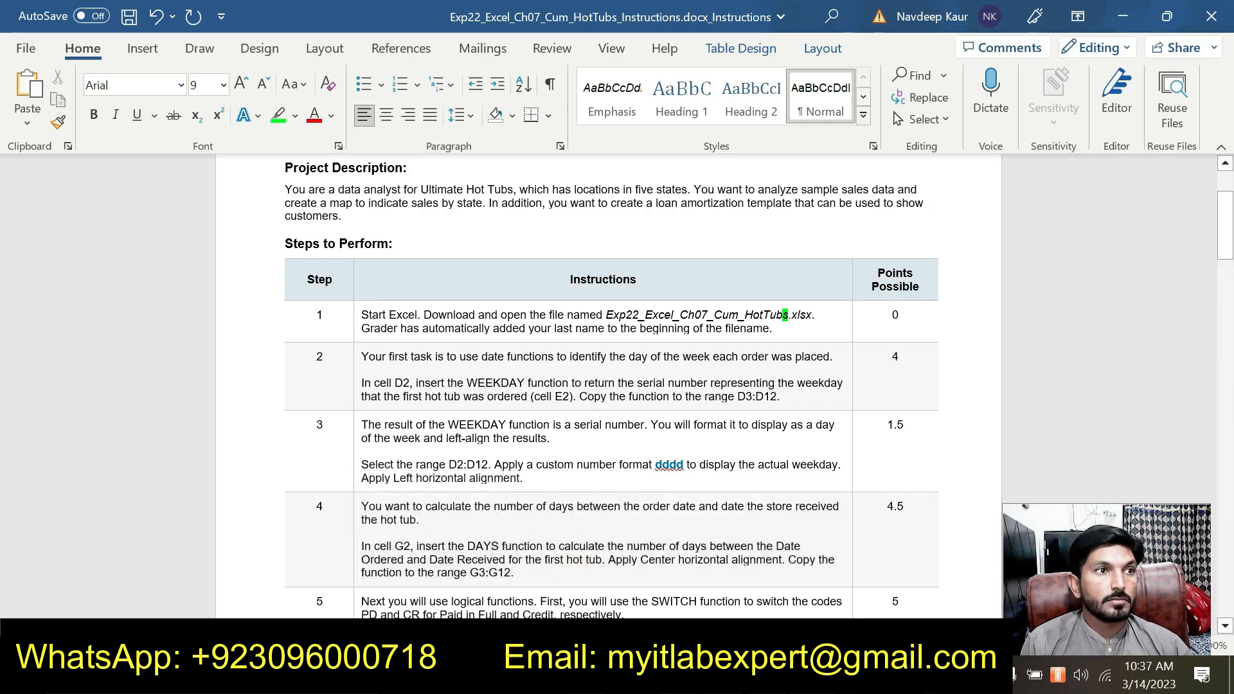
- Highlight the SWITCH function paragraph of step 5 in green
scroll(610, 386, "down", 4)
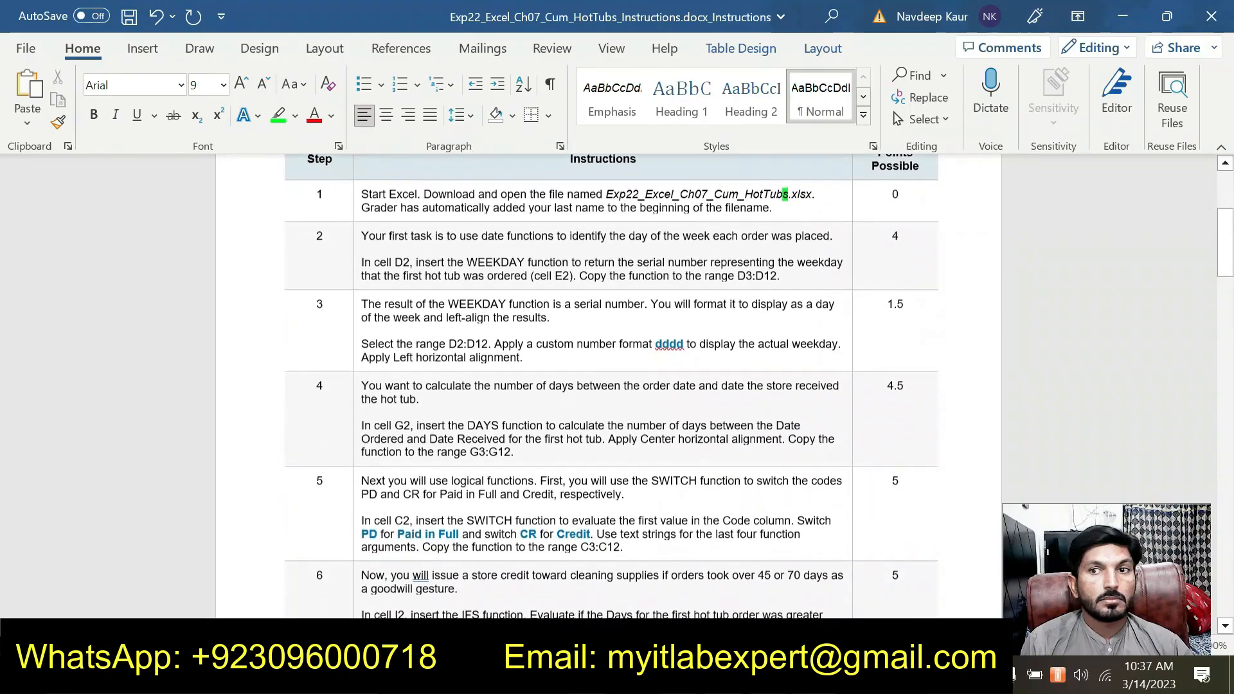
scroll(617, 495, "down", 2)
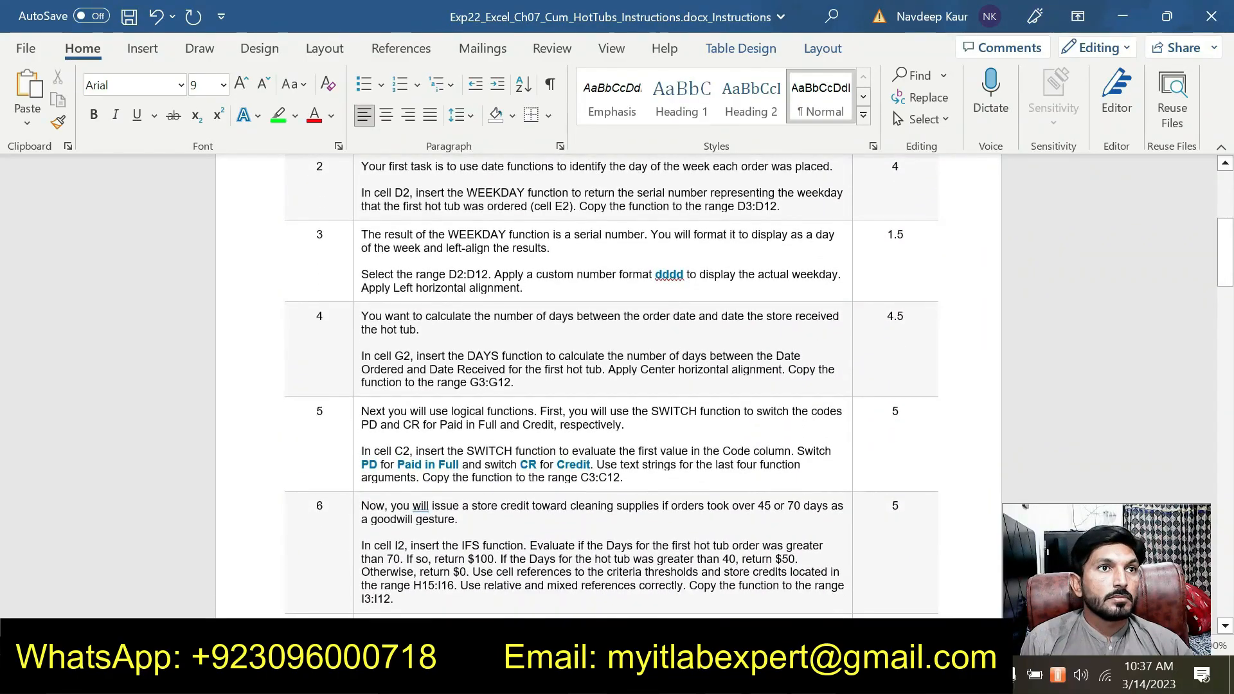
left_click_drag(626, 478, 361, 450)
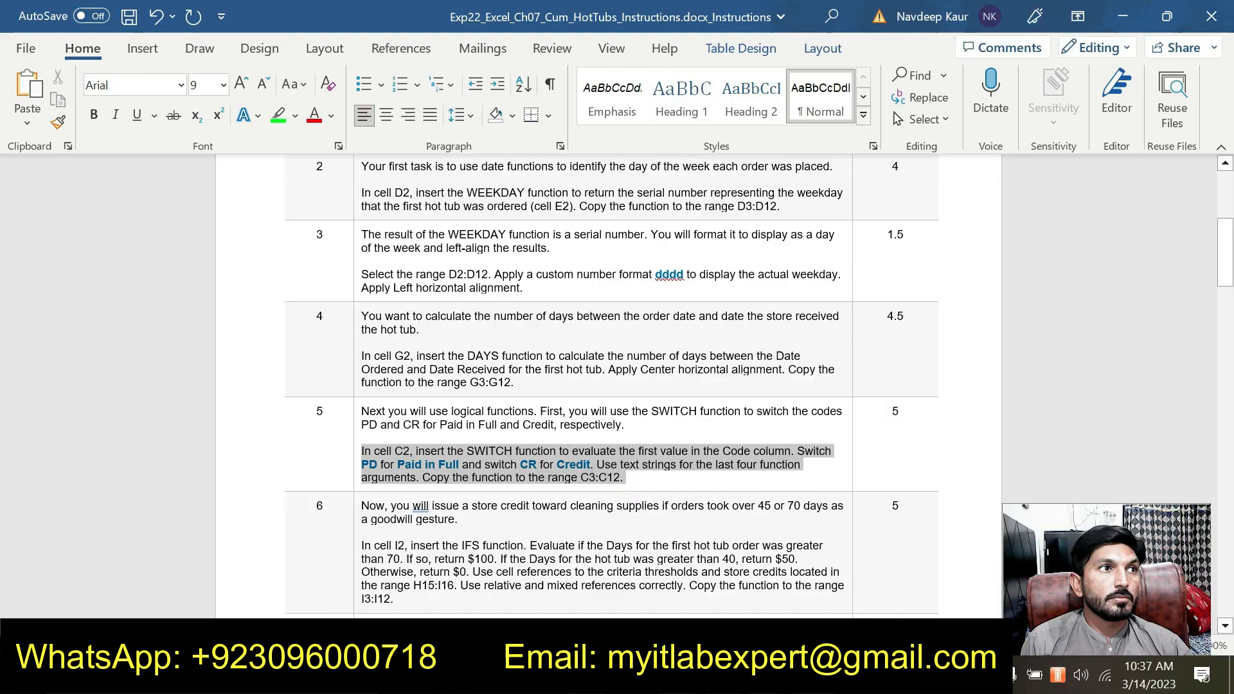
left_click(437, 419)
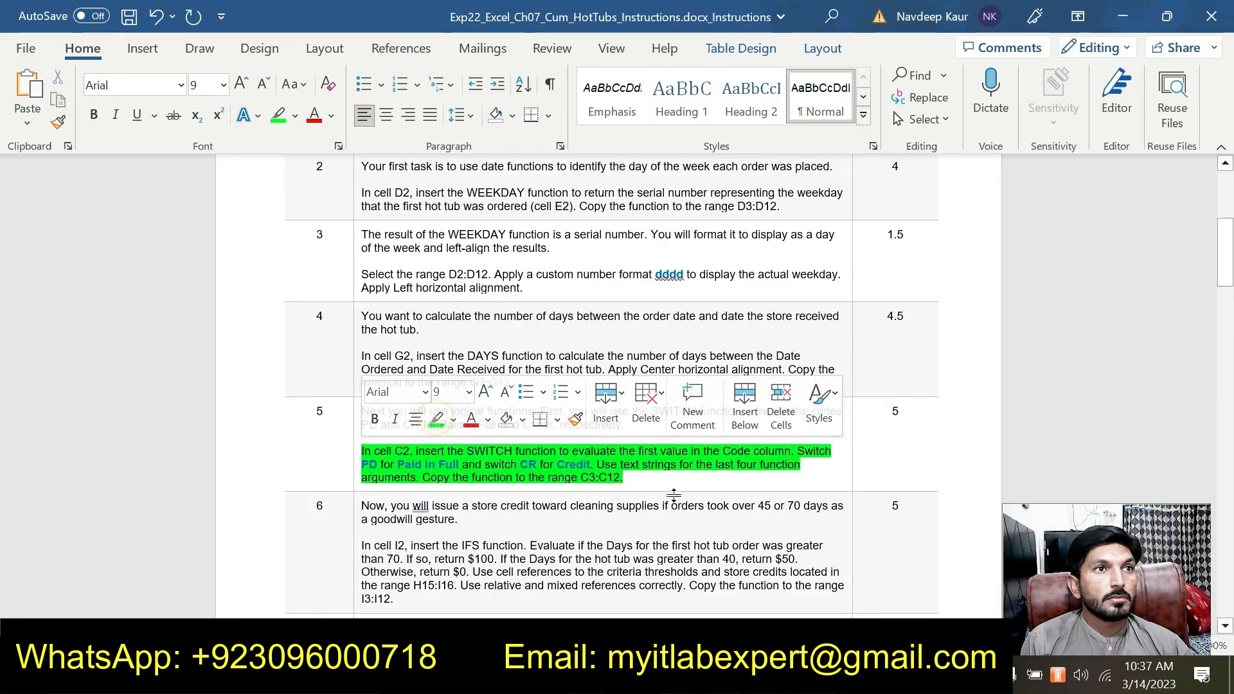
left_click(651, 475)
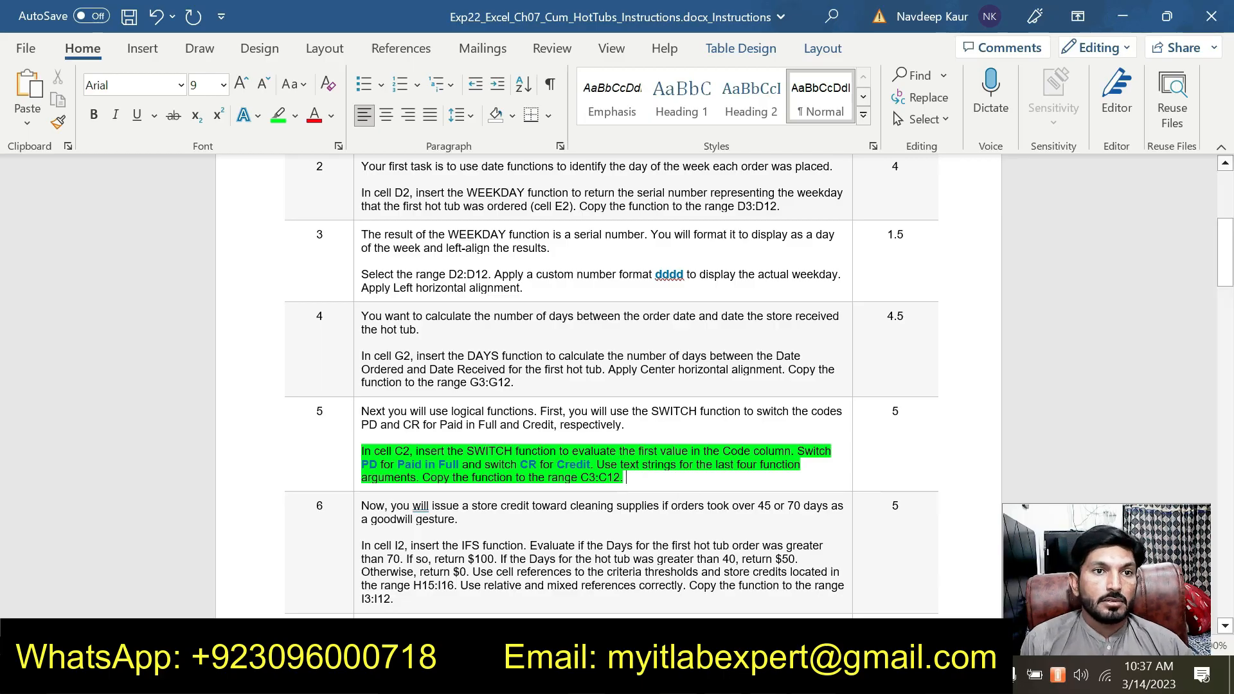
- Examine the first Code and Pay Status cells, B2 and C2, in Excel against the SWITCH requirements in step 5 of the Word instructions
key("alt+Tab")
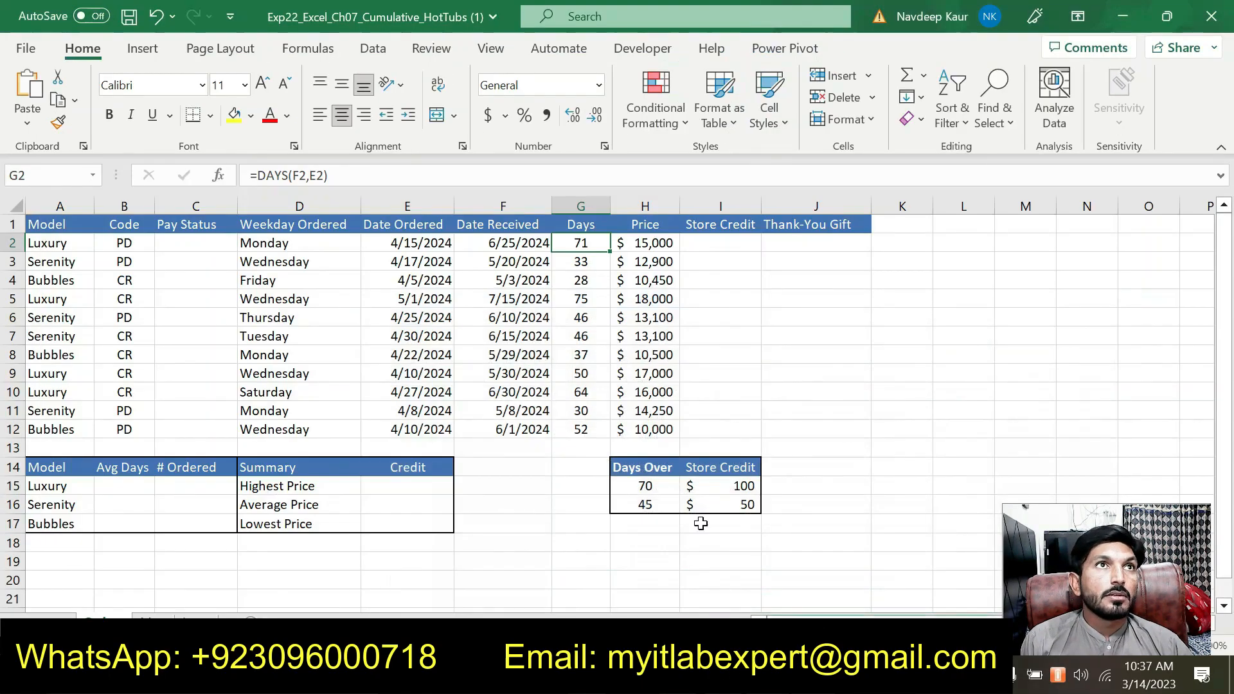
left_click(138, 243)
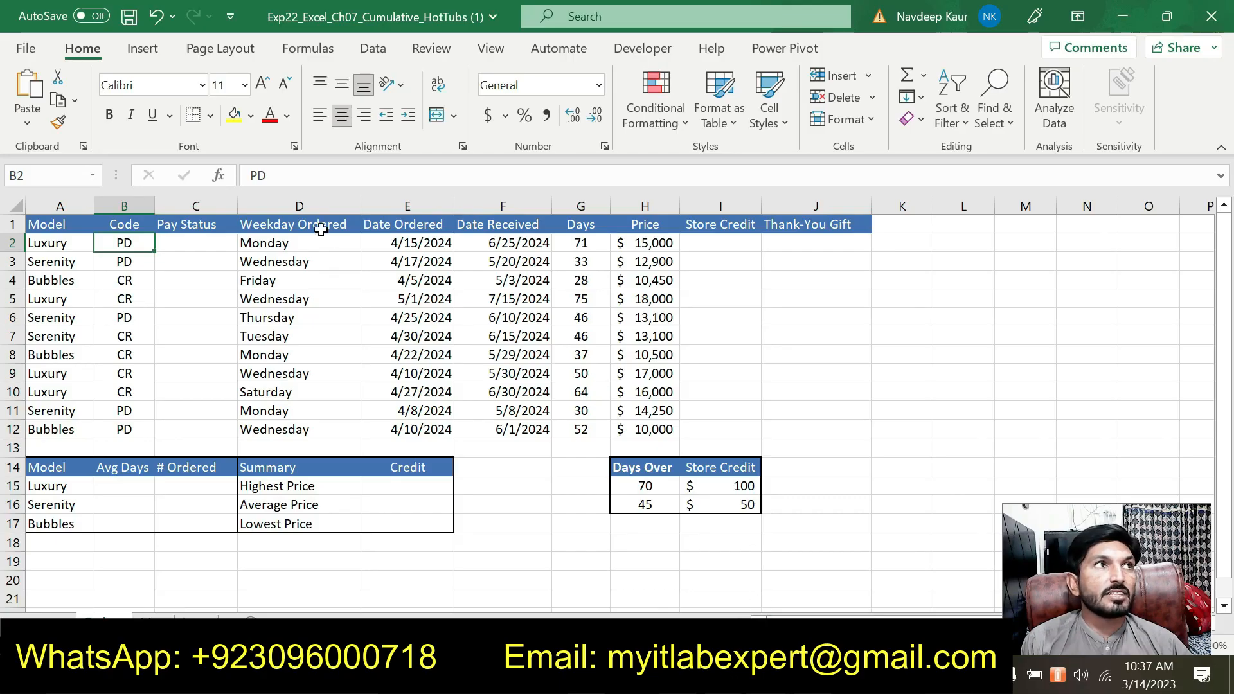
left_click(208, 247)
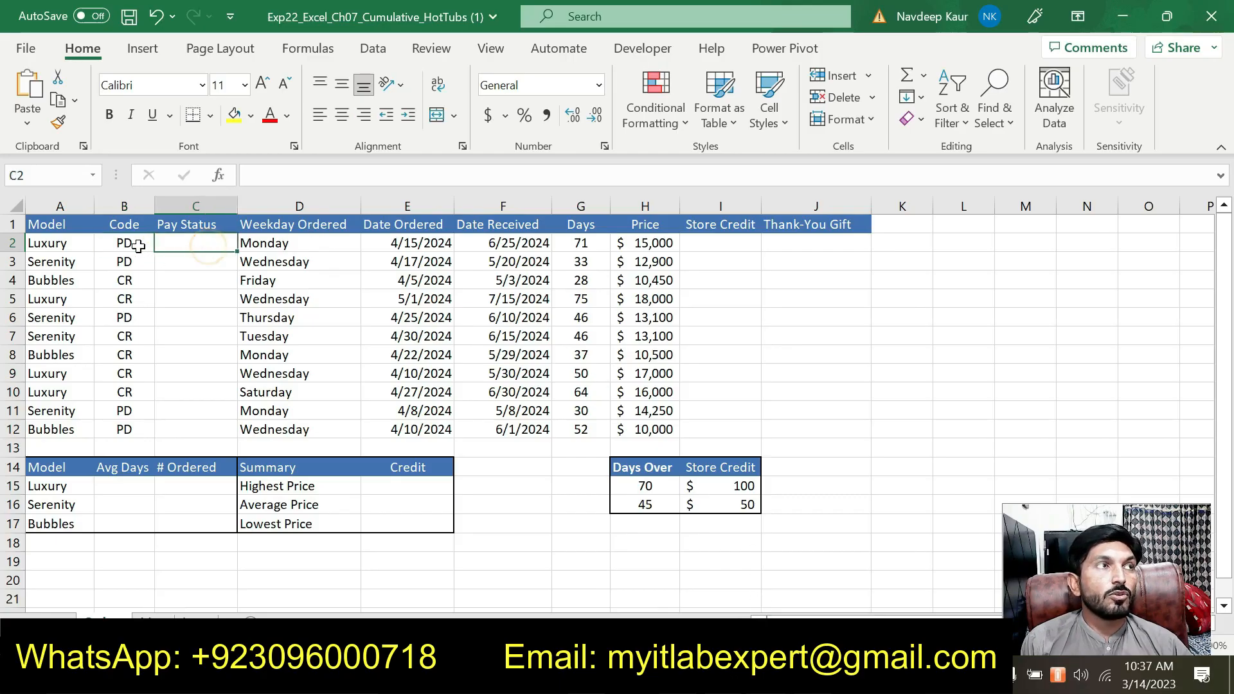
left_click(698, 675)
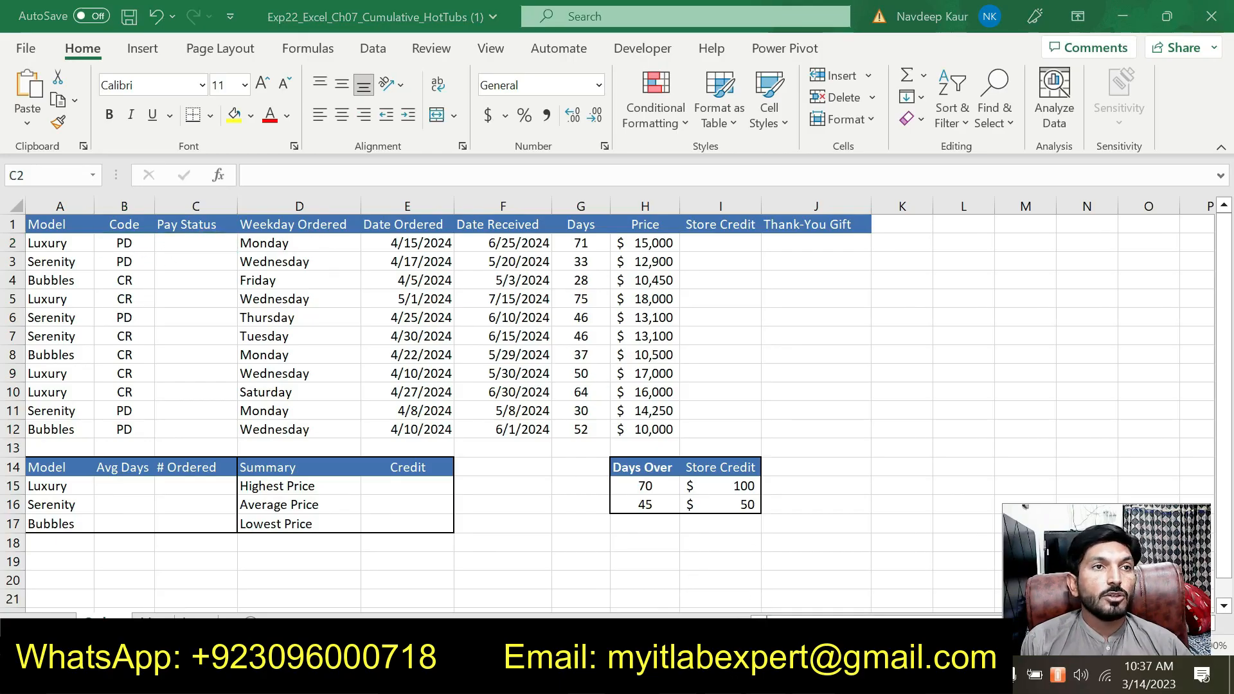
left_click(668, 675)
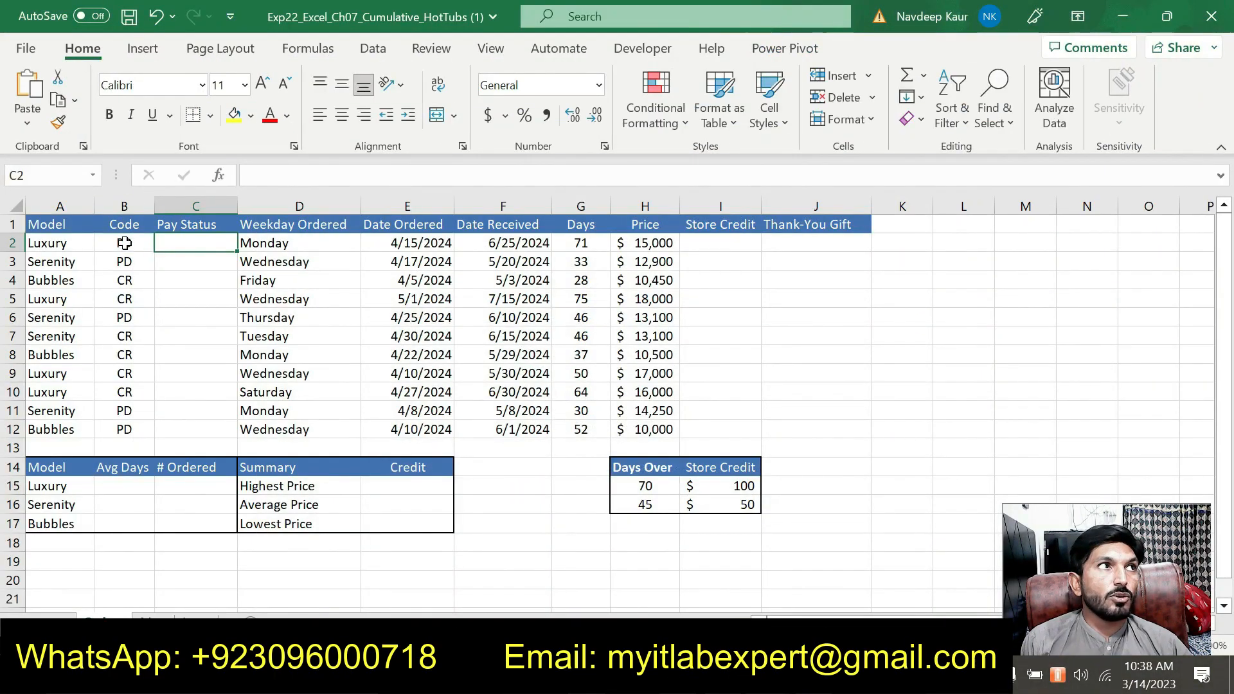
left_click(124, 247)
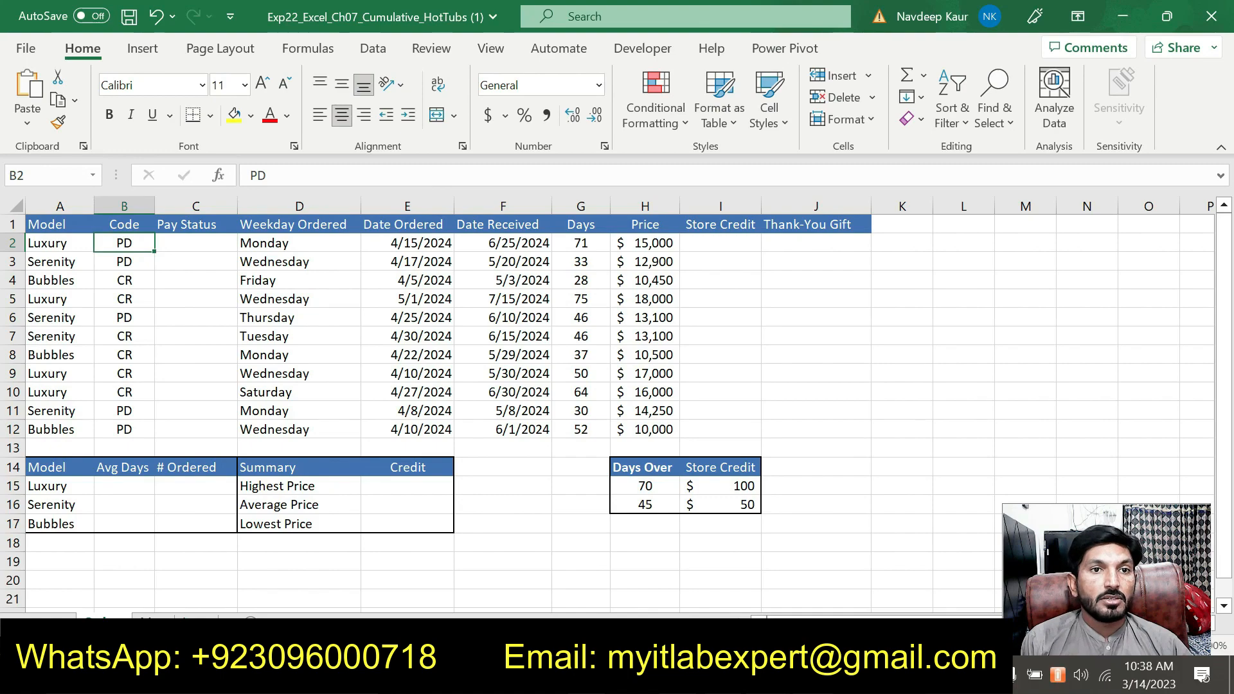
left_click(636, 675)
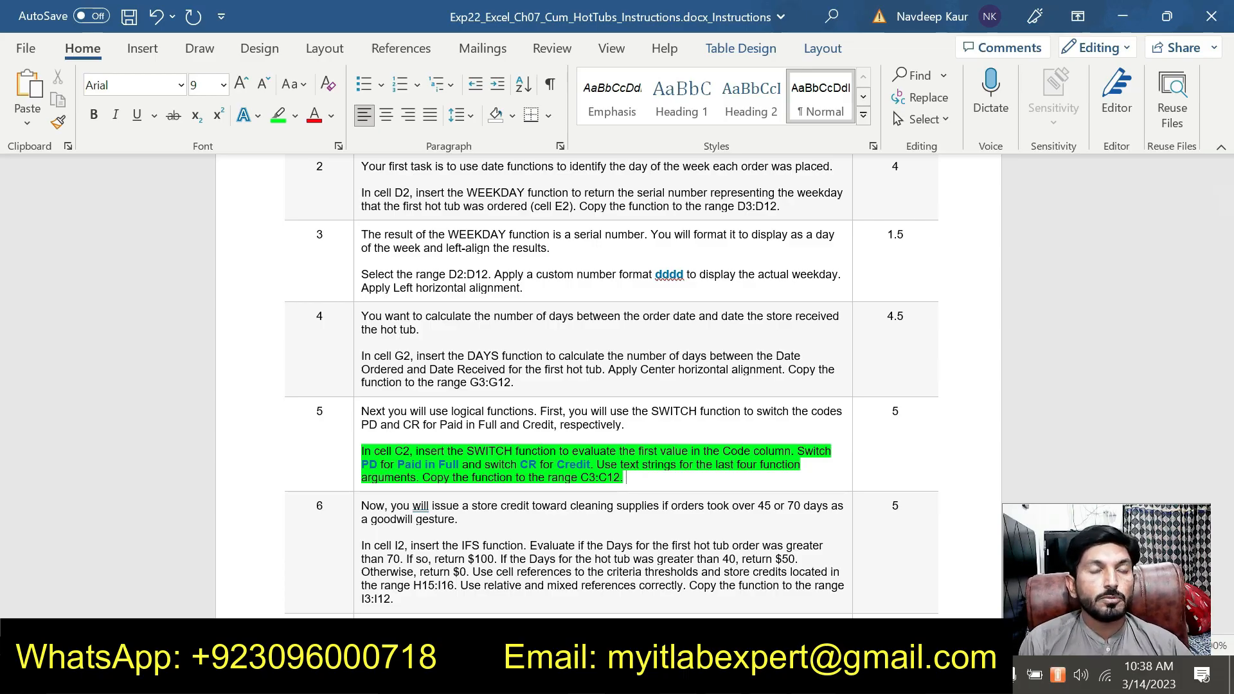
left_click(631, 474)
key("alt+Tab")
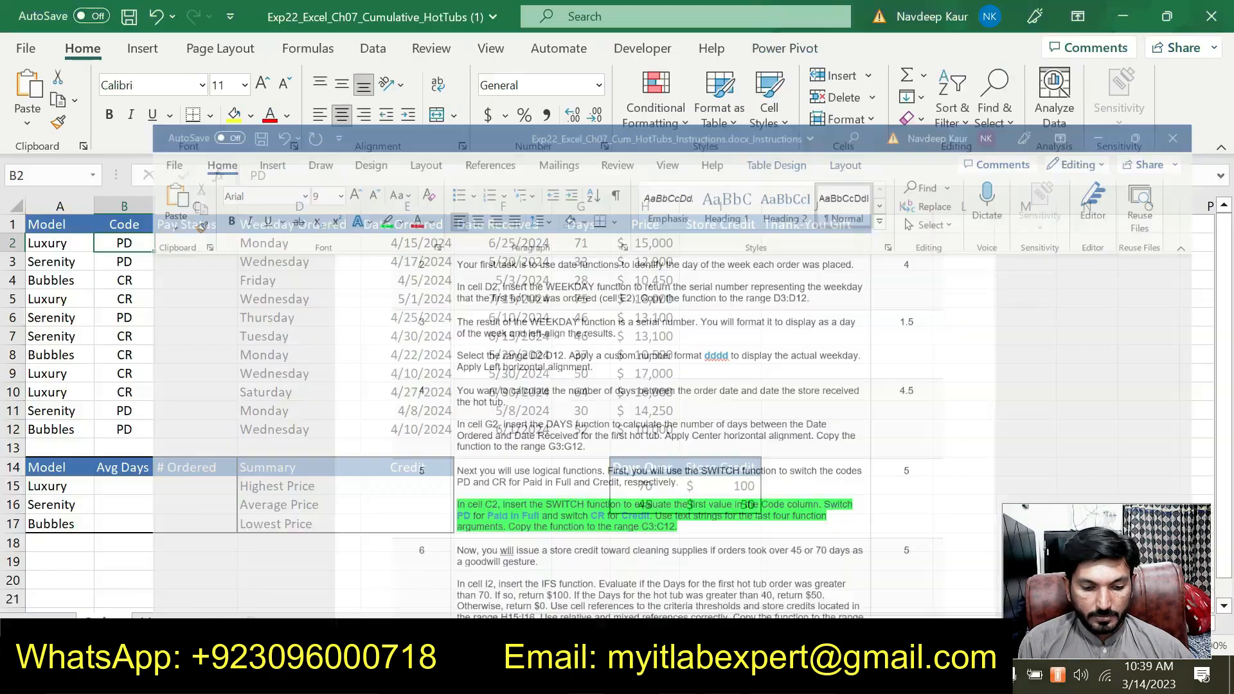
- Start a SWITCH function in C2 with B2 as the expression and "PD" as the first value
left_click(217, 244)
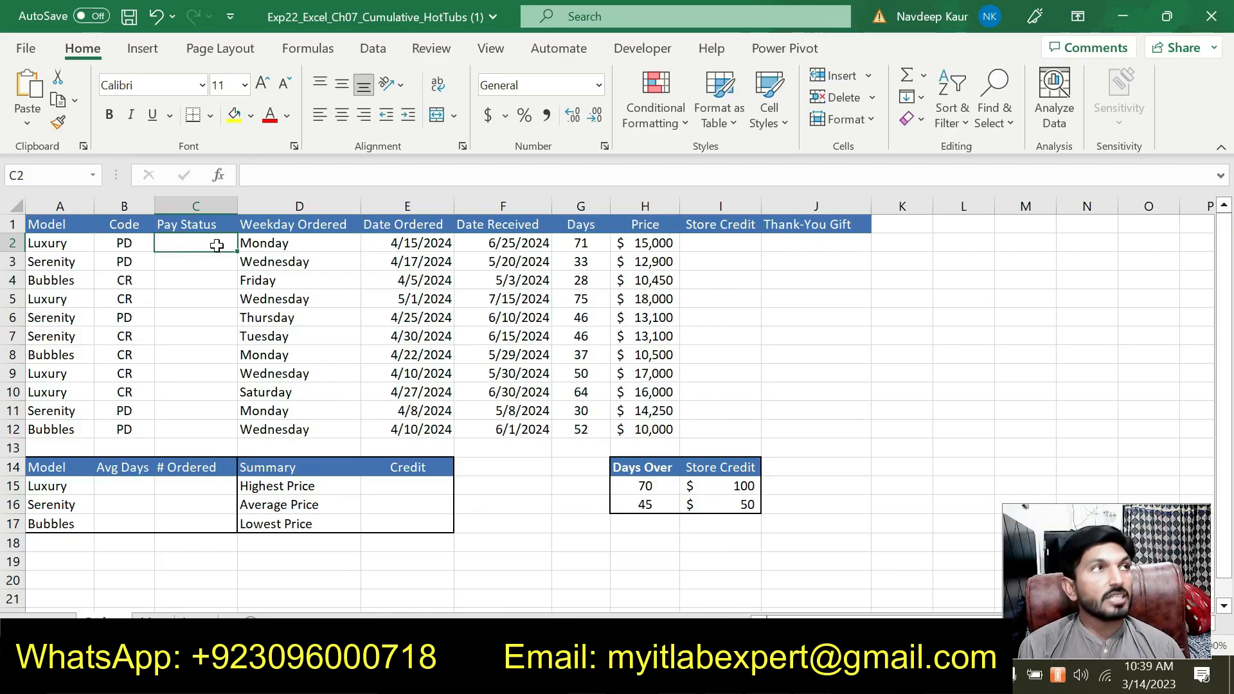
type("=")
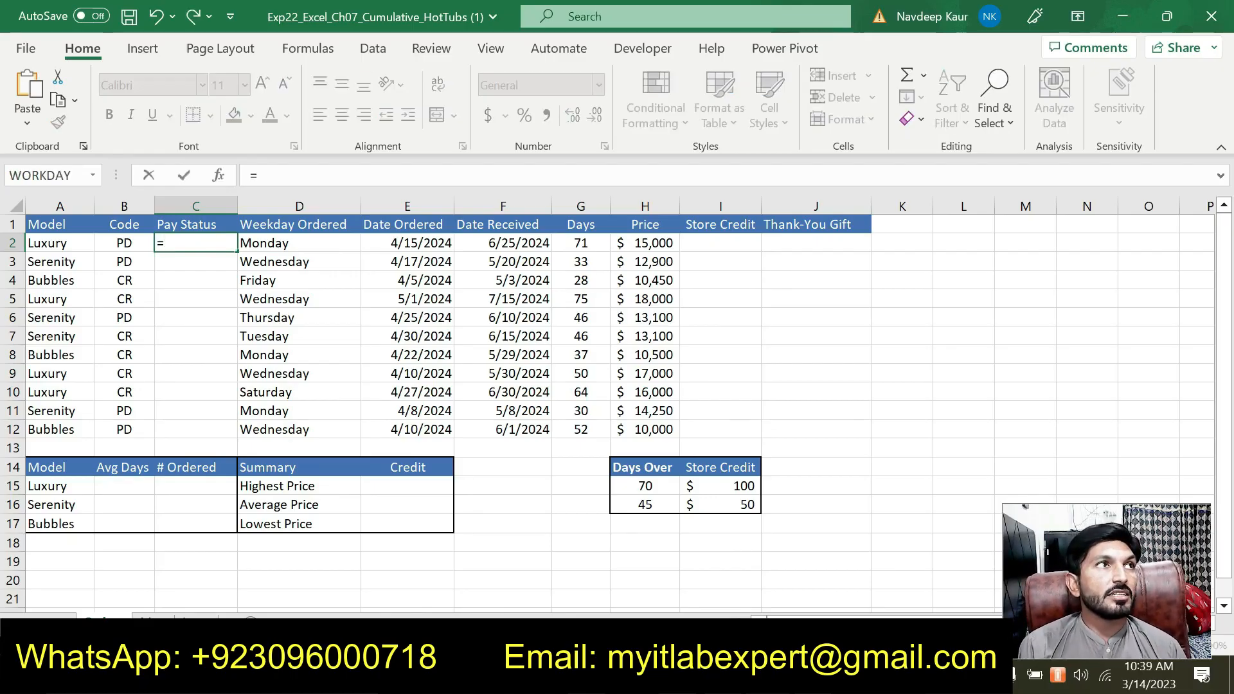
type("swi")
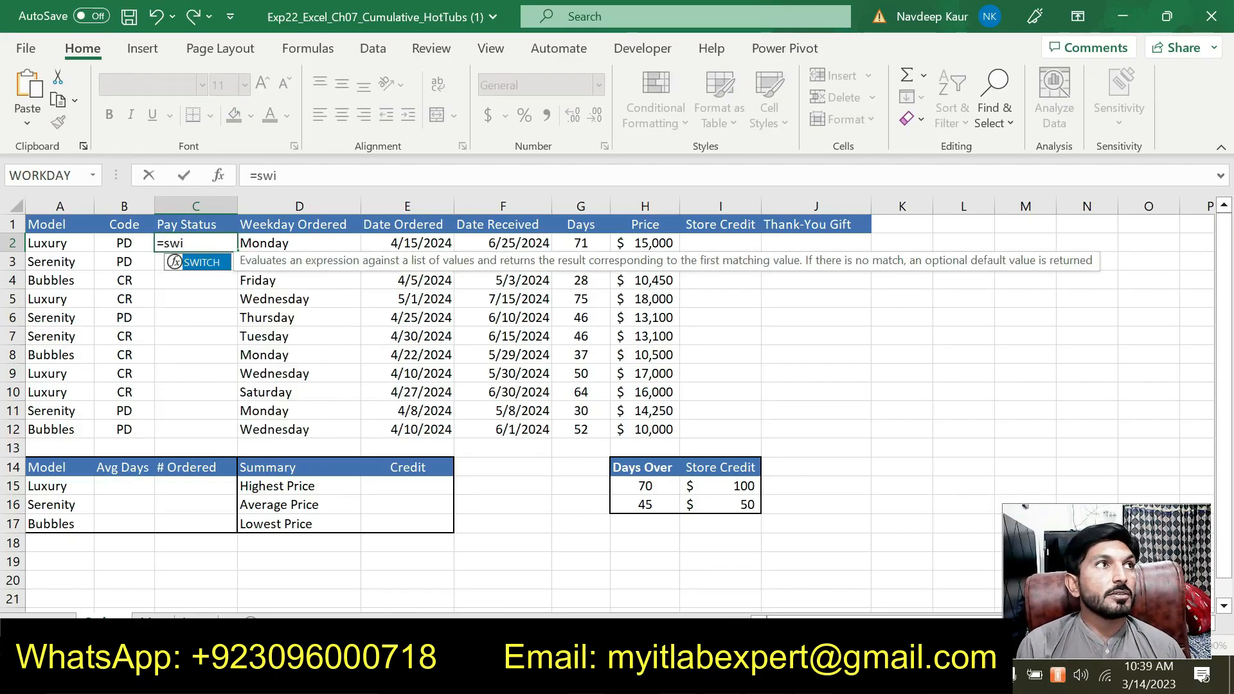
double_click(211, 263)
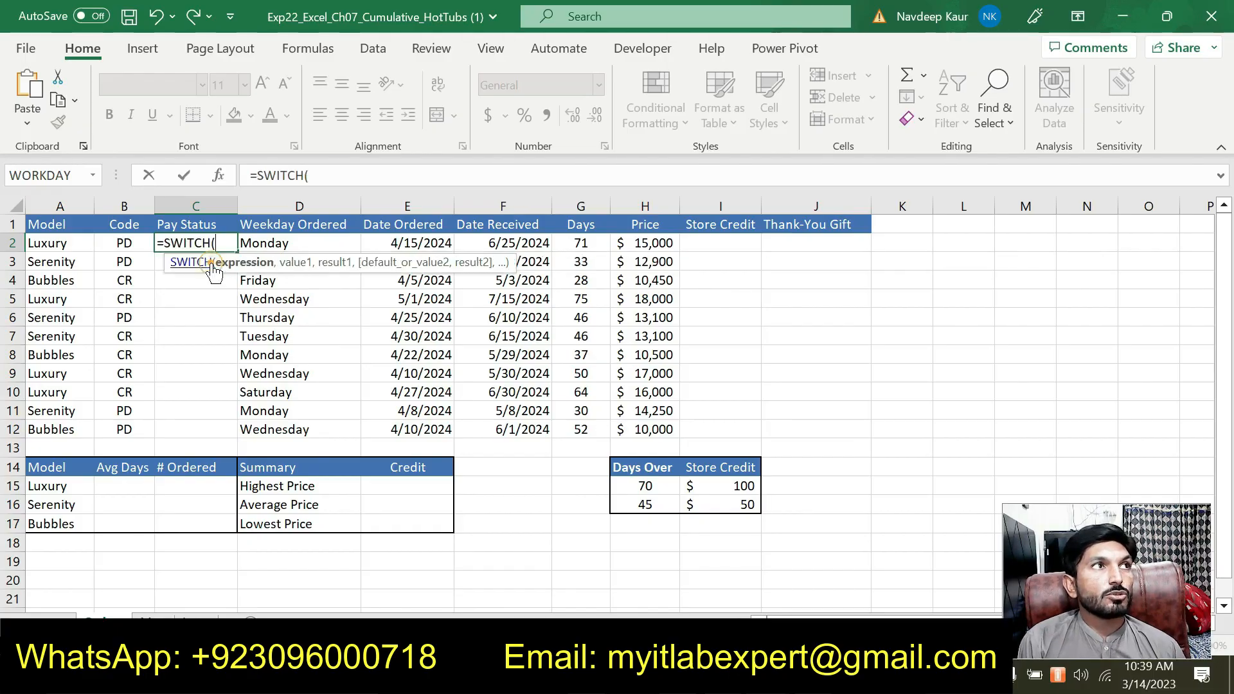
left_click(219, 174)
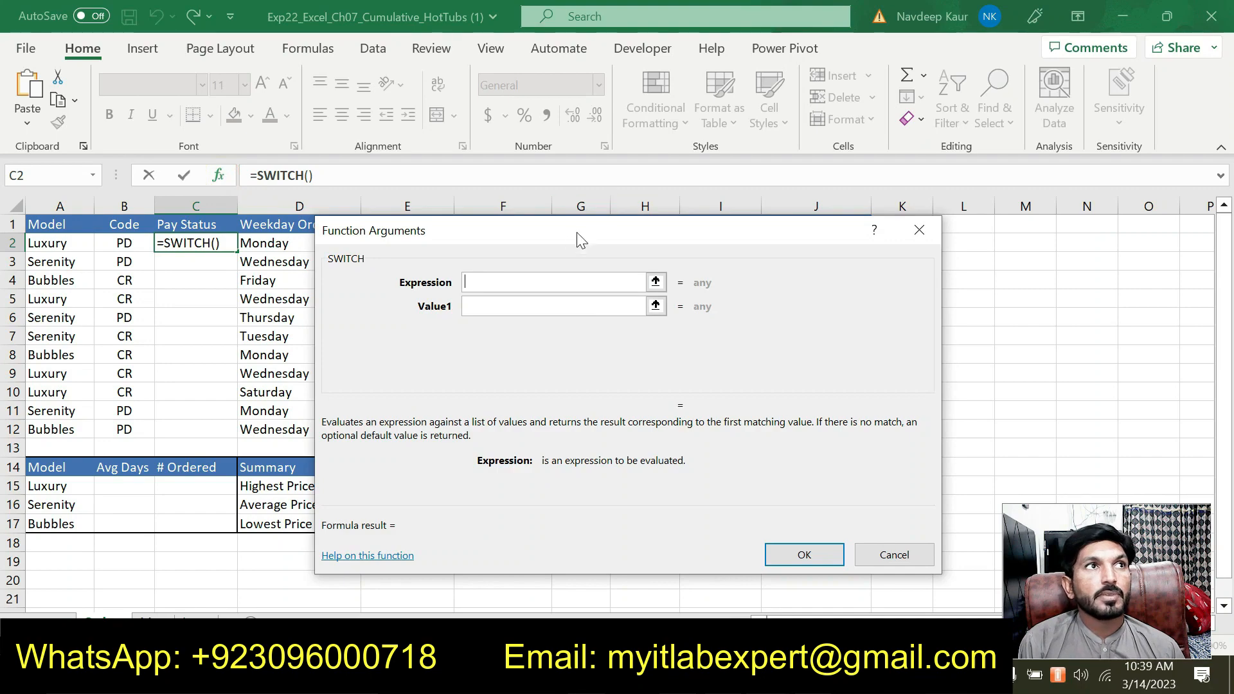
left_click_drag(638, 207, 638, 206)
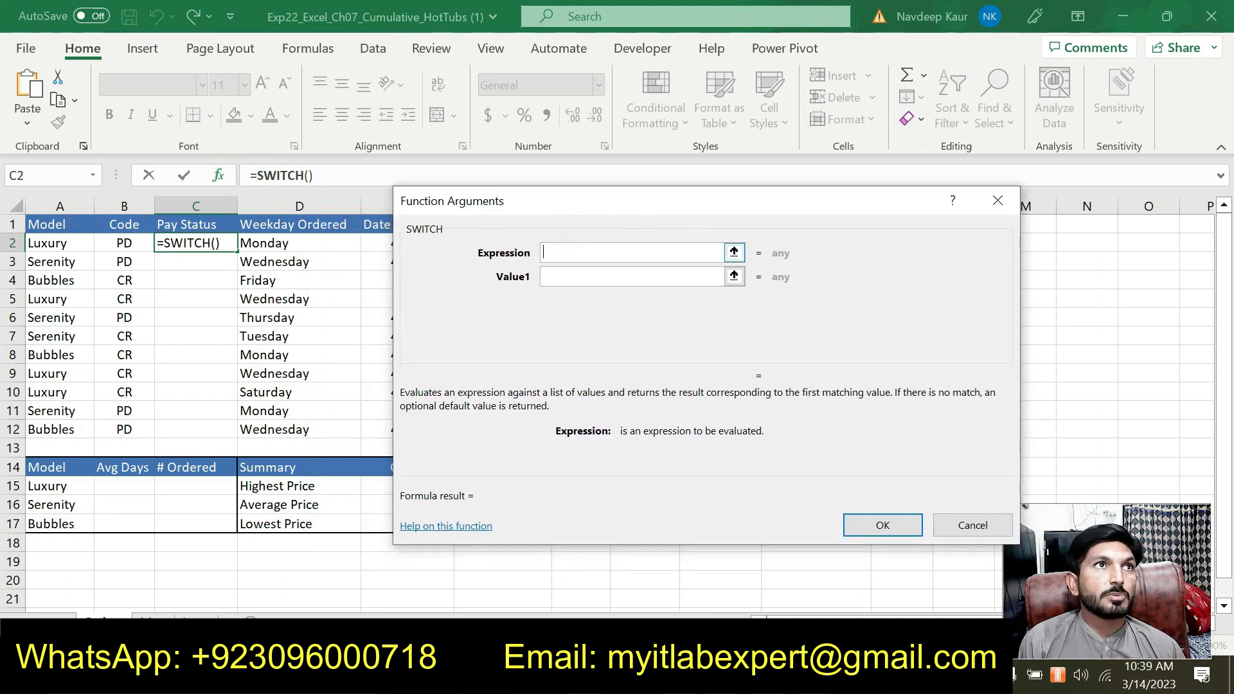
left_click(124, 244)
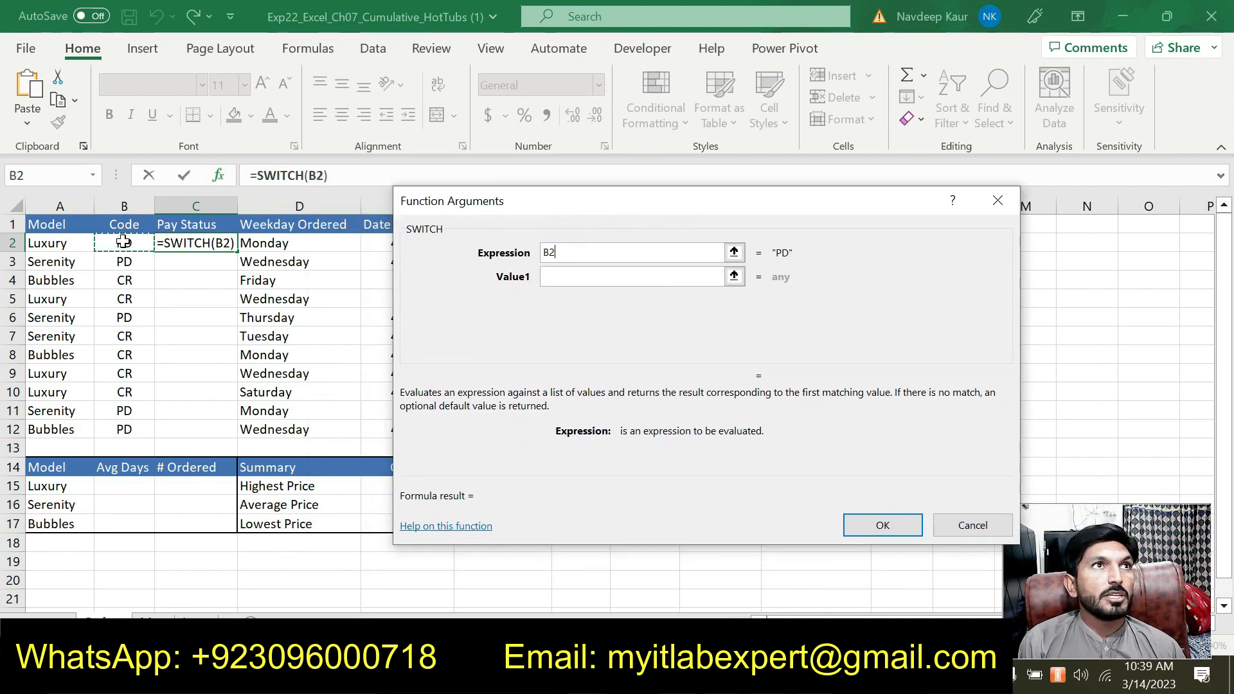
left_click(573, 272)
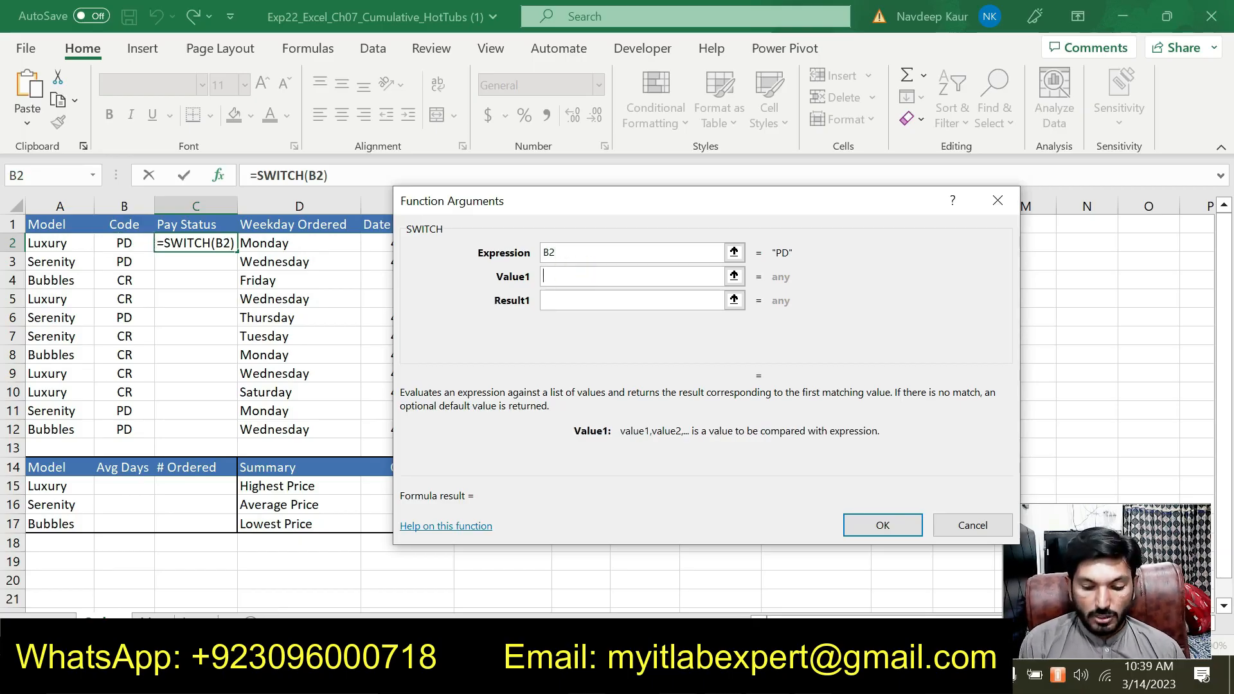
type("\"PD")
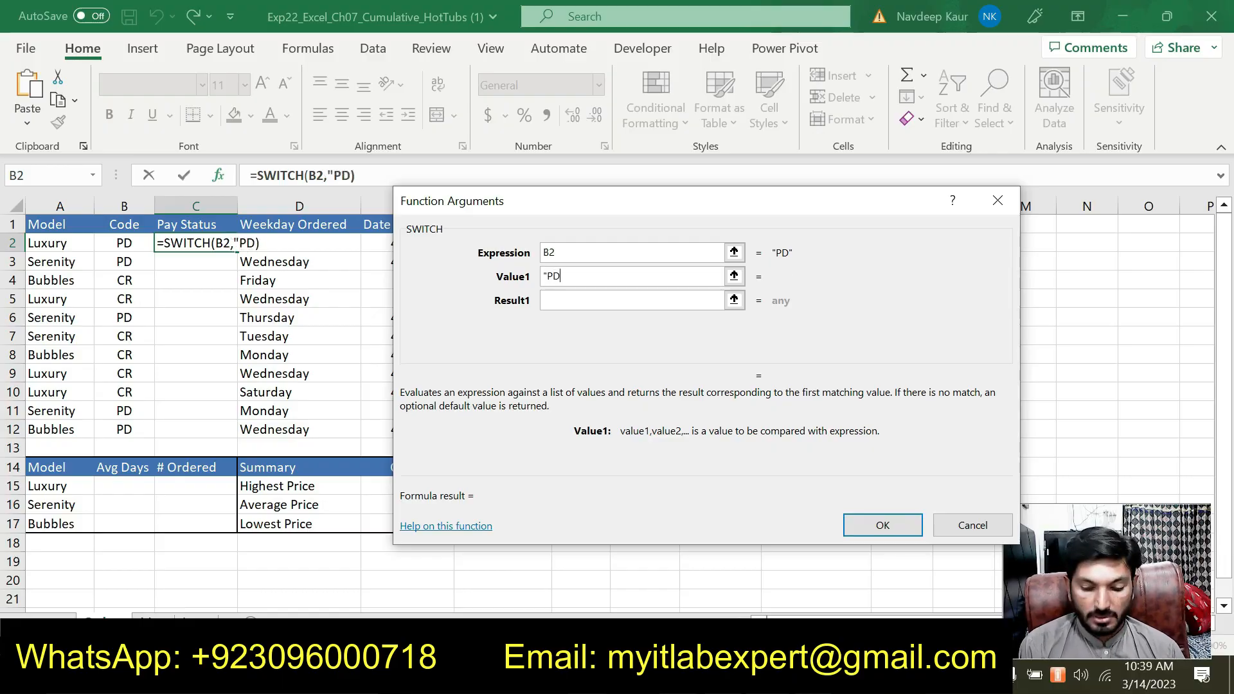
type("\"")
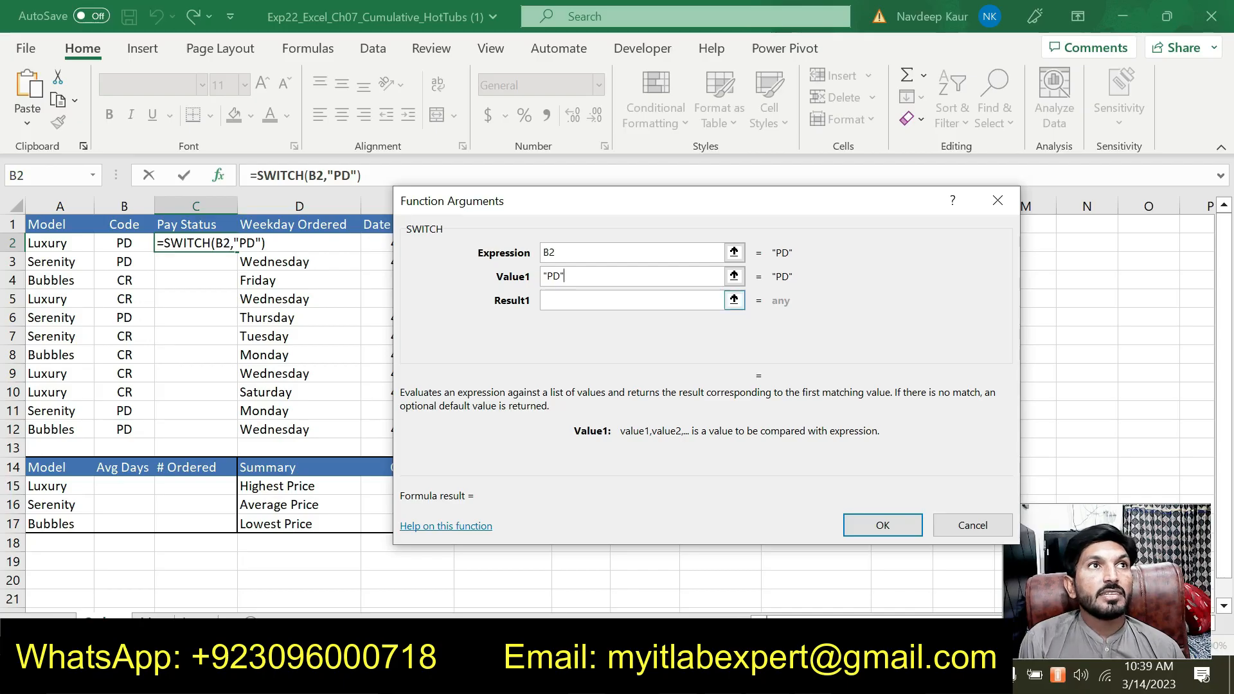
- Set the first result of the SWITCH function to "Paid in Full", checking the wording in step 5 of the Word instructions
left_click(556, 302)
left_click(556, 303)
type("\"")
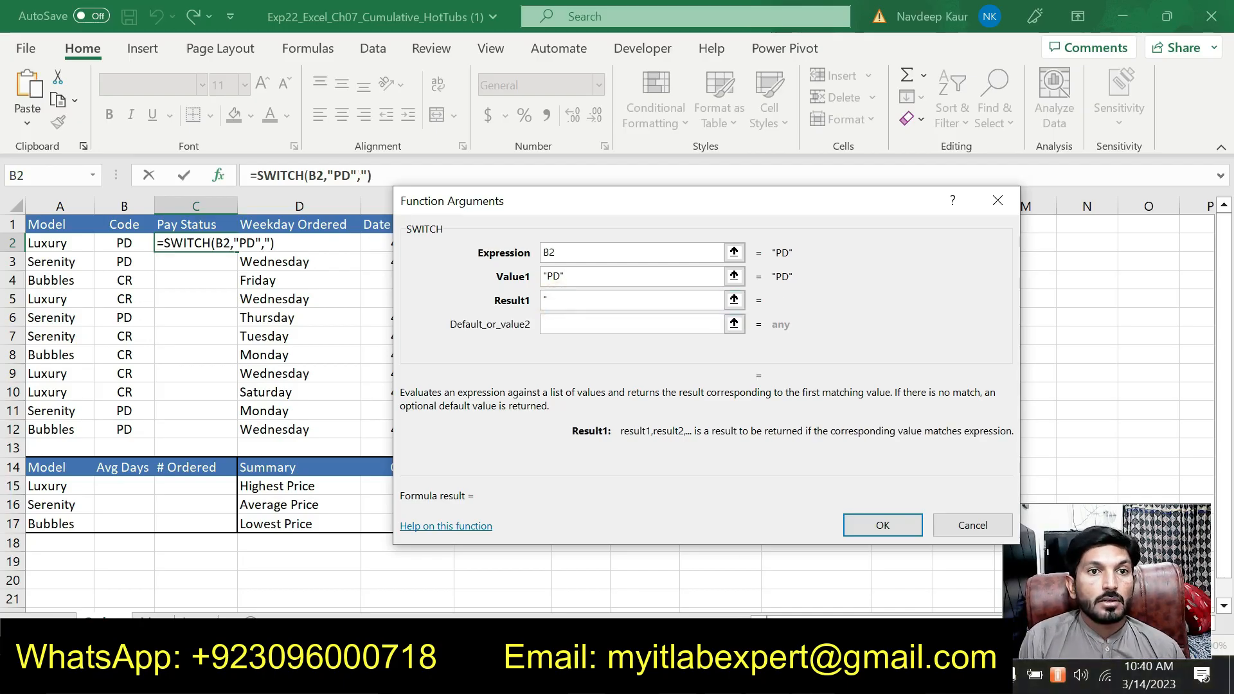
key("alt+Tab")
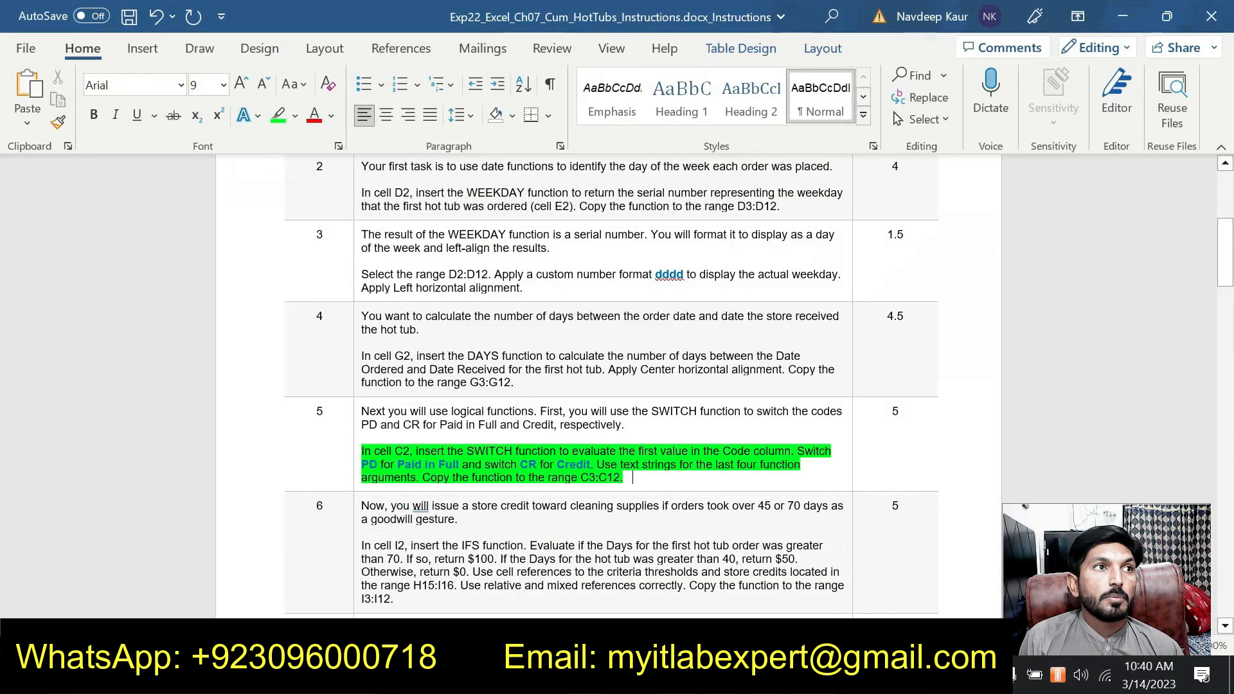
key("alt+Tab")
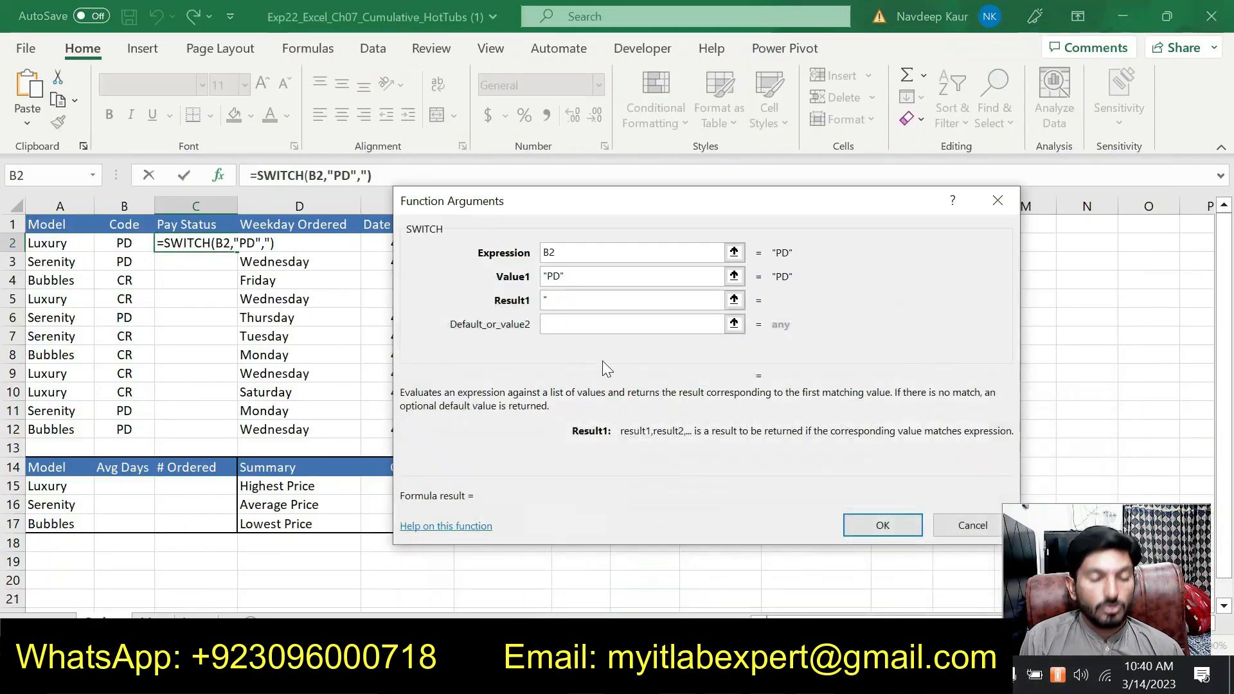
type("Pai")
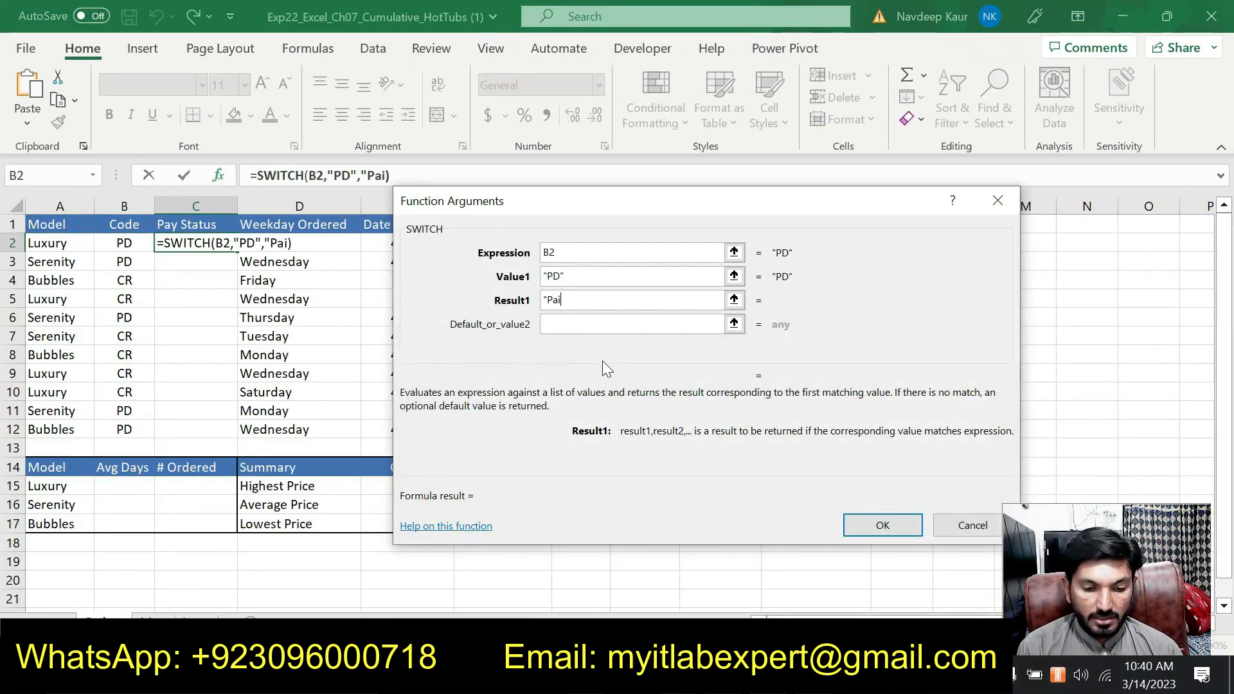
type("d in F")
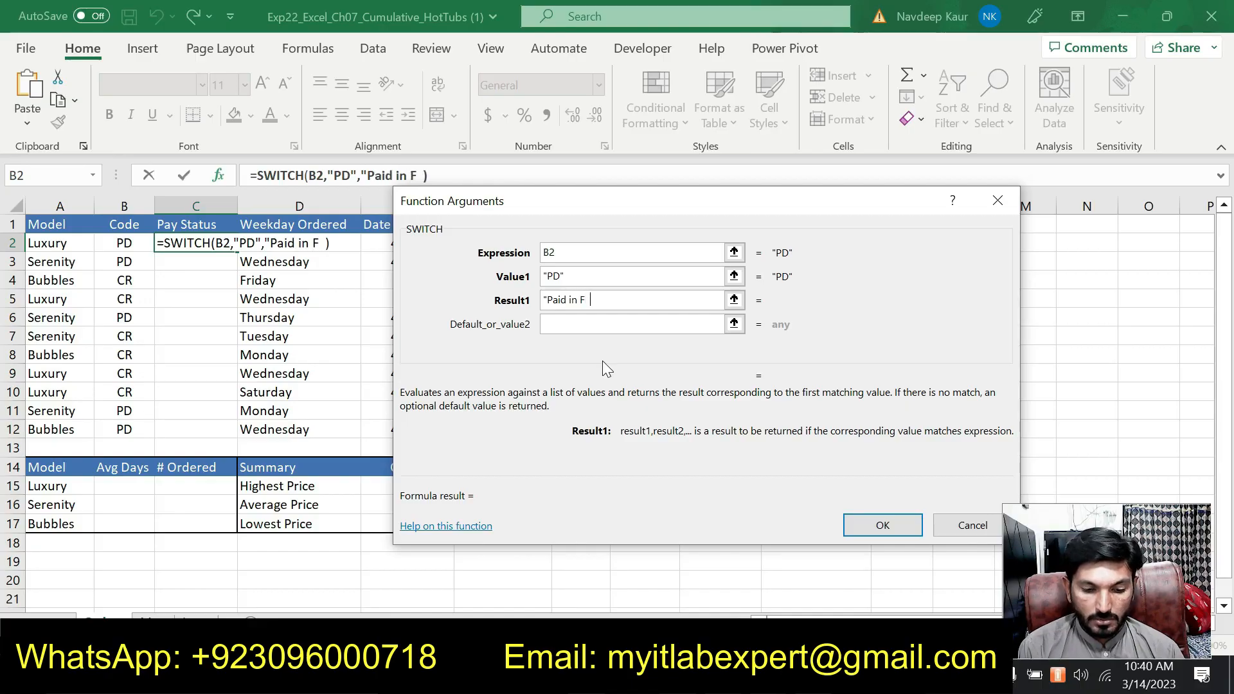
key("BackSpace")
type("ull")
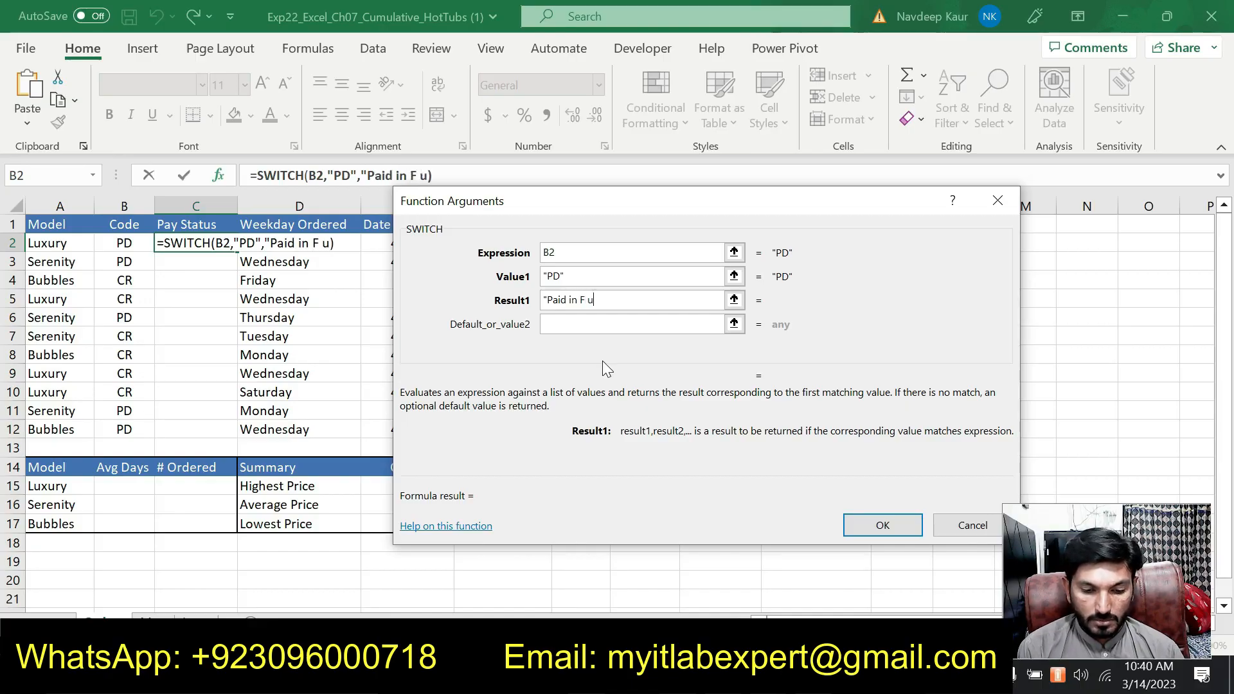
key("BackSpace")
key("BackSpace")
key("BackSpace")
key("BackSpace")
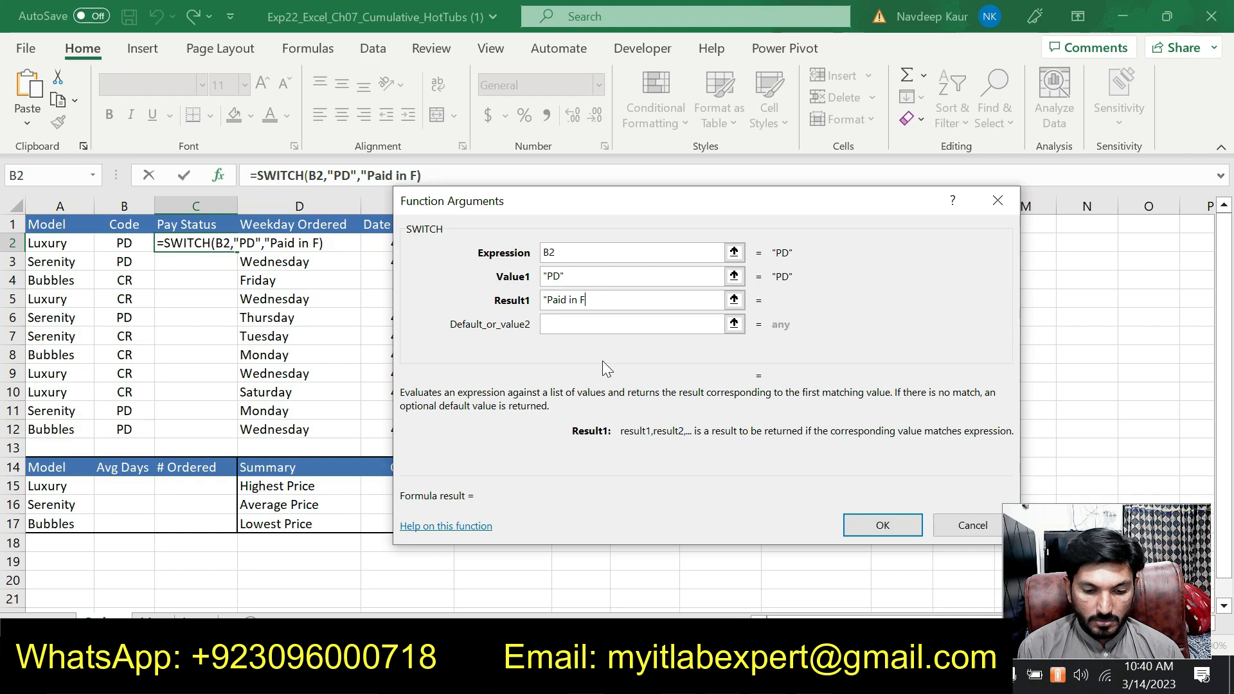
type("ull\"")
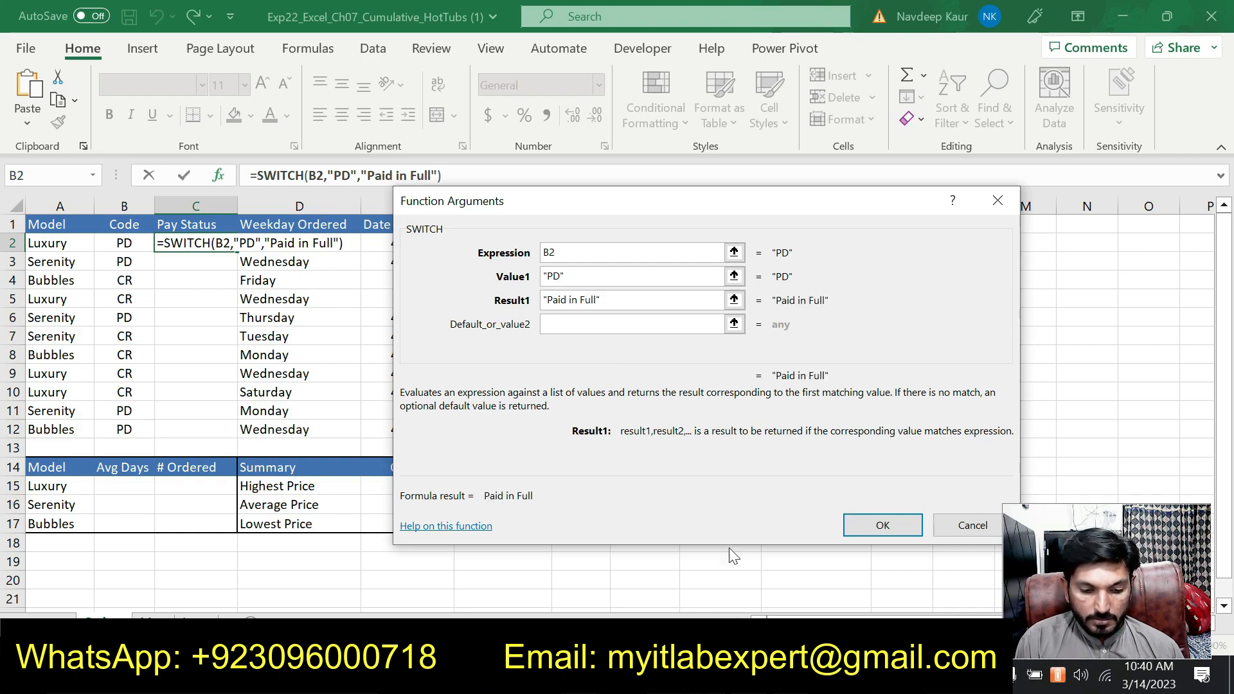
- Check the second code in the Word instructions, then complete the SWITCH function in C2 with value "CR" and result "Credit"
key("alt+Tab")
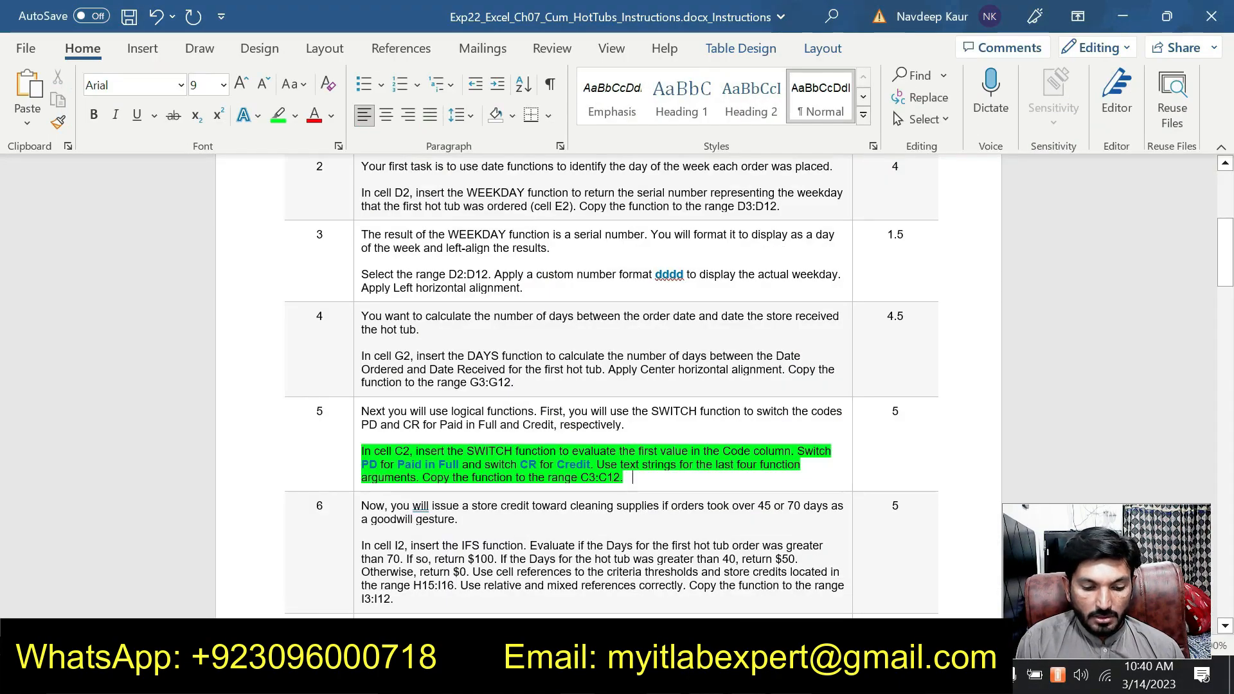
key("alt+Tab")
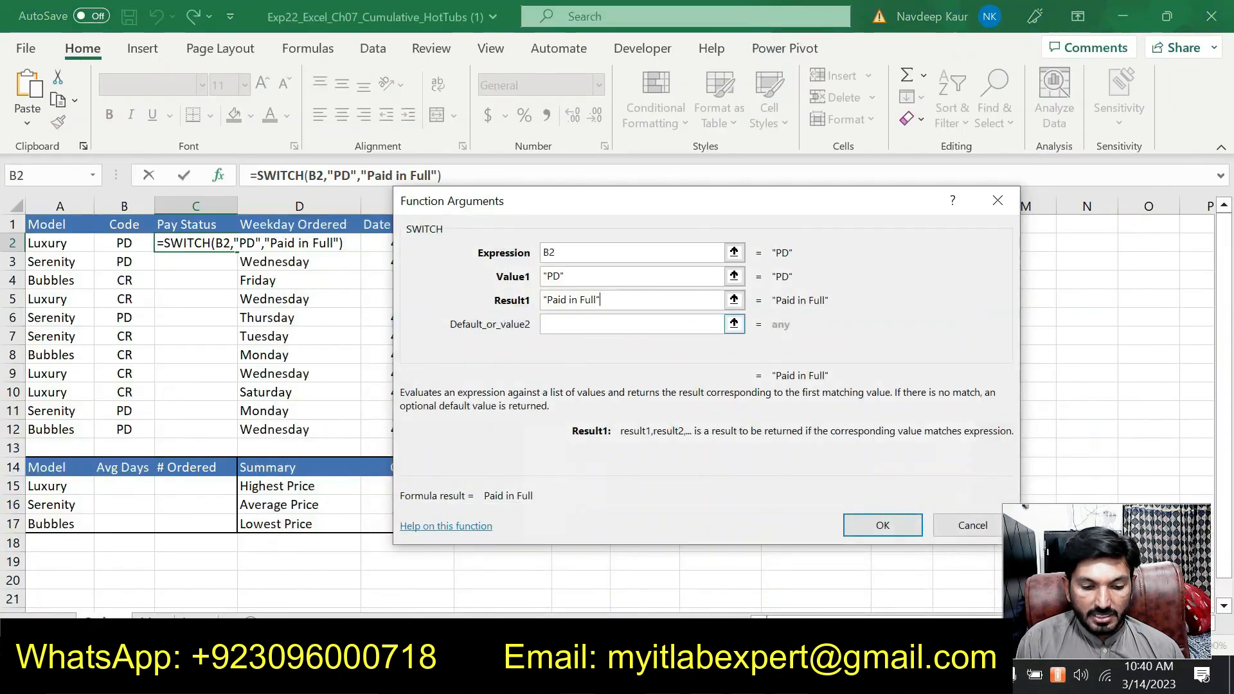
left_click(572, 332)
type("\"CR\"")
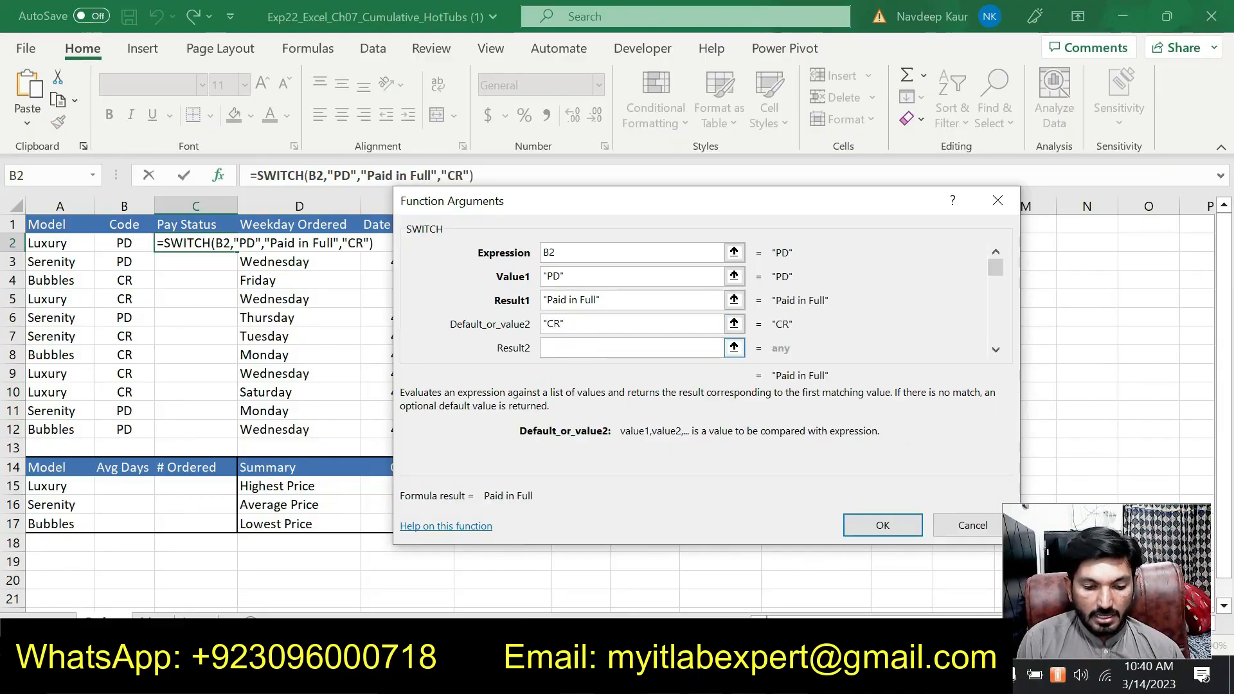
key("Tab")
left_click(570, 347)
type("\"")
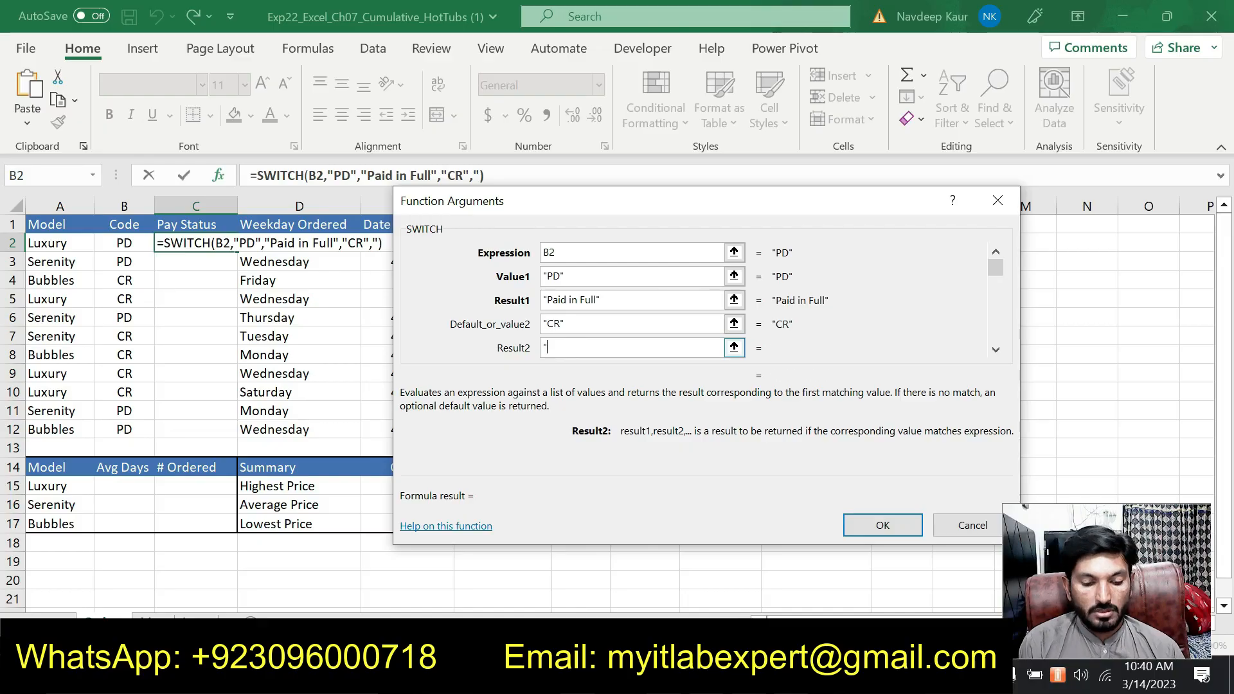
type("Cre")
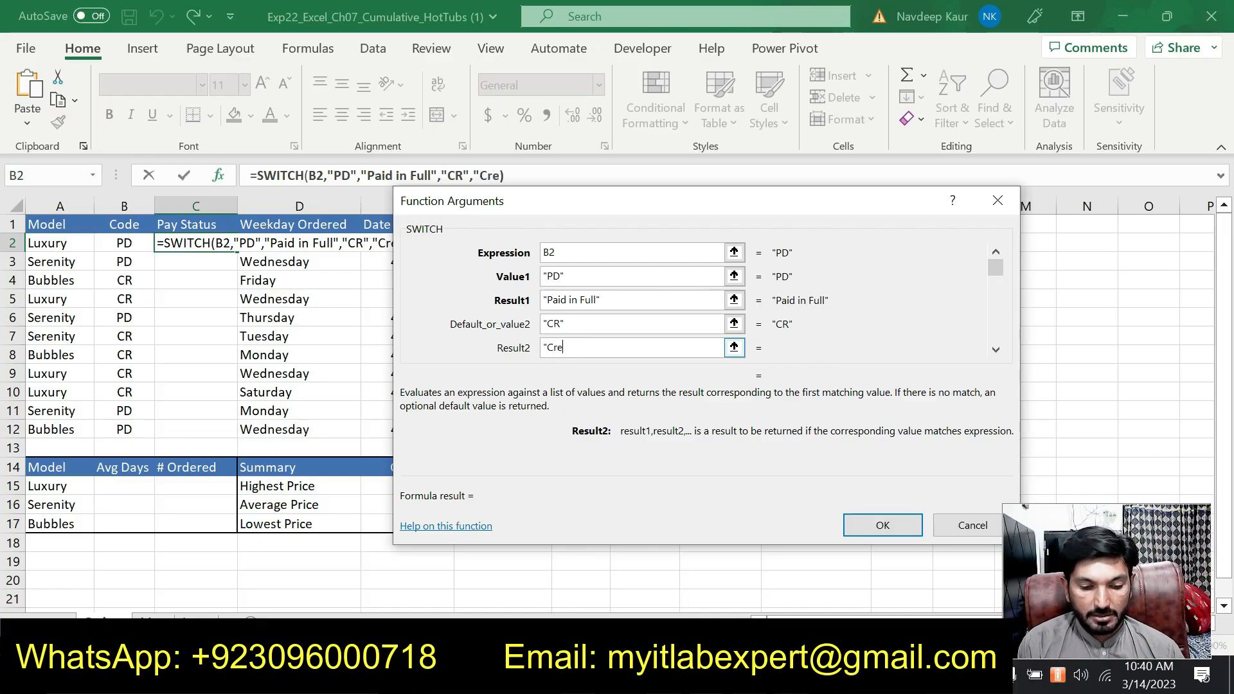
type("dit\"")
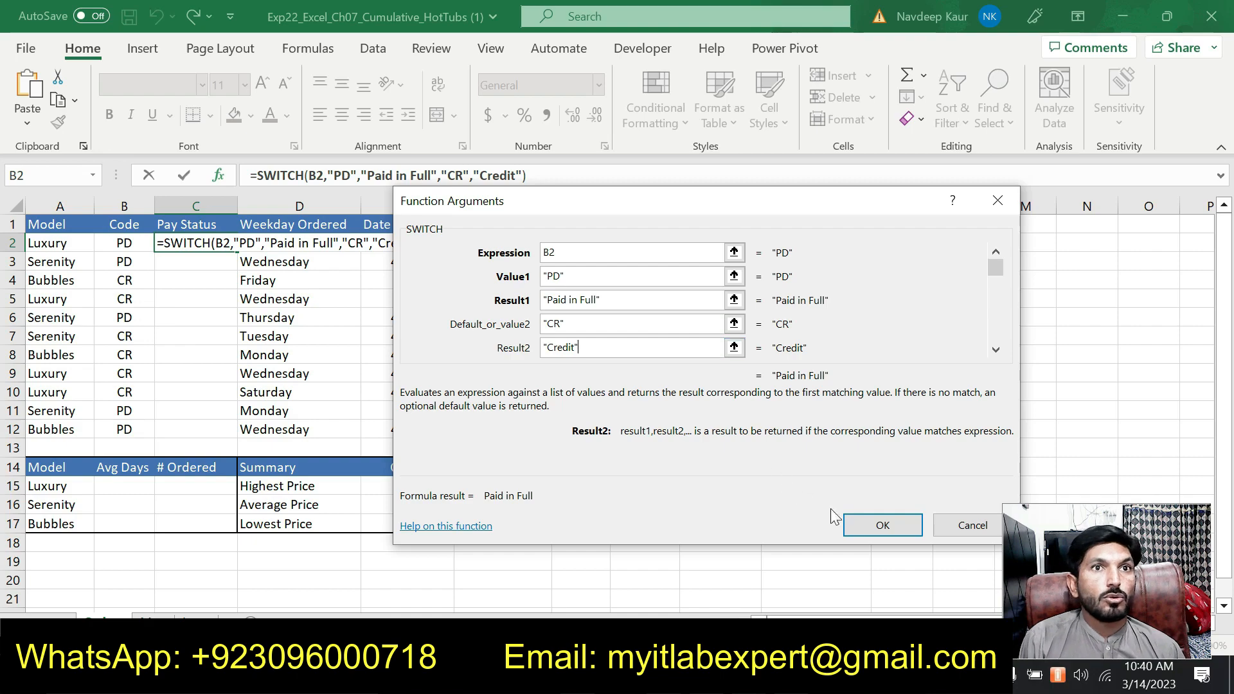
left_click(877, 525)
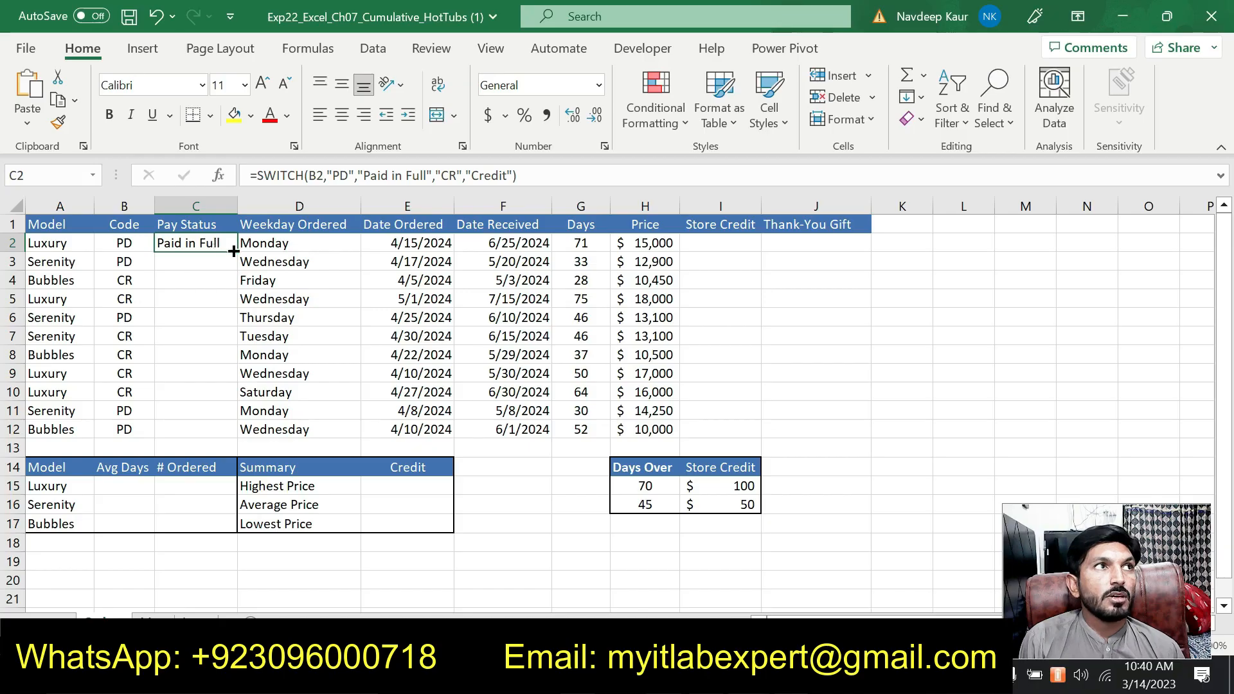
- Copy the SWITCH function from C2 to C3:C12 and compare several pay statuses with their codes
left_click_drag(234, 252, 232, 439)
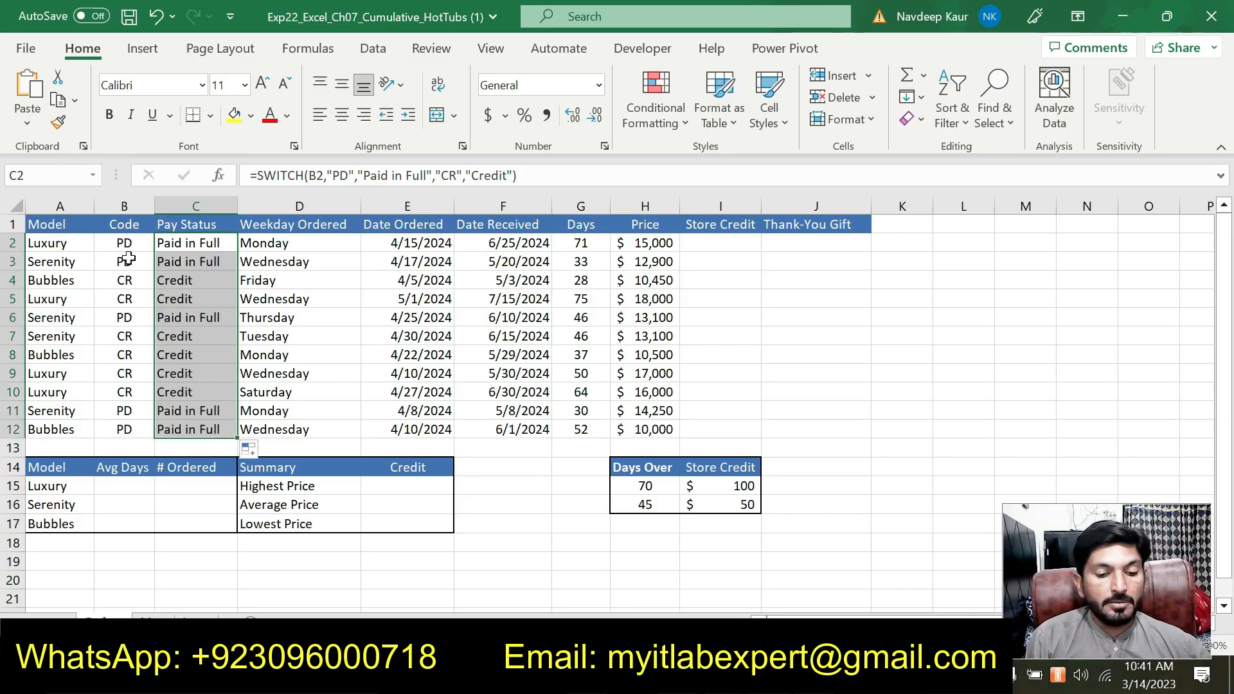
left_click(198, 261)
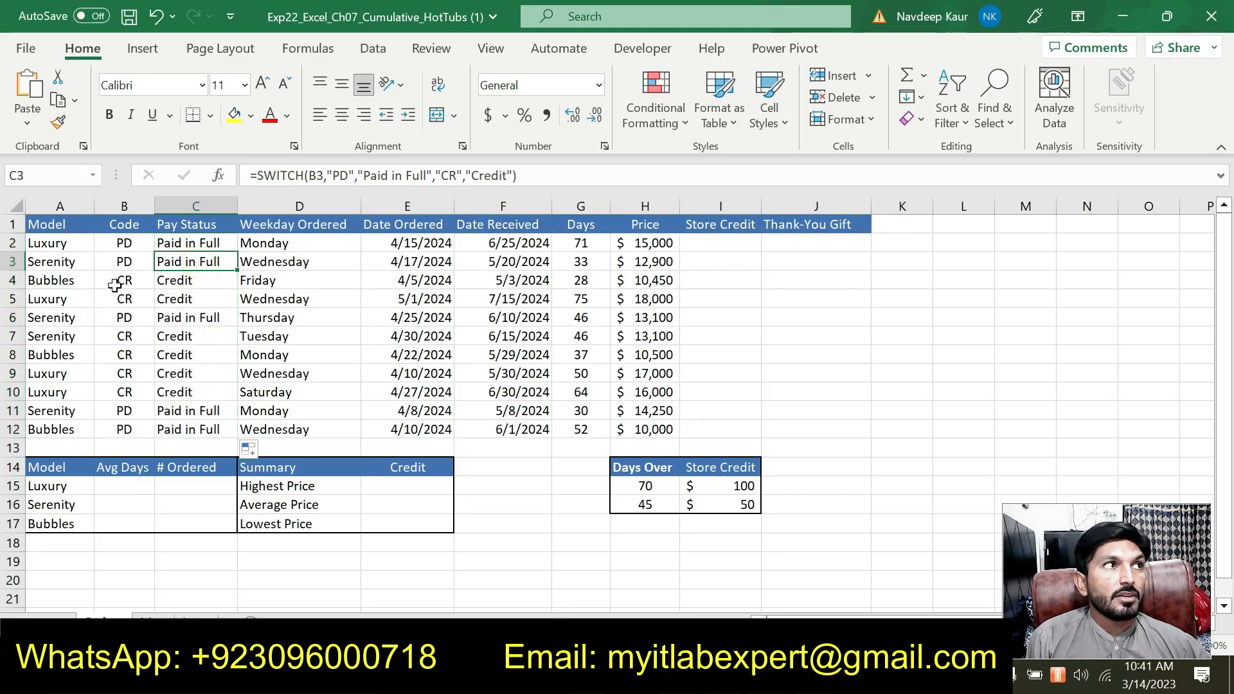
left_click(175, 280)
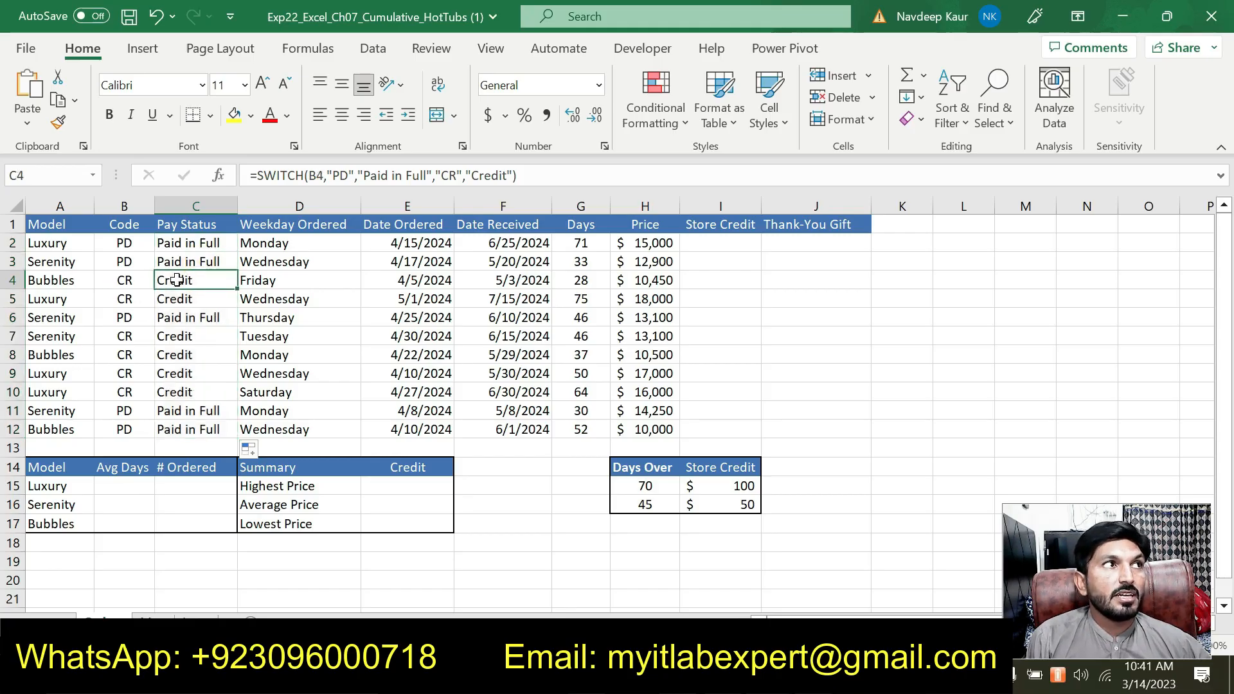
left_click(137, 280)
left_click(196, 284)
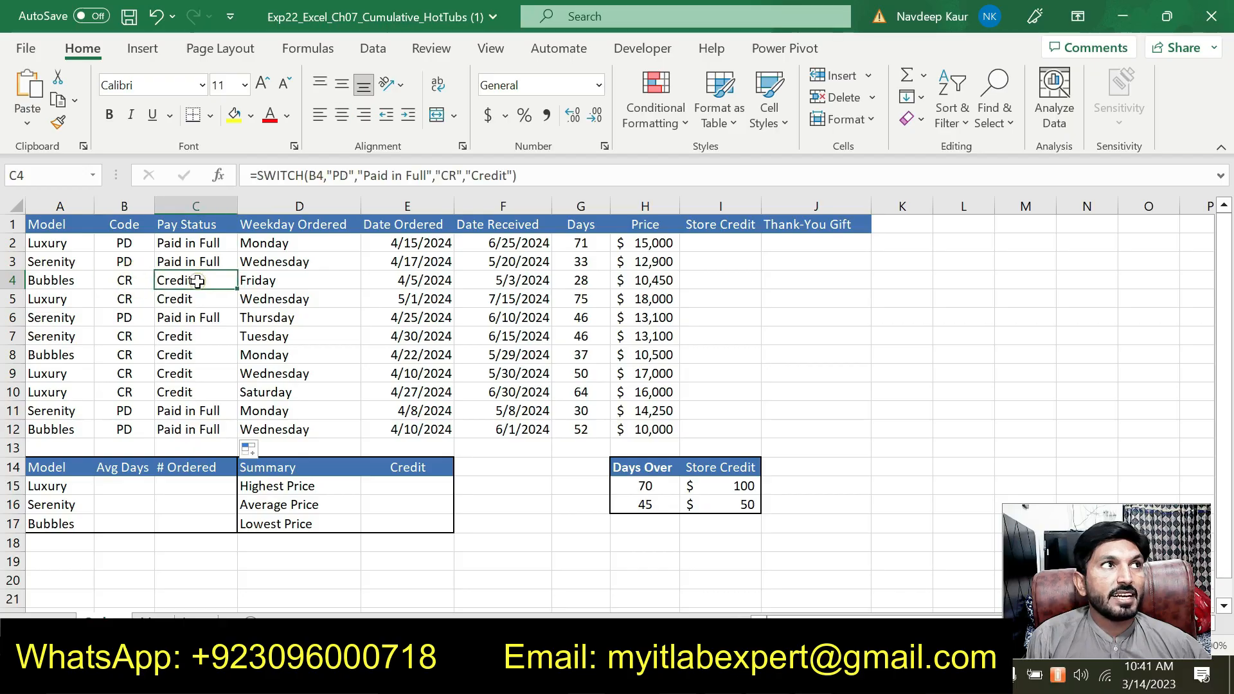
left_click(129, 317)
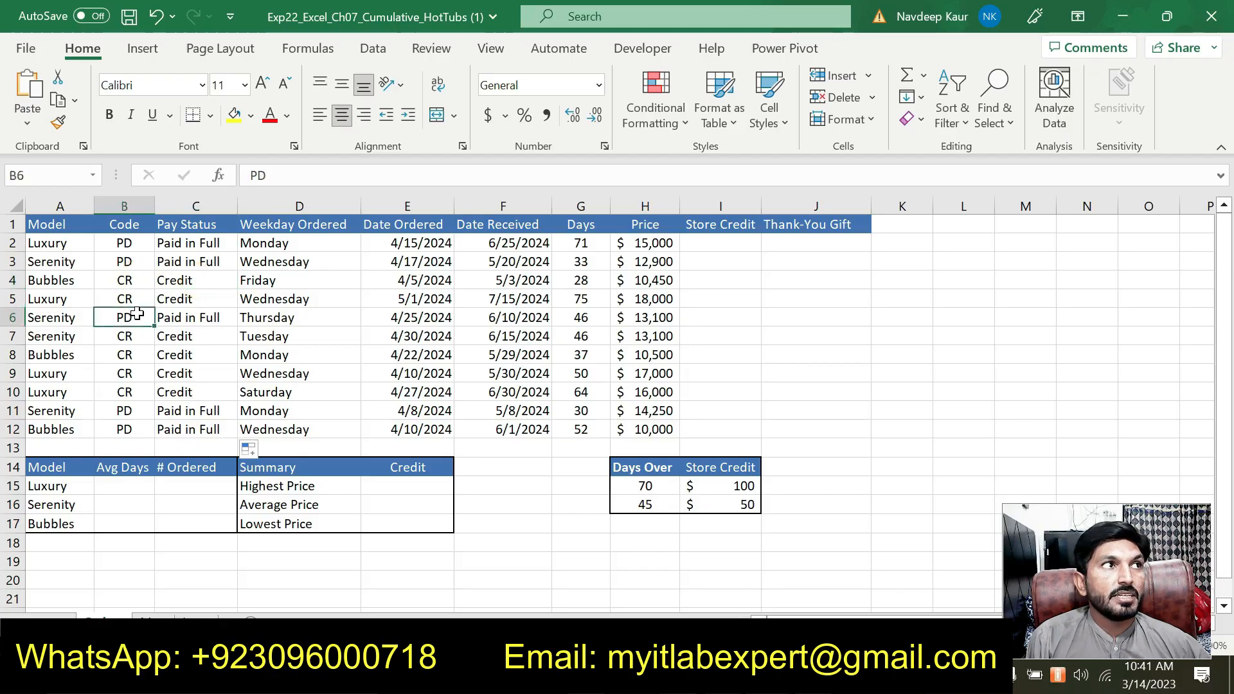
left_click(198, 317)
left_click(177, 336)
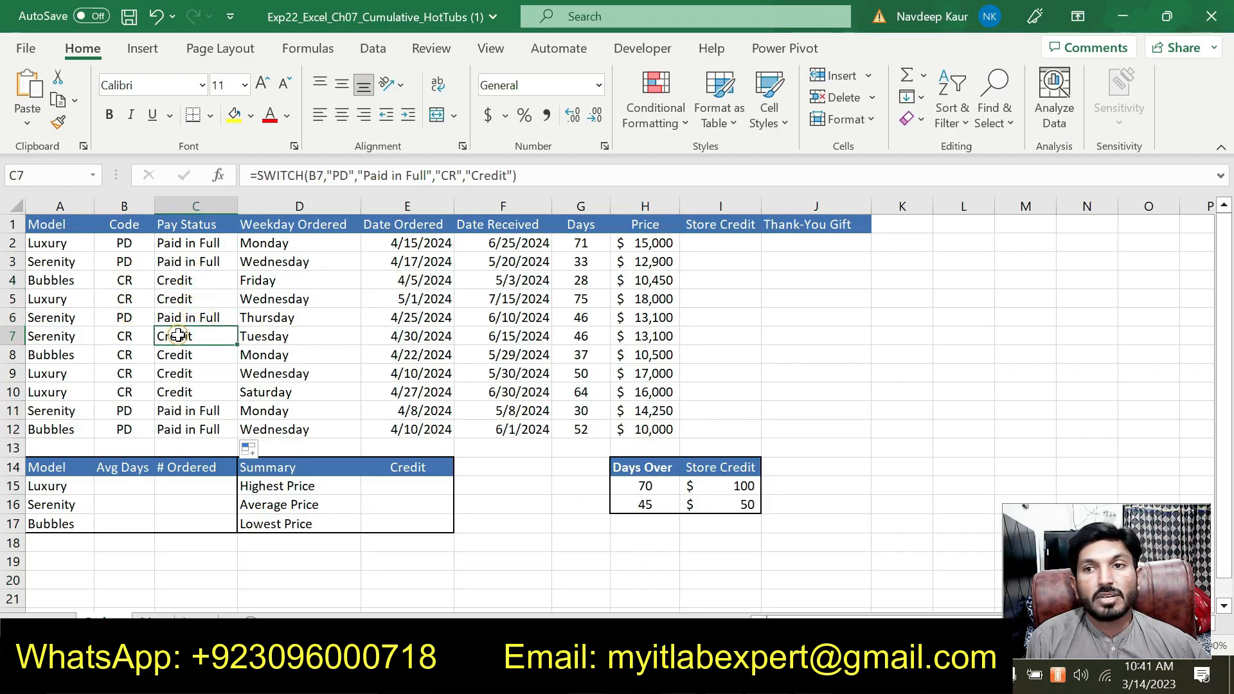
- Switch to the Word instructions and remove the green highlight from the SWITCH function paragraph of step 5
key("alt+Tab")
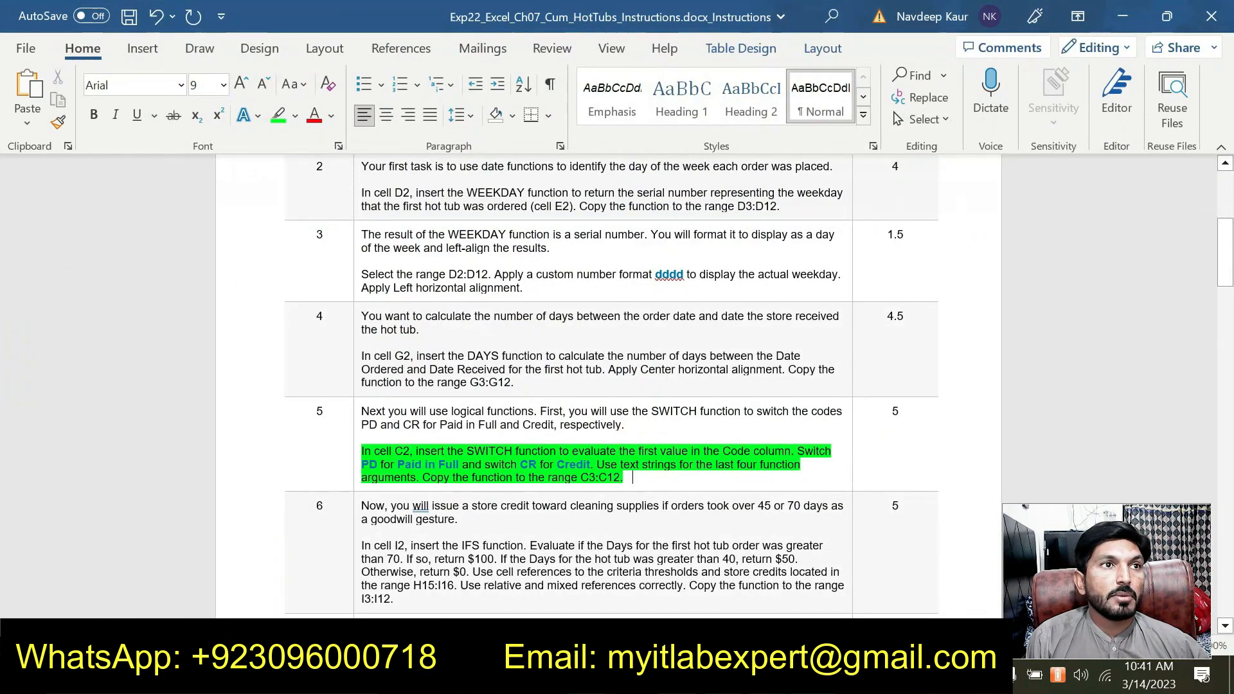
left_click_drag(633, 476, 367, 437)
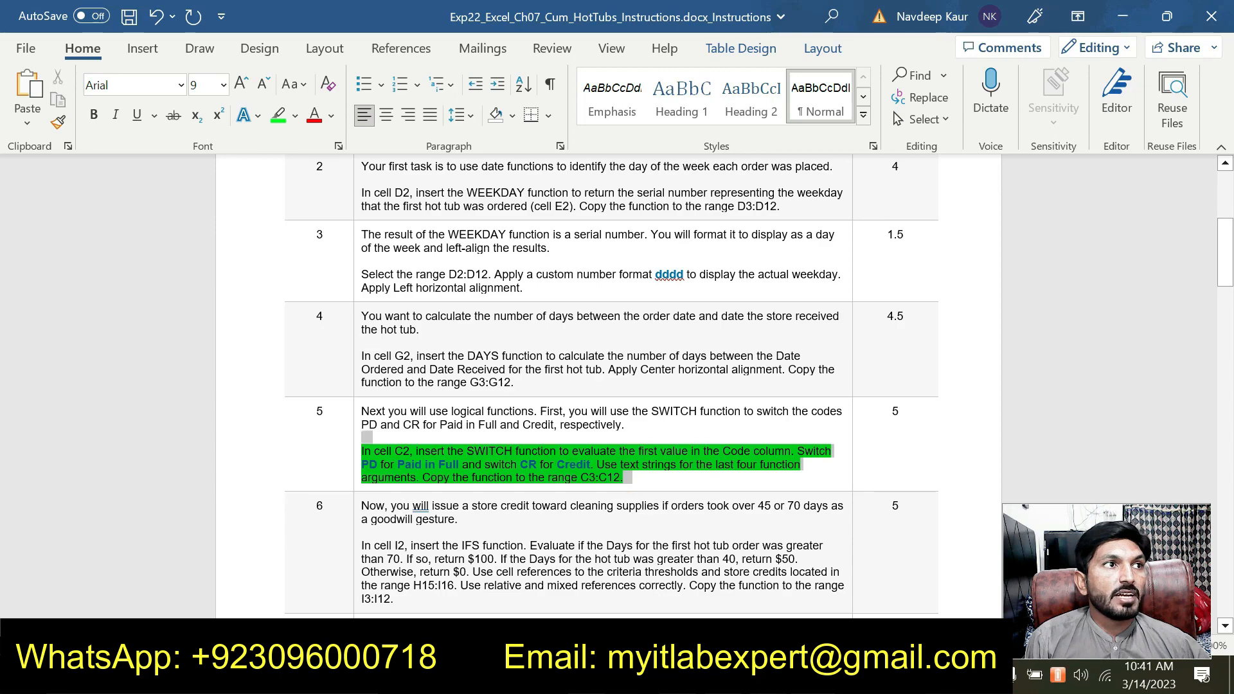
left_click(437, 410)
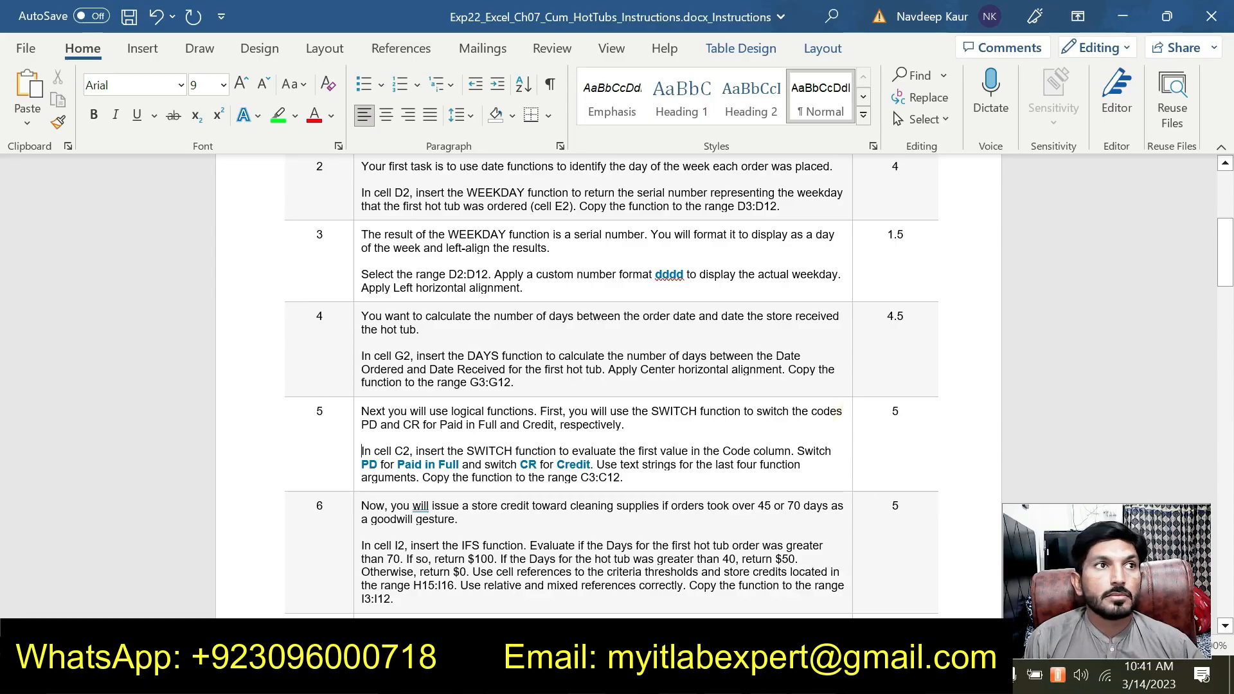
- Highlight the paragraph about inserting the IFS function in I2, in step 6 of the Word instructions, in green
left_click(589, 513)
key("Down")
key("Down")
key("Down")
key("Down")
key("Down")
key("Down")
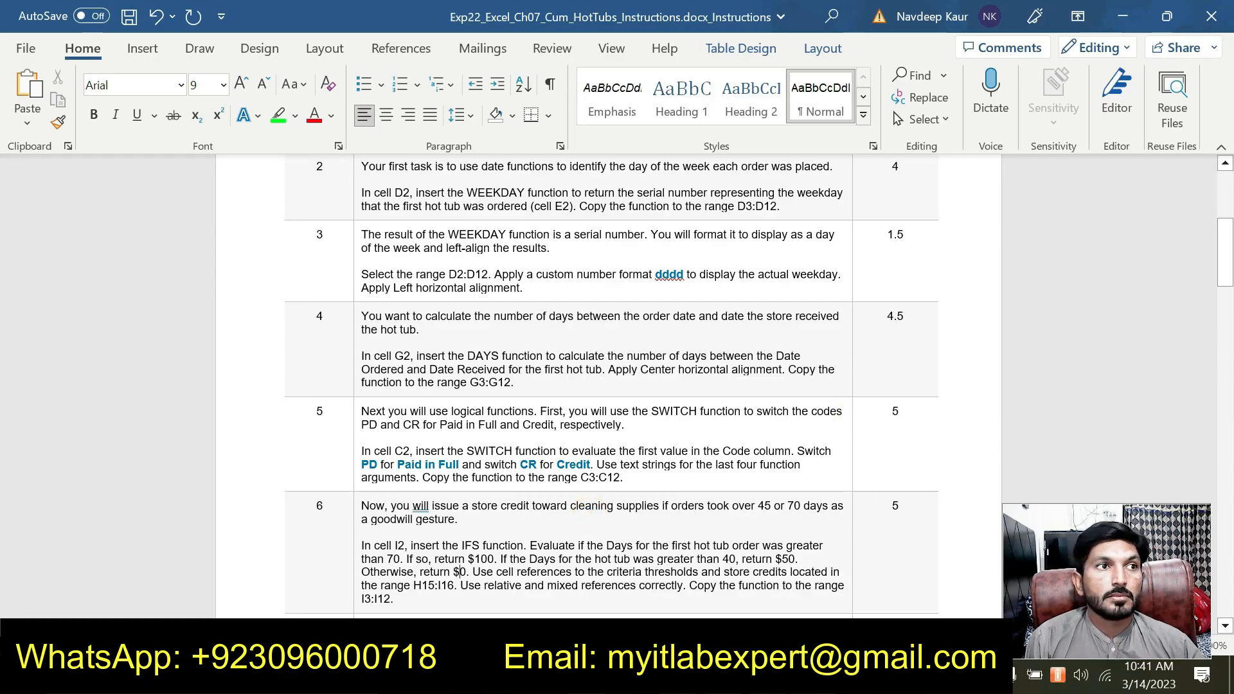
scroll(592, 521, "down", 5)
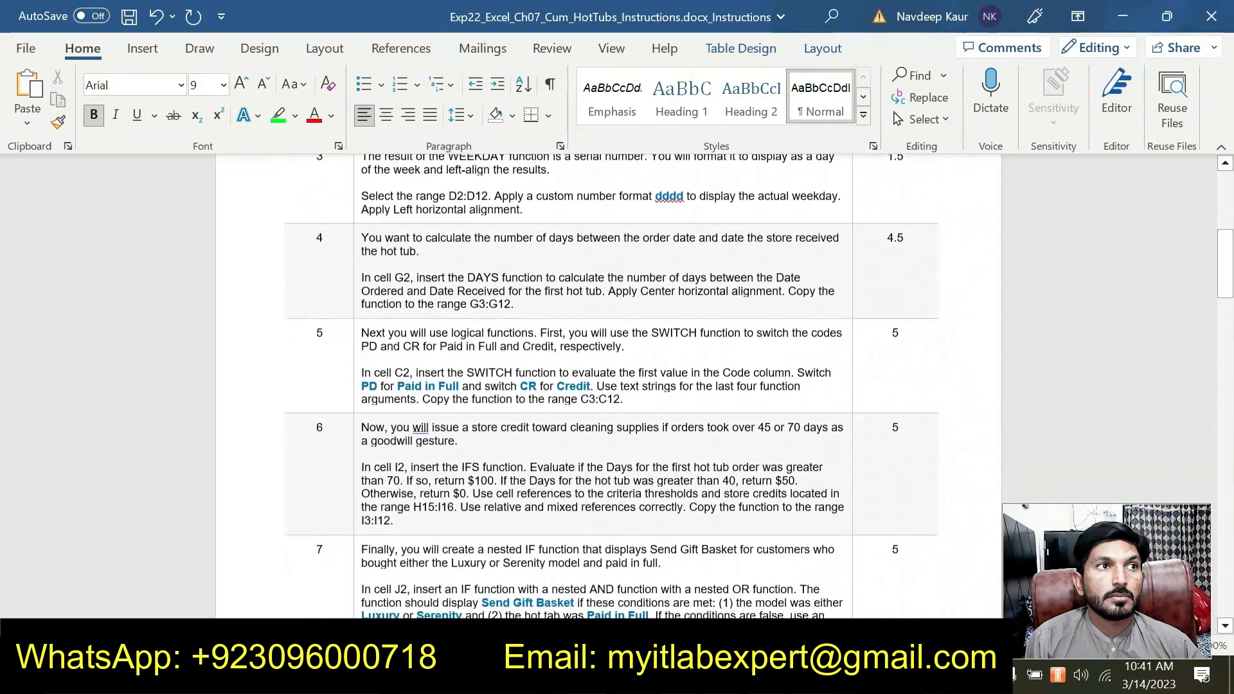
scroll(592, 520, "down", 1)
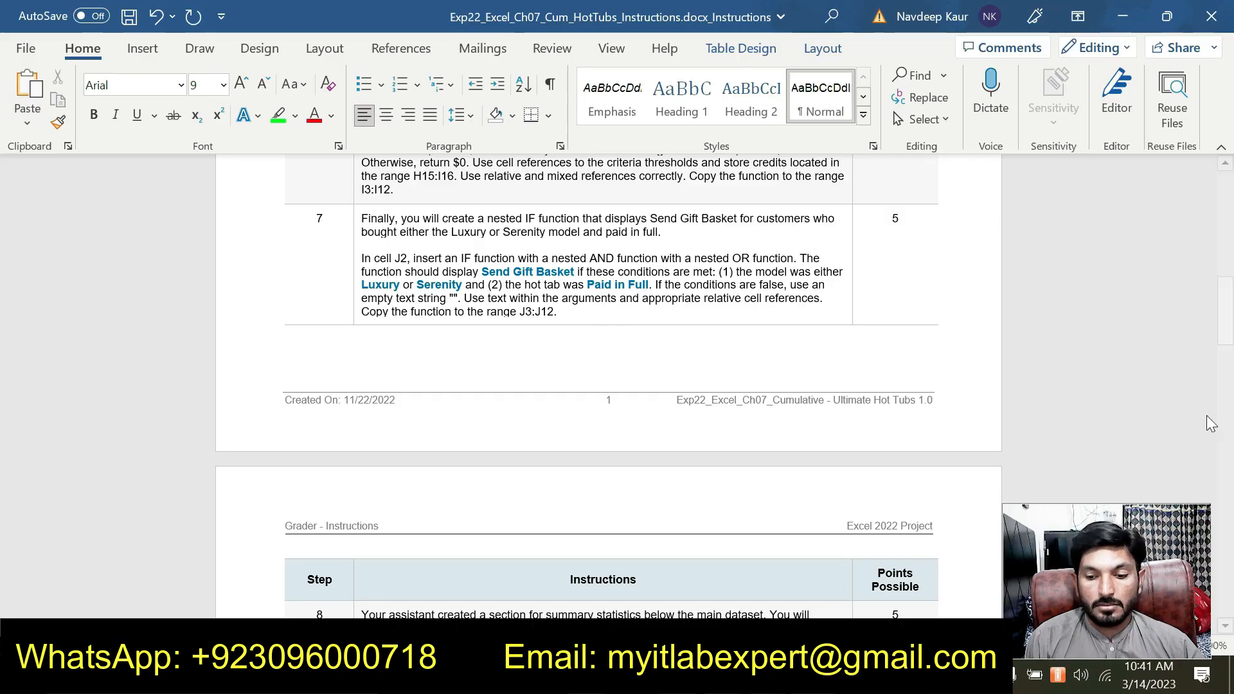
left_click_drag(1225, 335, 1224, 316)
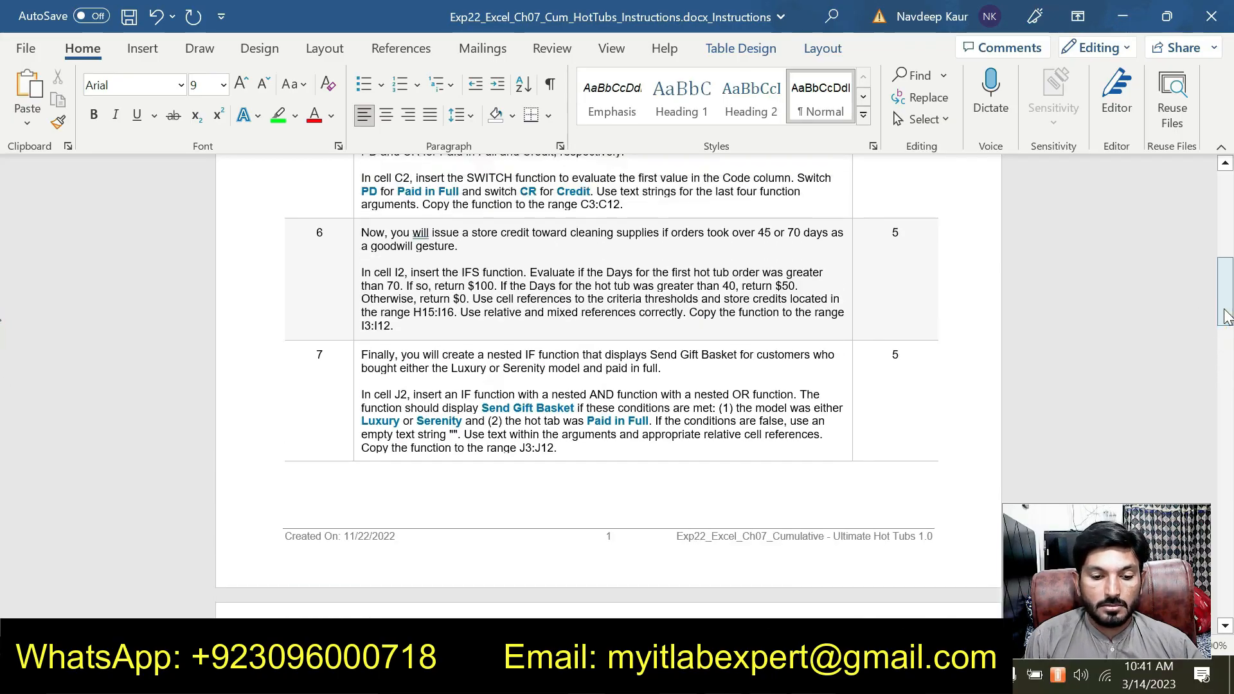
left_click_drag(448, 330, 363, 272)
left_click(435, 252)
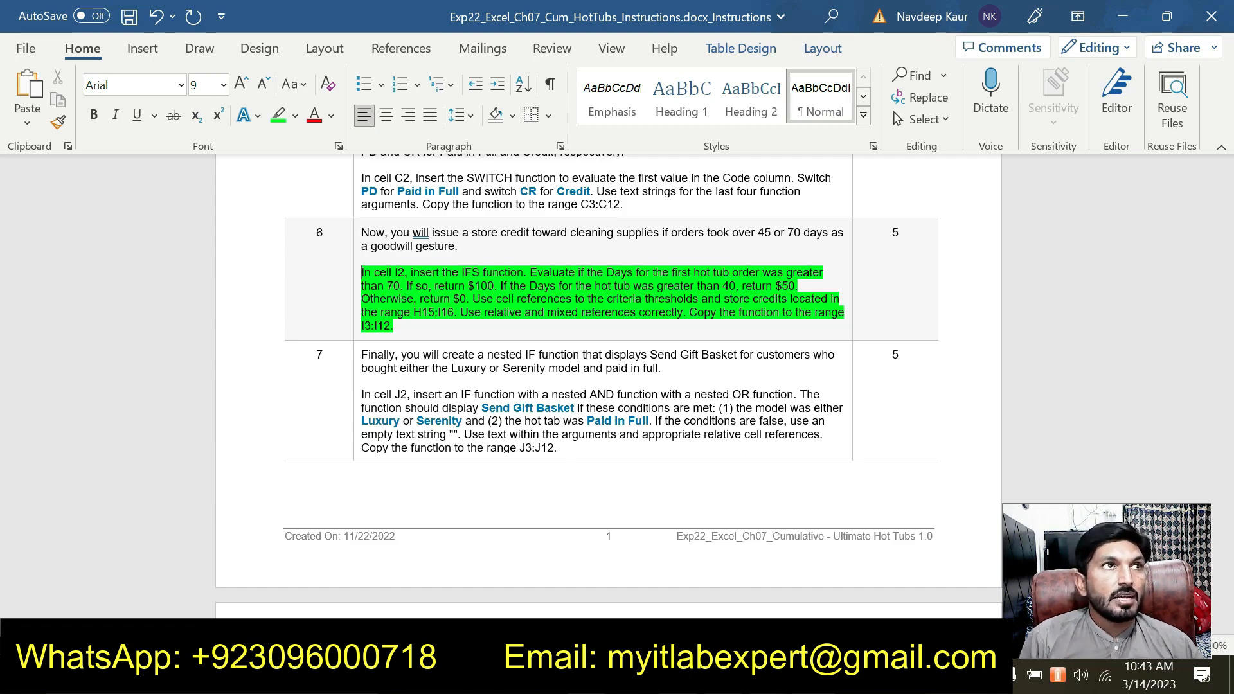
left_click(457, 326)
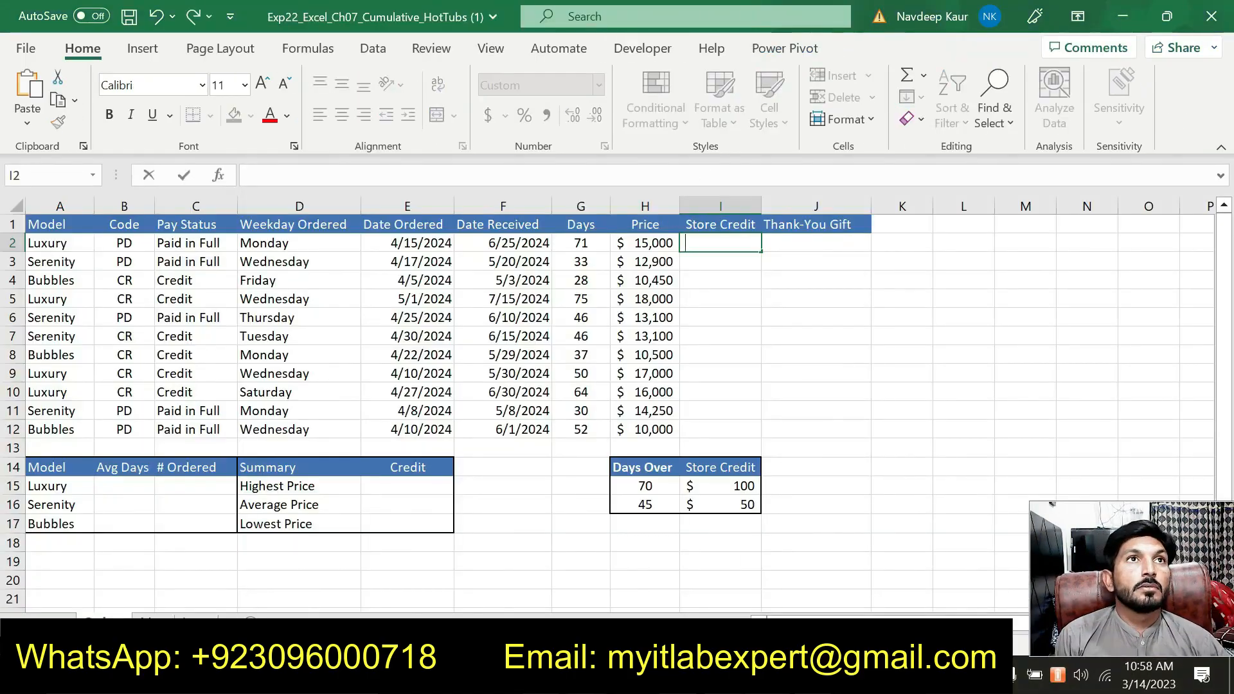
- Start an IFS function in cell I2 of the Excel workbook and open its function arguments, keeping row 2 of the Days column uncovered
double_click(693, 242)
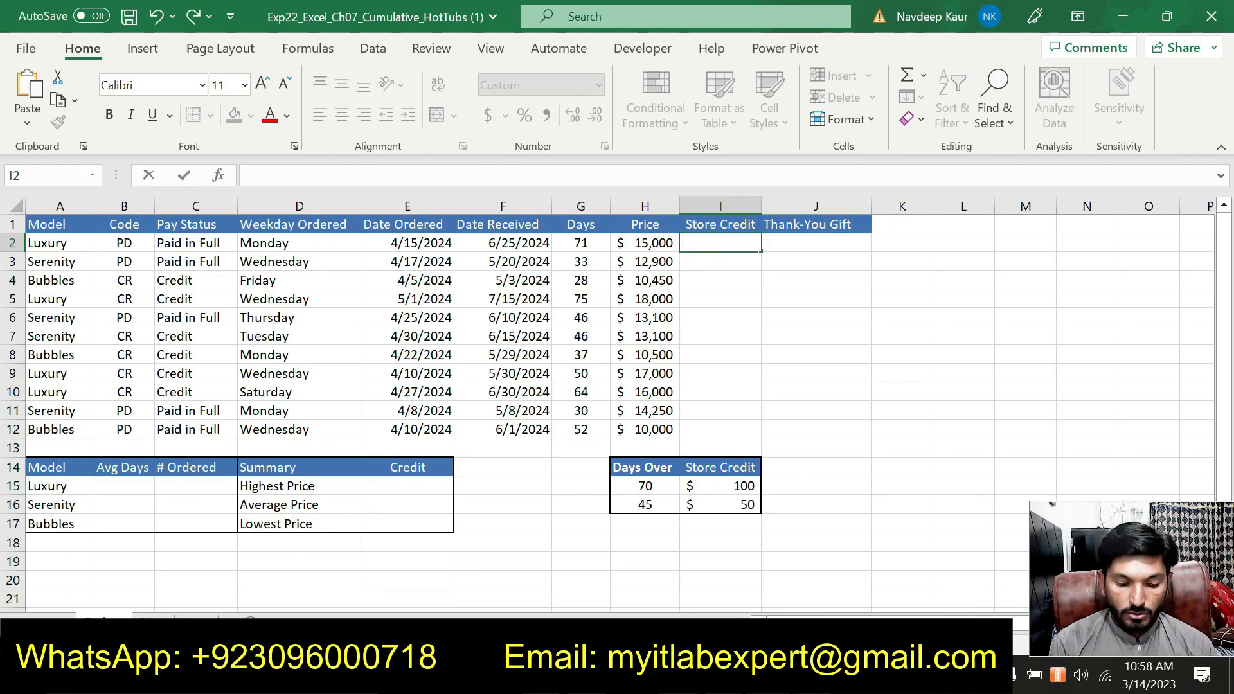
type("=if")
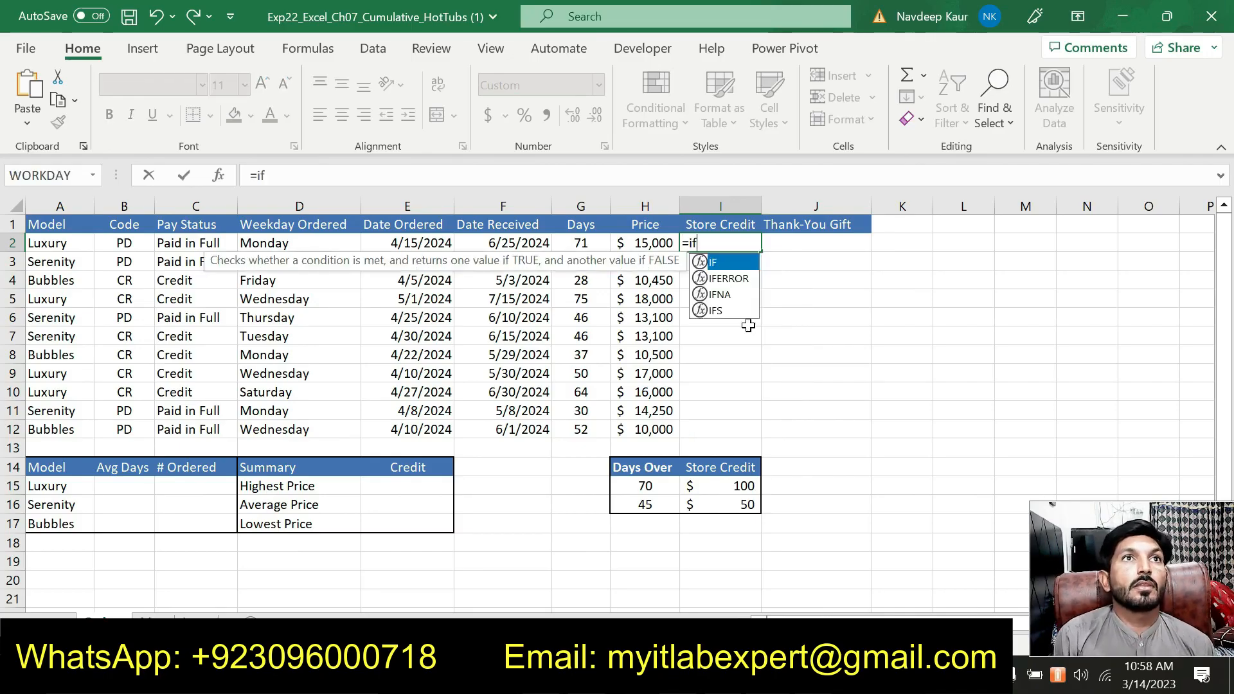
double_click(723, 312)
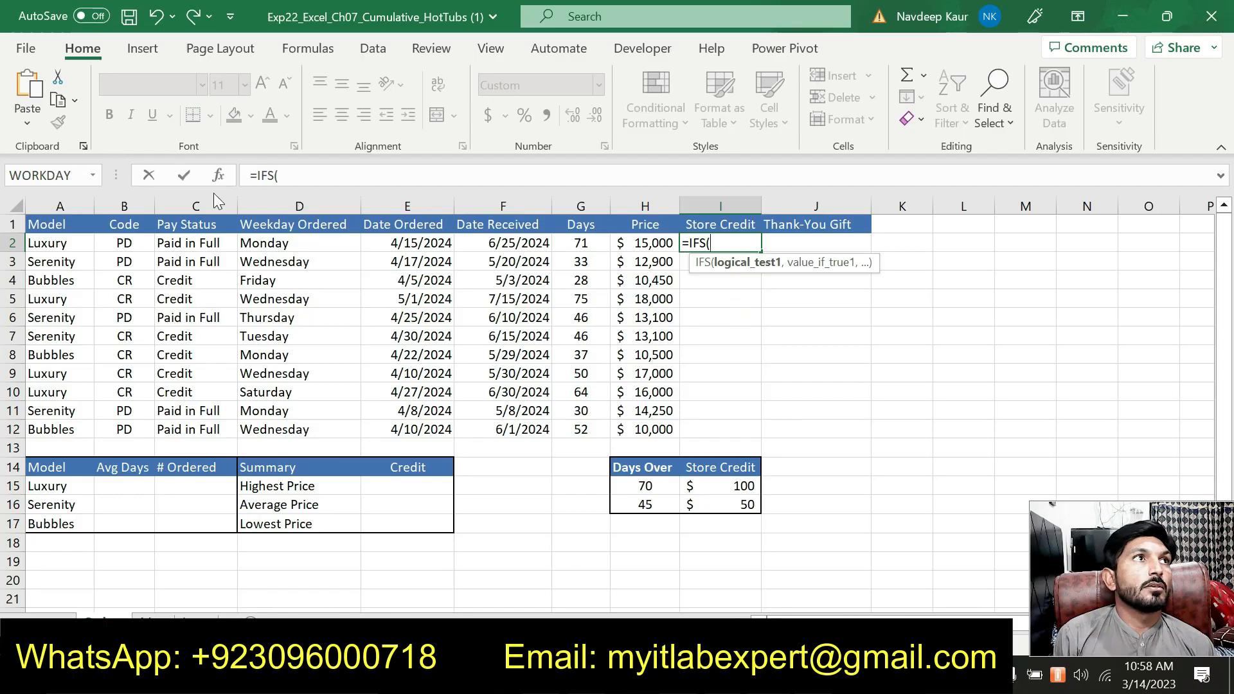
left_click(218, 175)
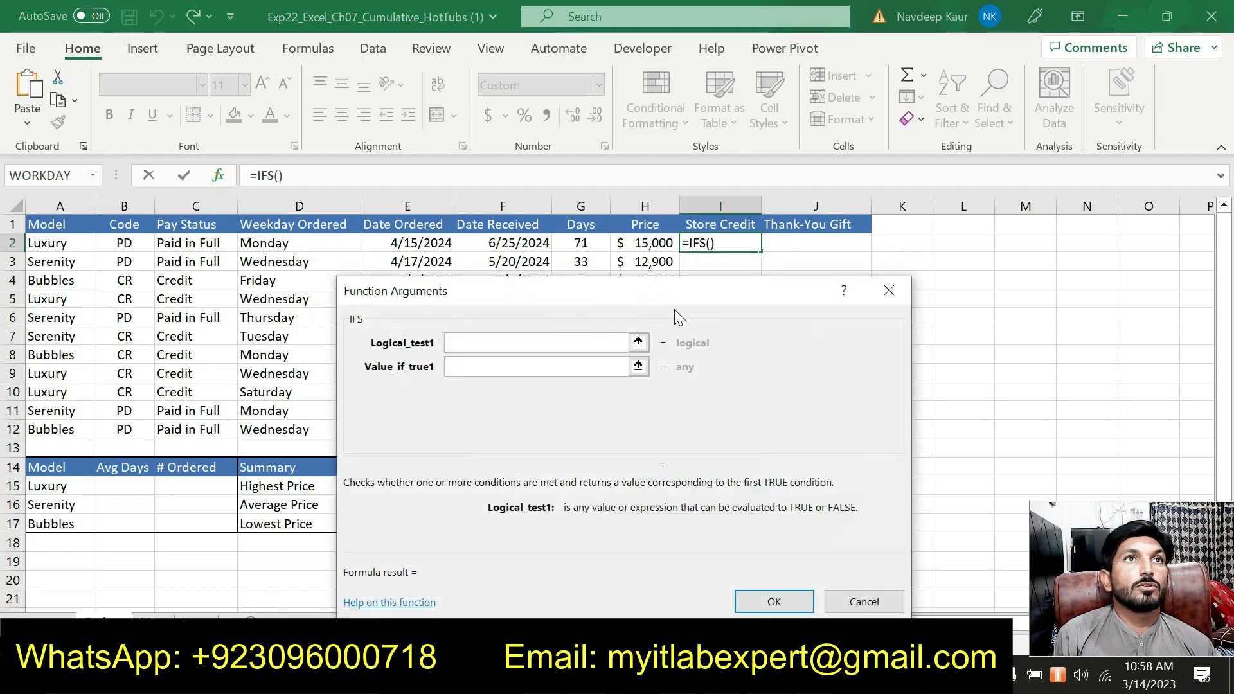
left_click_drag(663, 291, 406, 122)
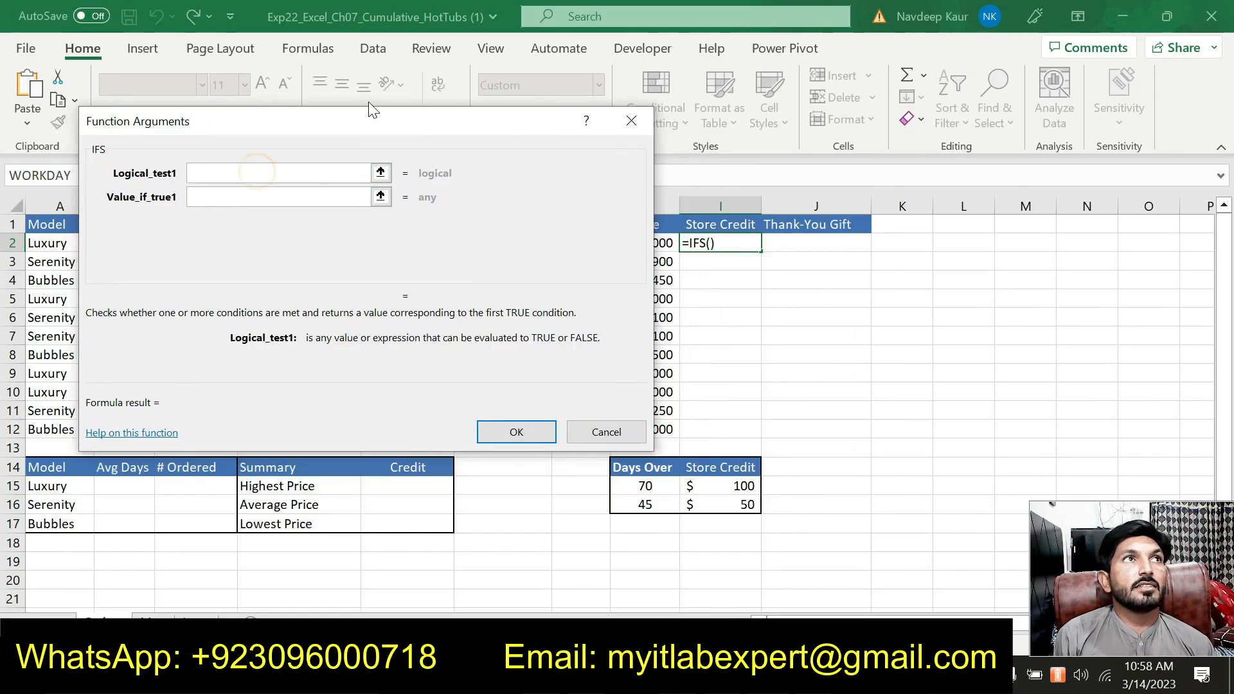
left_click_drag(358, 124, 355, 262)
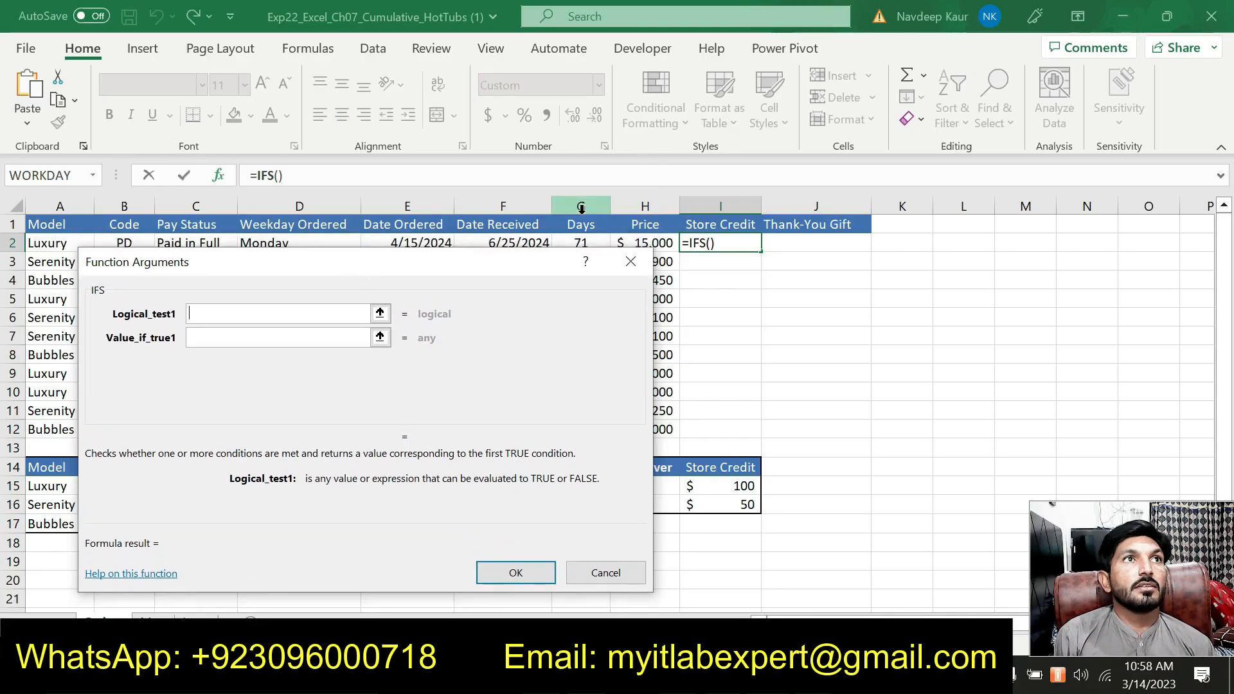
- Set the first IFS logical test to G2>$H$15, checking step 6 of the Word instructions
left_click(588, 243)
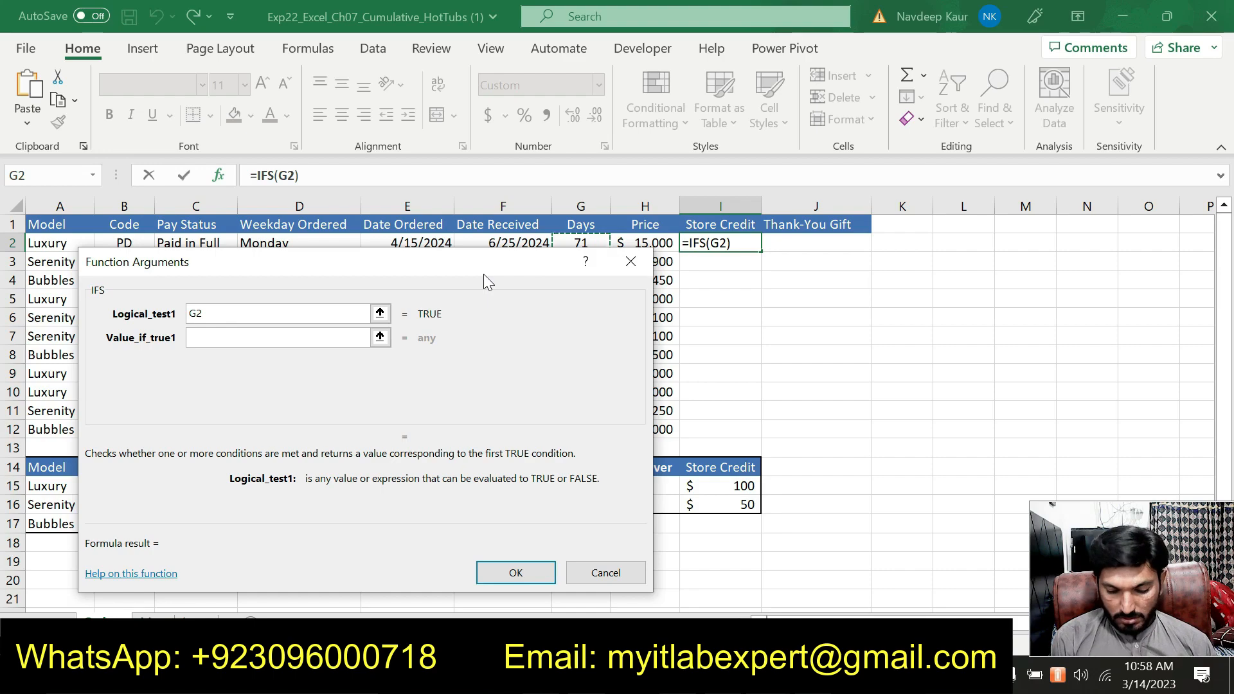
type(">")
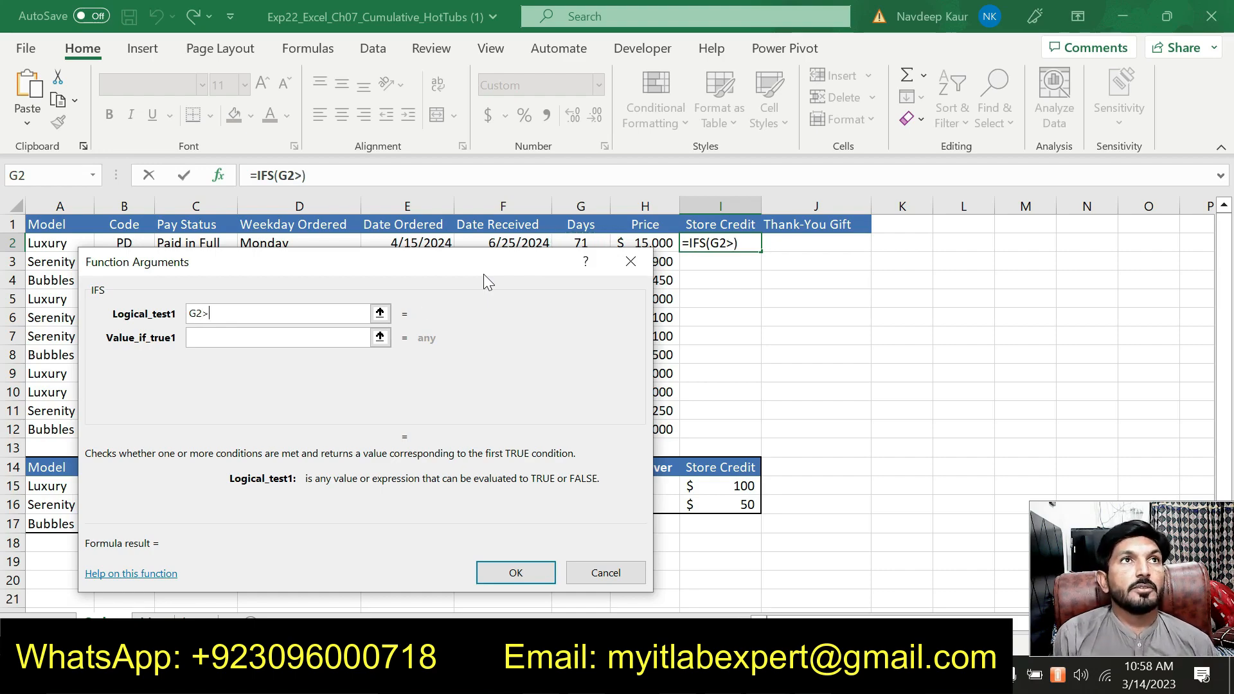
left_click_drag(461, 261, 468, 95)
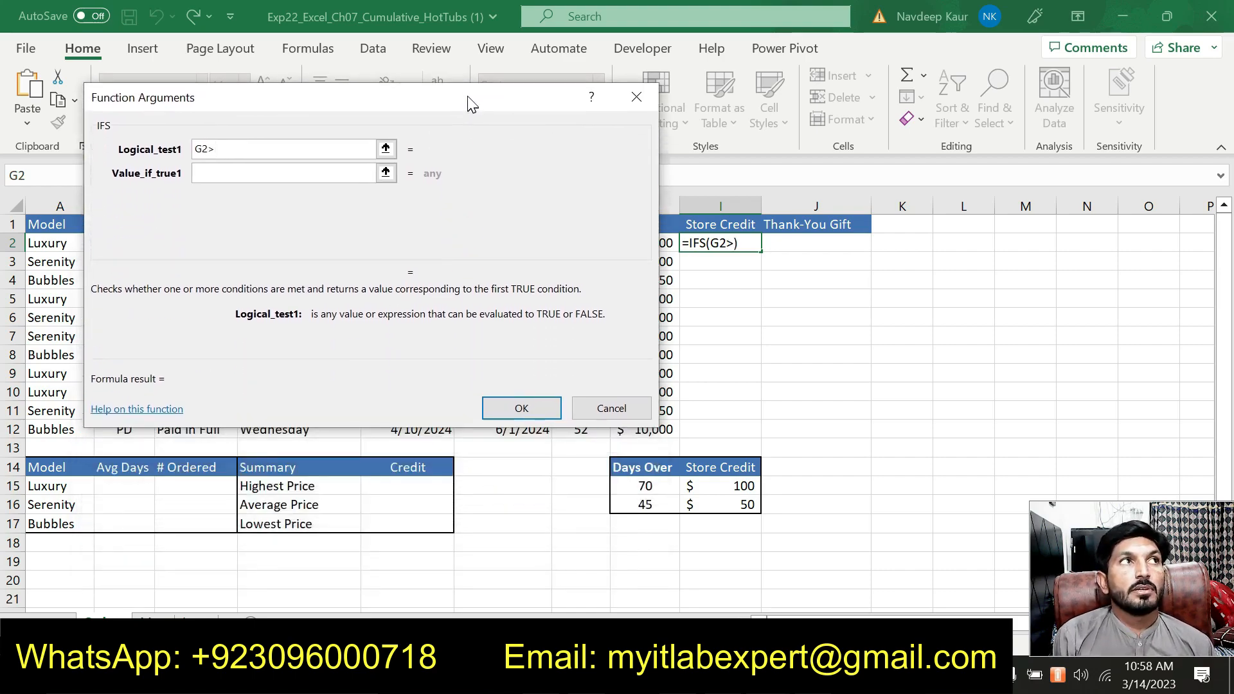
key("alt+Tab")
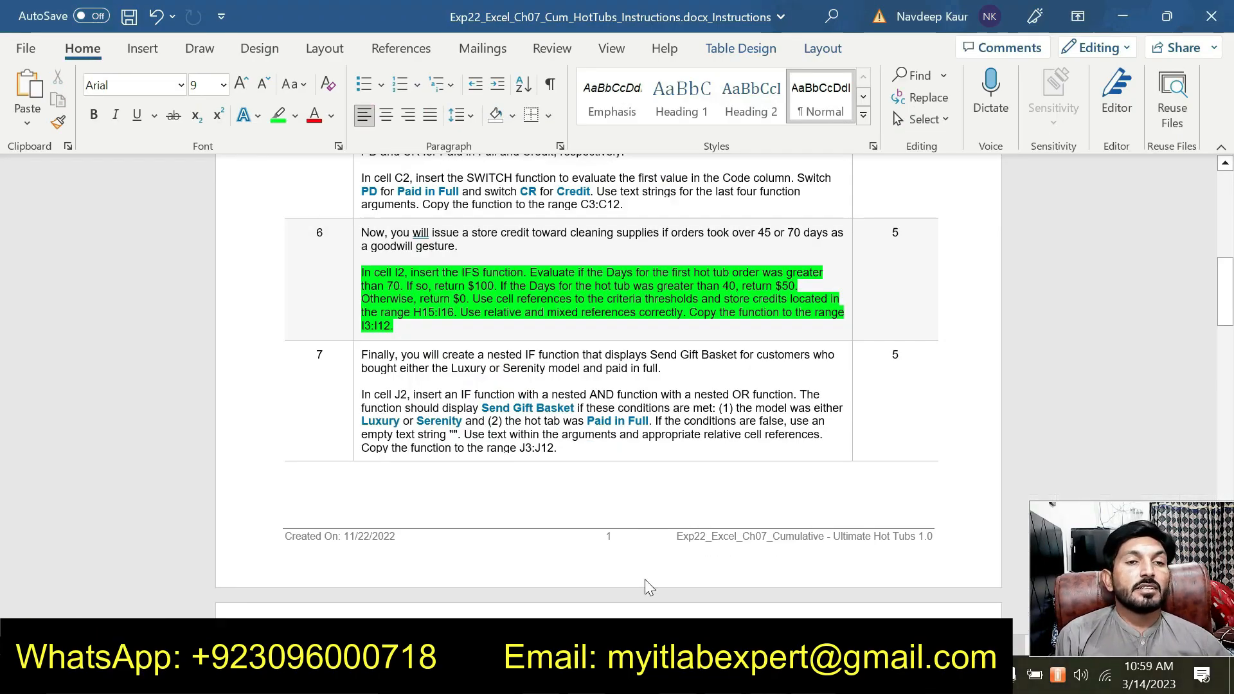
key("alt+Tab")
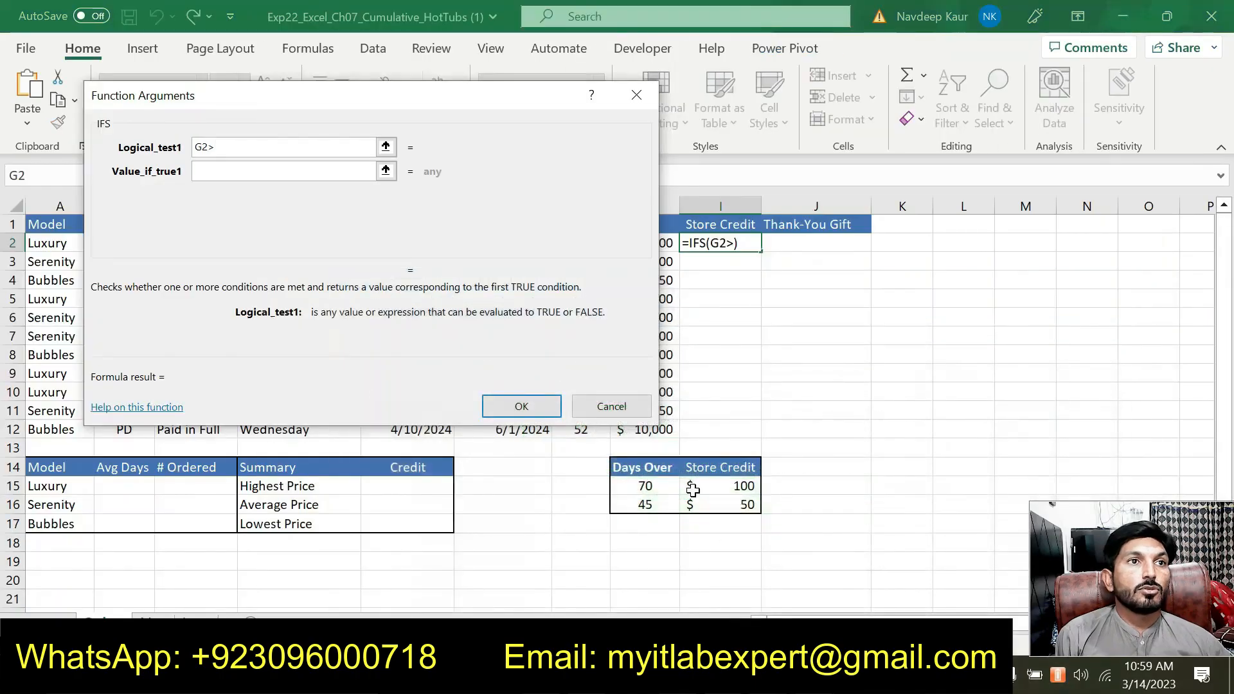
left_click(661, 483)
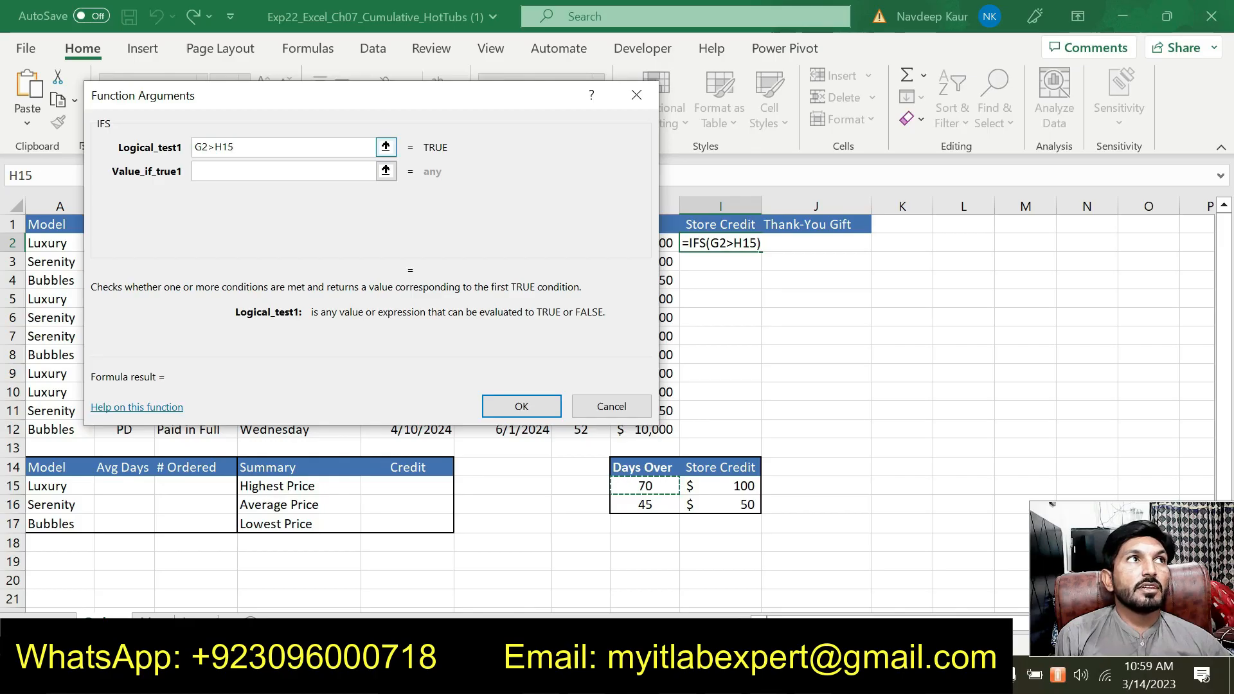
left_click(217, 146)
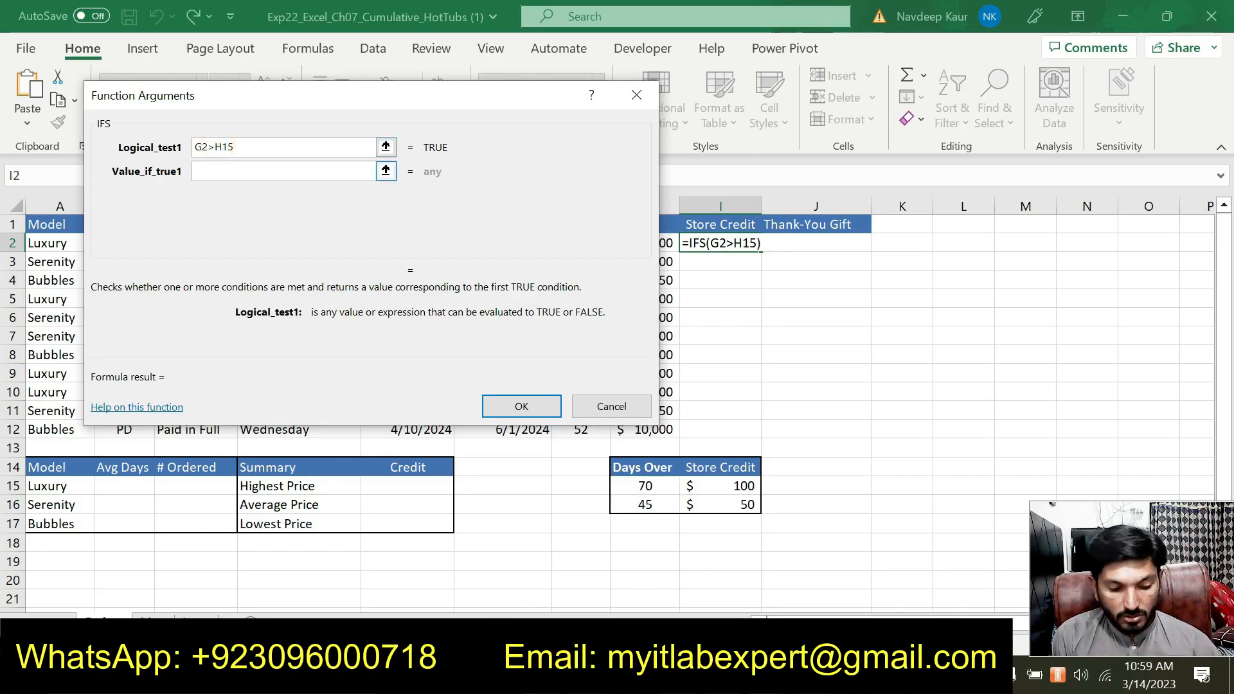
type("$H")
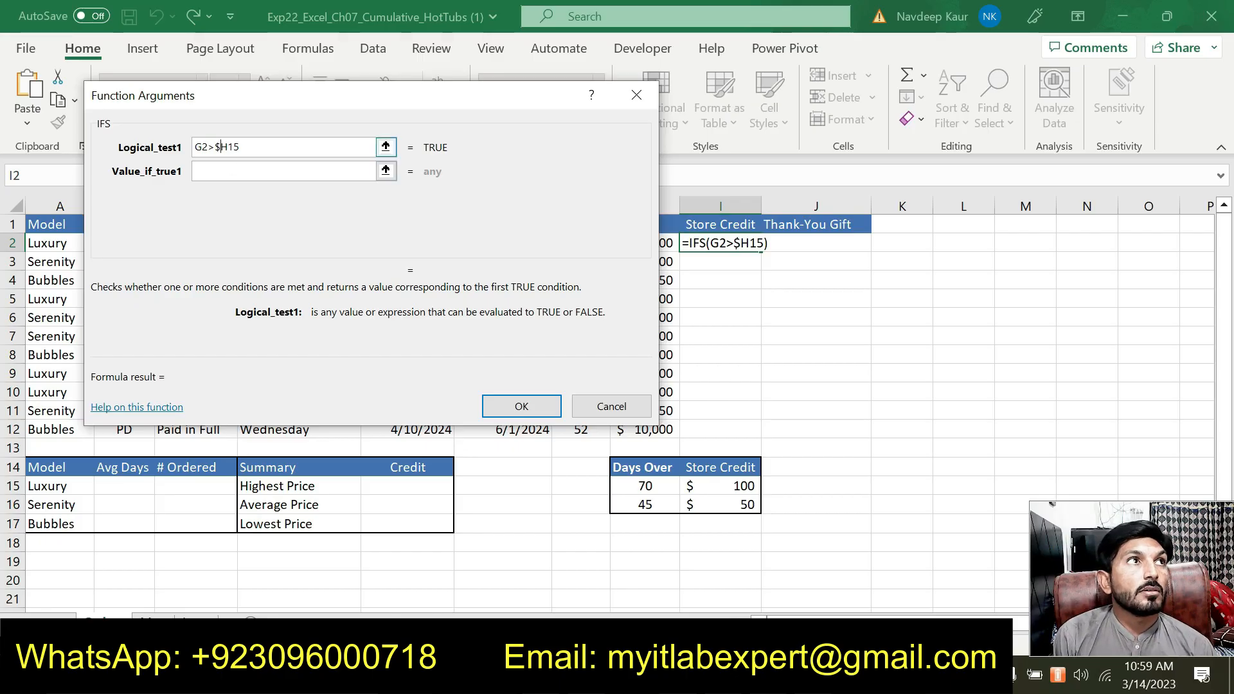
type("$")
- Set the first IFS value if true to the absolute reference $I$15
left_click(261, 168)
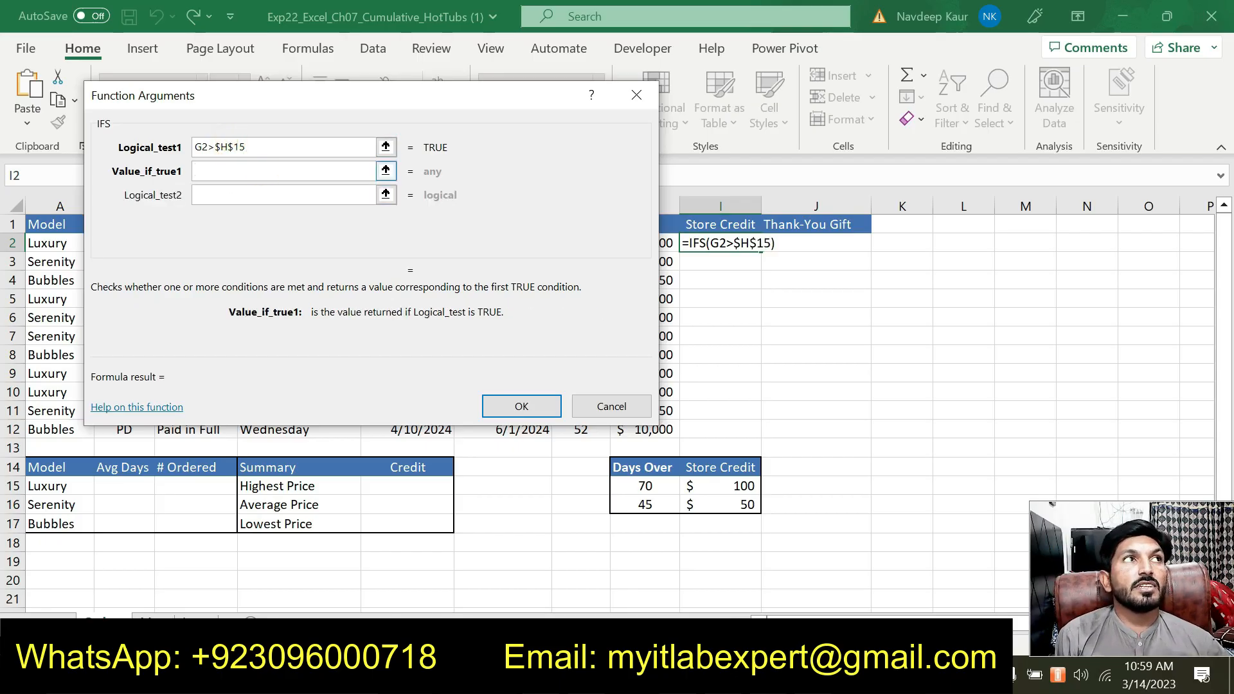
left_click(742, 483)
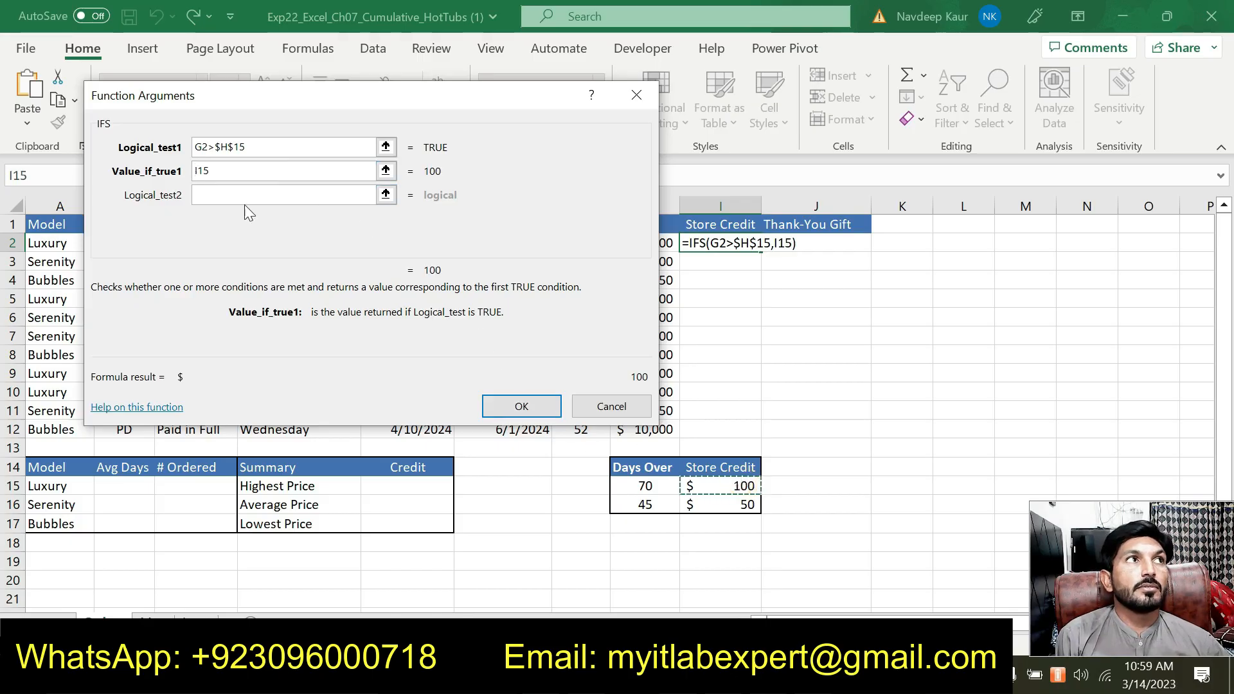
left_click(197, 171)
type("$")
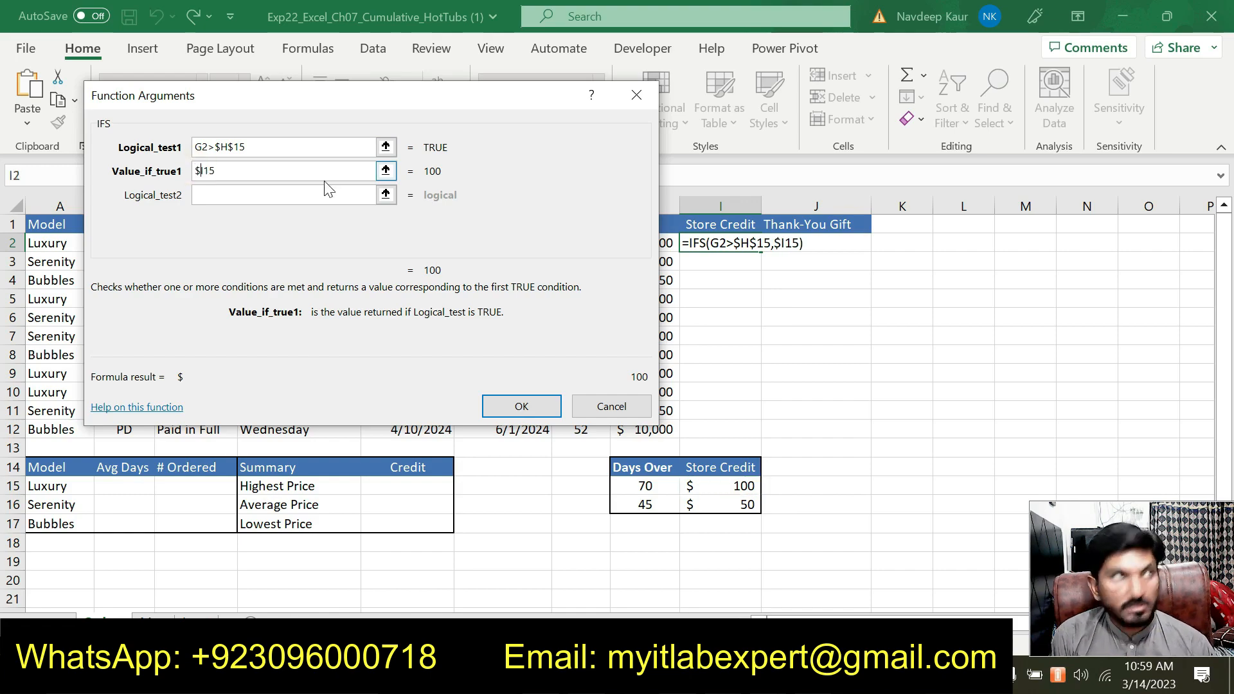
left_click(201, 170)
type("$")
- Set the second IFS logical test to G3>$H$16, checking the second condition in the Word instructions
left_click(273, 196)
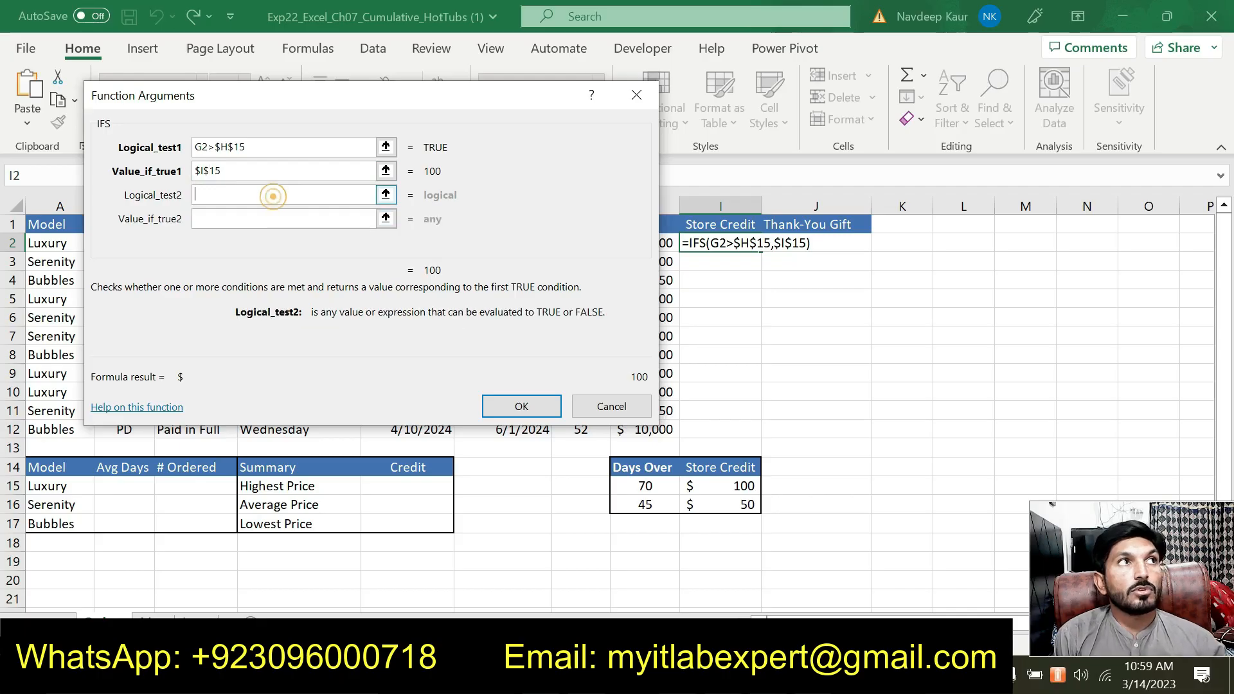
key("alt+Tab")
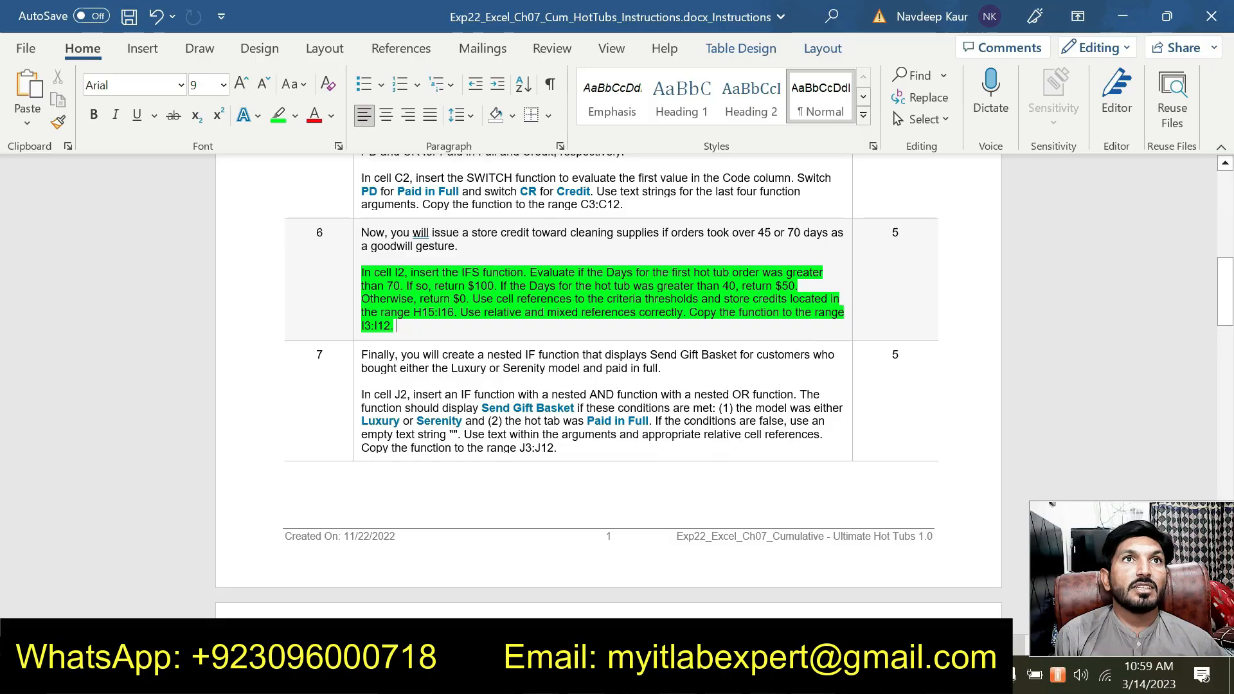
key("alt+Tab")
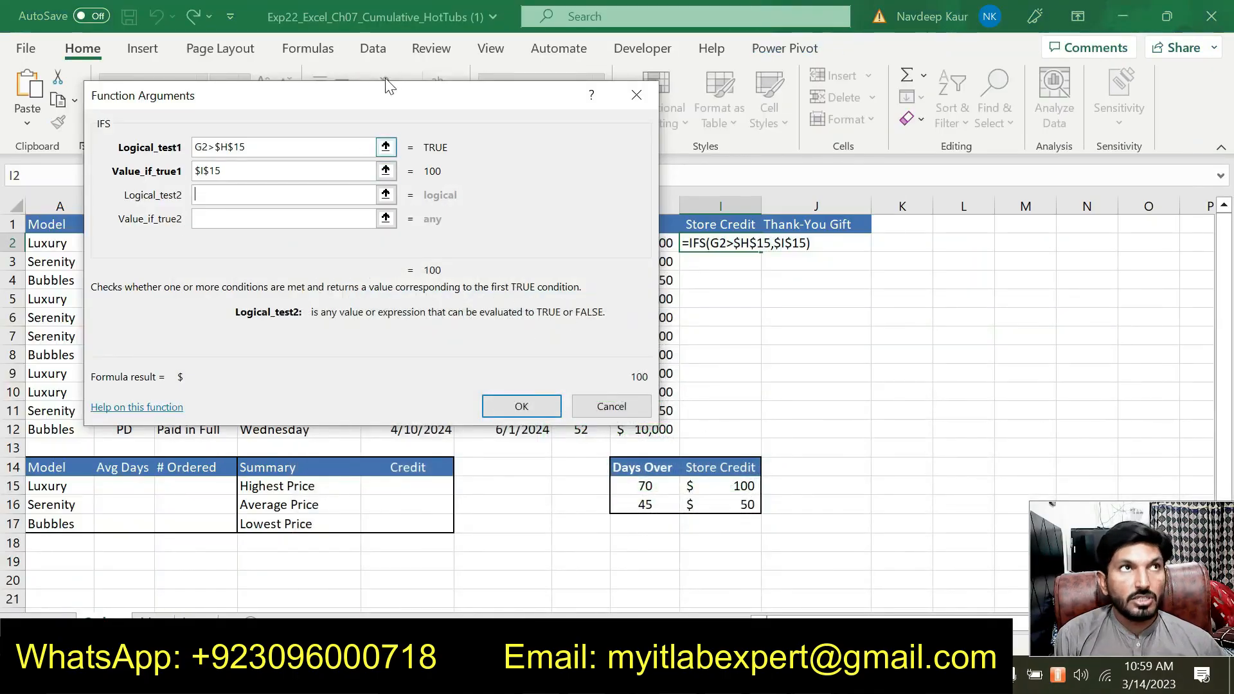
left_click_drag(377, 102, 380, 300)
left_click(592, 264)
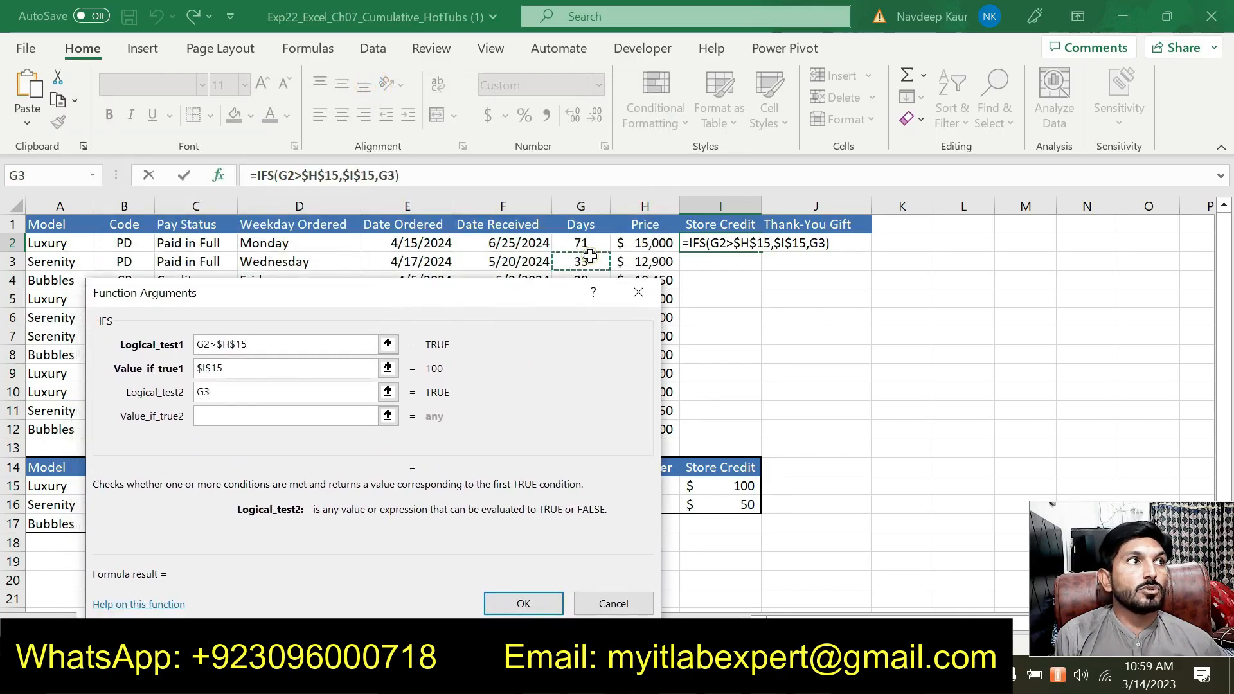
type(">")
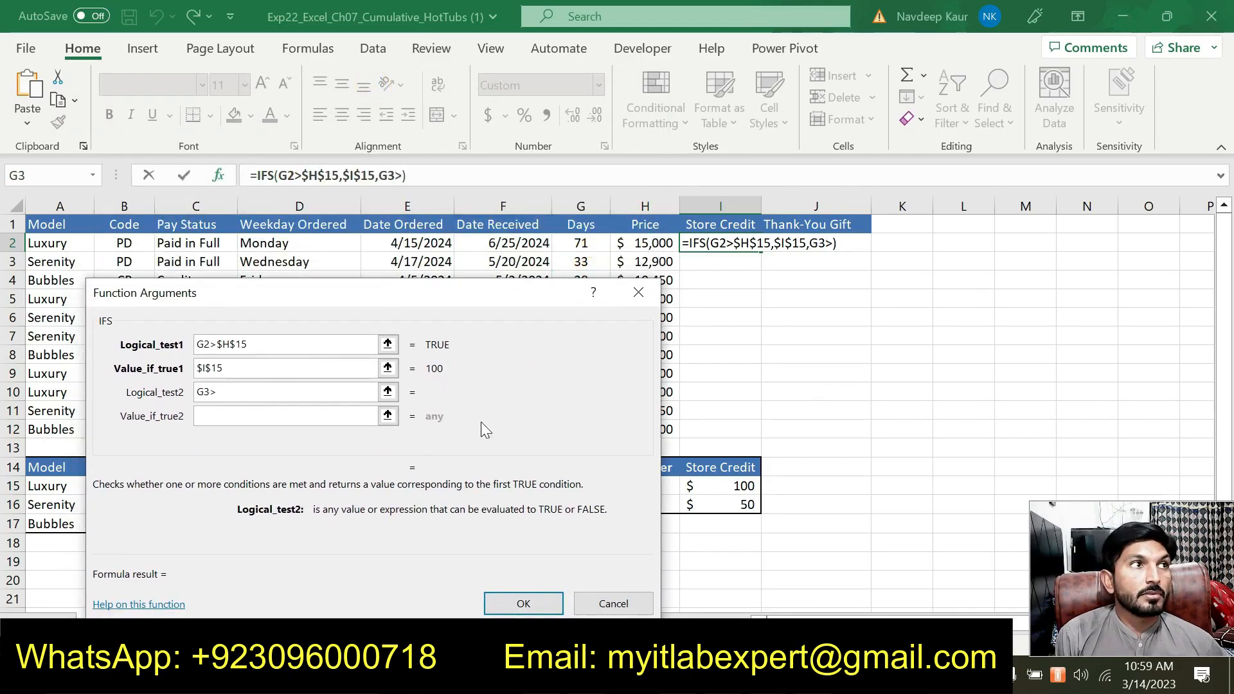
left_click_drag(401, 297, 421, 129)
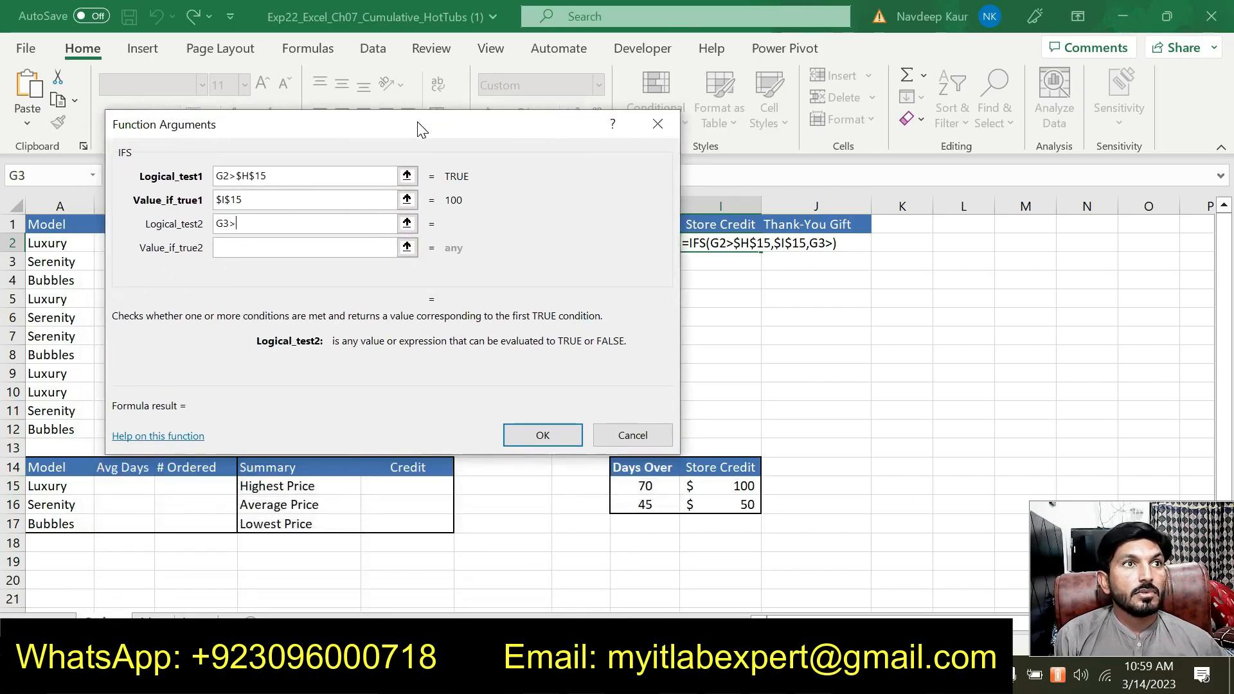
left_click(640, 505)
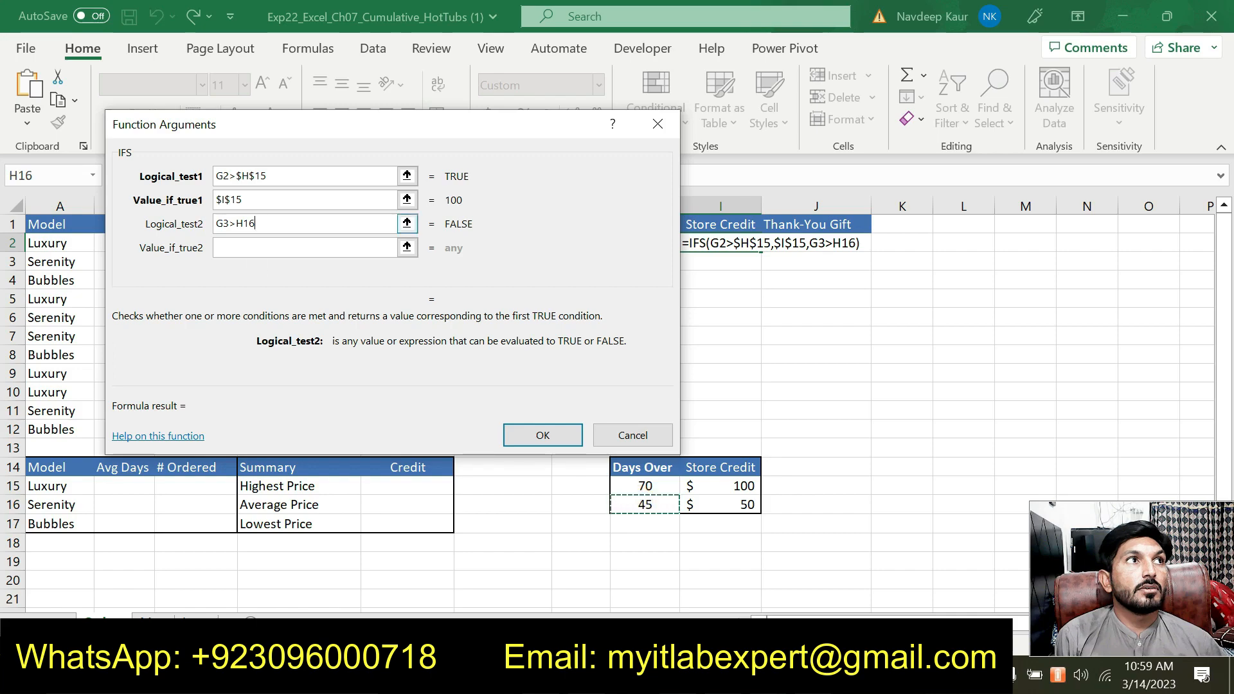
left_click(237, 247)
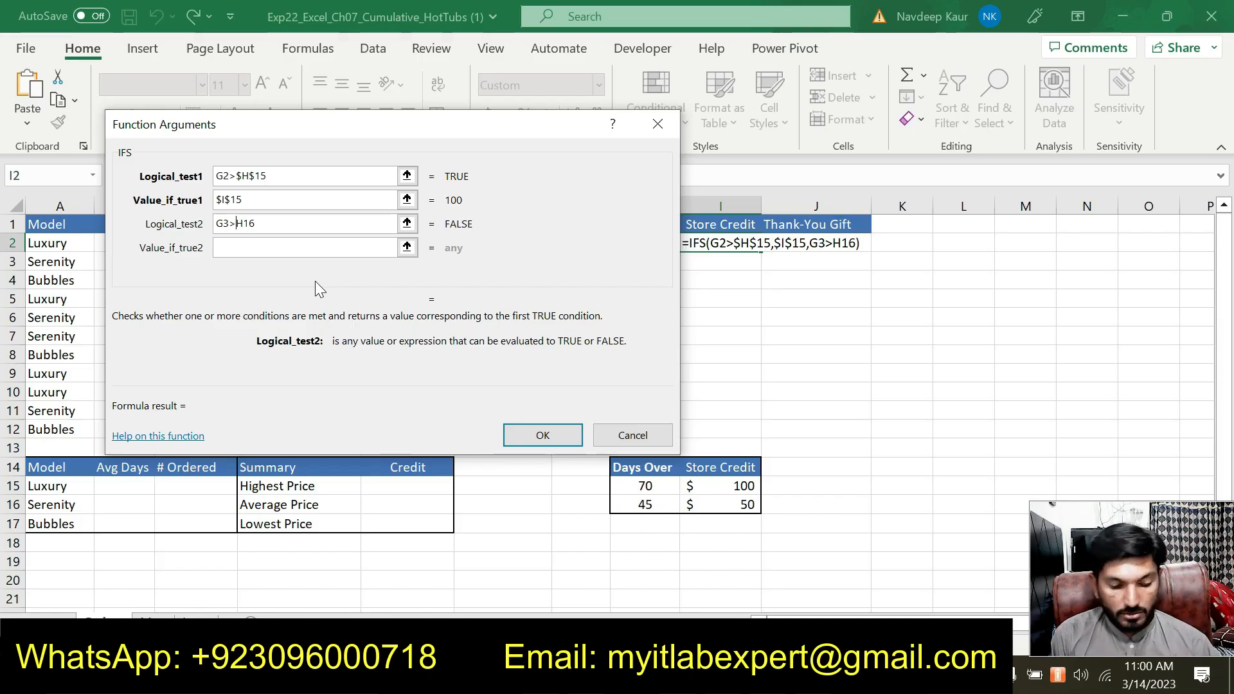
type("$")
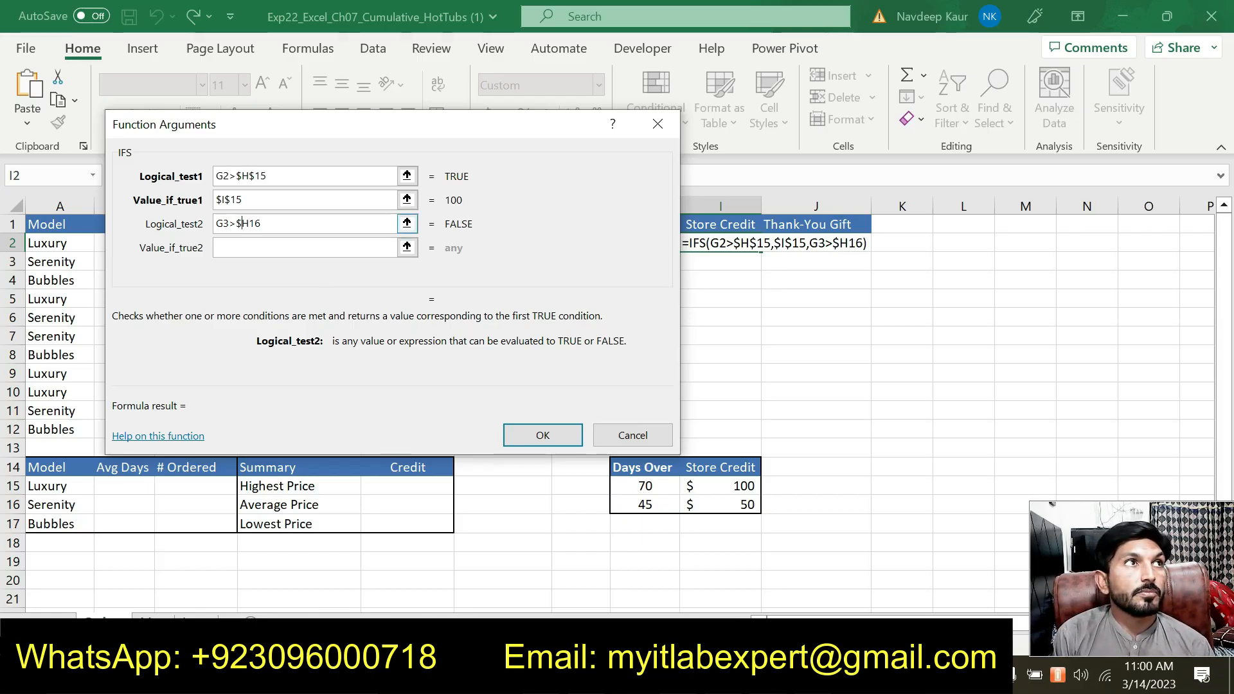
left_click(253, 224)
type("$")
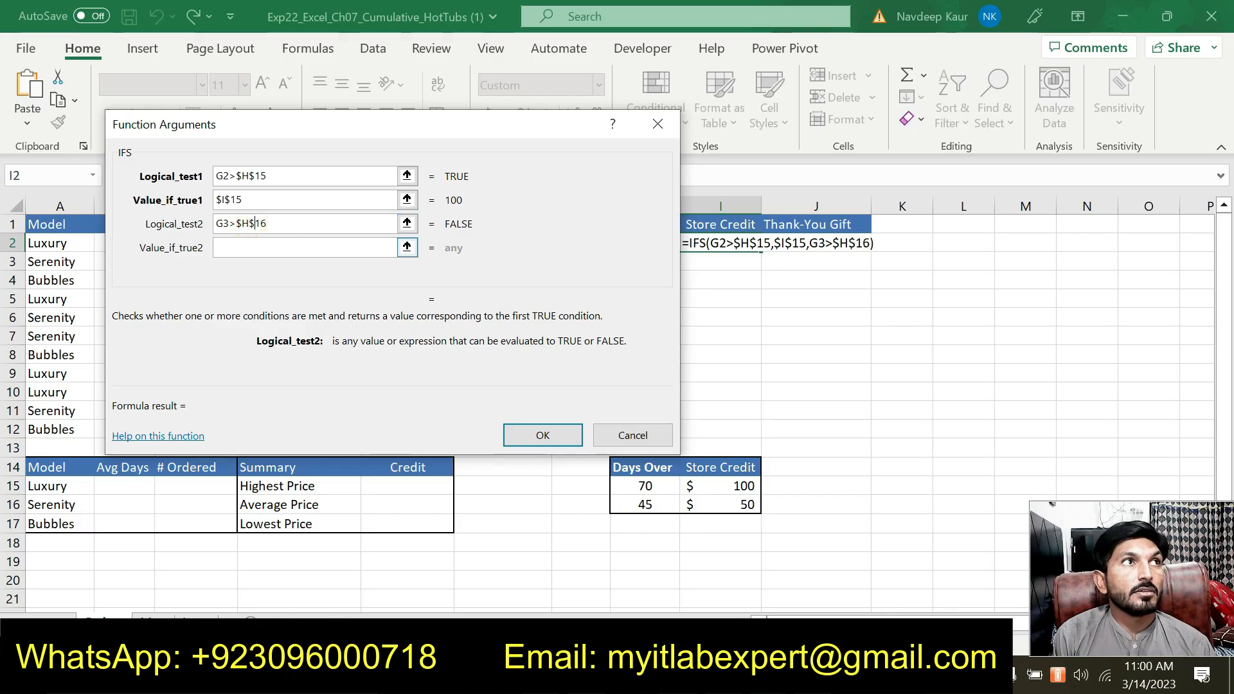
- Set the second IFS value if true to the absolute reference $I$16
left_click(295, 248)
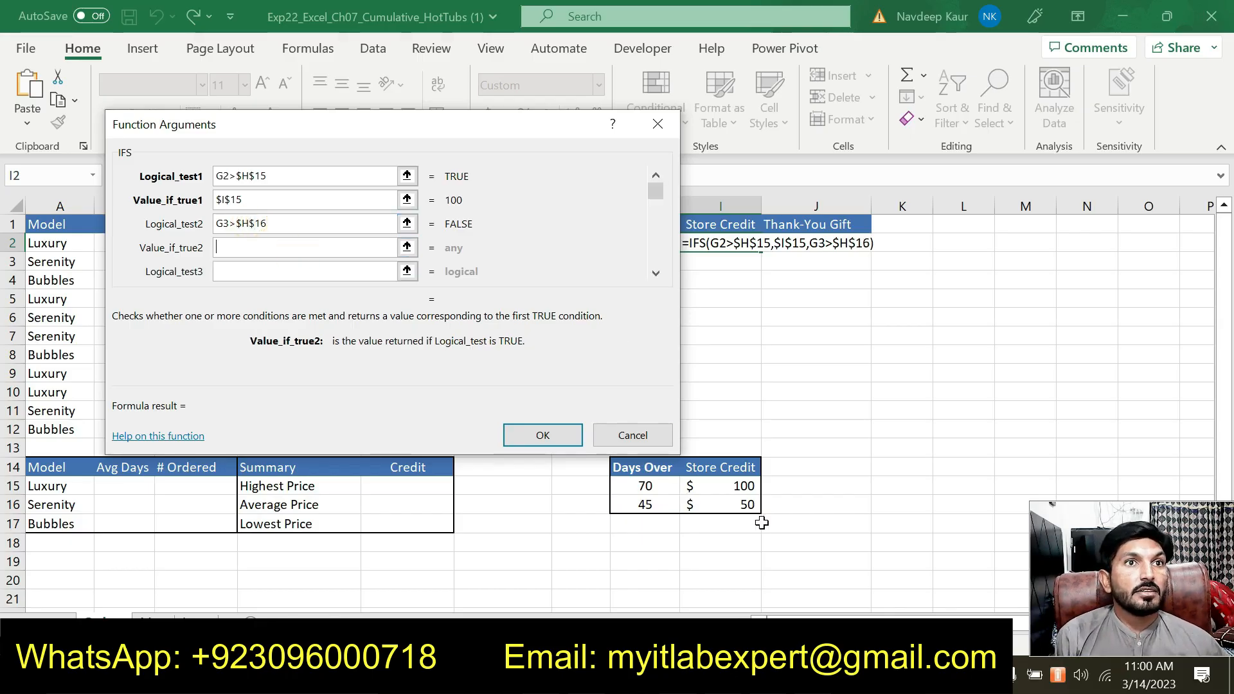
left_click(739, 503)
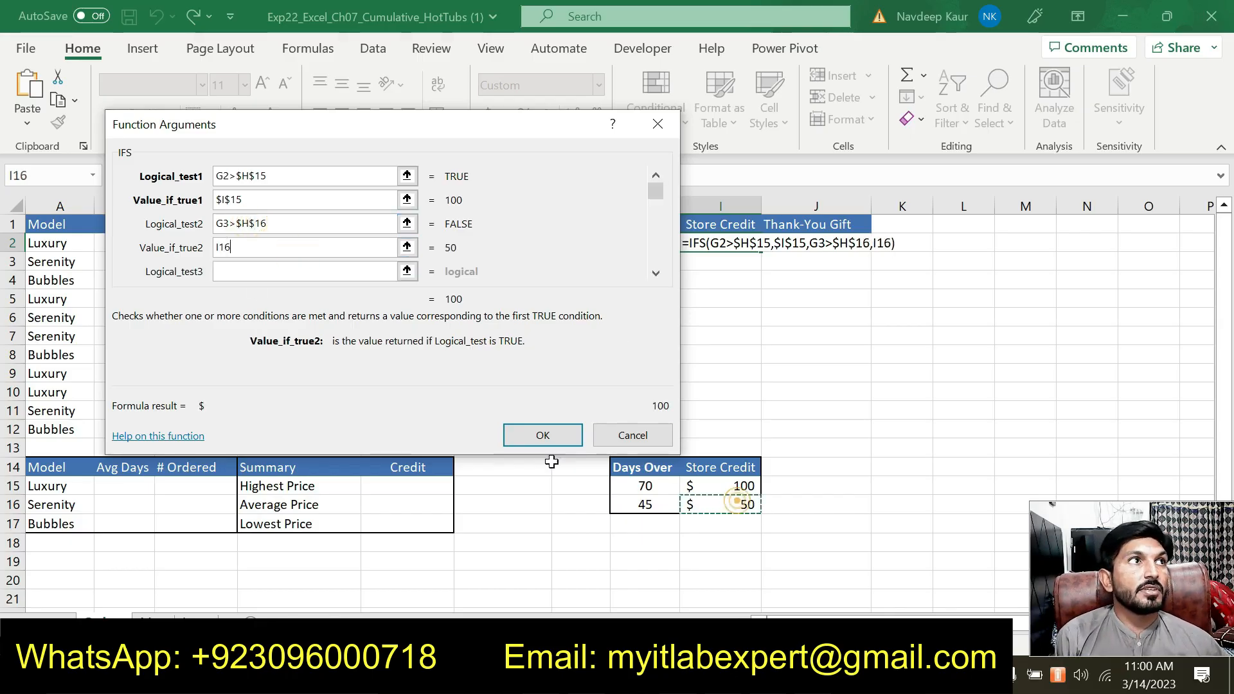
left_click(217, 248)
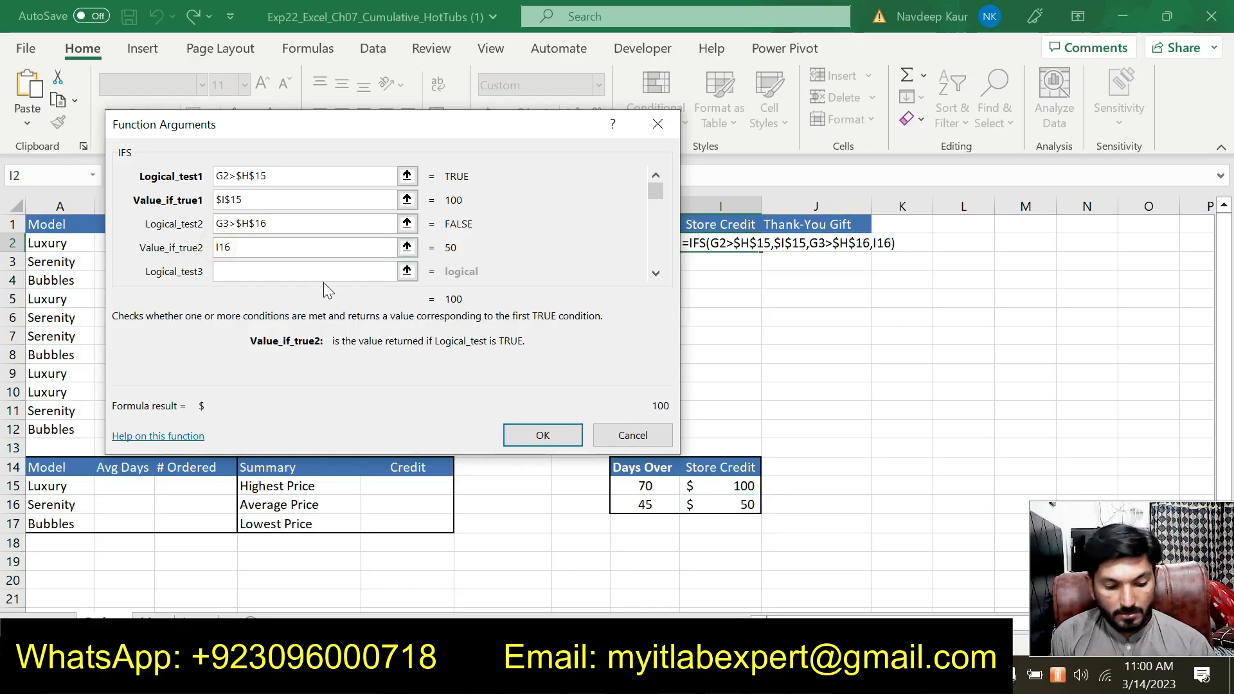
type("$")
left_click(224, 248)
type("$")
- Check step 6 of the Word instructions and set the third IFS logical test in the Excel workbook to G2<H16
left_click(264, 271)
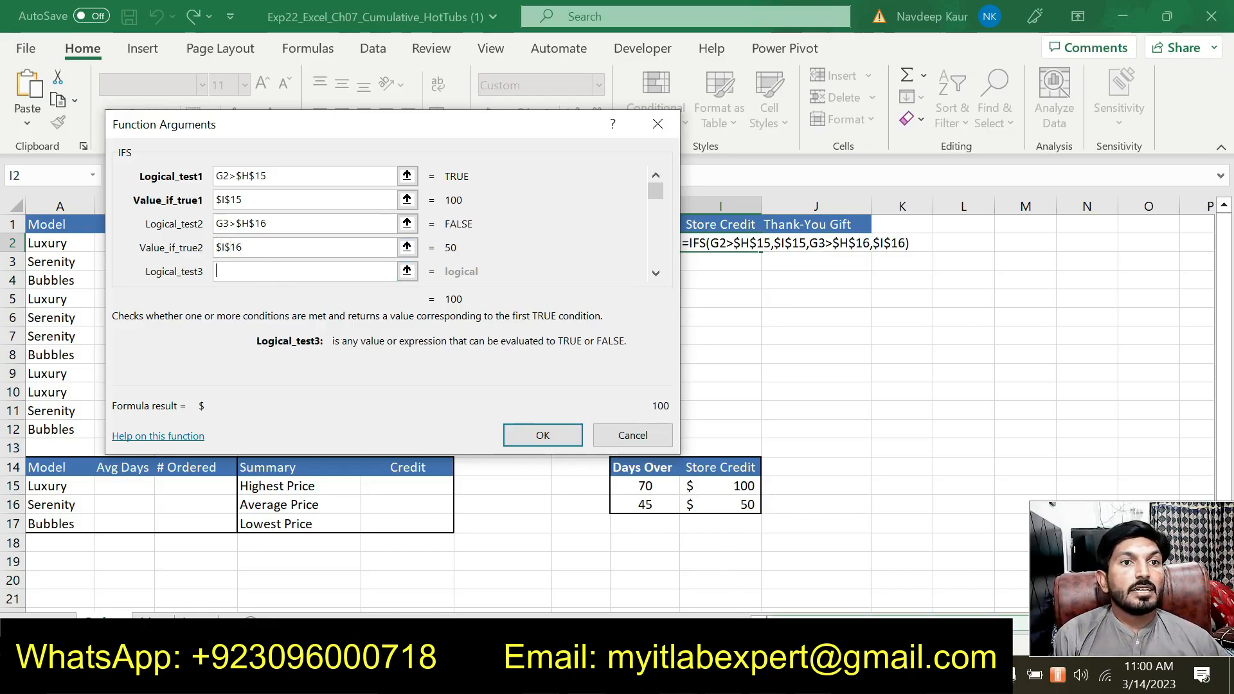
left_click(771, 675)
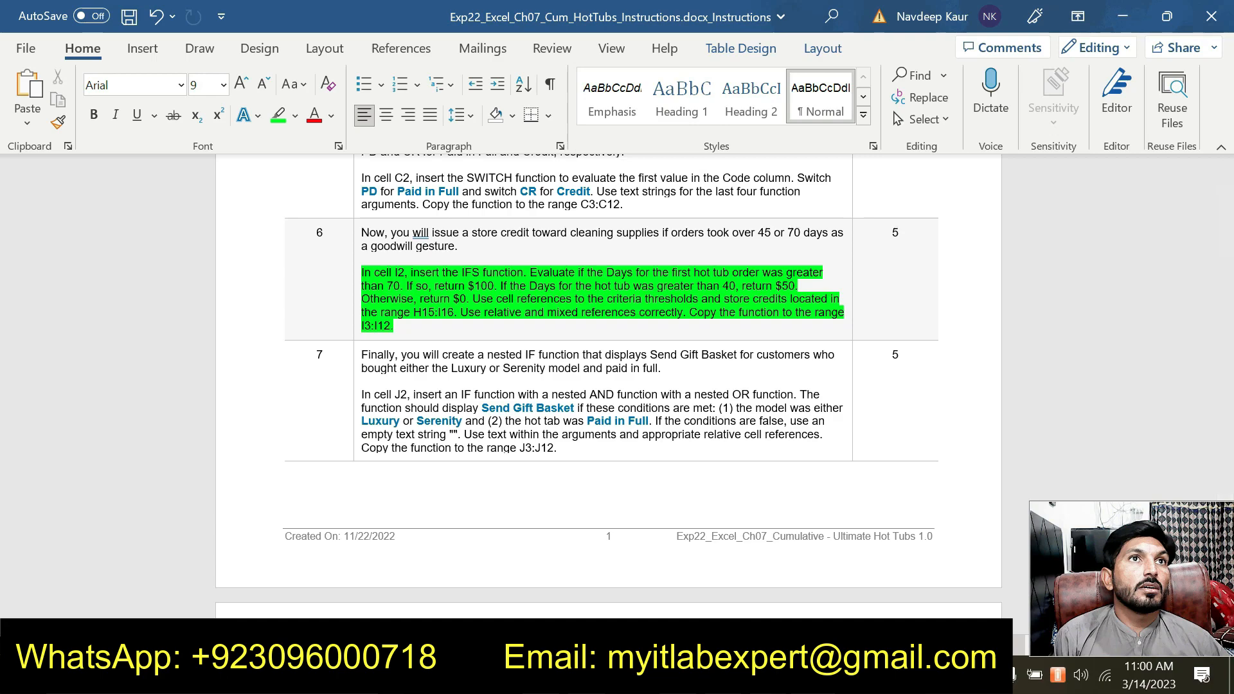
right_click(813, 675)
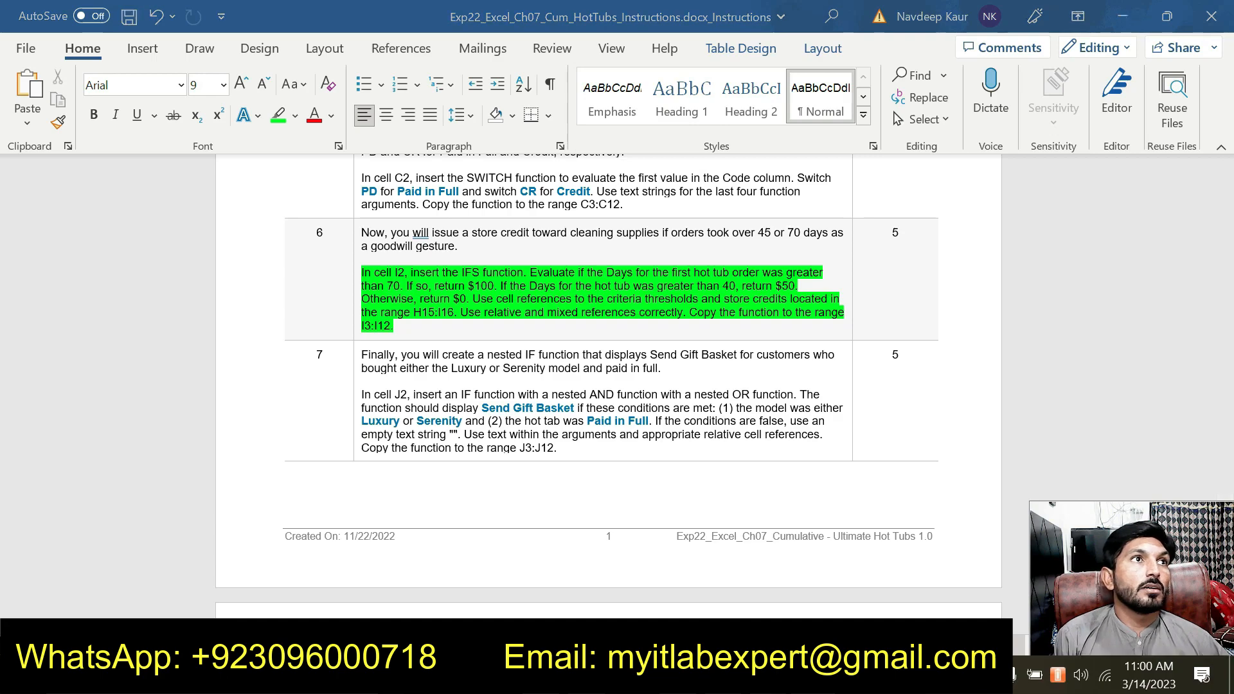
left_click(767, 676)
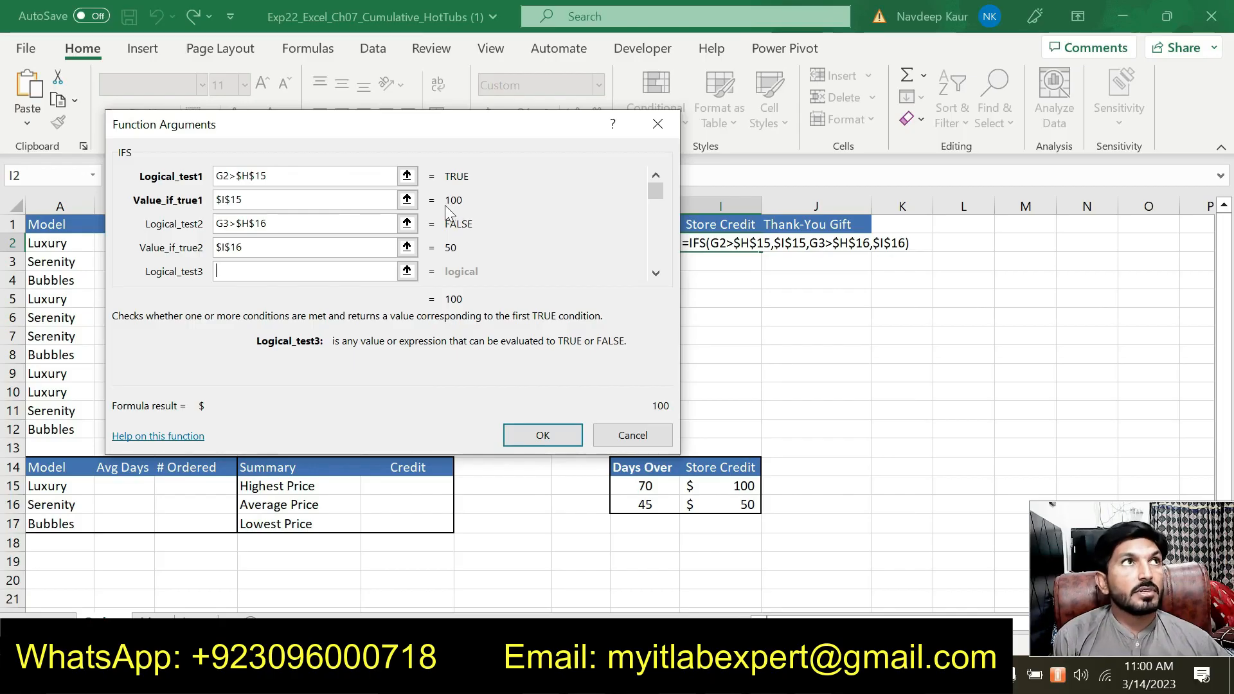
left_click_drag(388, 122, 364, 268)
left_click(572, 243)
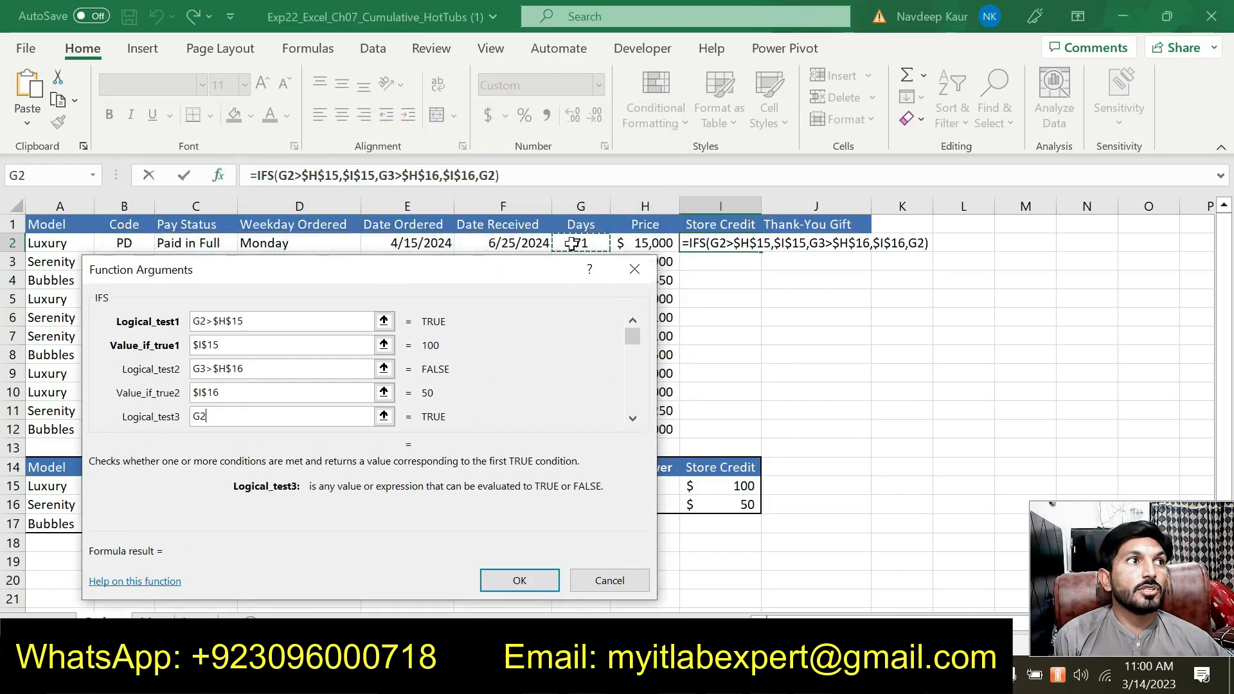
type("<")
left_click_drag(449, 267, 447, 127)
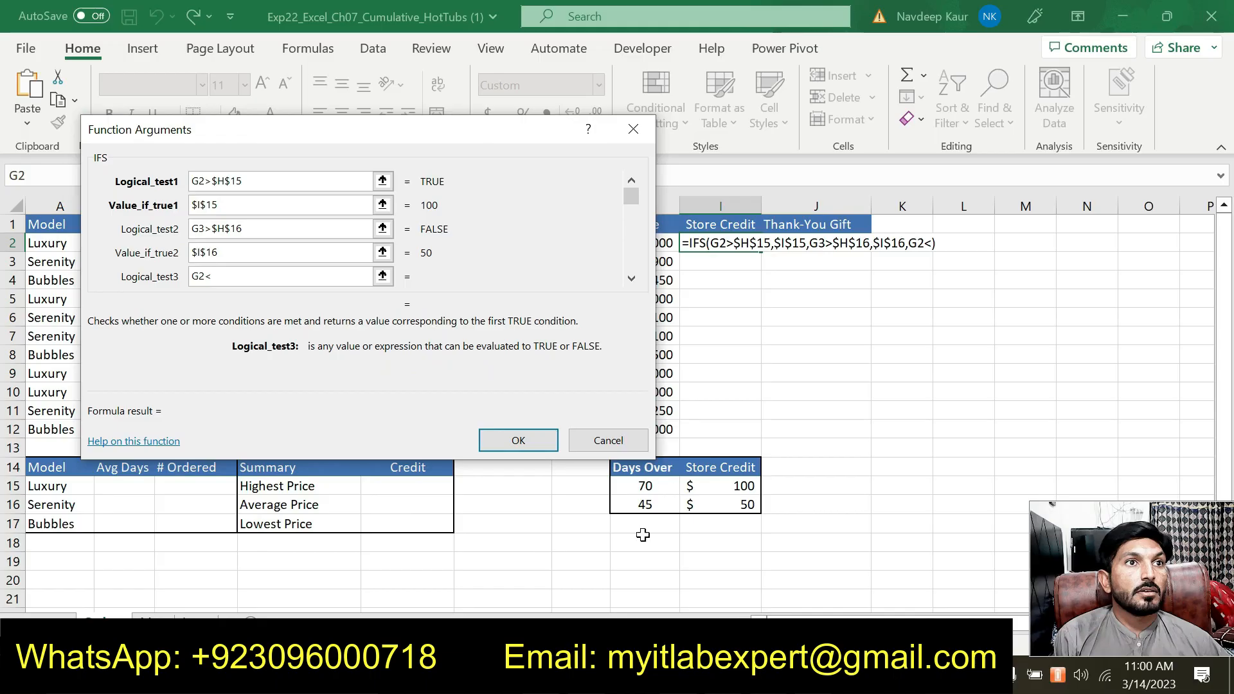
left_click(644, 504)
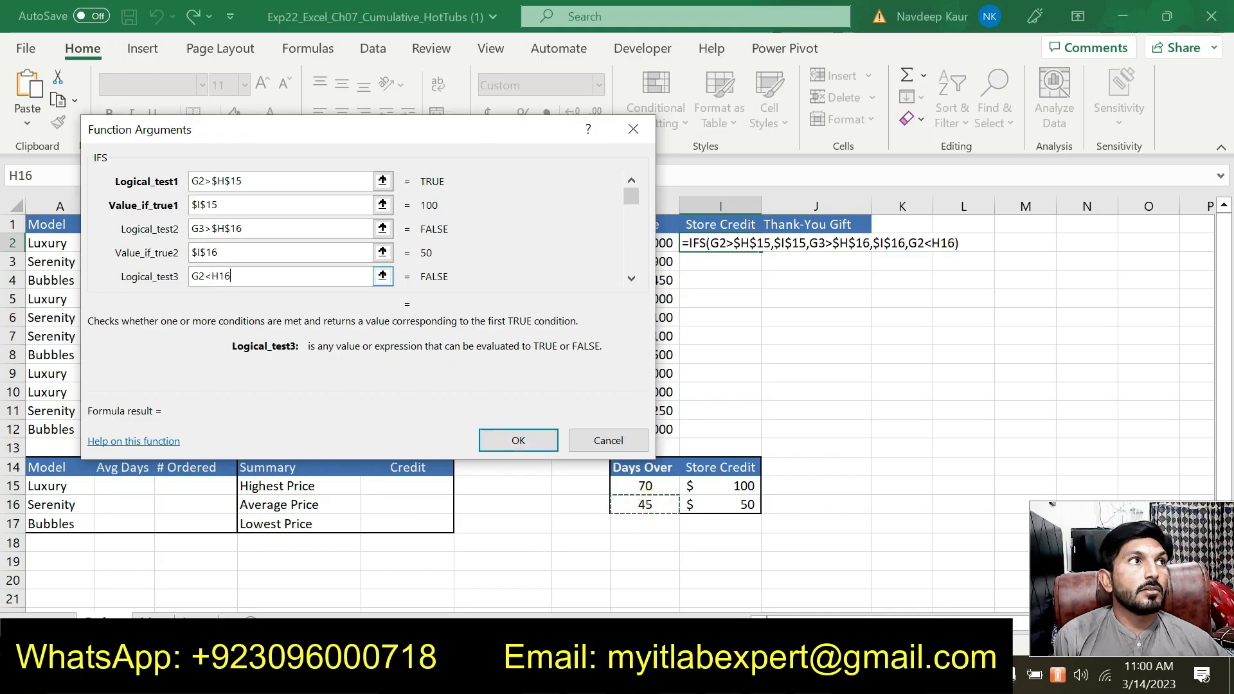
- Make the H16 reference in the third IFS logical test absolute, as $H$16
left_click(212, 276)
left_click(212, 277)
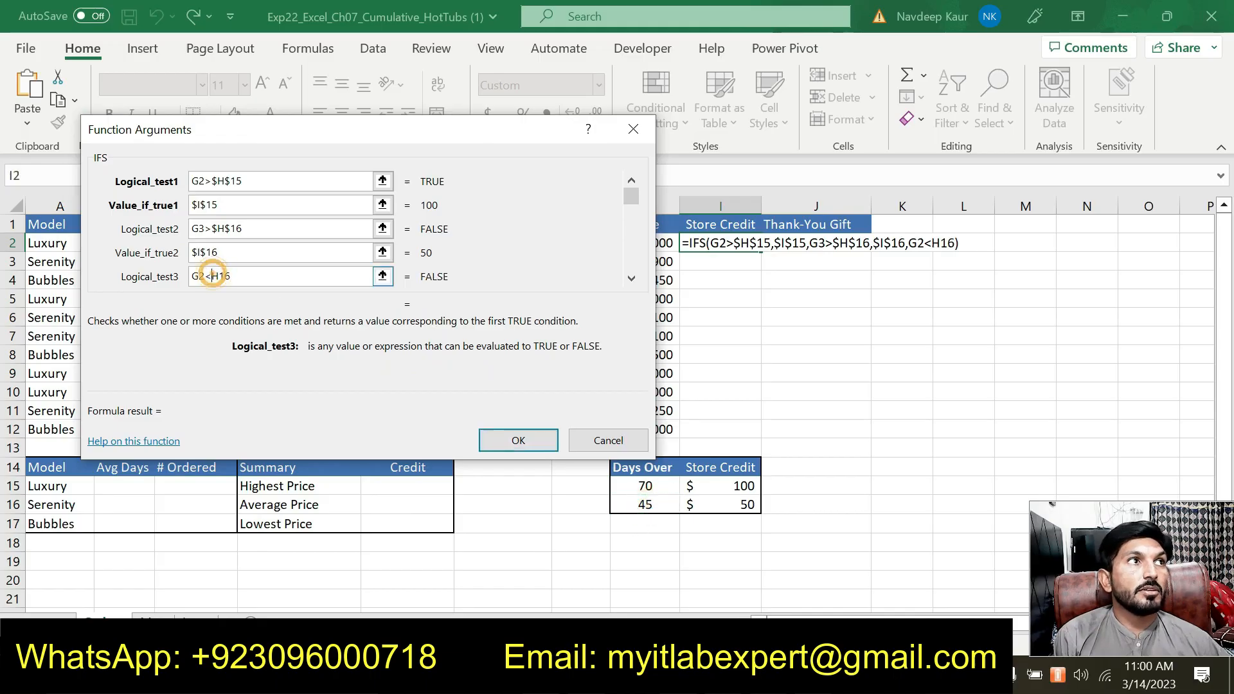
type("$H")
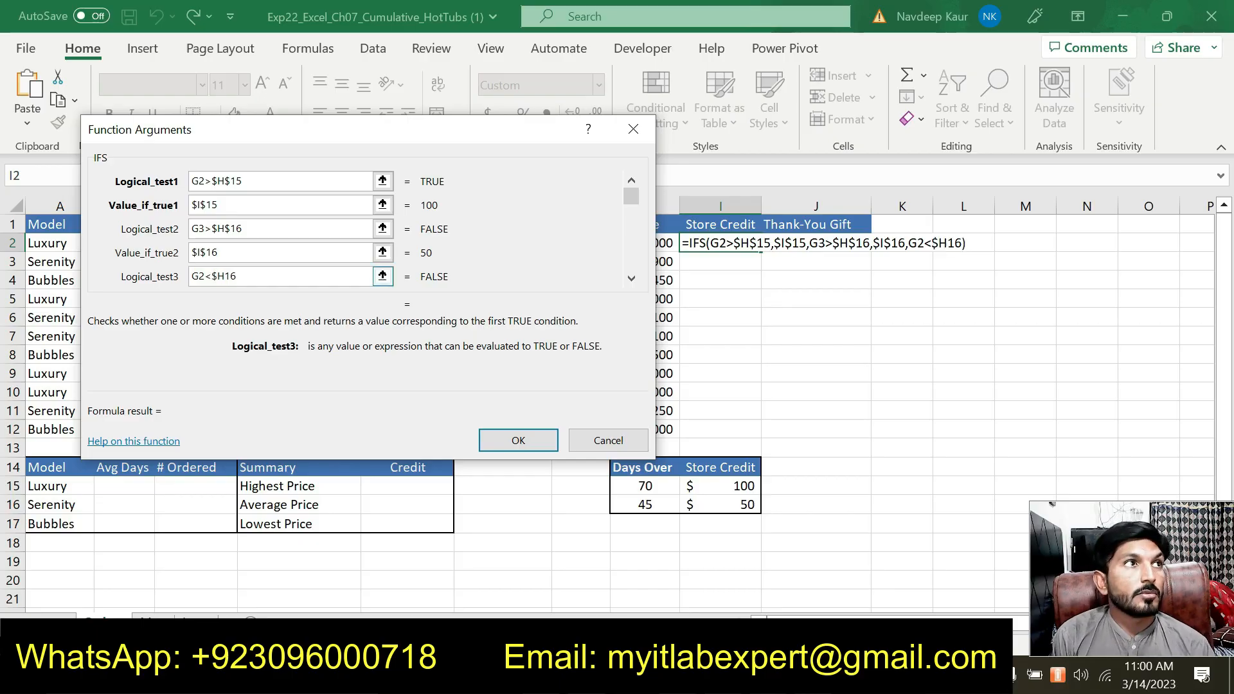
type("$")
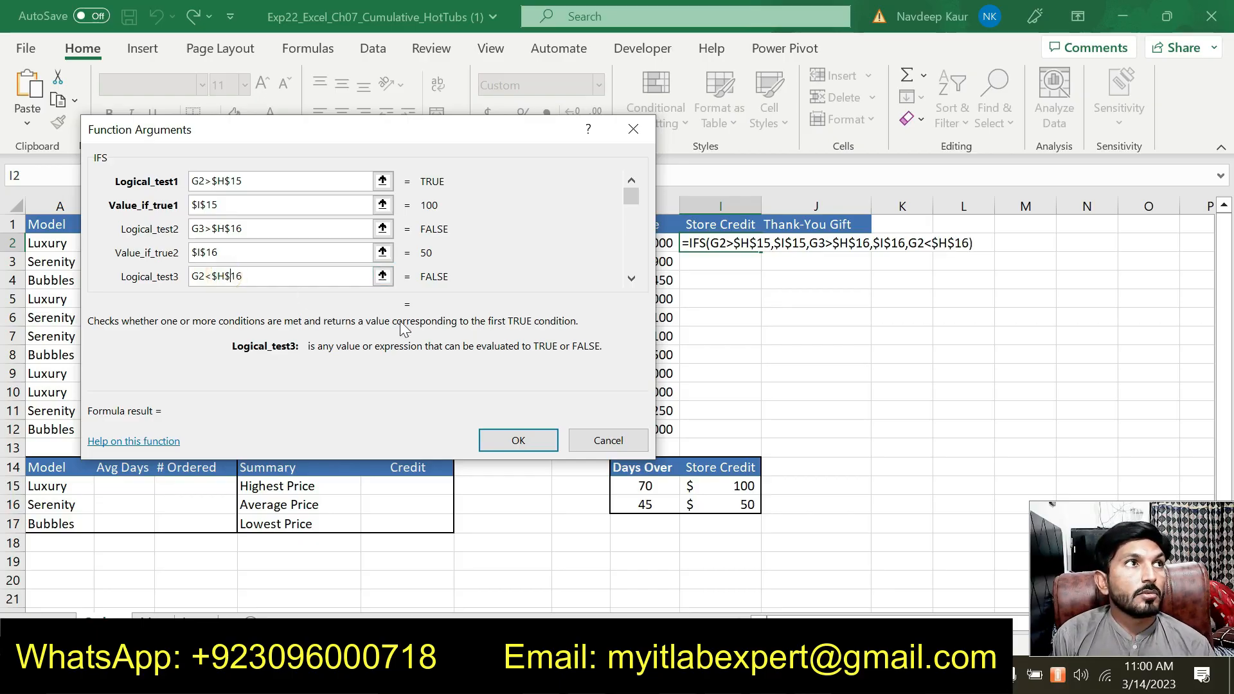
- Set the third IFS value if true to the text "$0" and insert the completed function in I2
left_click(632, 277)
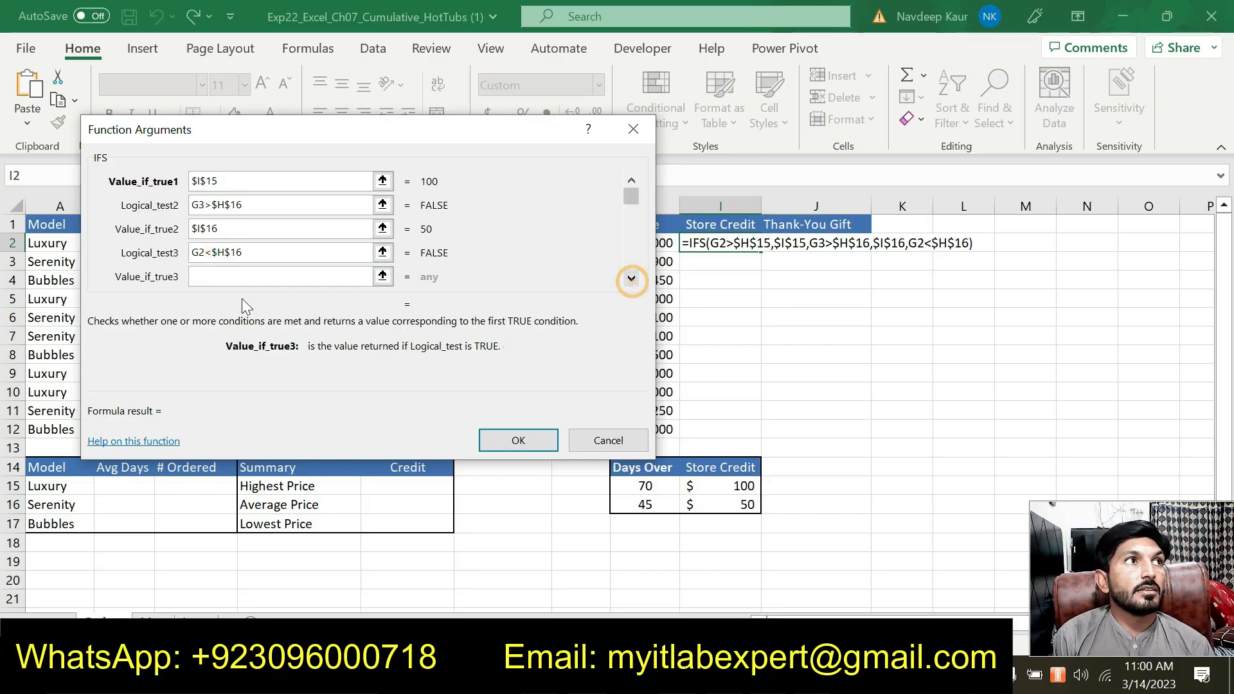
left_click(225, 276)
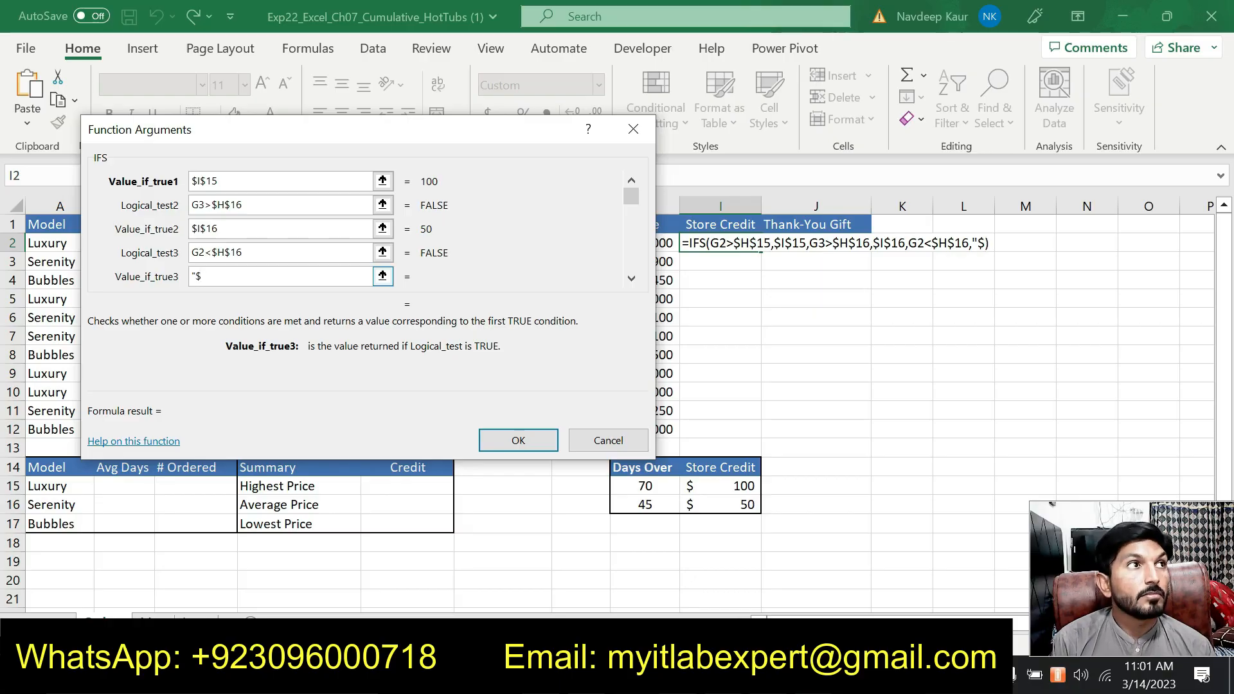
type("\"")
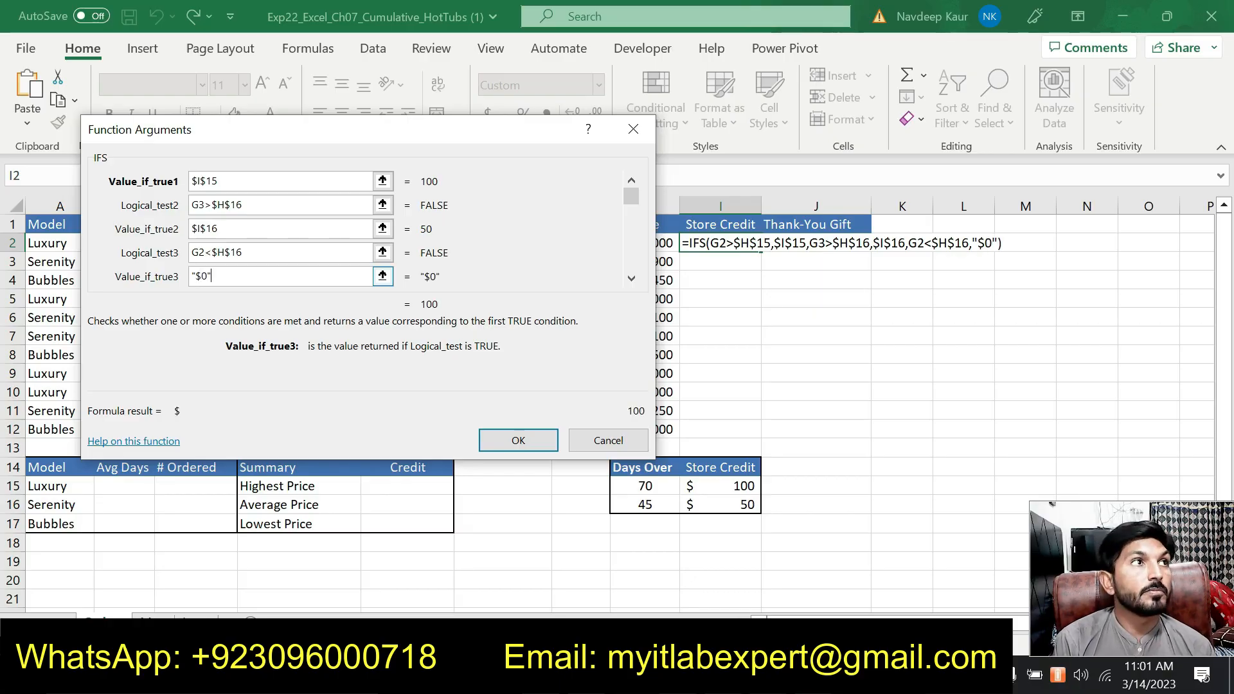
left_click(522, 440)
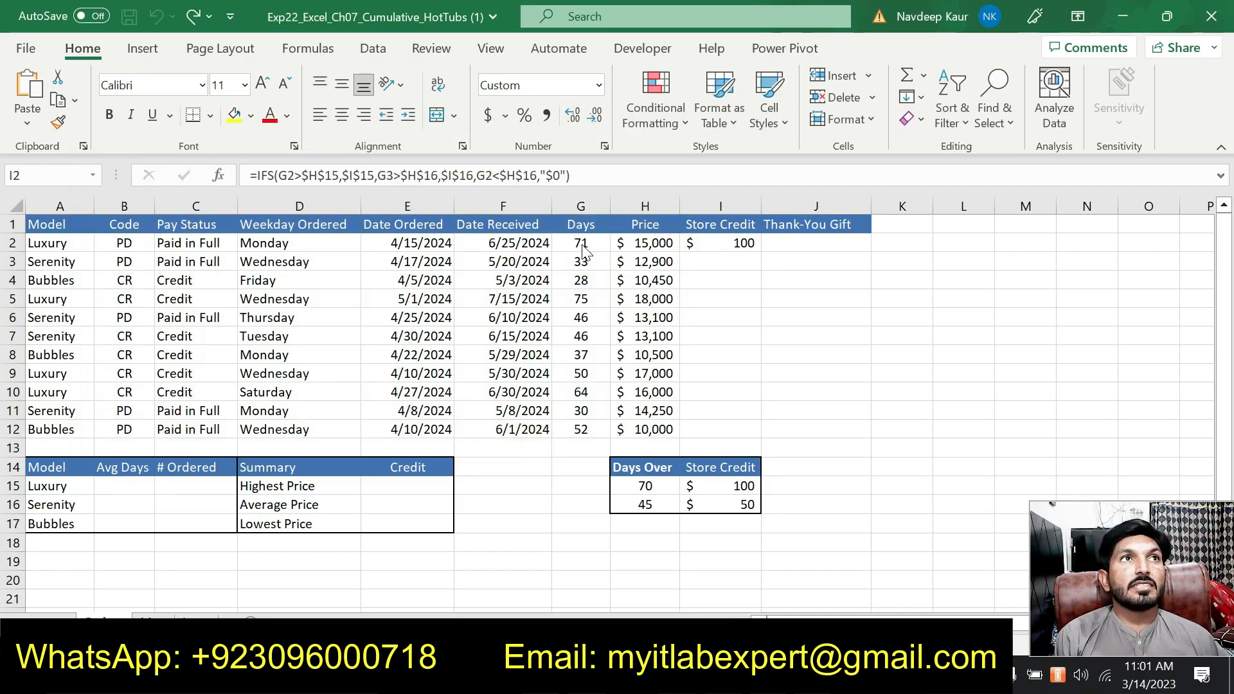
- Copy the IFS function from I2 to I3:I12 and check the formula in I4 against the days in G4
left_click(736, 251)
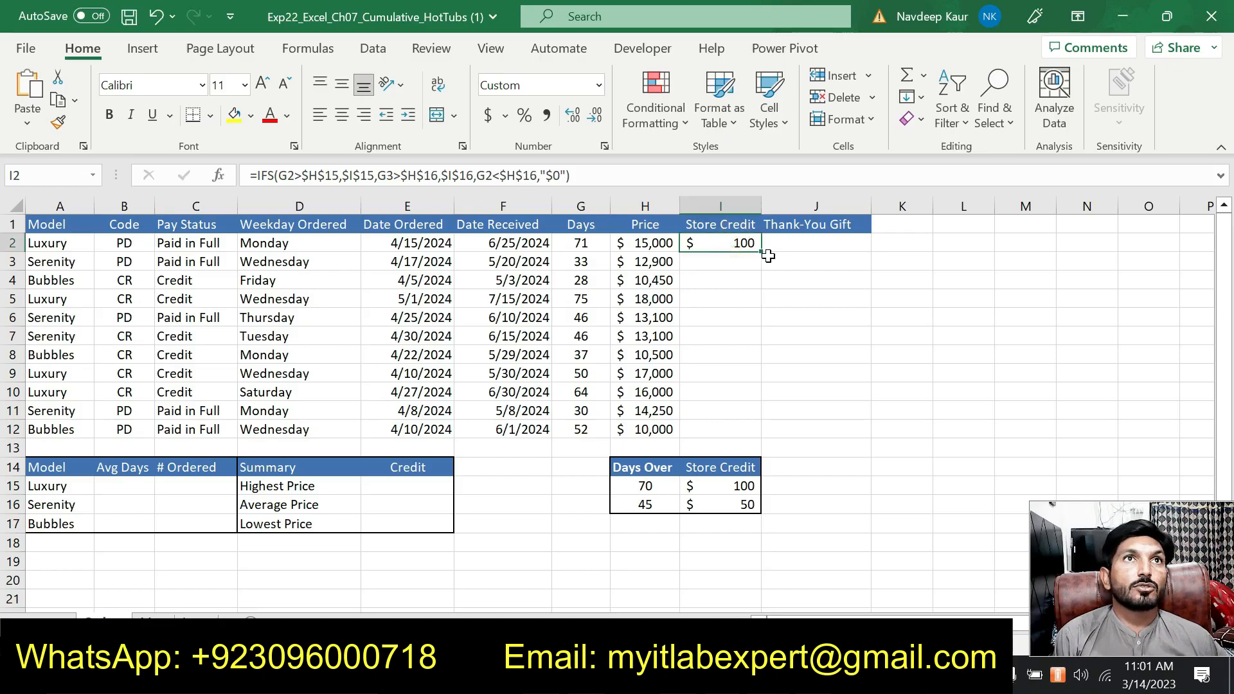
left_click_drag(763, 253, 757, 442)
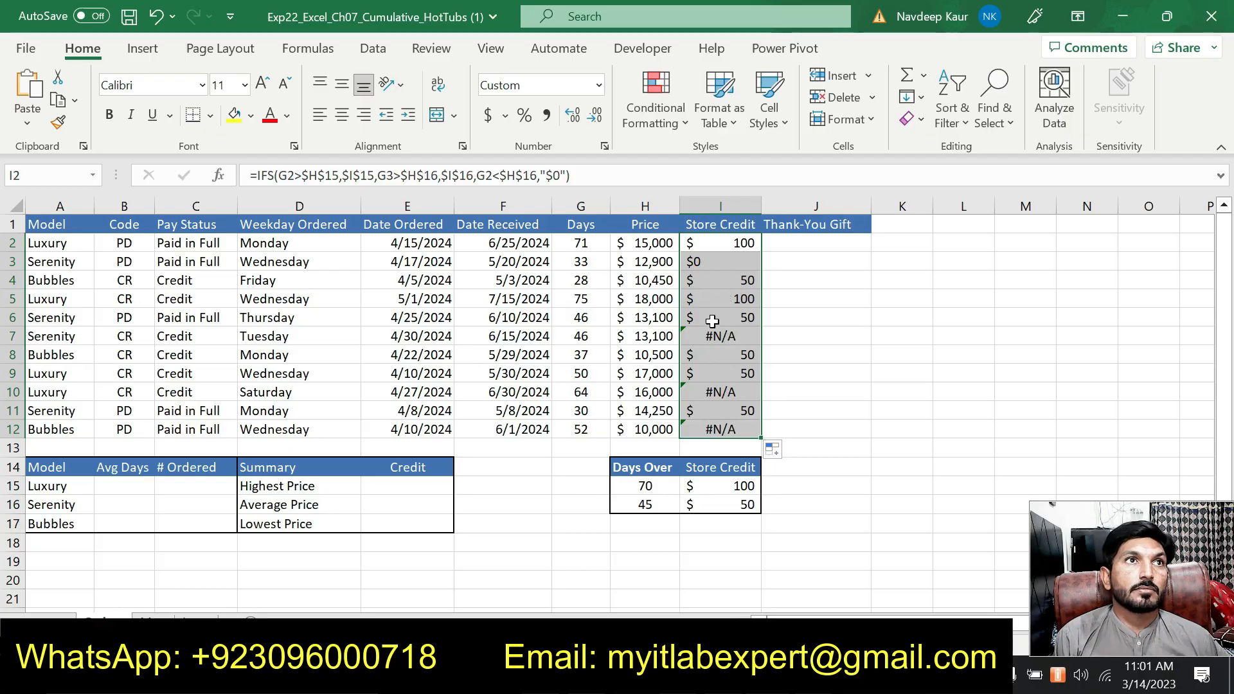
left_click(744, 278)
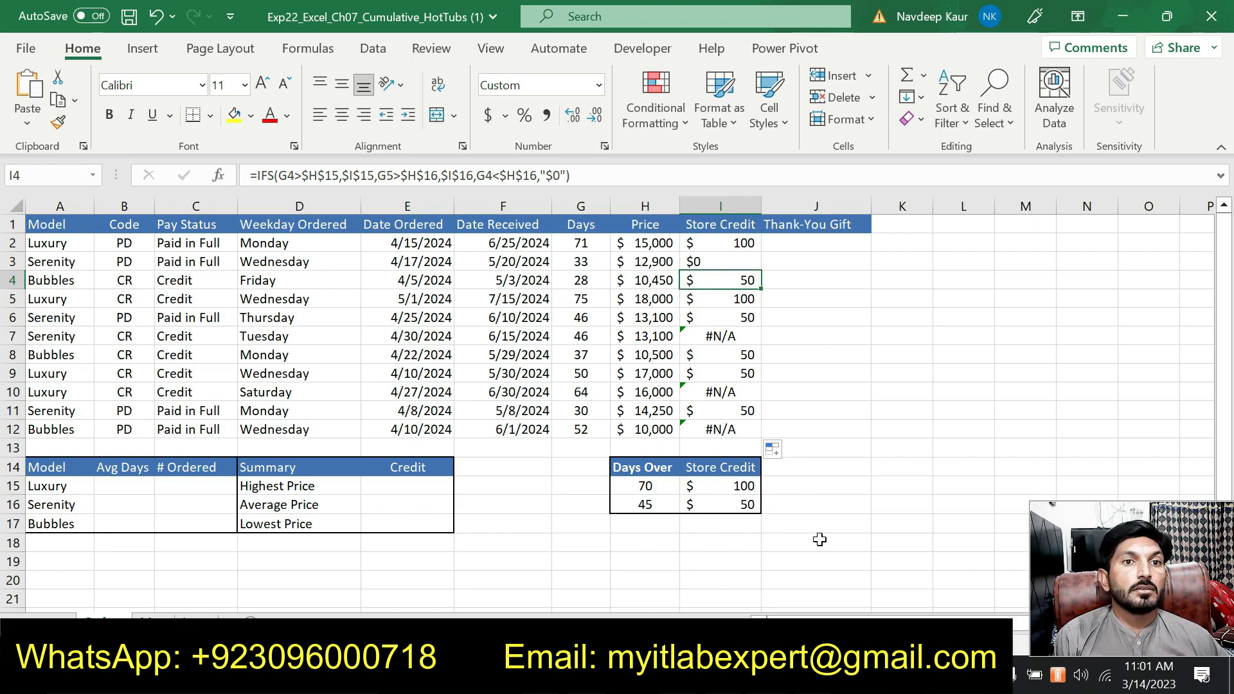
mouse_move(813, 676)
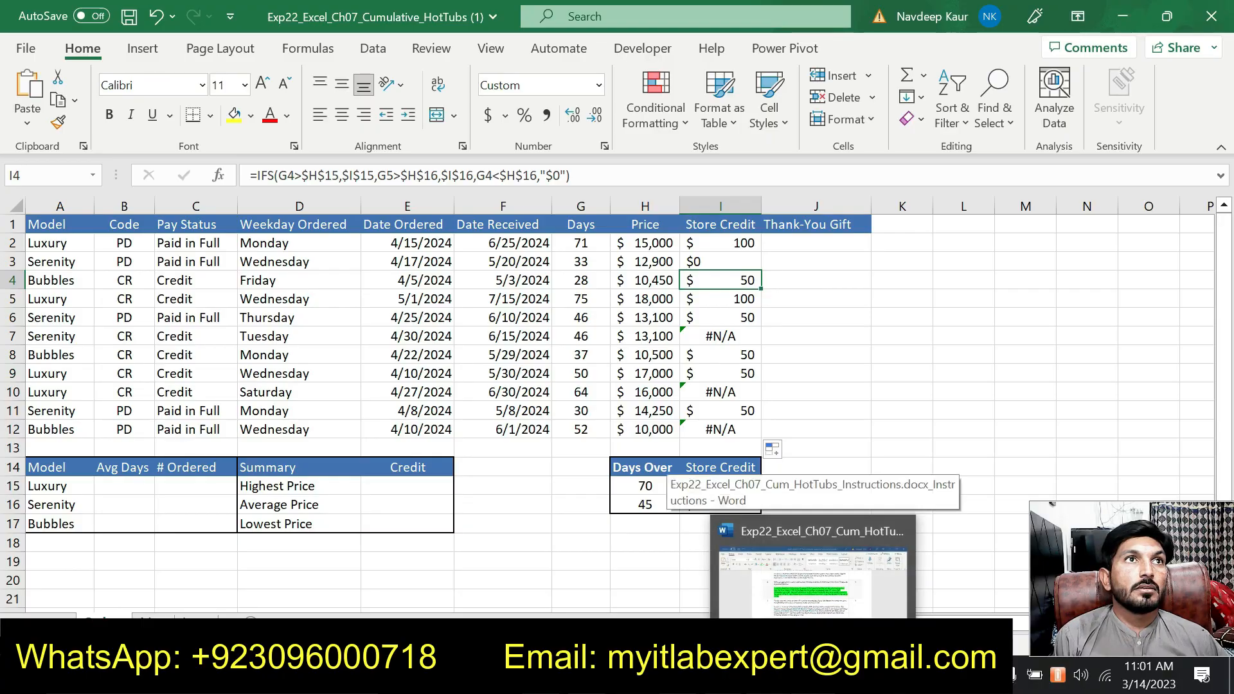
left_click(593, 281)
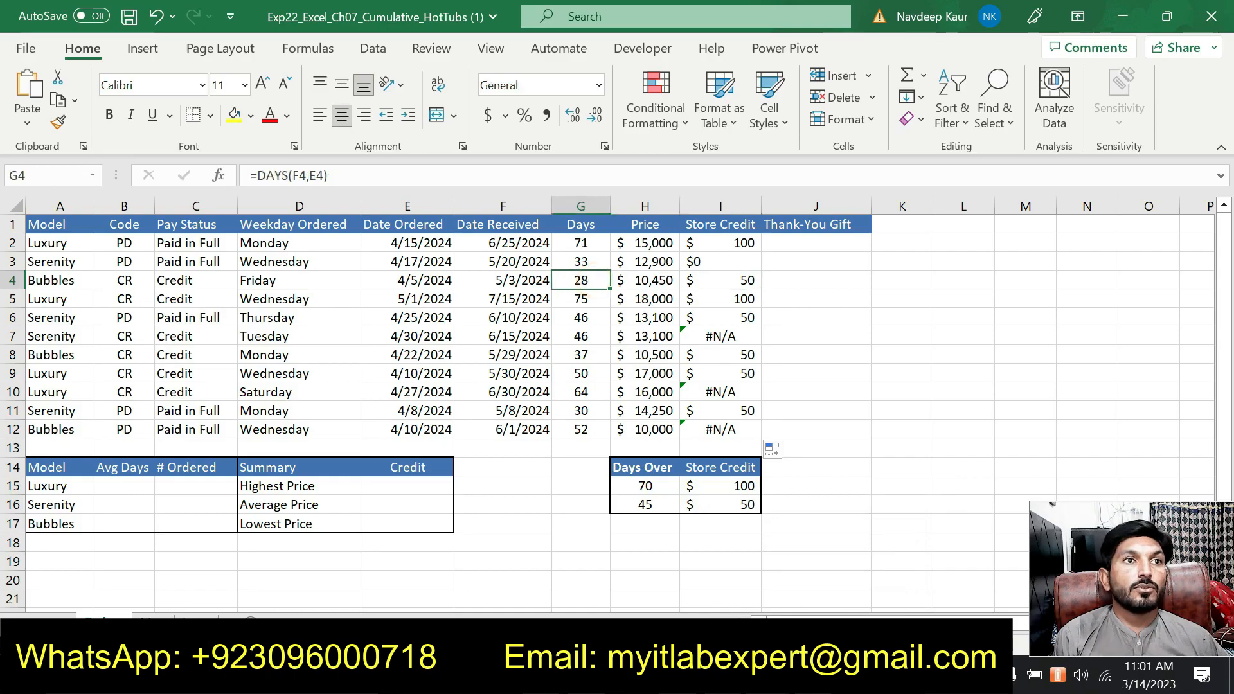
- Compare the Store Credit formulas in column I with the Days values and step 6 of the Word instructions
key("alt+Tab")
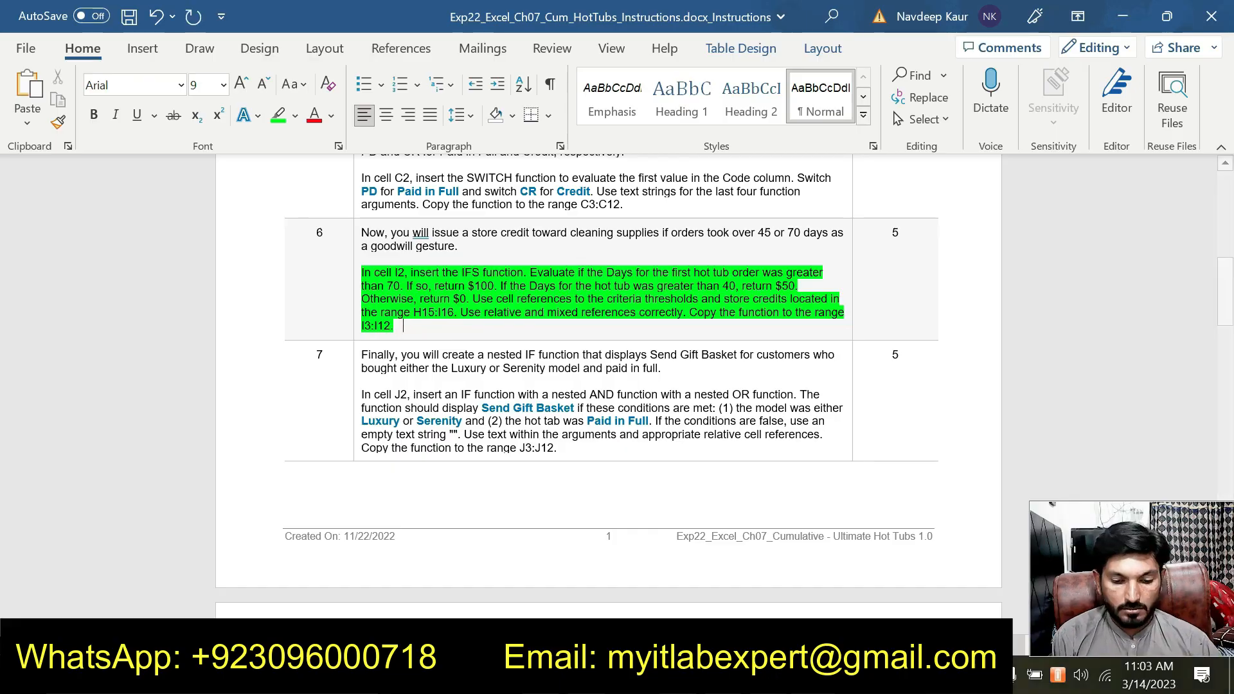
left_click(874, 675)
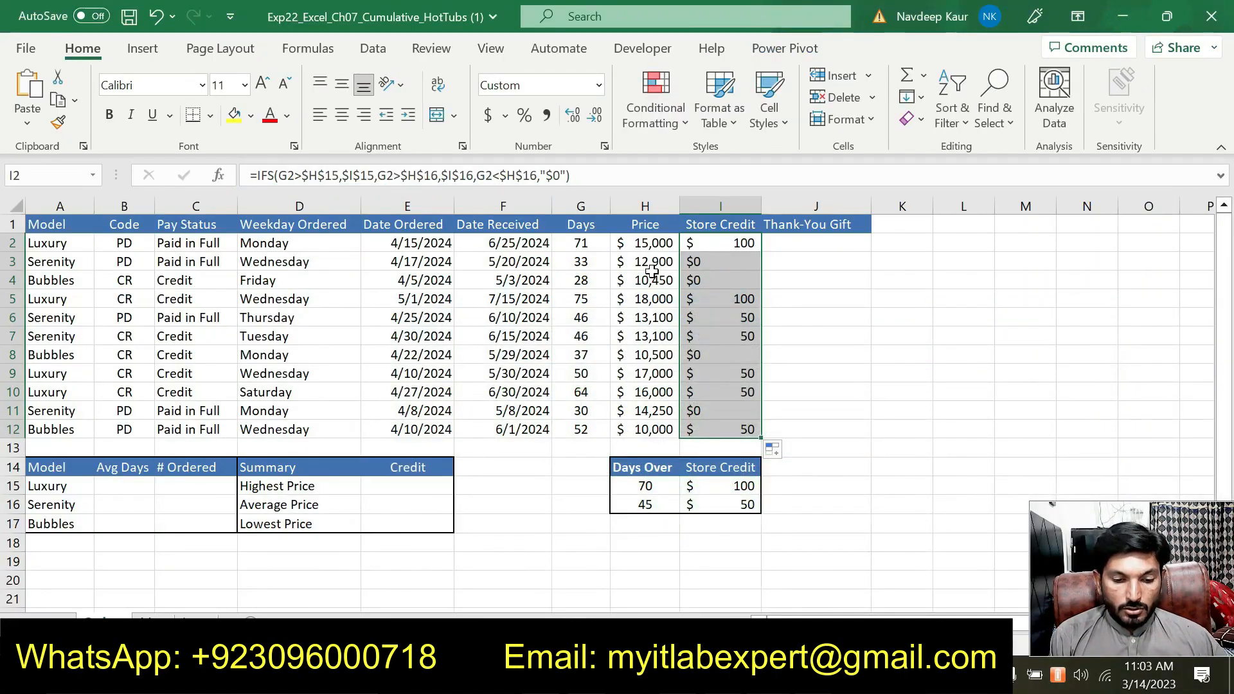
left_click(580, 248)
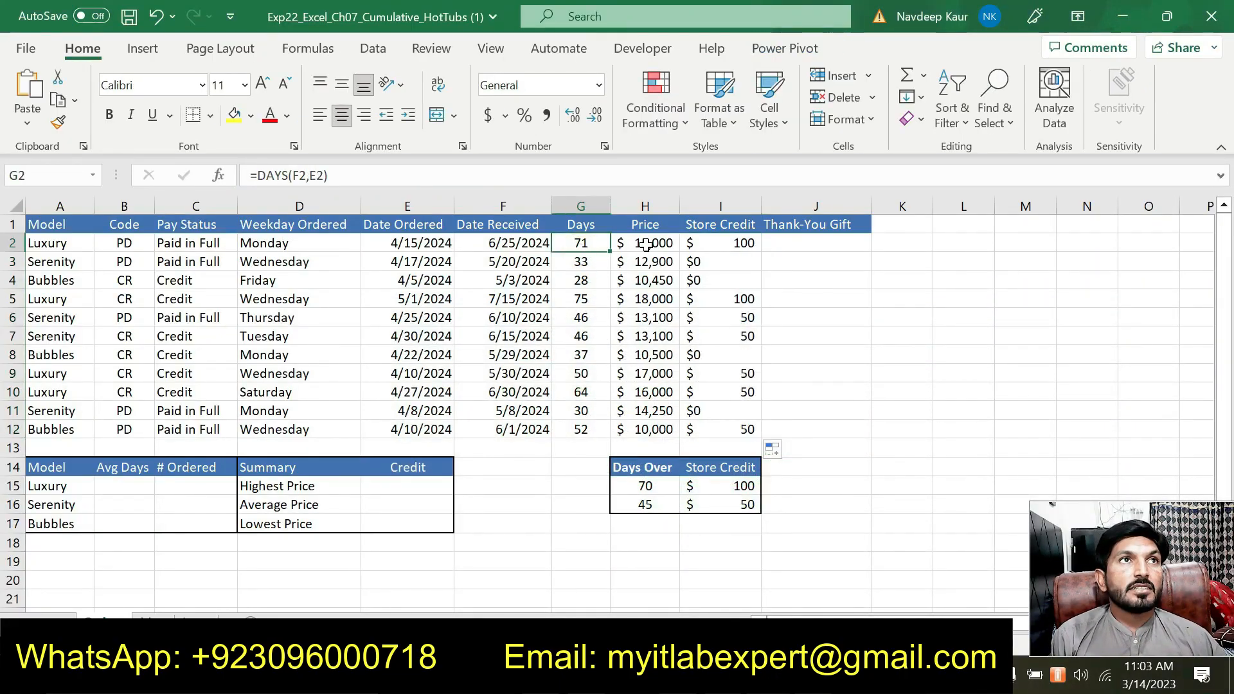
left_click(743, 243)
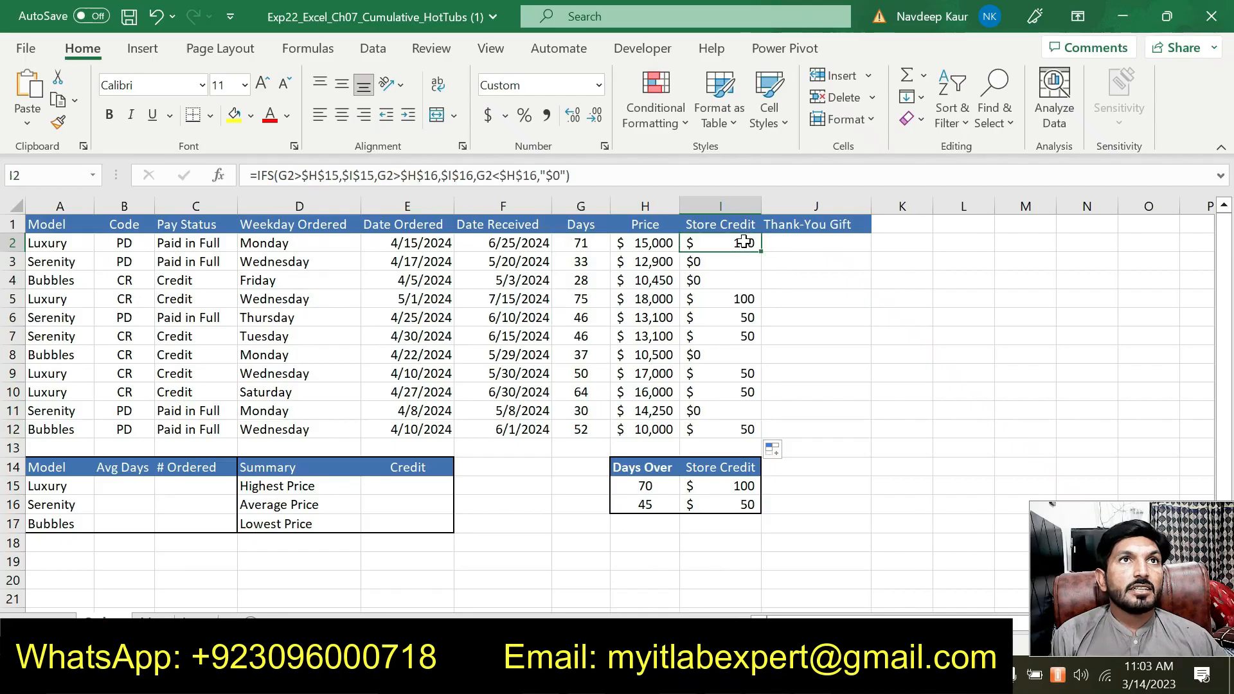
left_click(583, 262)
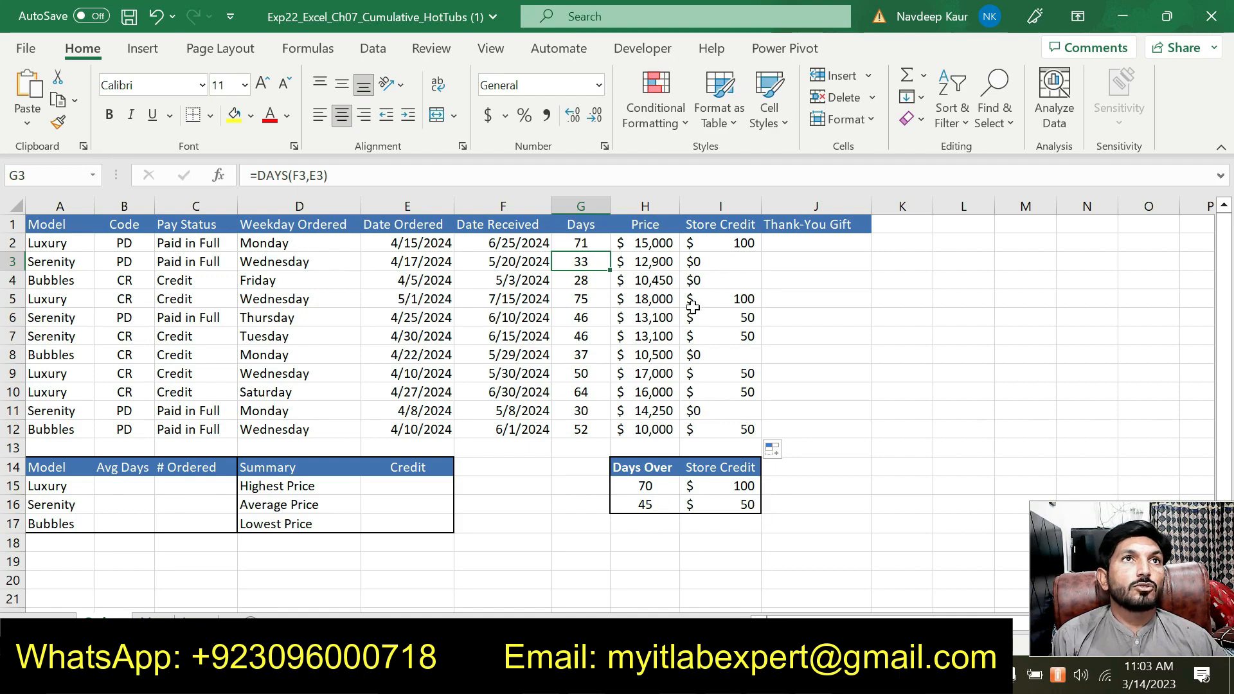
left_click(587, 317)
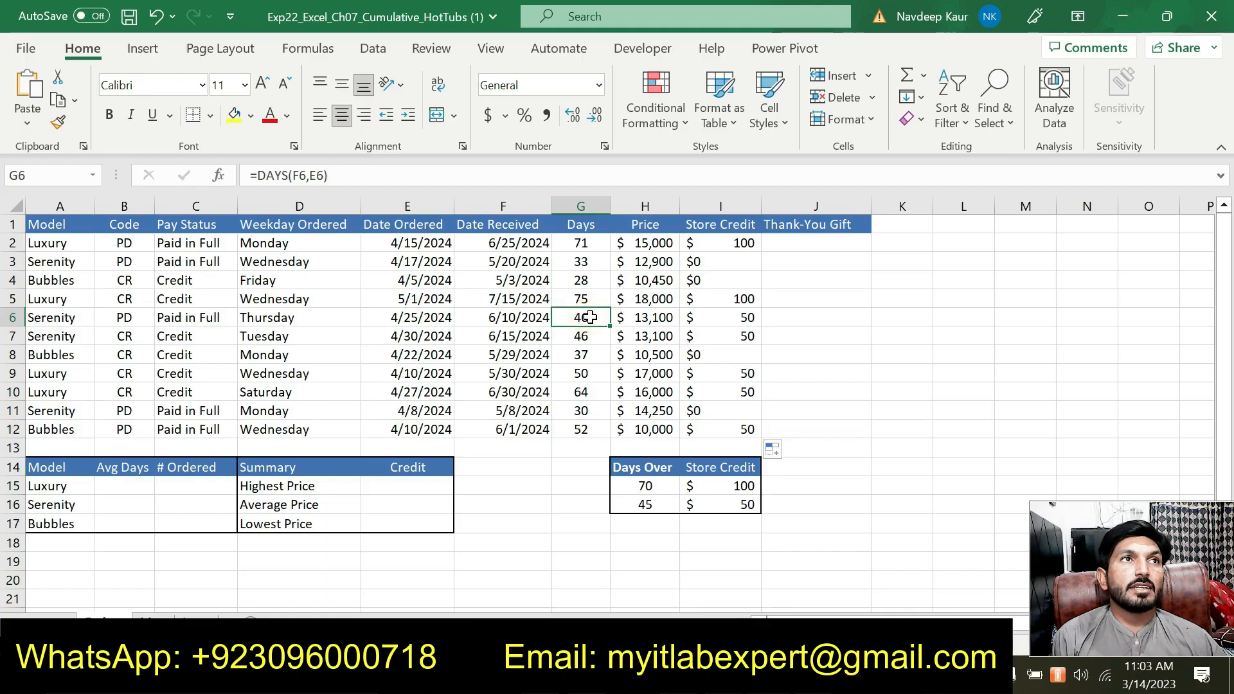
left_click(730, 318)
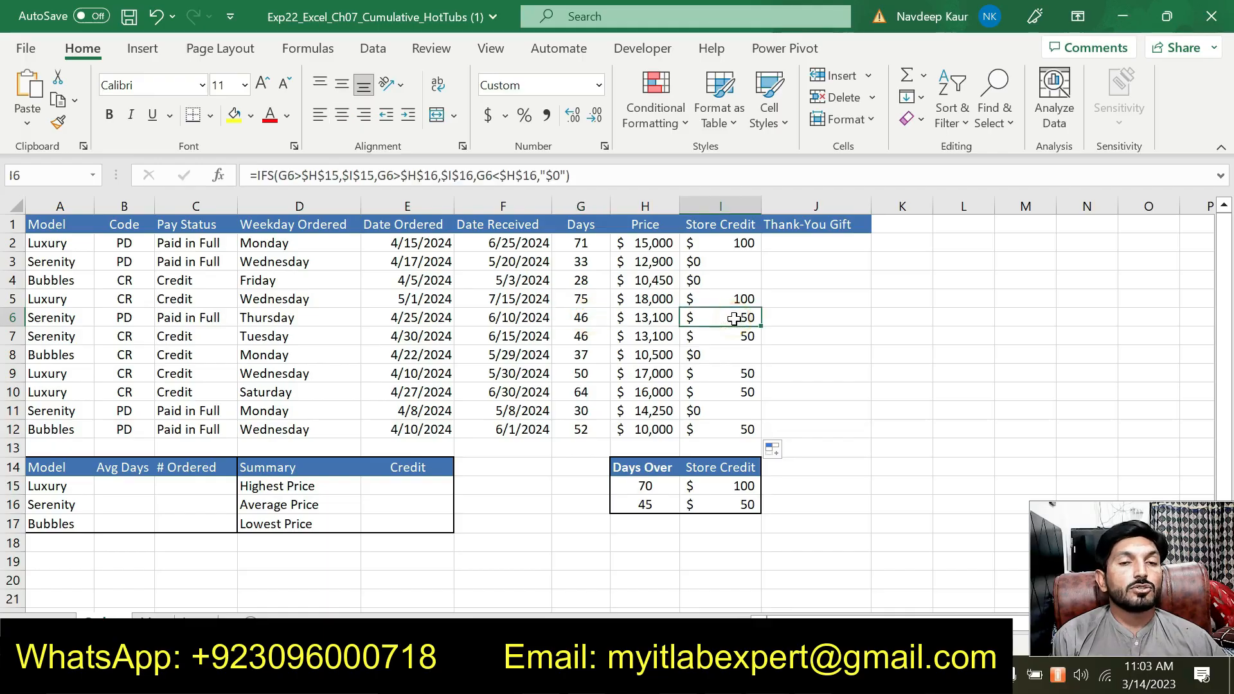
key("alt+Tab")
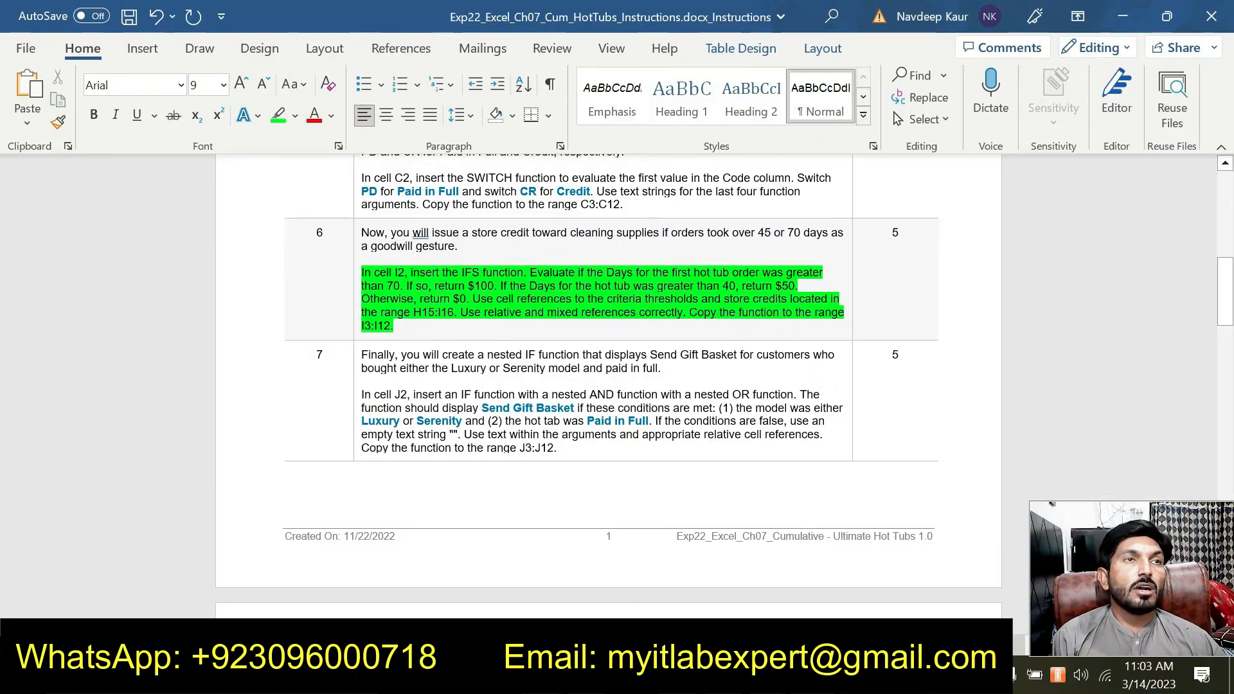
key("alt+Tab")
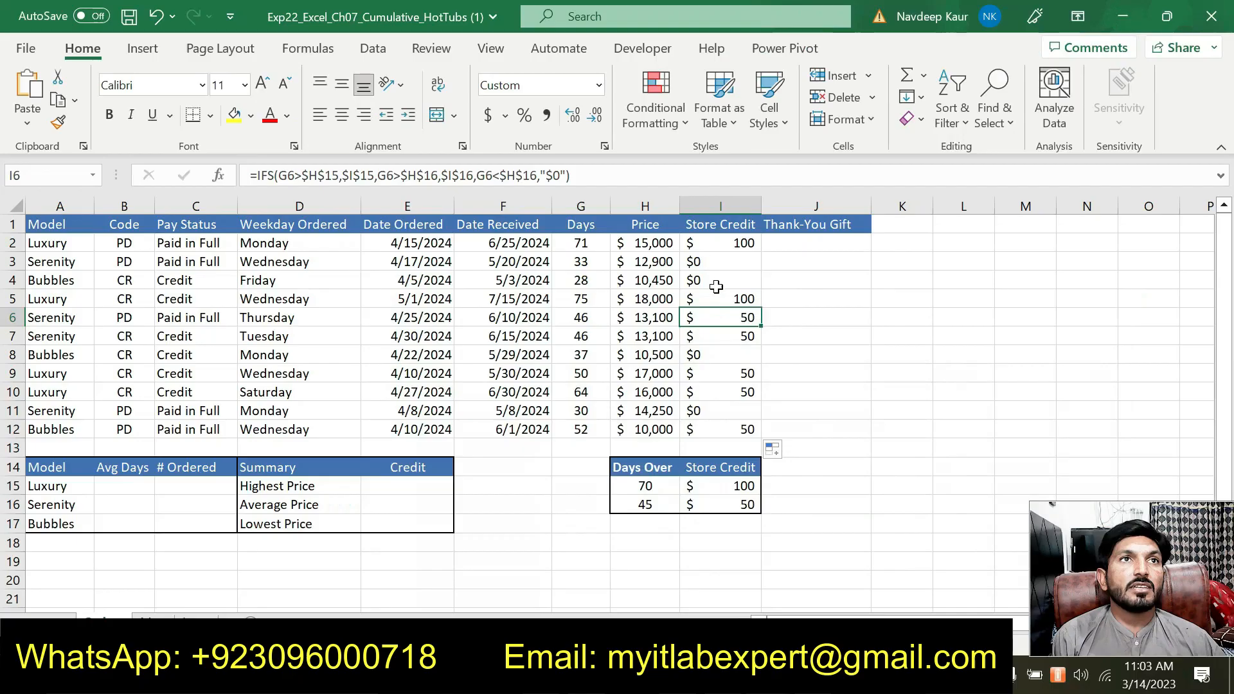
left_click(717, 245)
left_click(717, 386)
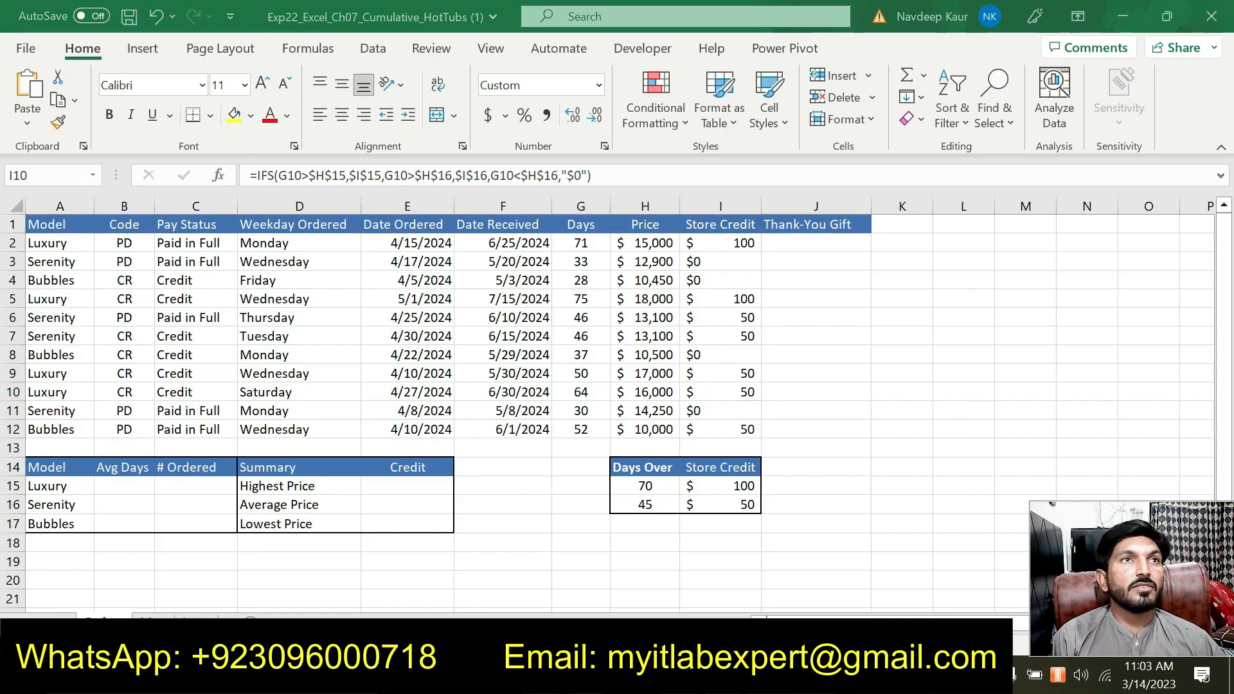
- Switch to the Word instructions and remove the green highlight from the IFS paragraph of step 6
key("alt+Tab")
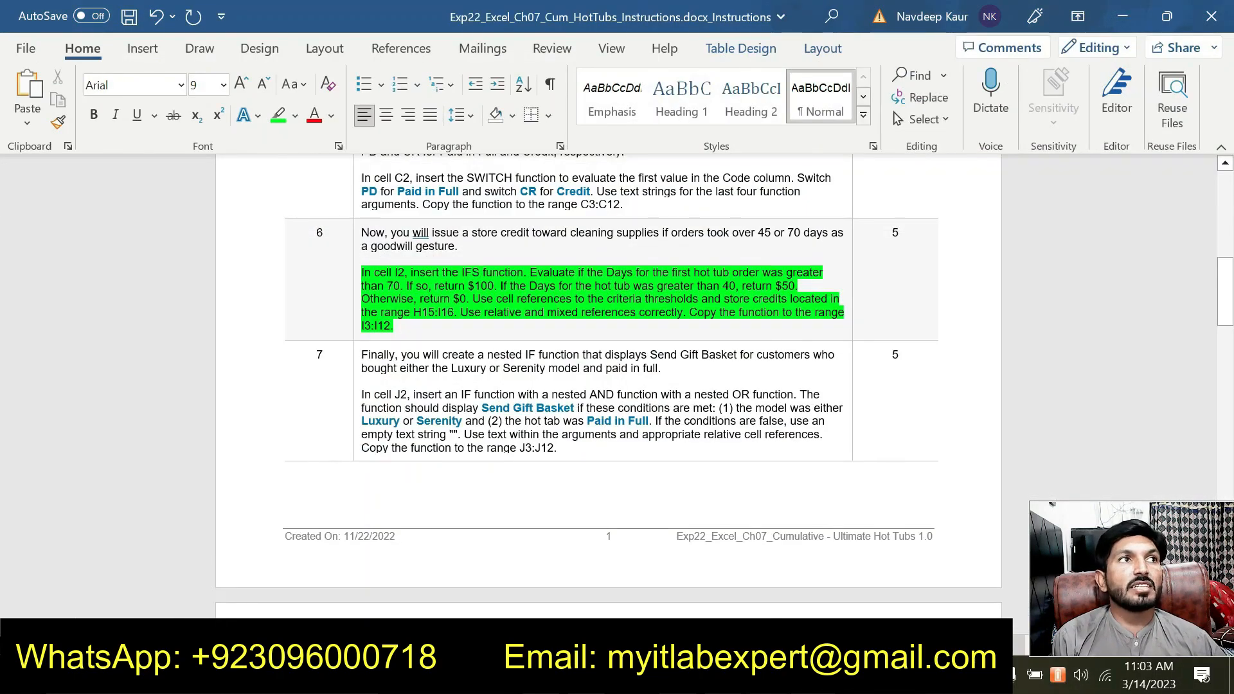
left_click_drag(403, 326, 364, 273)
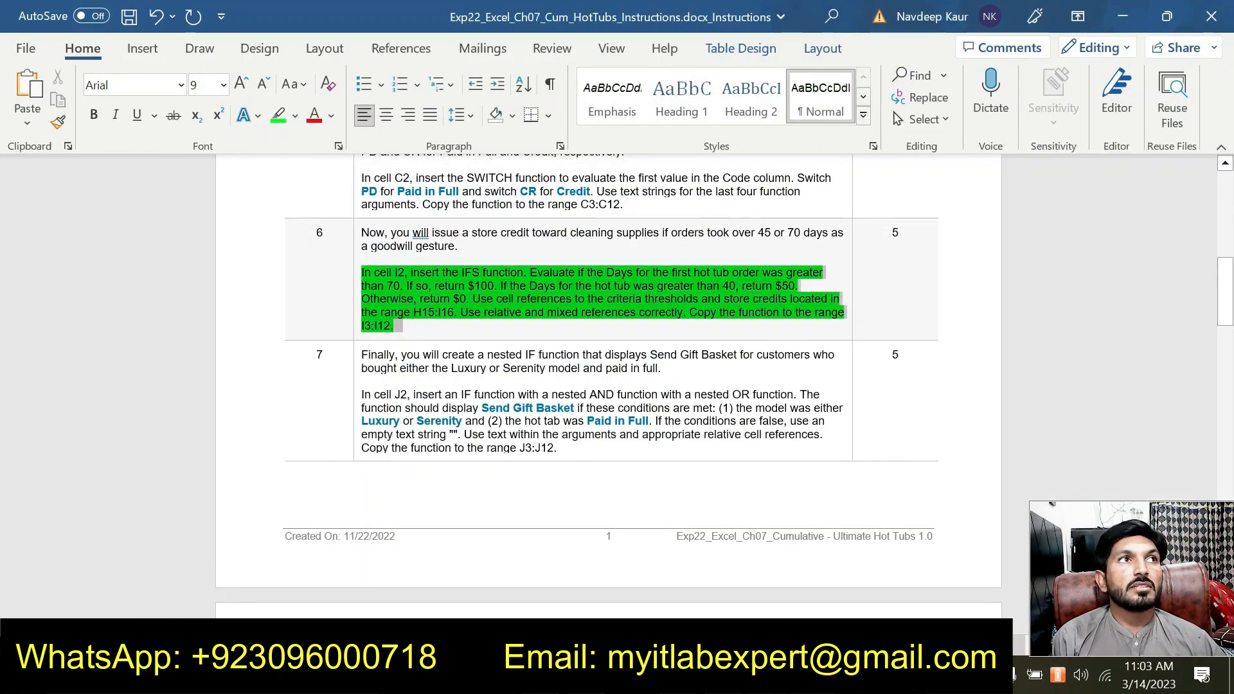
left_click(436, 235)
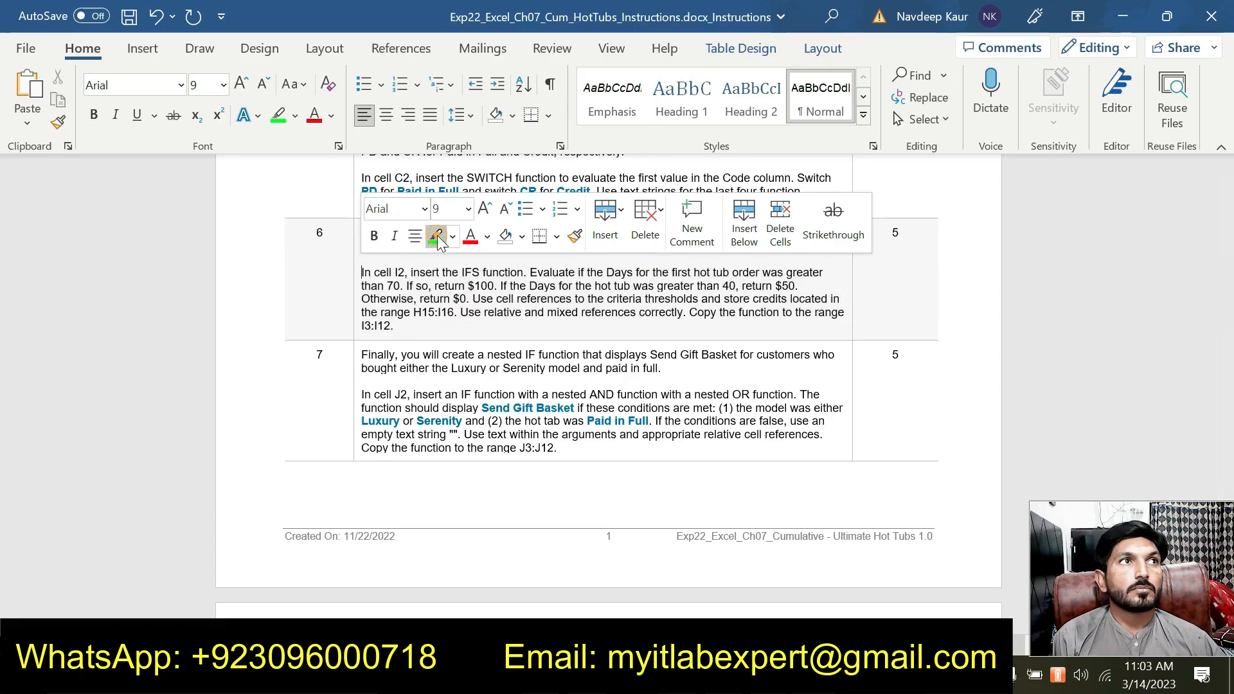
- Review the step 7 instructions for the nested IF, AND and OR function in cell J2
mouse_move(557, 448)
left_mouse_down()
mouse_move(361, 421)
mouse_move(360, 354)
left_mouse_up()
left_click(456, 370)
left_click(582, 455)
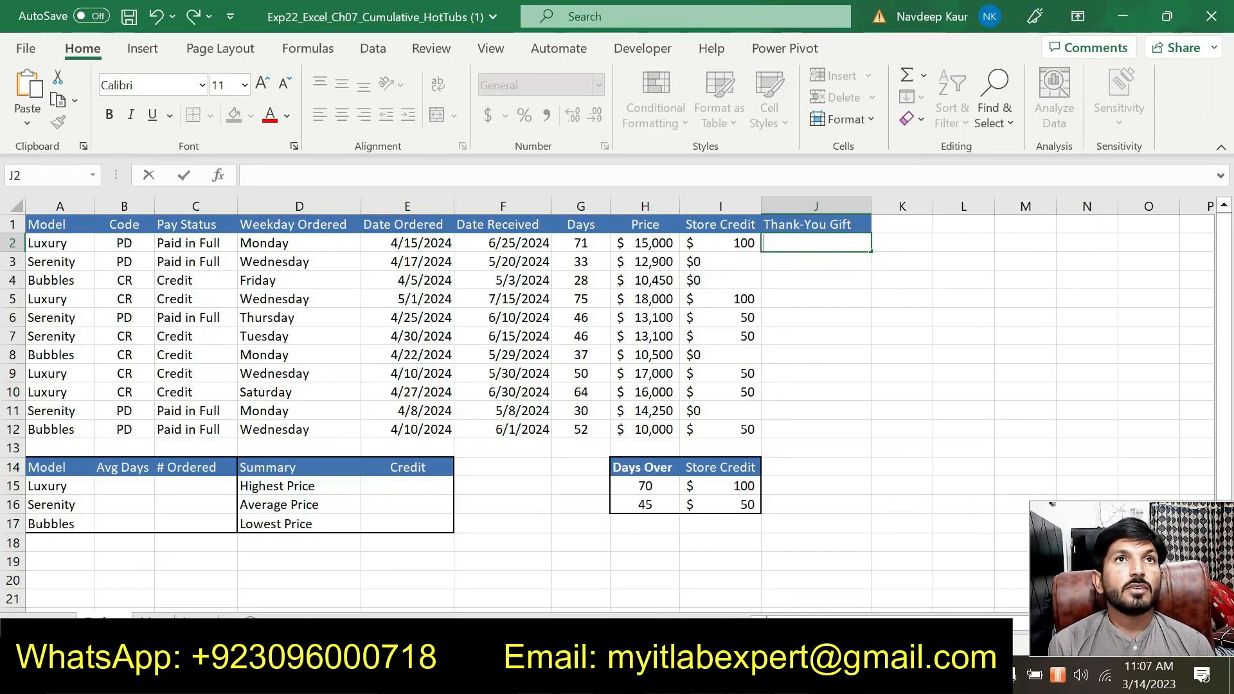
- Switch to the Excel workbook and start an IF function in J2 with nested AND and OR functions as its logical test
type("=if")
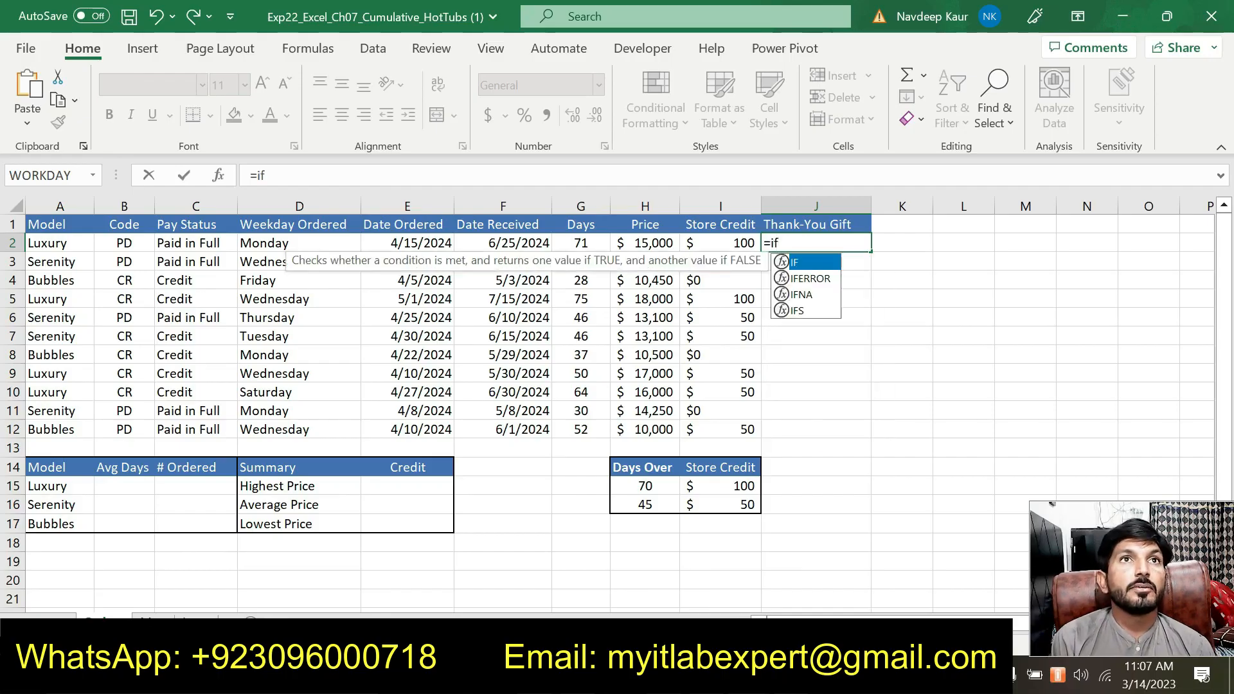
double_click(803, 264)
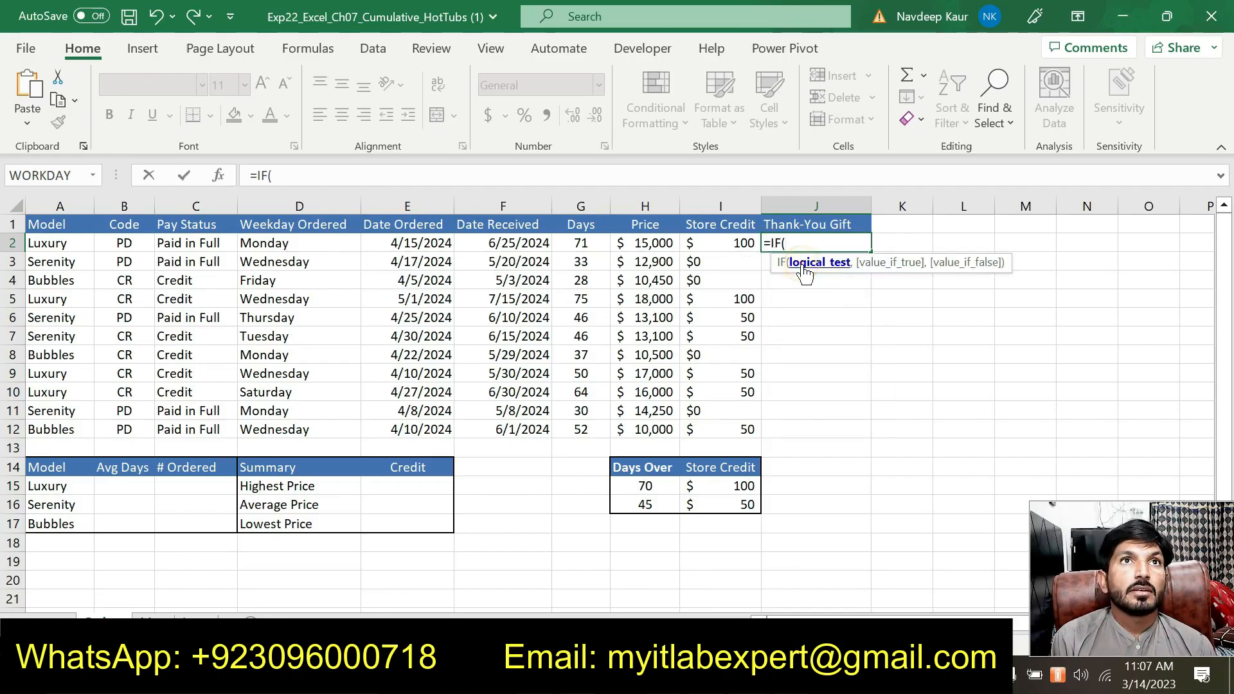
type("And")
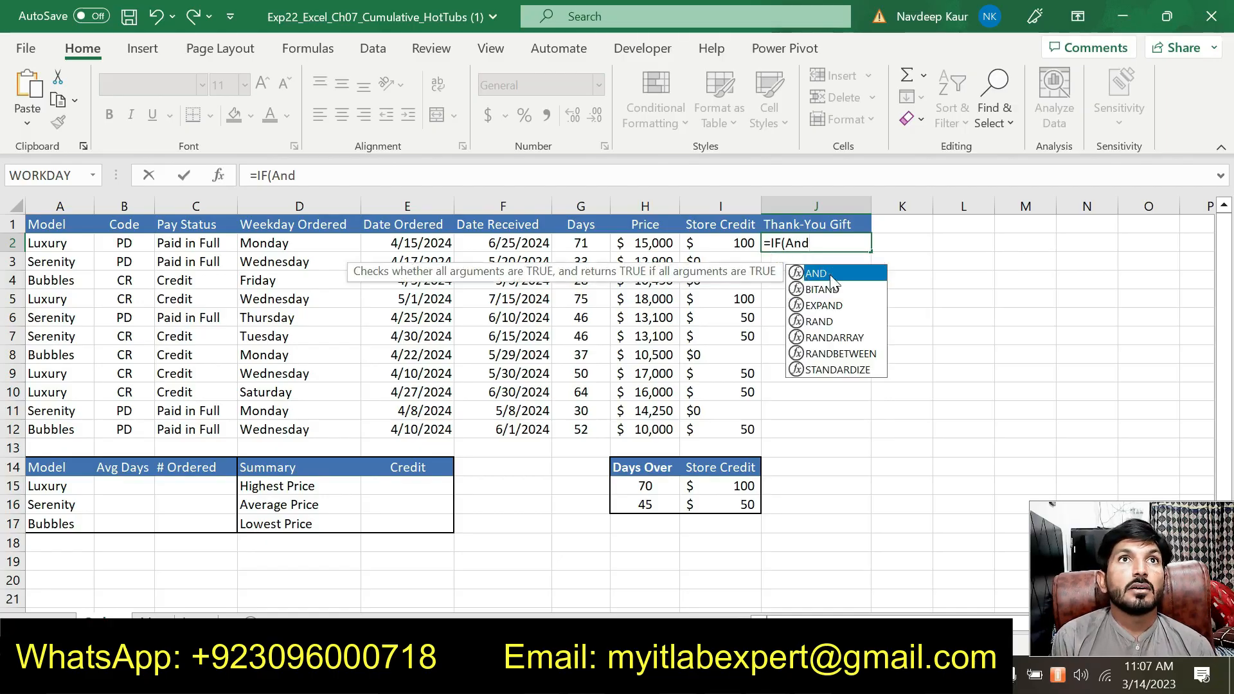
double_click(829, 275)
type("Or")
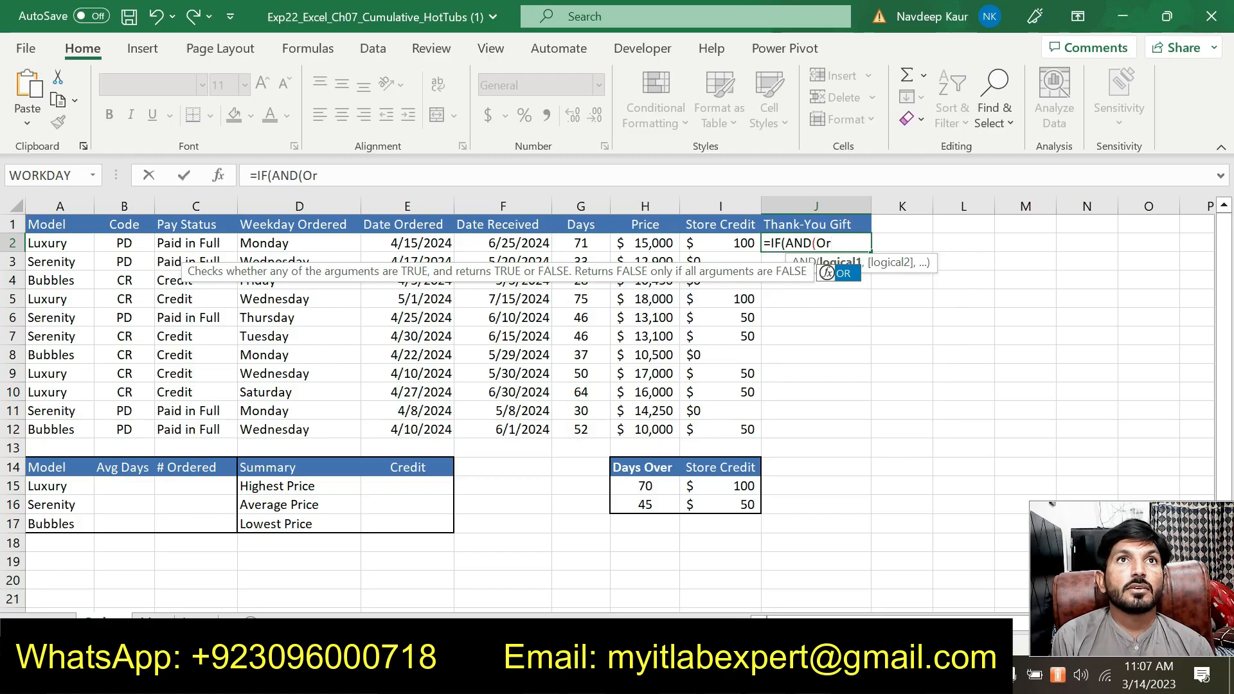
double_click(840, 275)
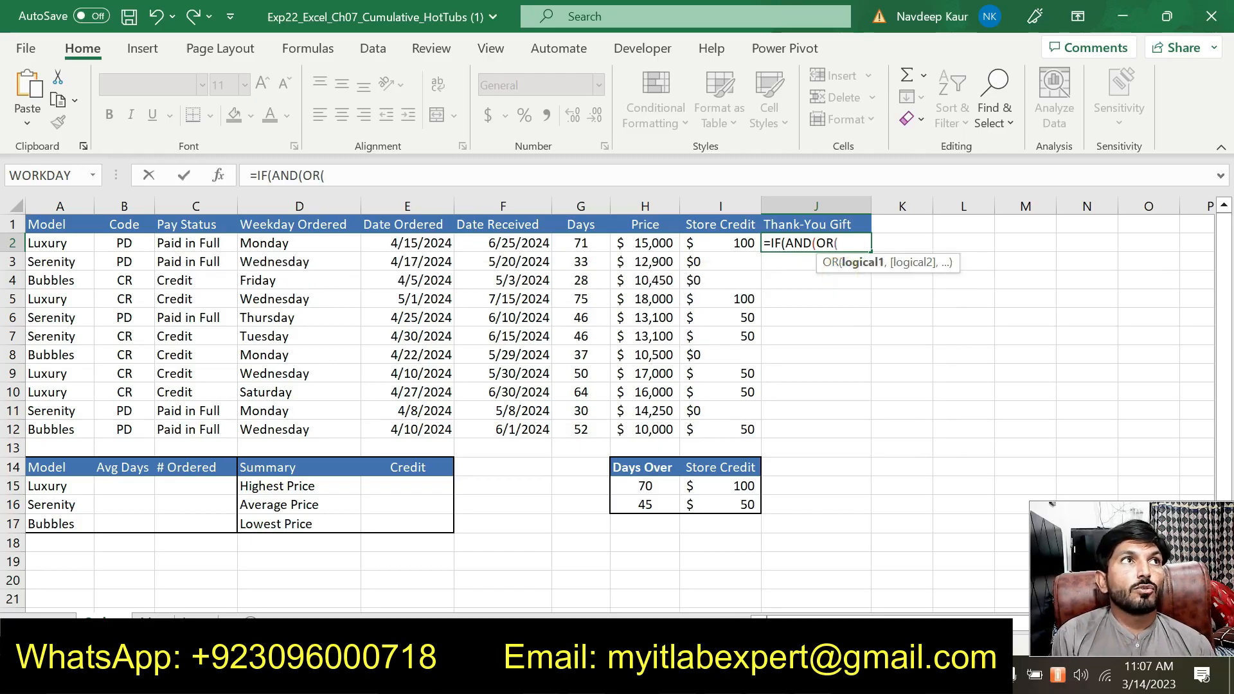
- Fill the OR function in J2 with the conditions A2="Luxury" and A2="Serenity" and close its parenthesis
left_click(353, 175)
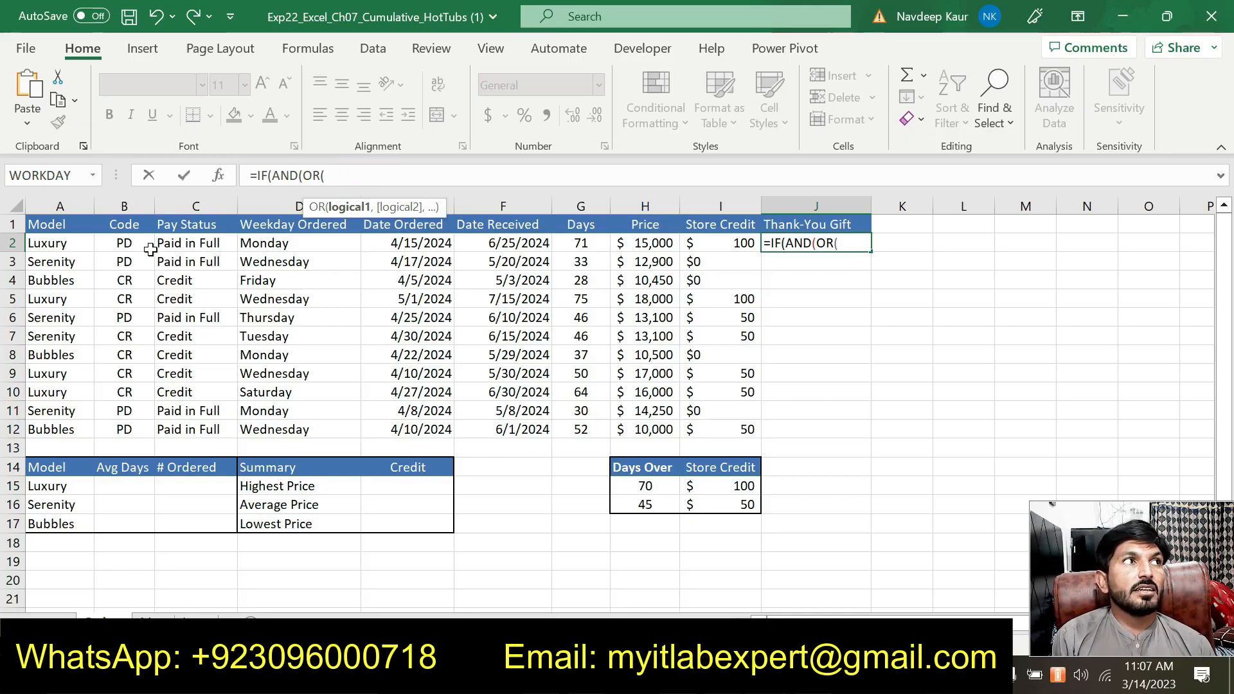
left_click(78, 245)
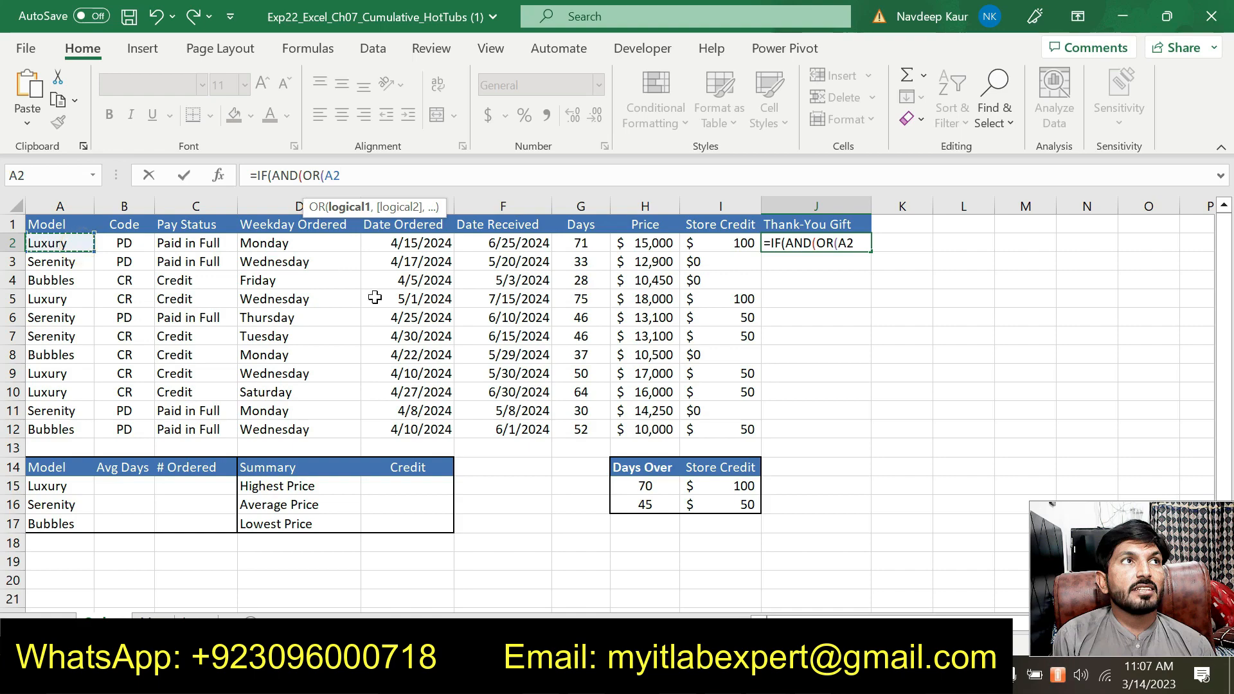
type("=")
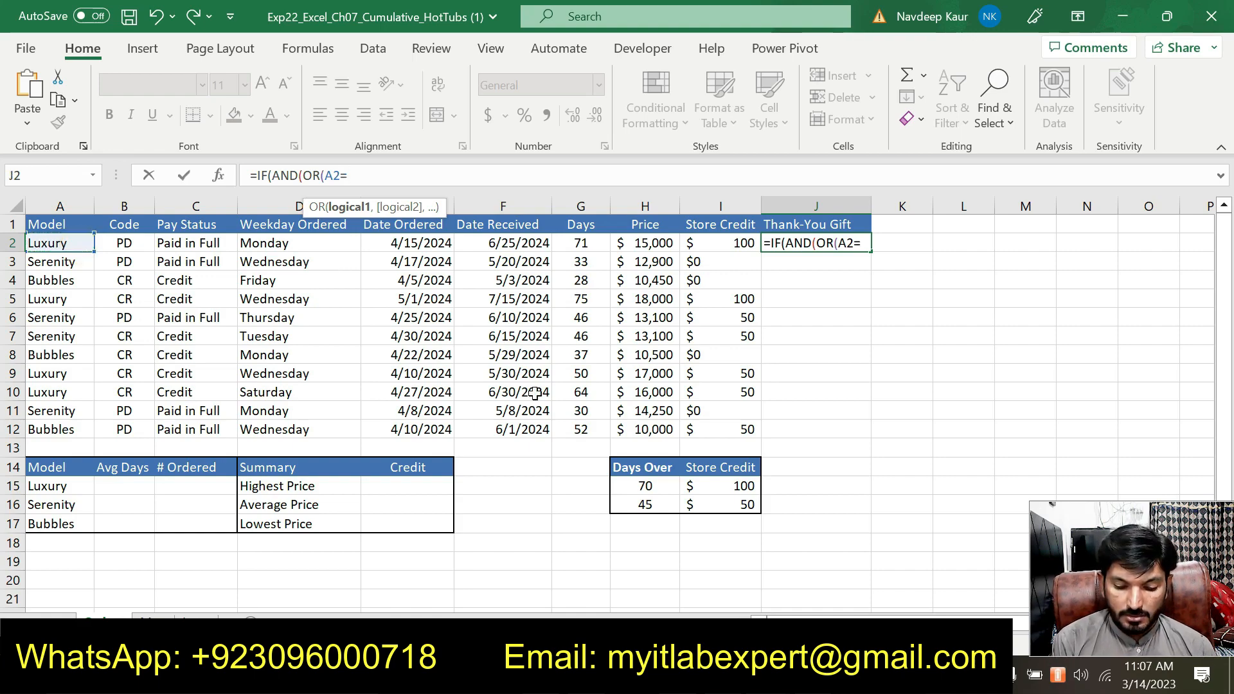
type("\"")
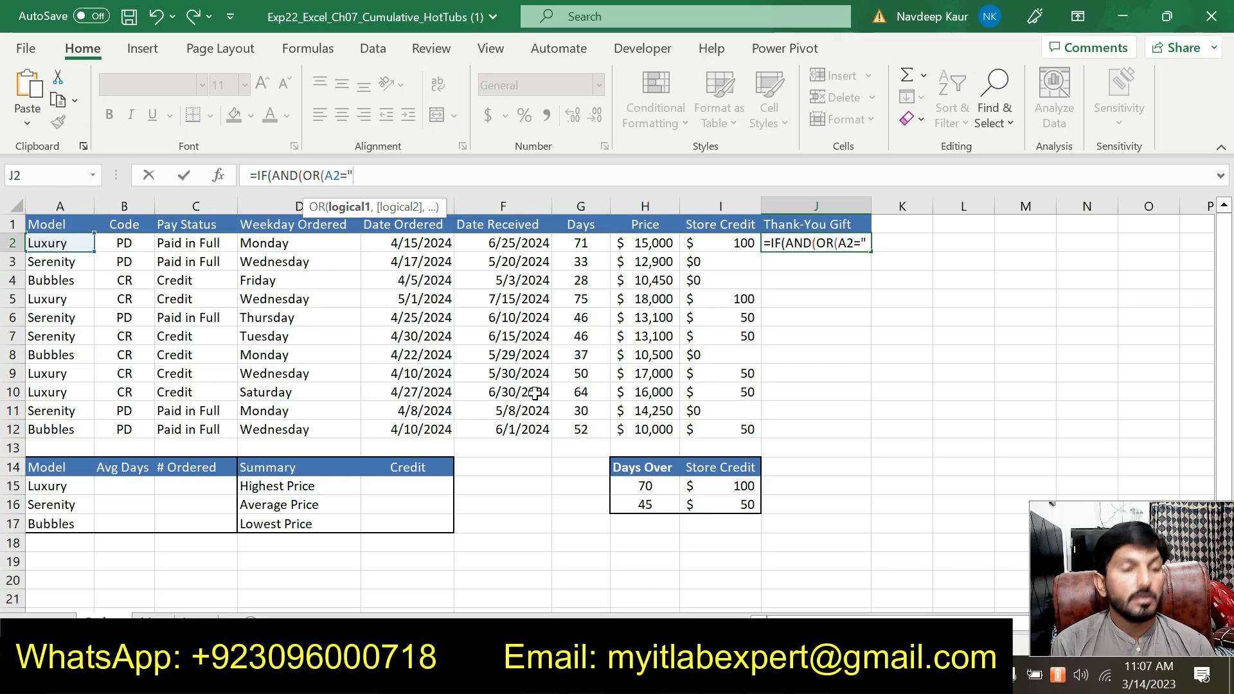
type("Lu")
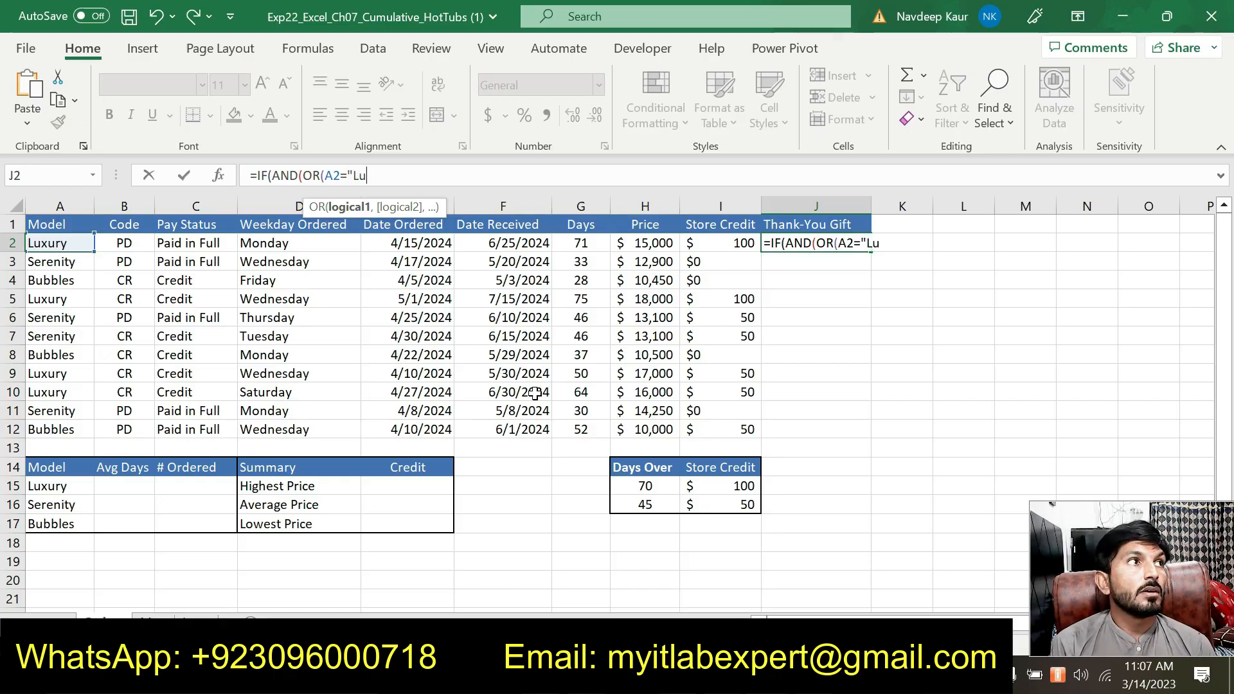
type("xury")
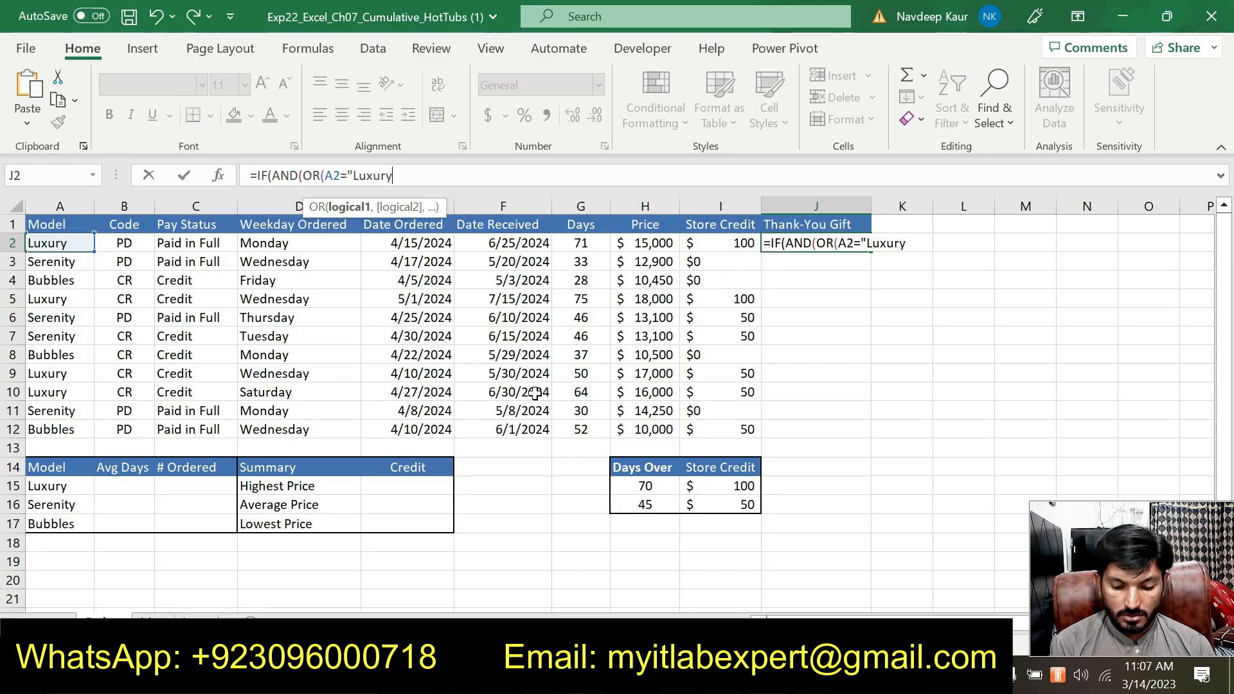
type("\"")
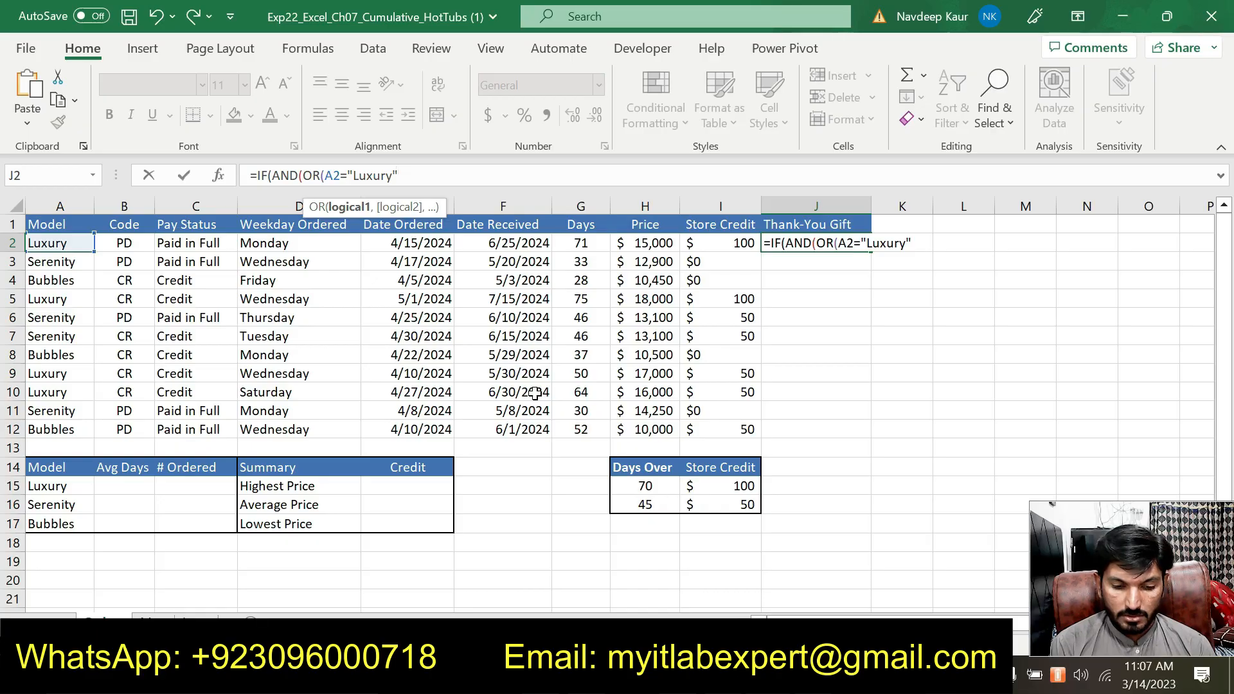
type(",")
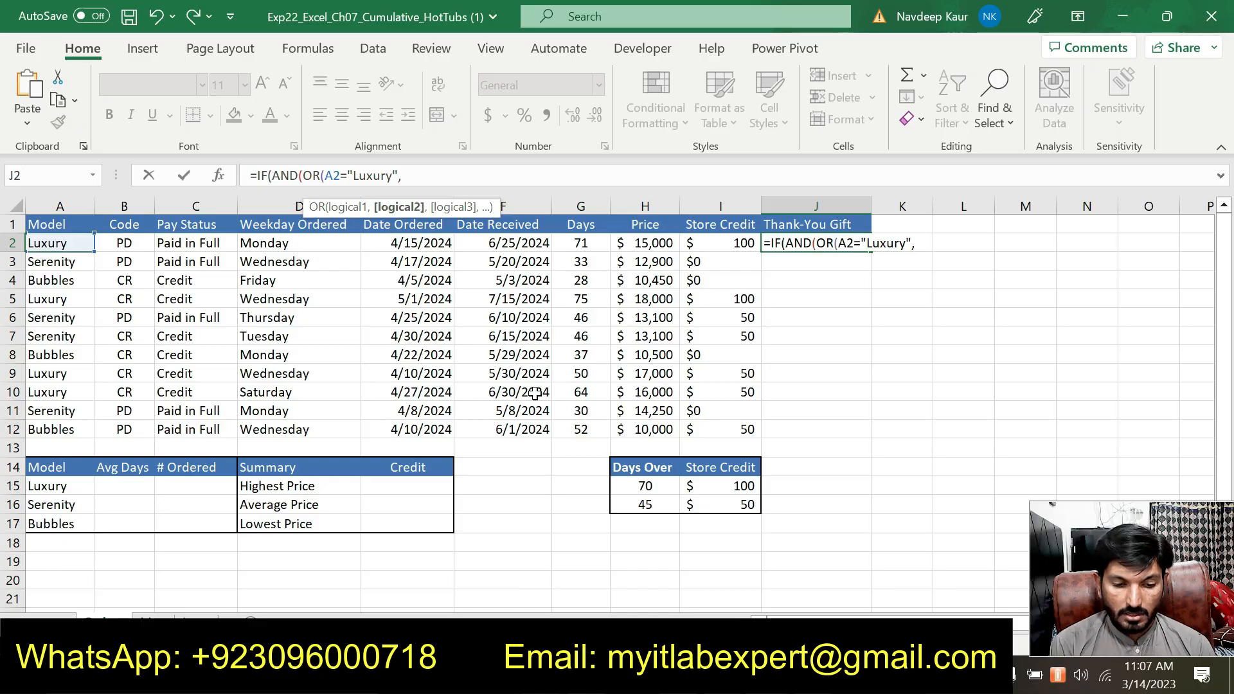
type("A2")
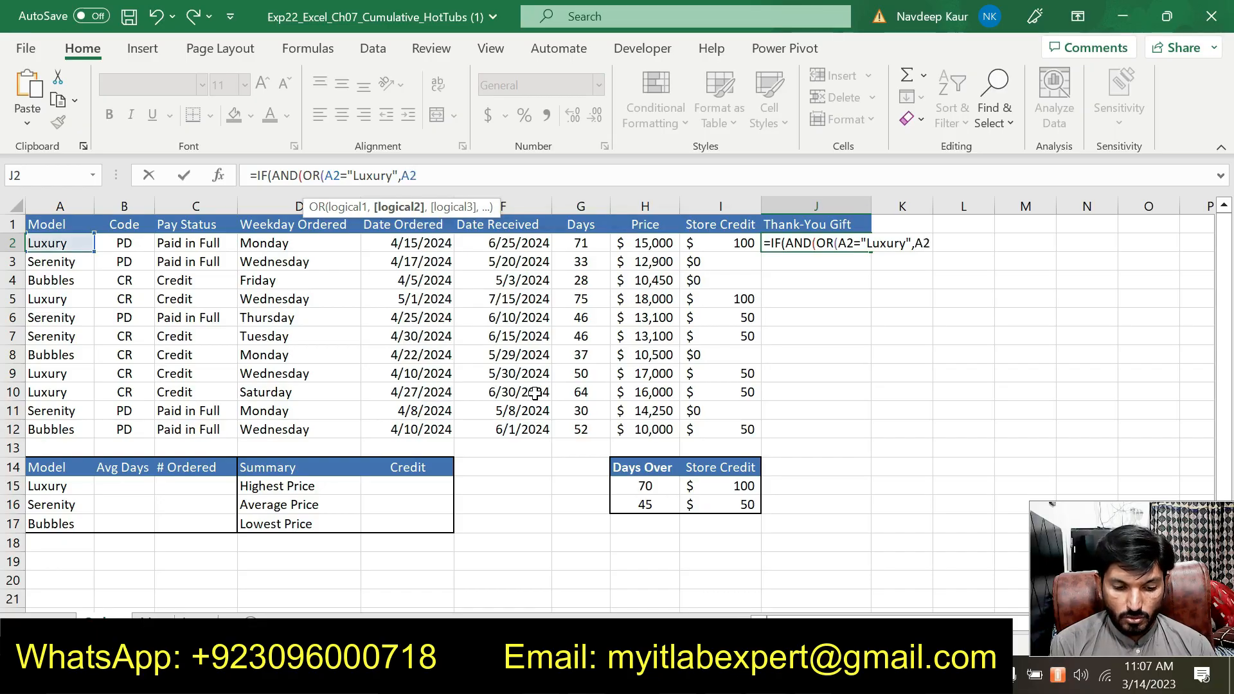
type("=")
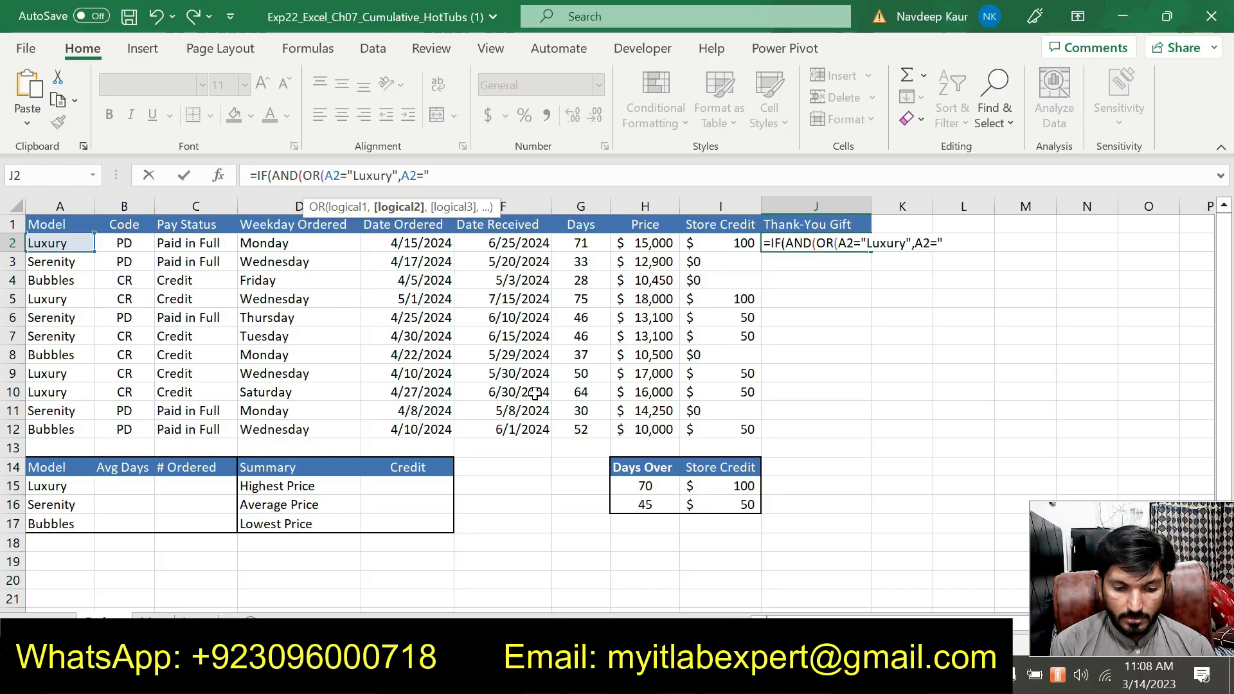
type("\"Sere")
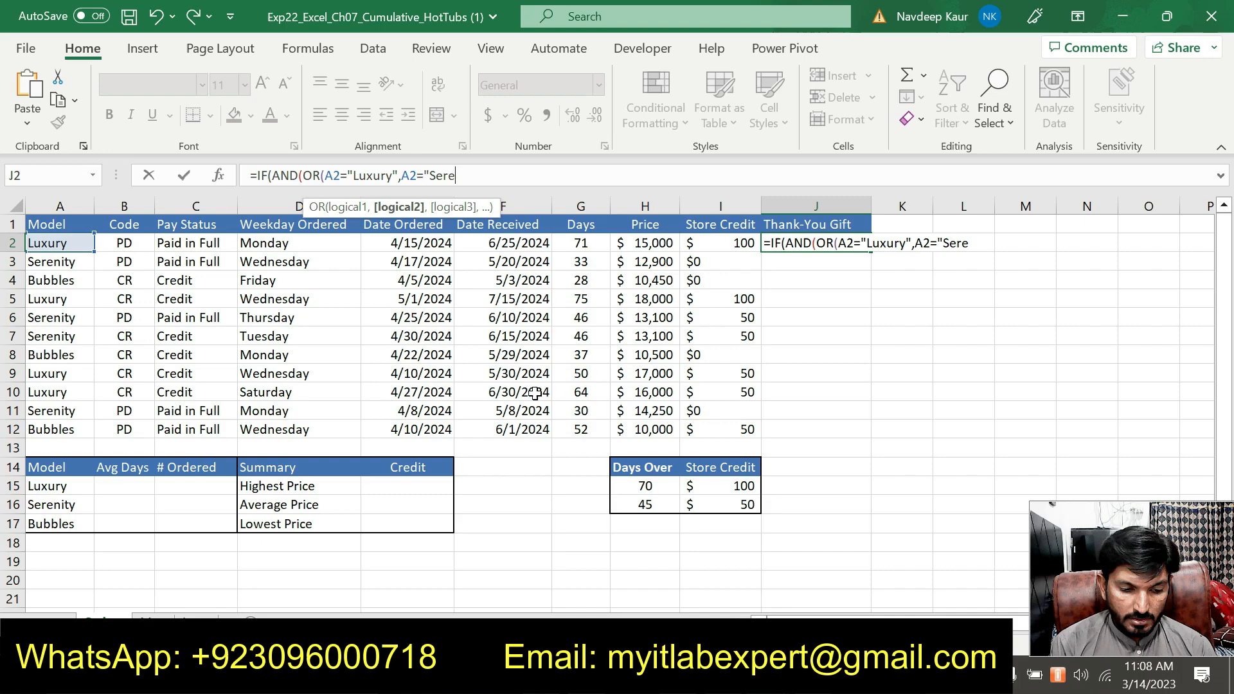
type("nity\")")
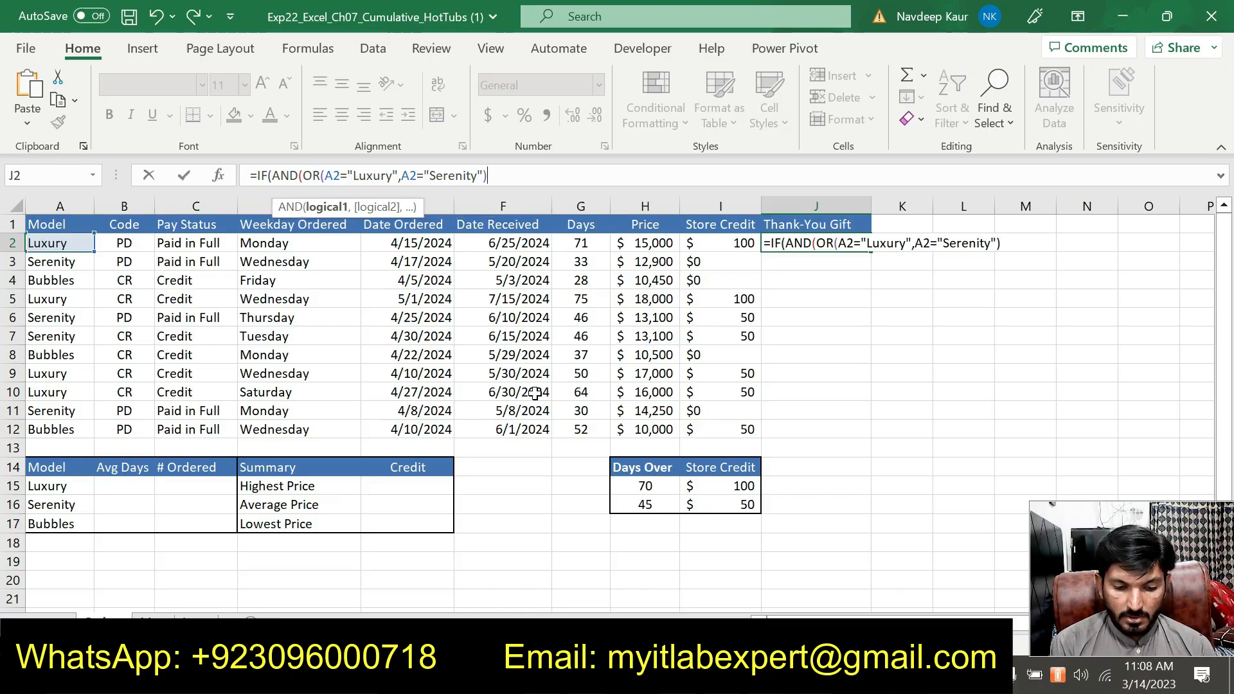
- Begin the second AND condition in J2 with a reference to the pay status in C2
type(",")
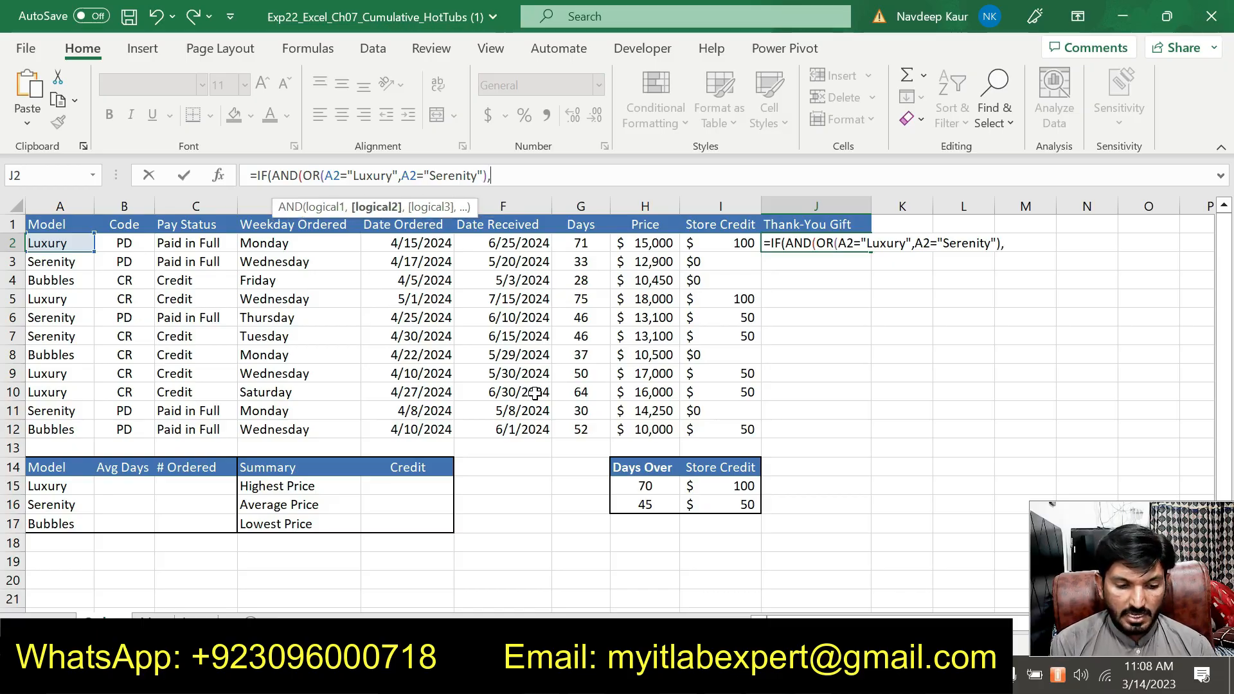
left_click(188, 245)
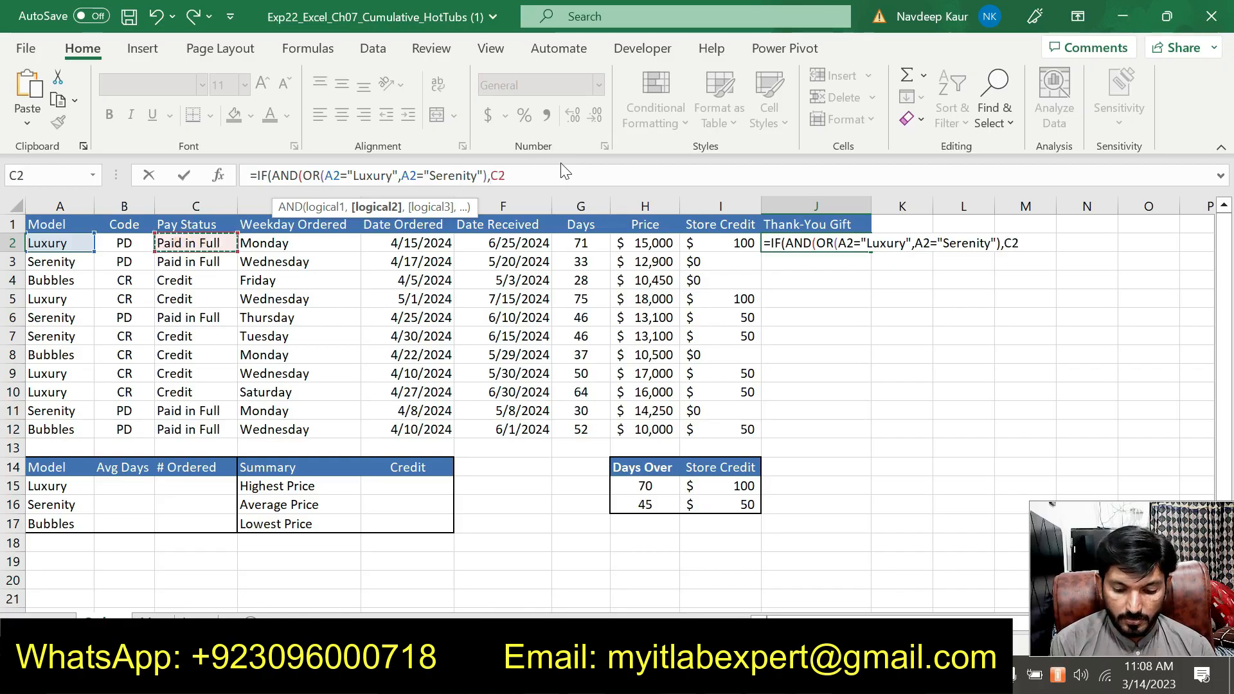
- Add C2="Paid in Full" as the second AND condition in the J2 formula and close the AND function
type("=")
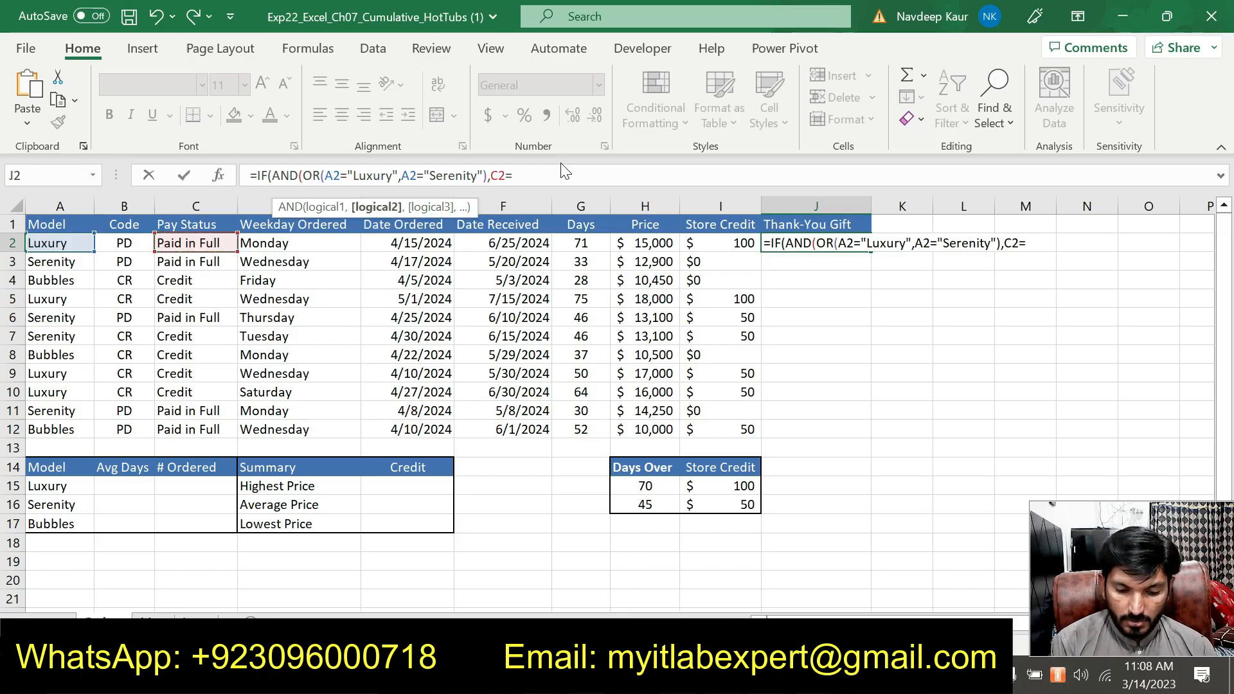
type("\"")
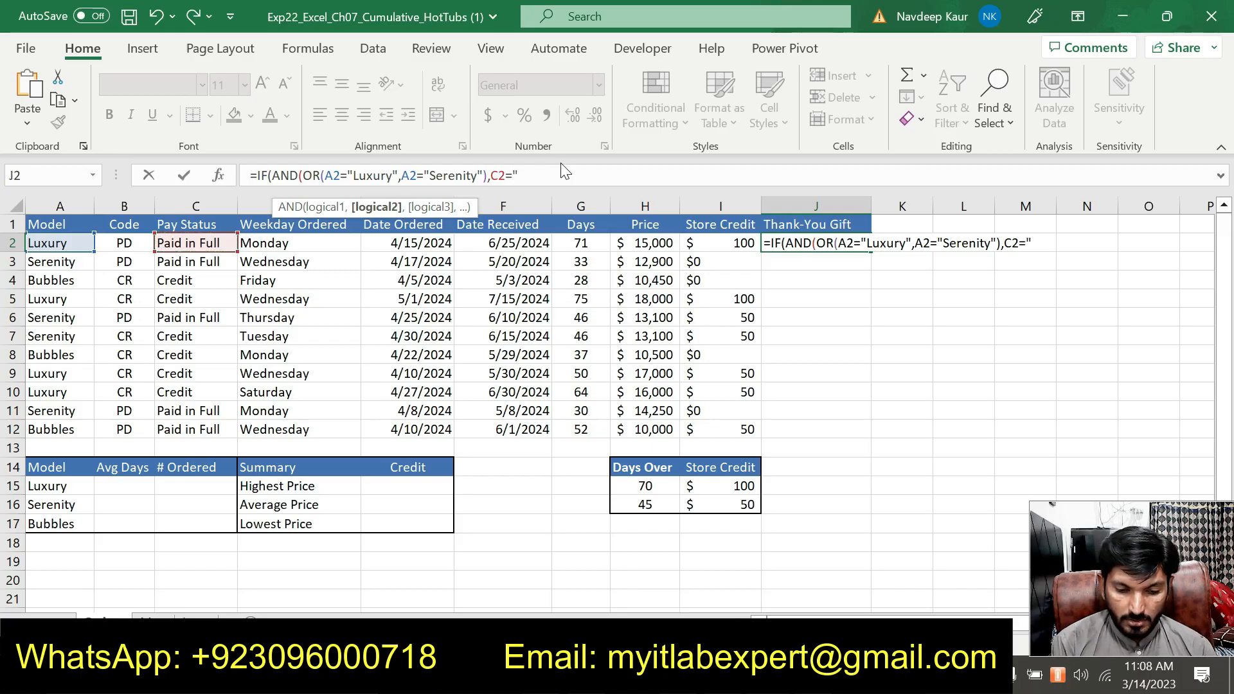
type("Paid in Fu")
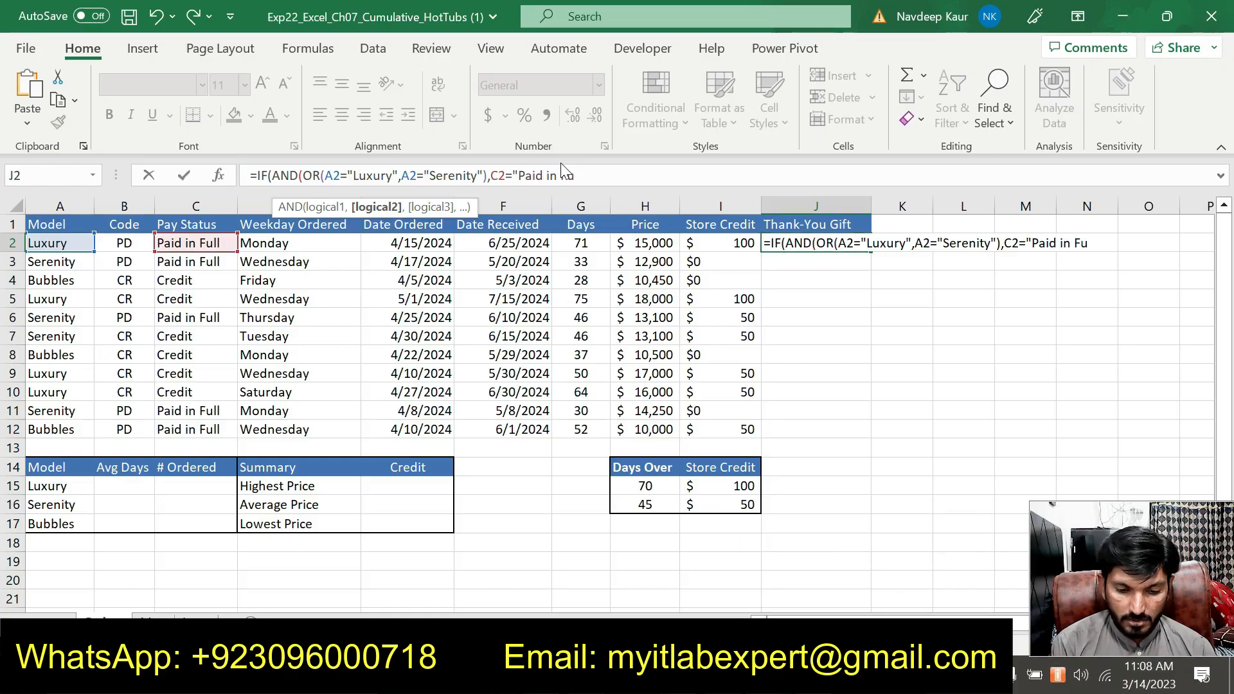
type("ll\")")
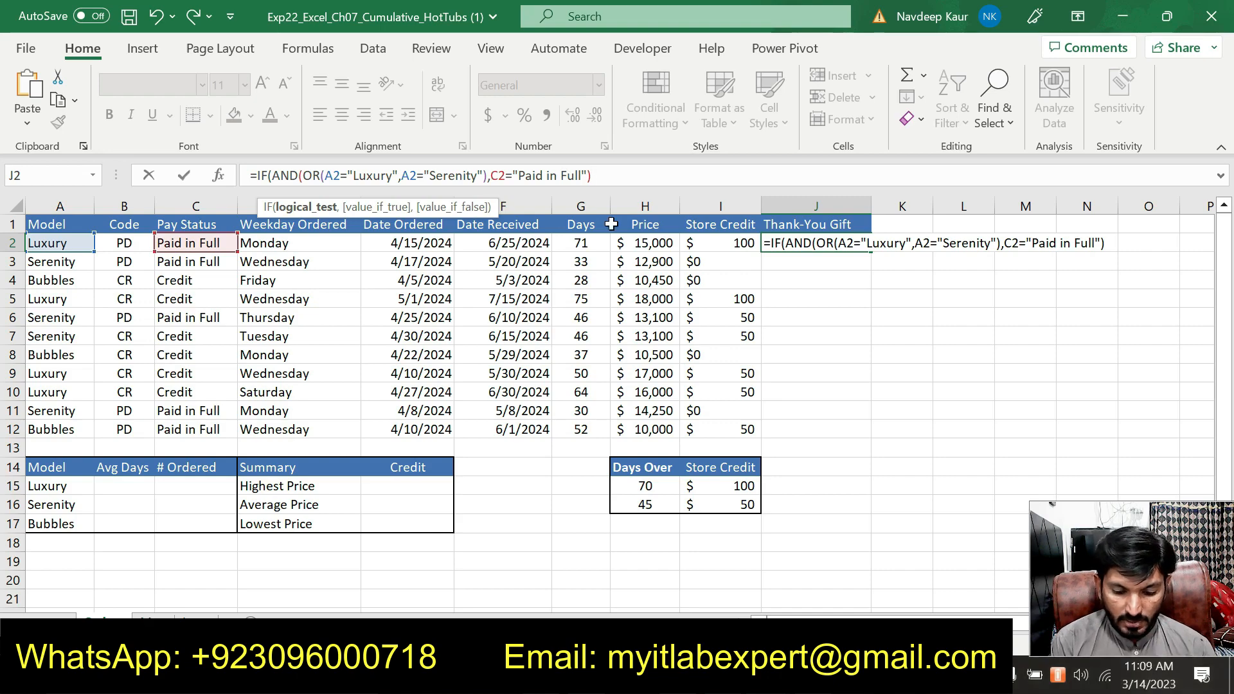
type(",")
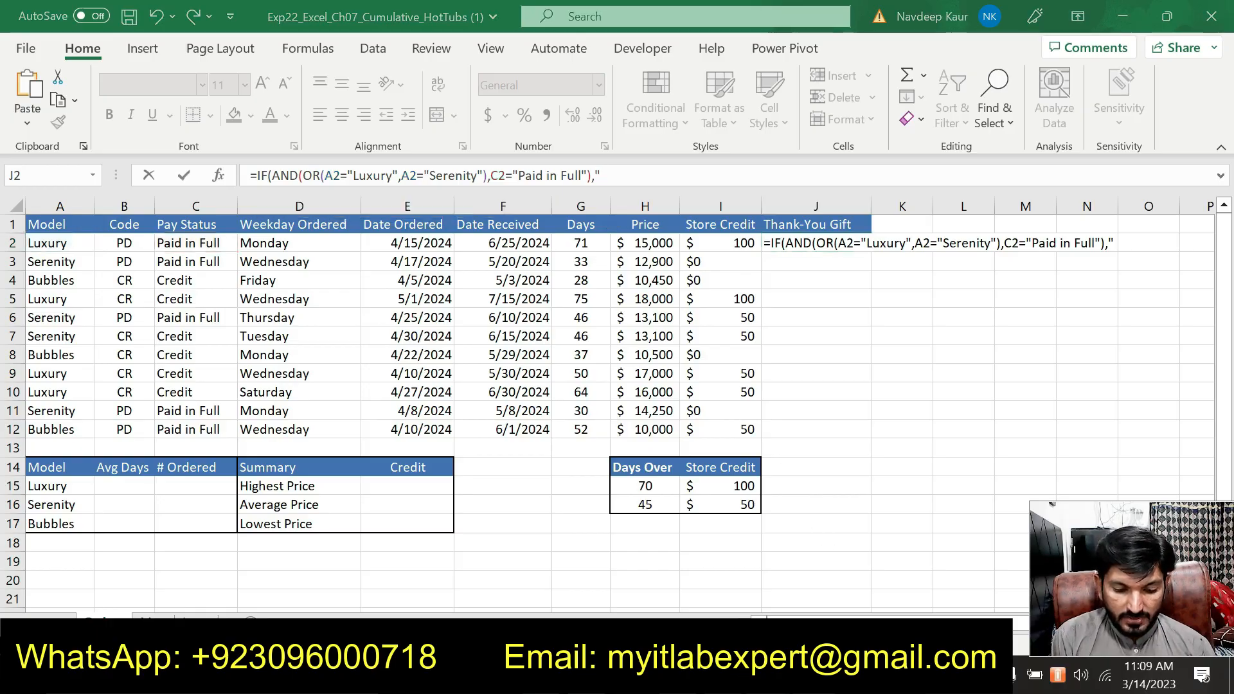
- Consult step 7 of the Word instructions and enter "Send Gift Basket" as the IF function's value if true in J2
key("alt+Tab")
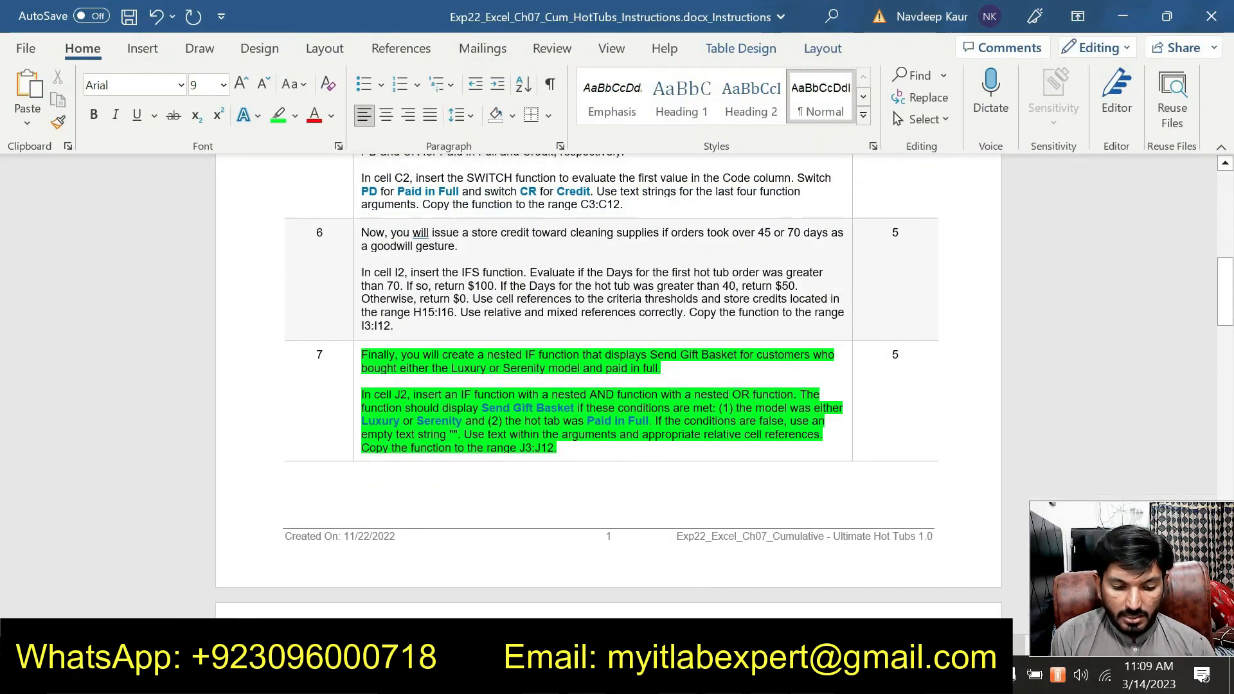
key("alt+Tab")
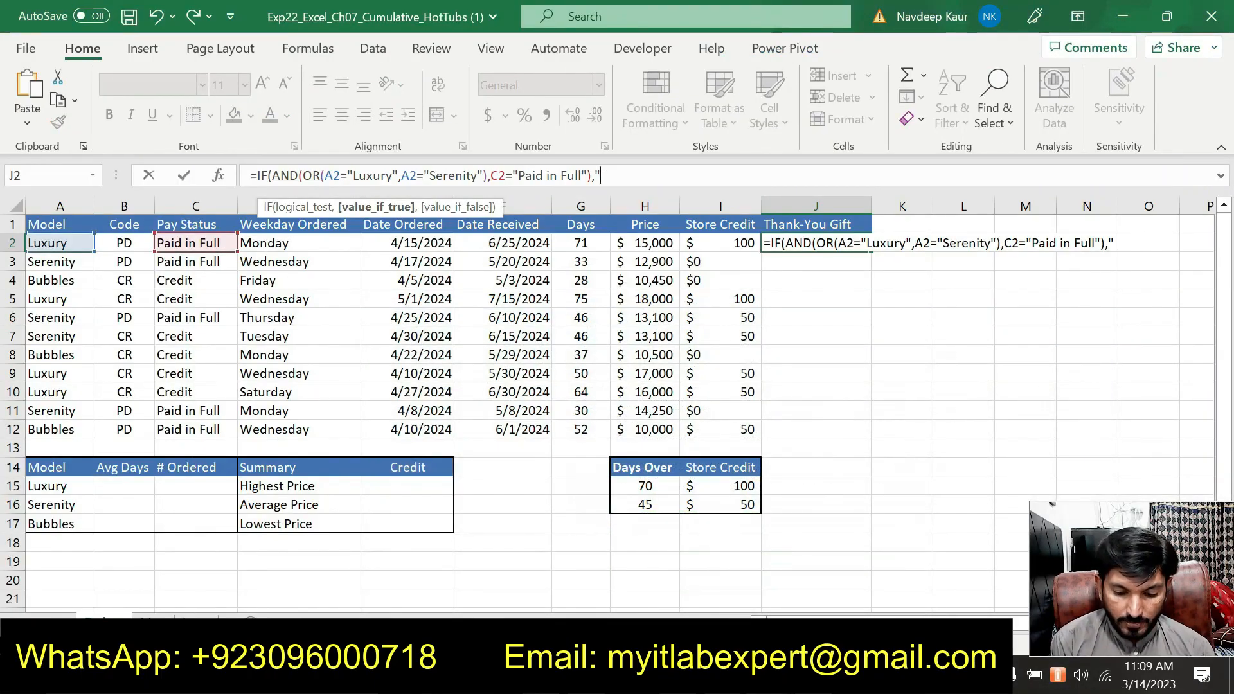
type("sSend G")
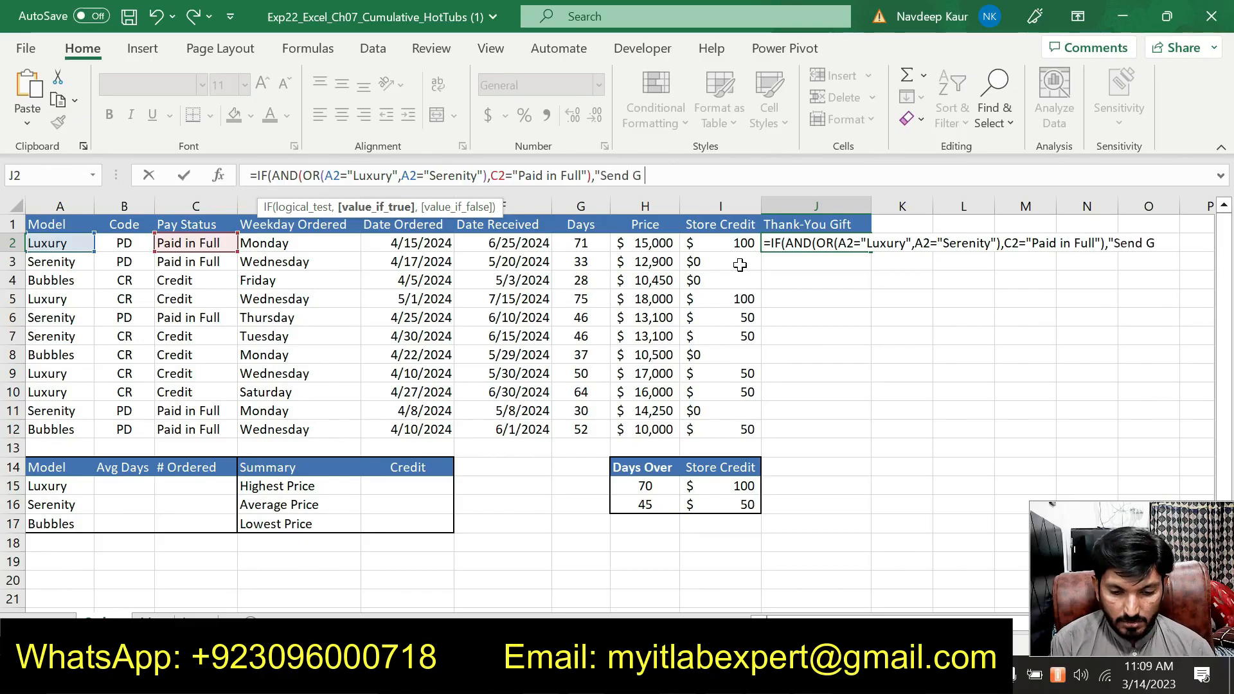
type("ift")
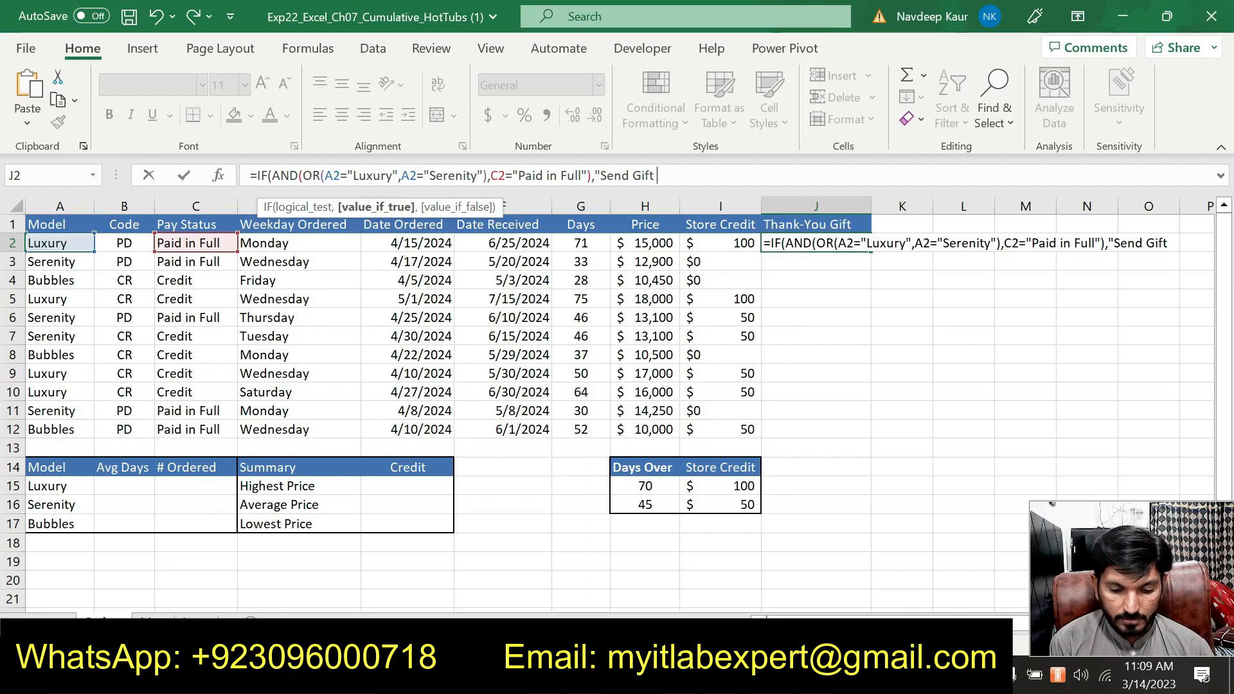
type(" Bas")
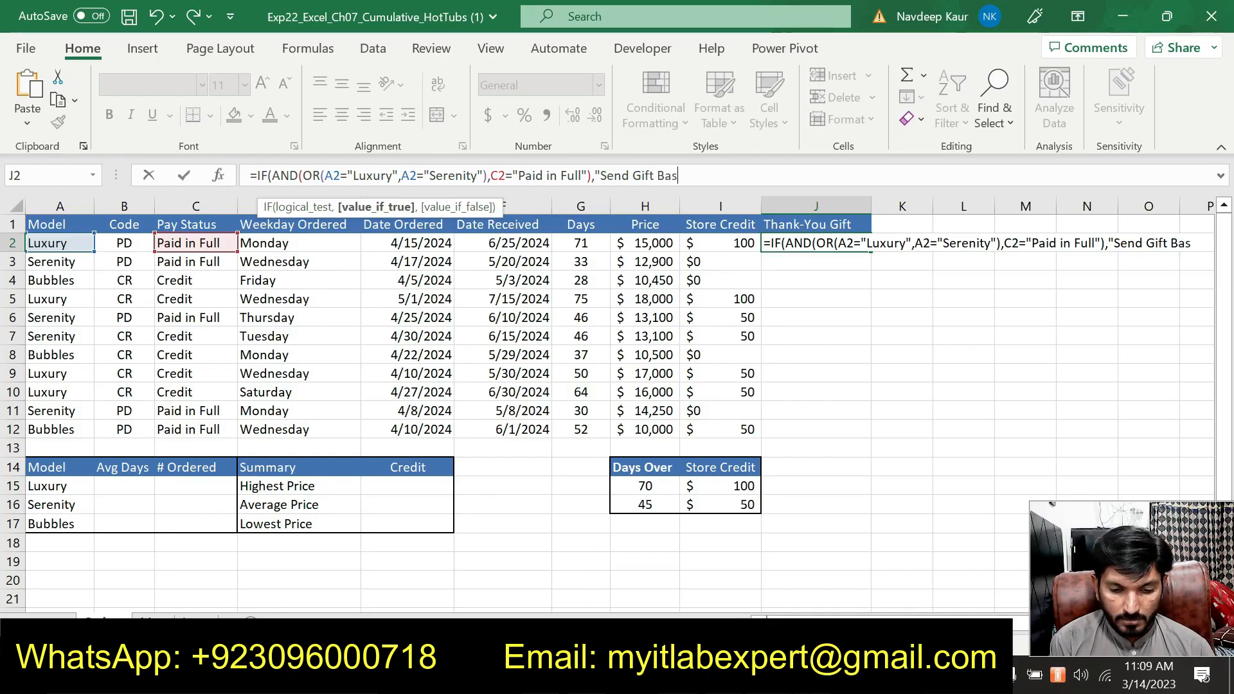
type("ket")
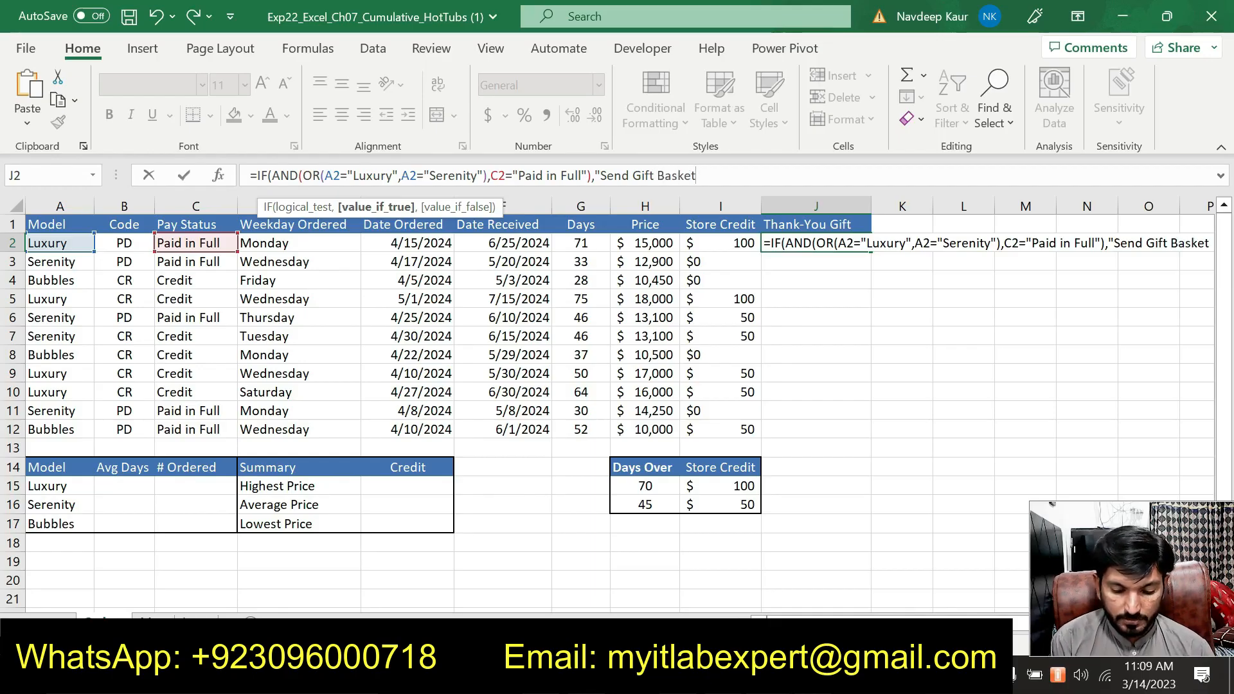
type("\"")
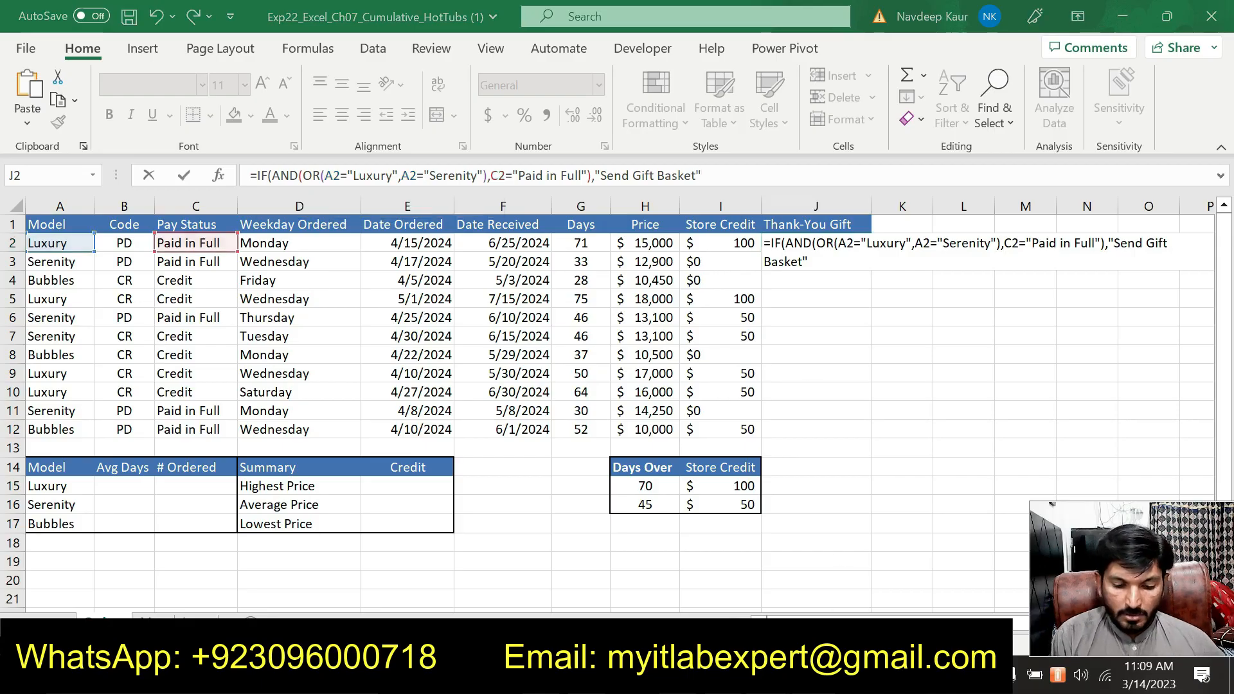
- Recheck the instructions, set an empty text string "" as the value if false, and complete the IF formula in J2
key("alt+Tab")
key("alt+Tab")
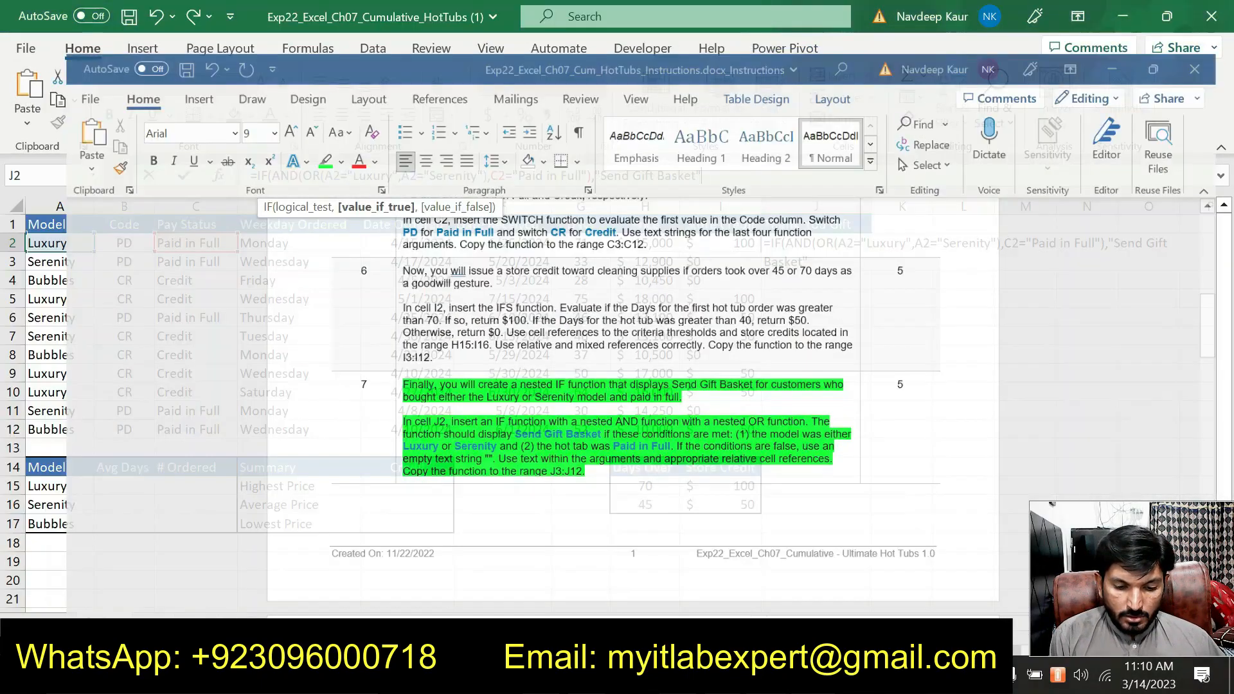
type(",")
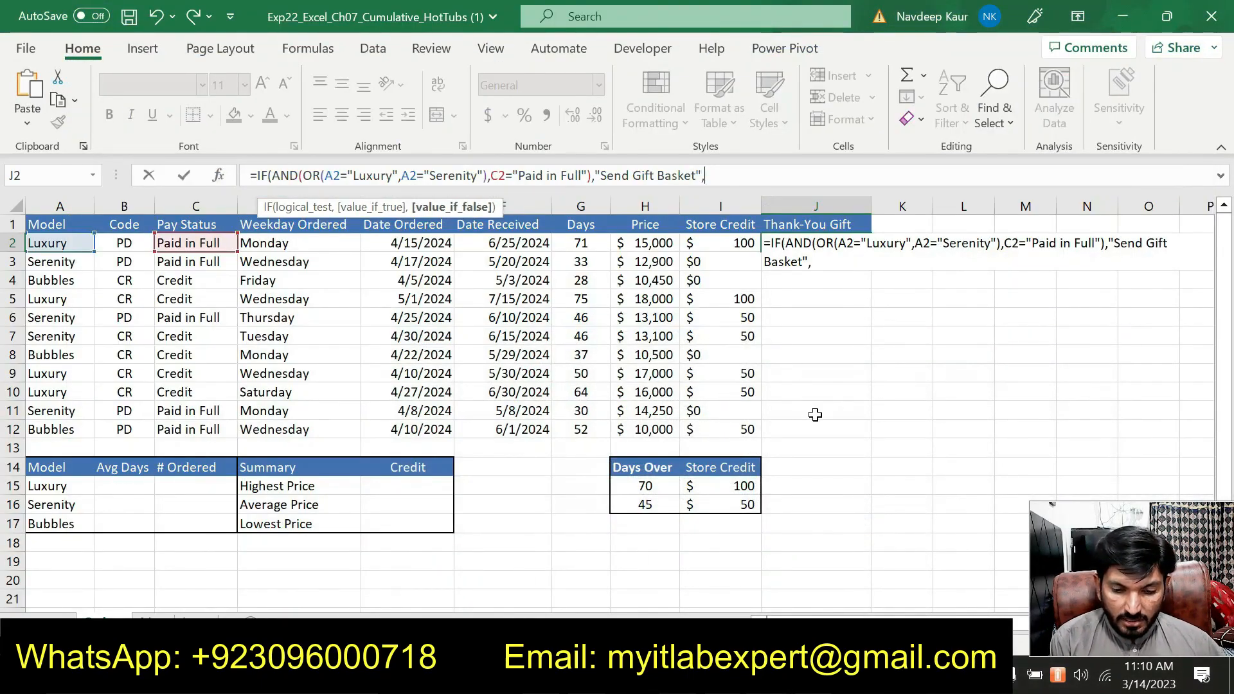
type("\"\"")
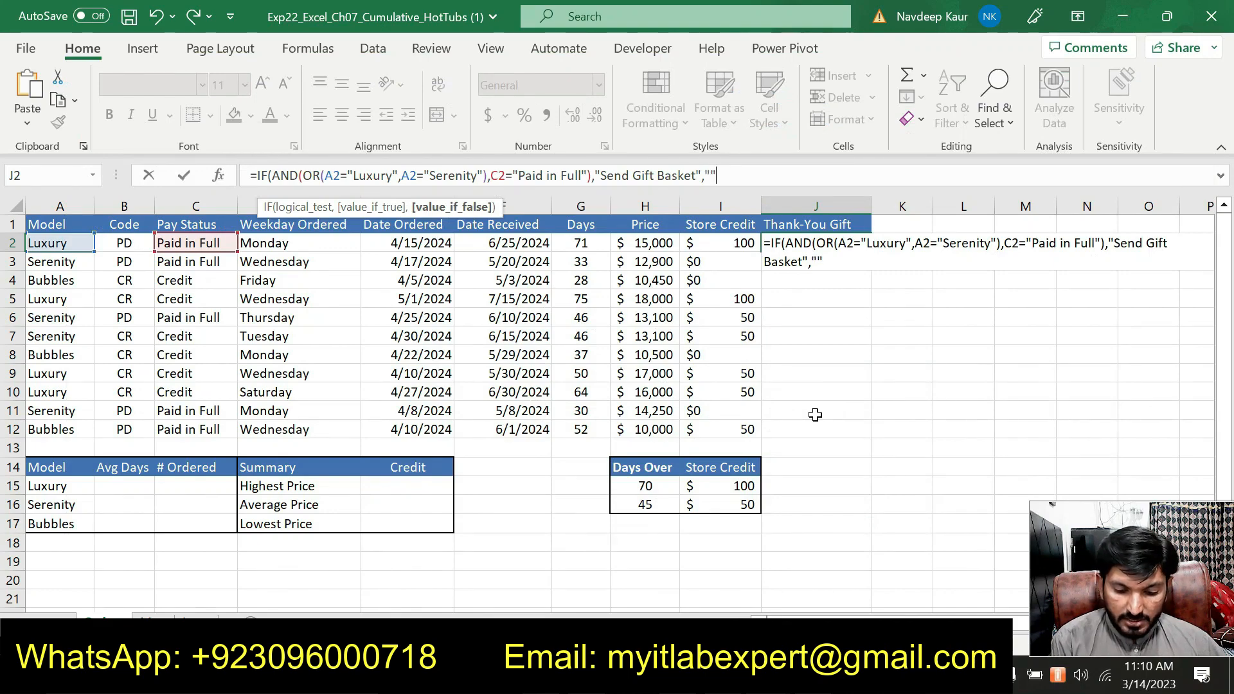
type(")")
key("Return")
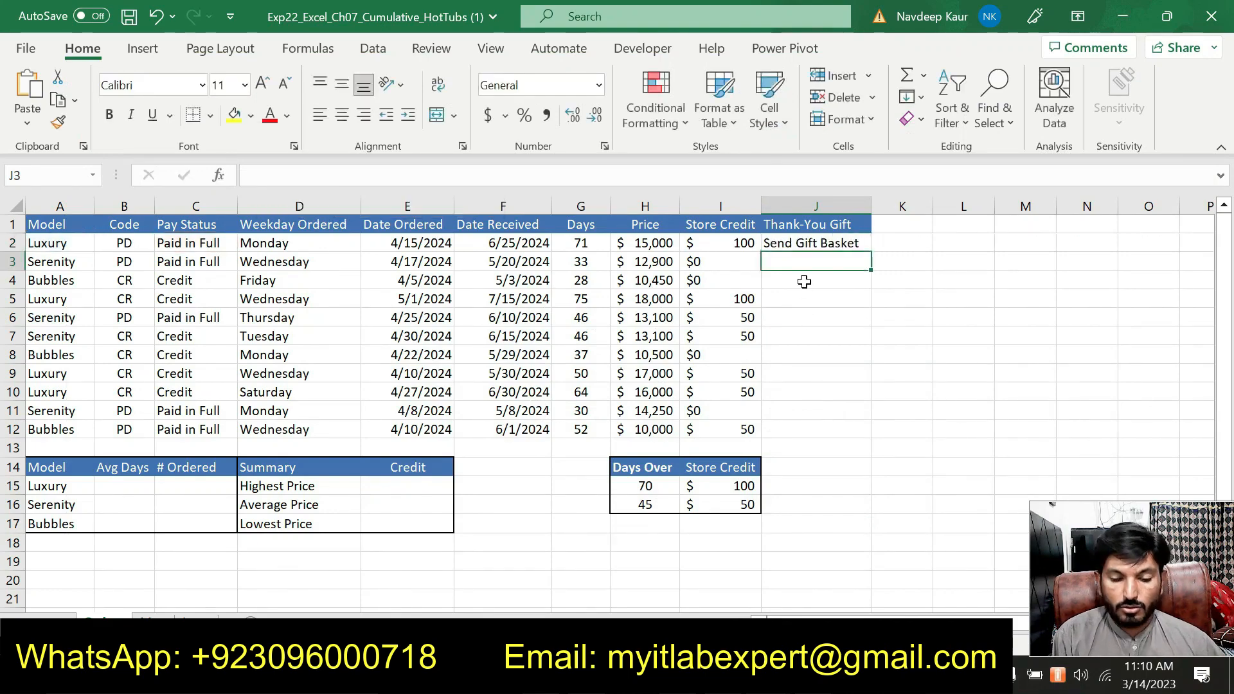
- Check the Model and Pay Status in row 2 and copy the J2 formula down to J3:J12
left_click(216, 244)
left_click(77, 245)
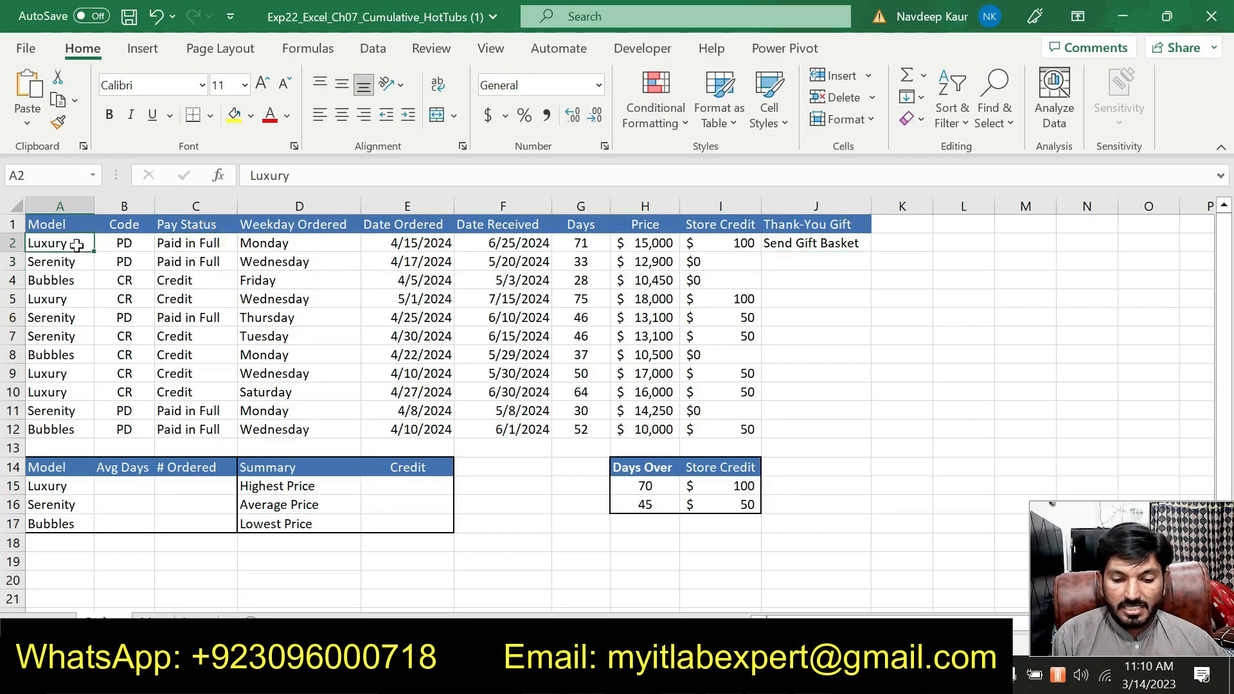
left_click(803, 243)
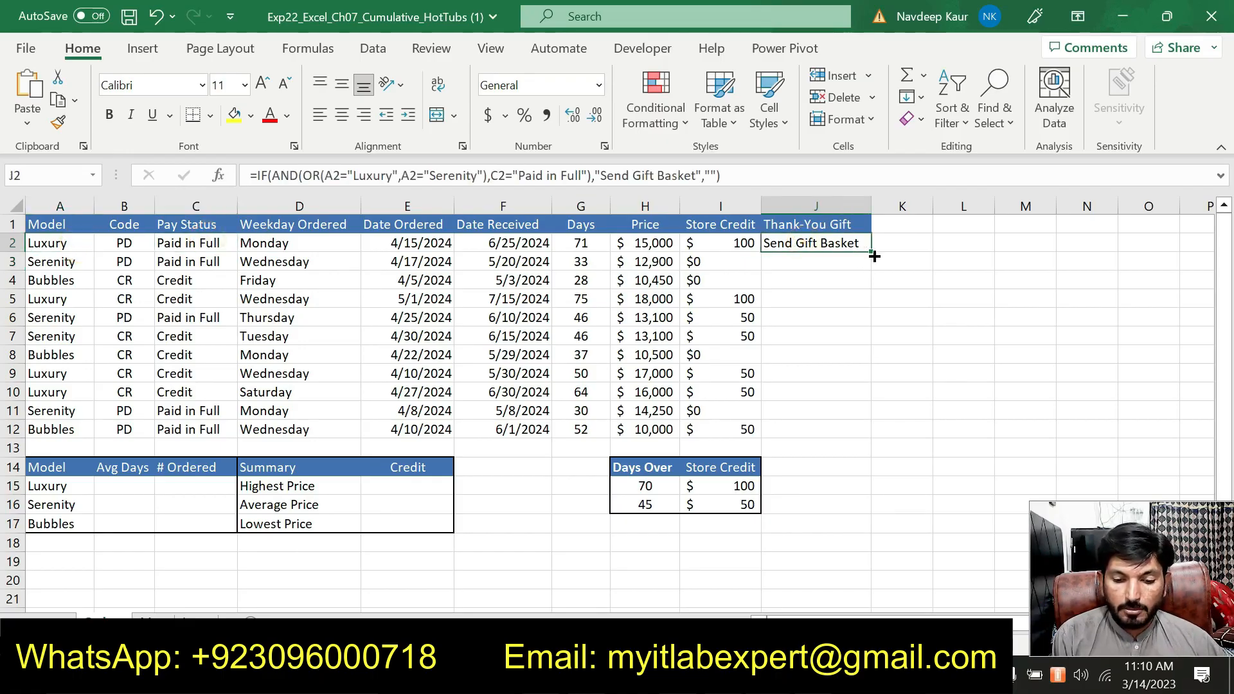
left_click_drag(872, 252, 860, 433)
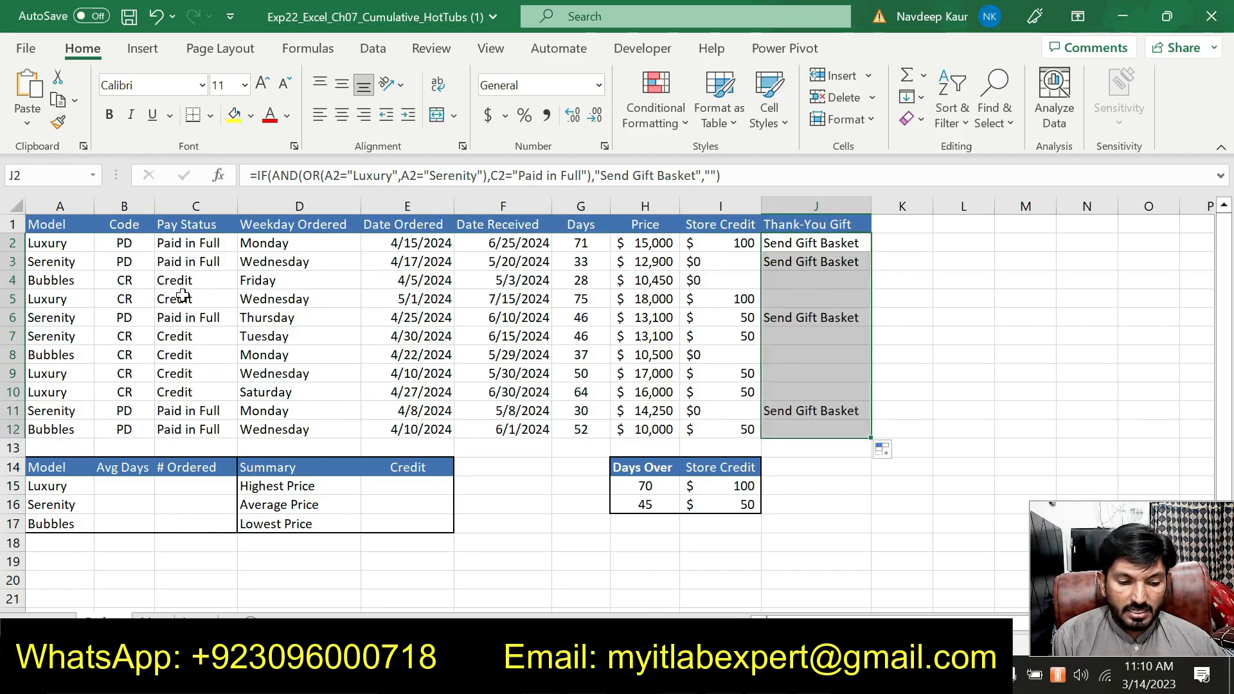
- Compare the Model and Pay Status values in rows 3 to 5 with their copied Thank-You Gift formulas
left_click(49, 265)
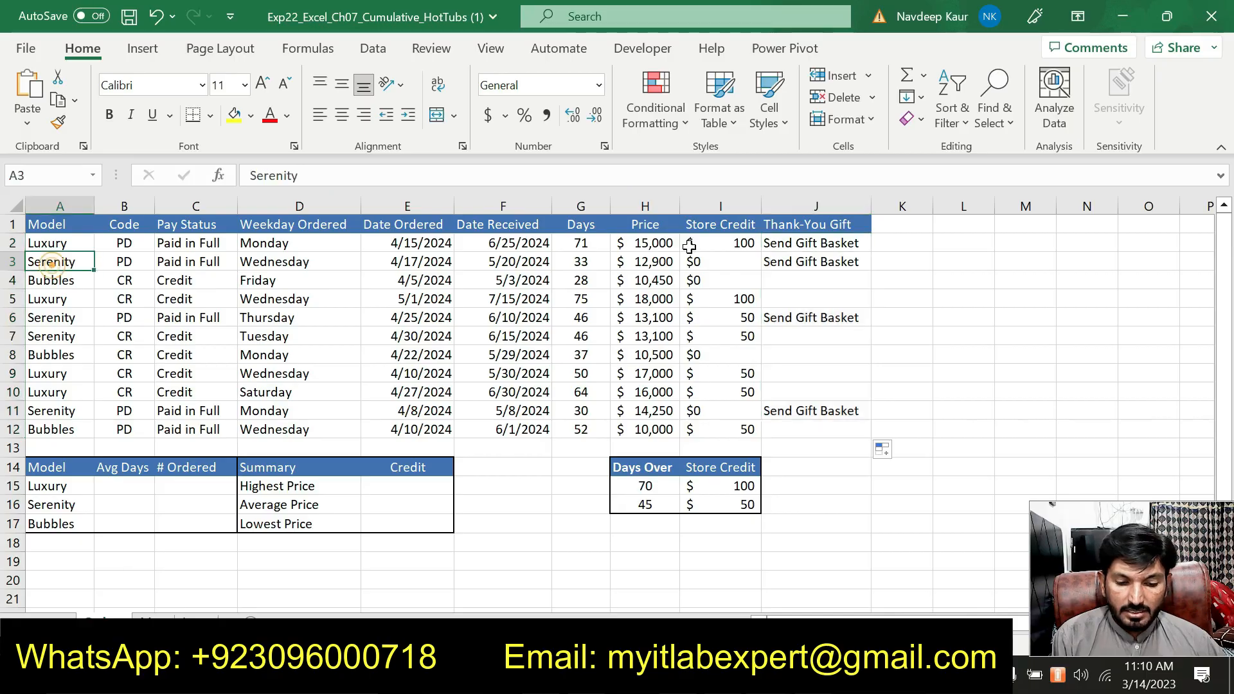
left_click(792, 264)
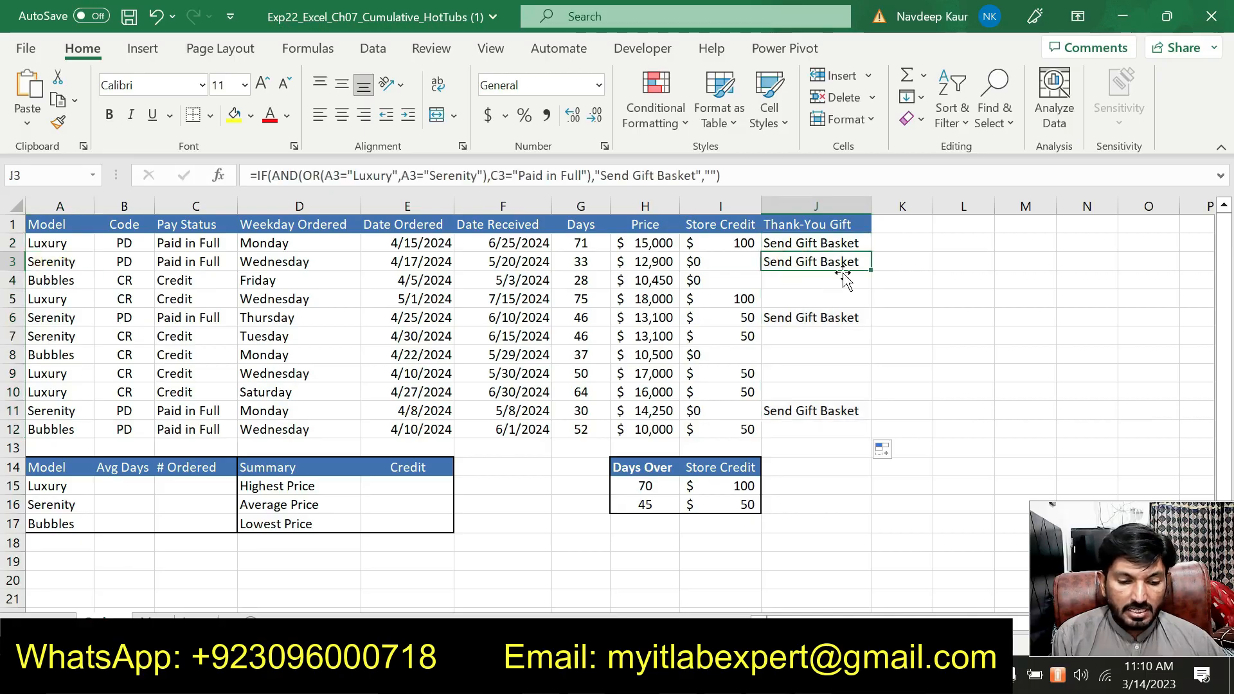
left_click(68, 281)
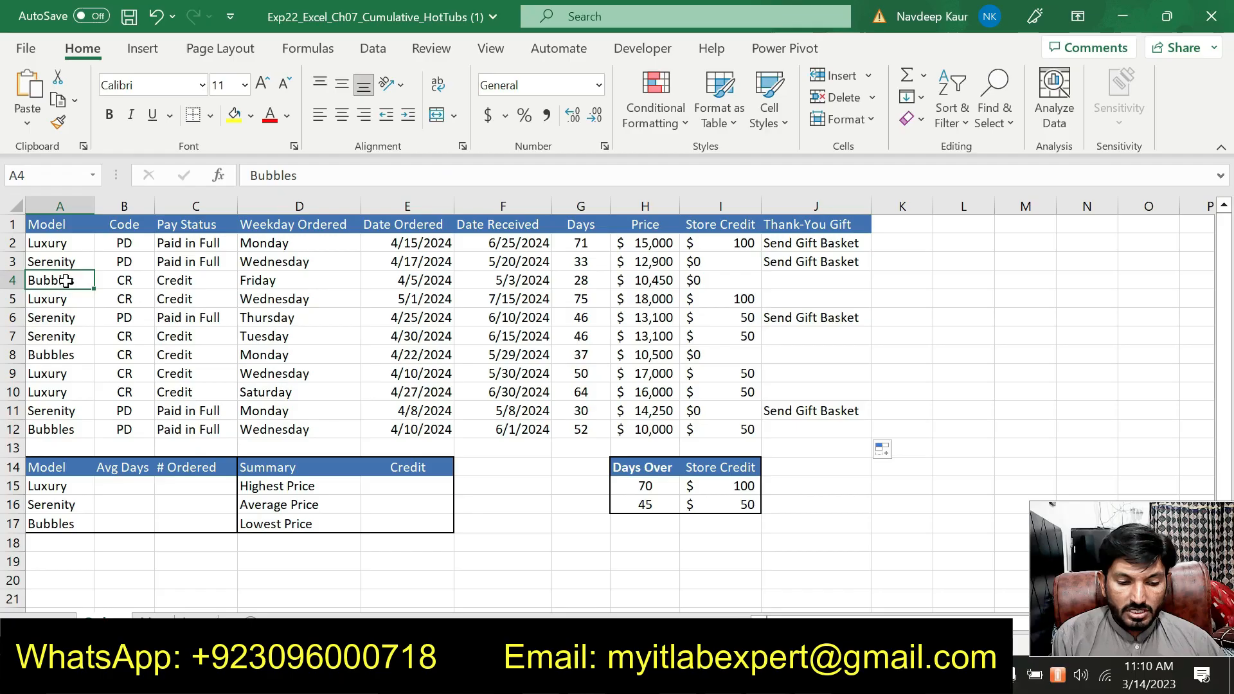
left_click(787, 281)
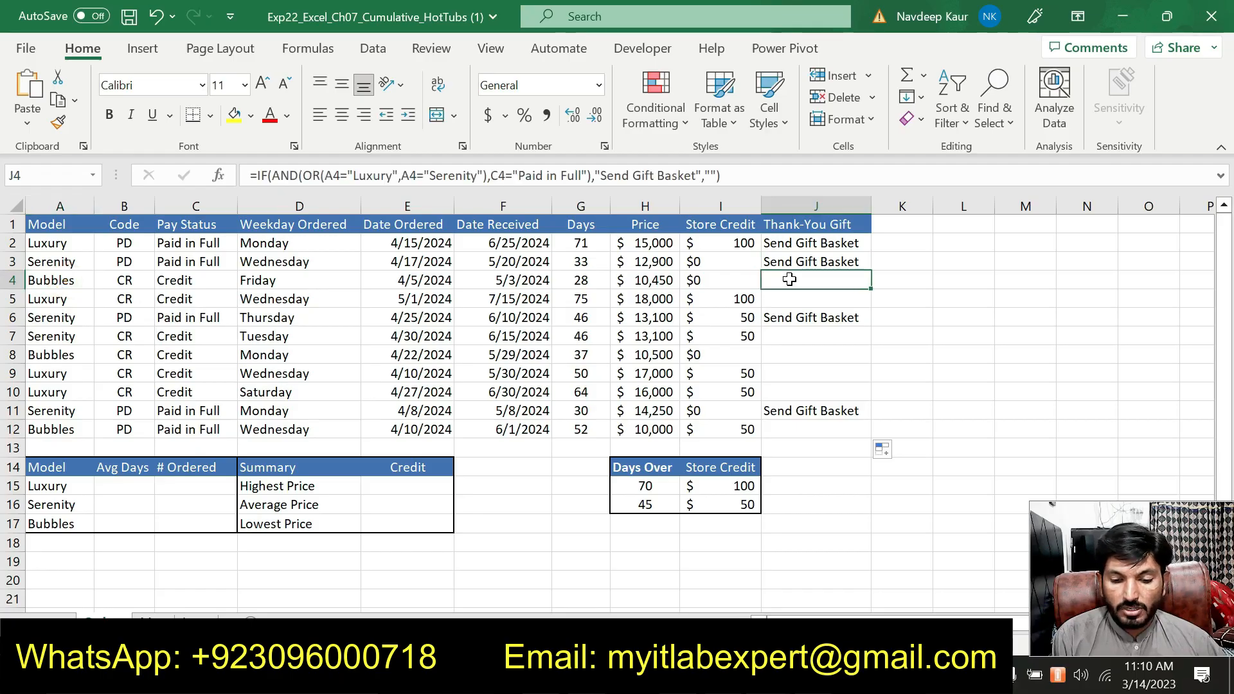
left_click(88, 303)
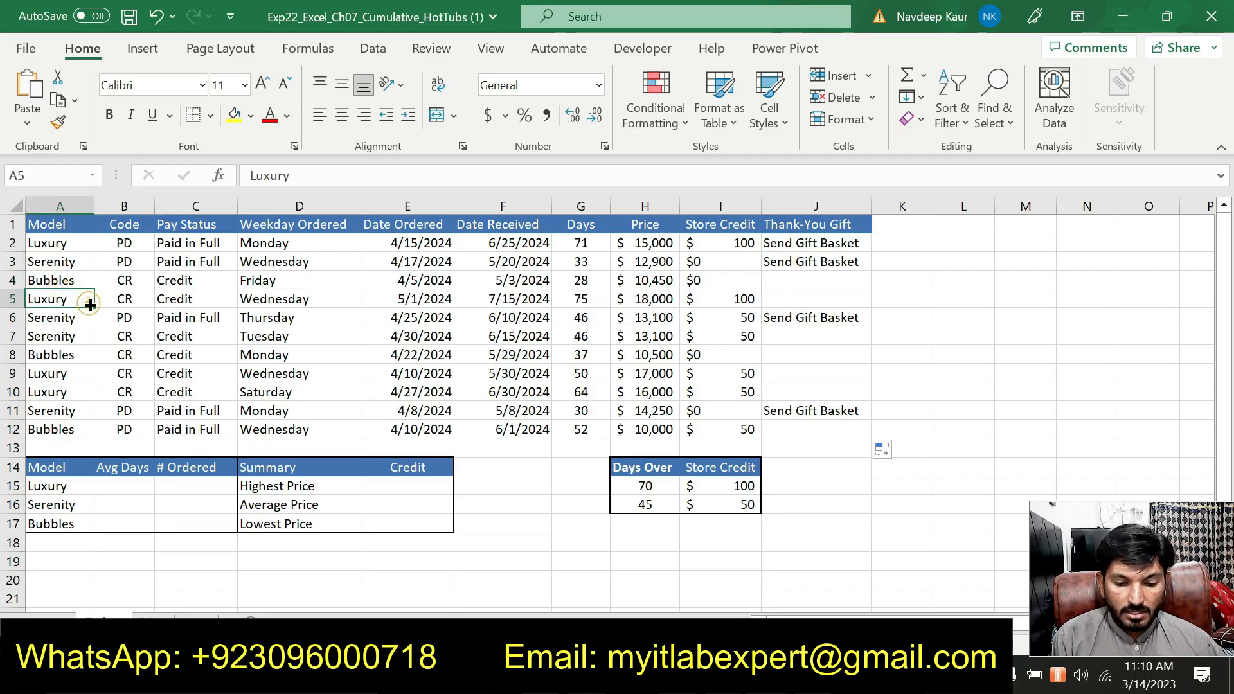
left_click(207, 297)
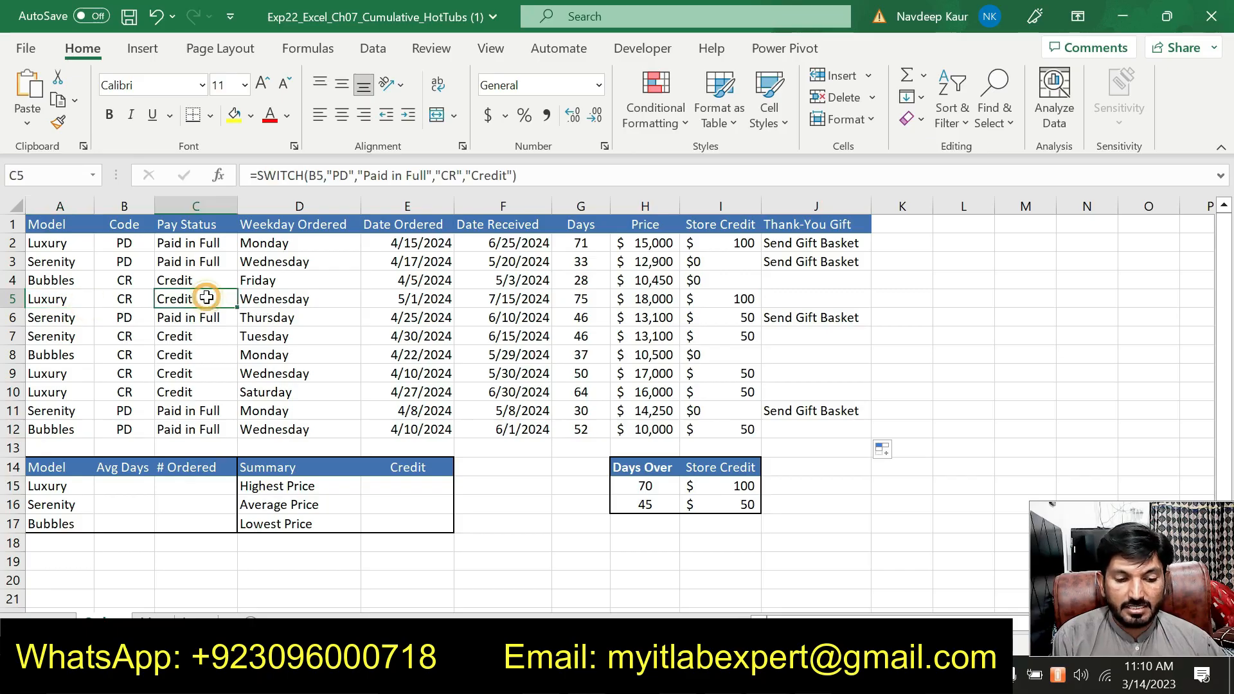
left_click(793, 302)
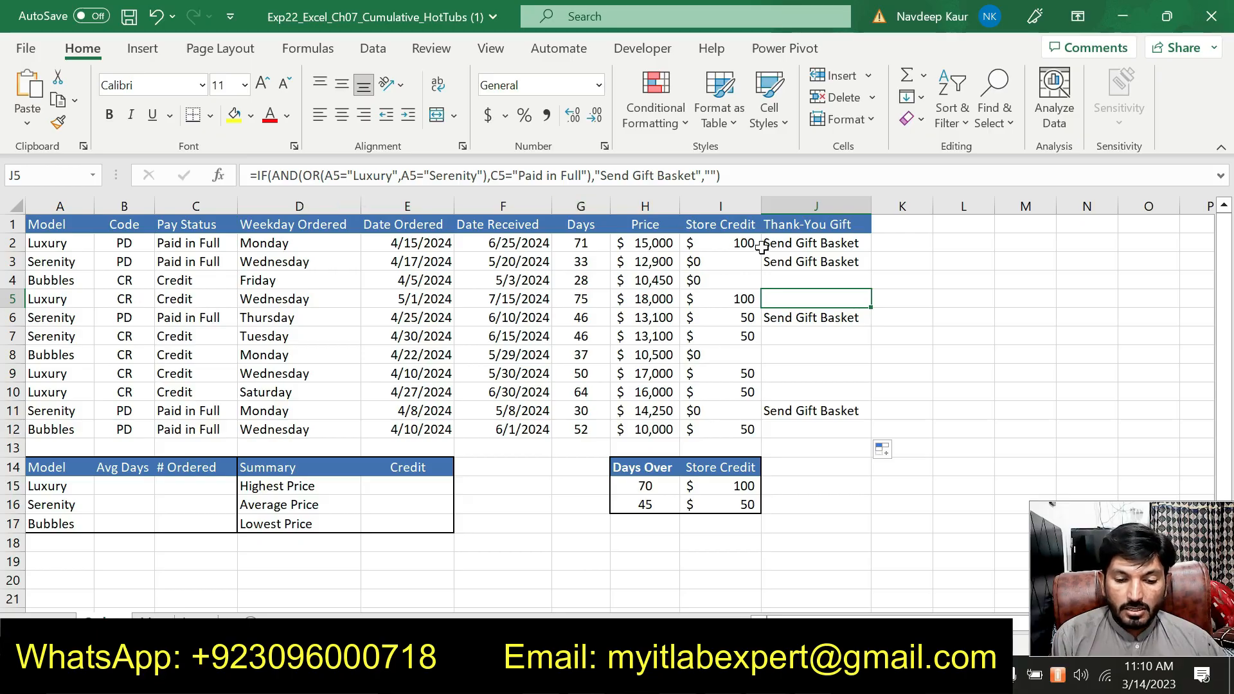
- Check the Thank-You Gift formulas in rows 2, 4 and 6 against each row's Model and Pay Status
left_click(814, 241)
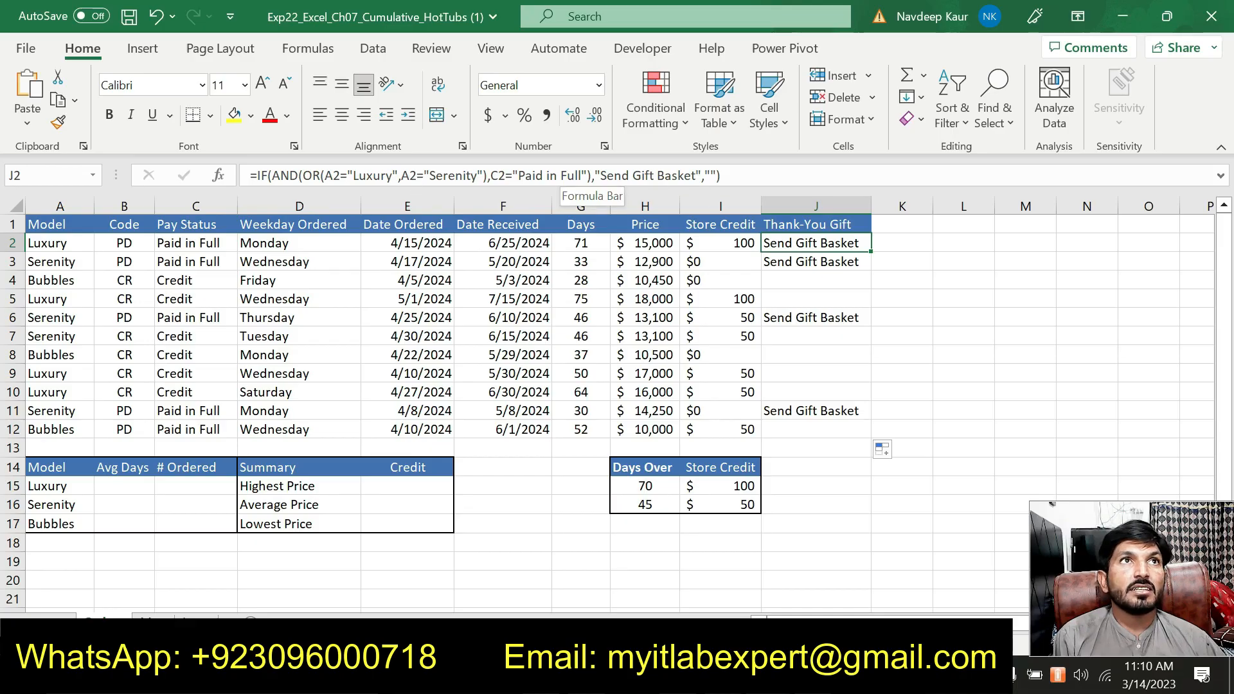
left_click(814, 280)
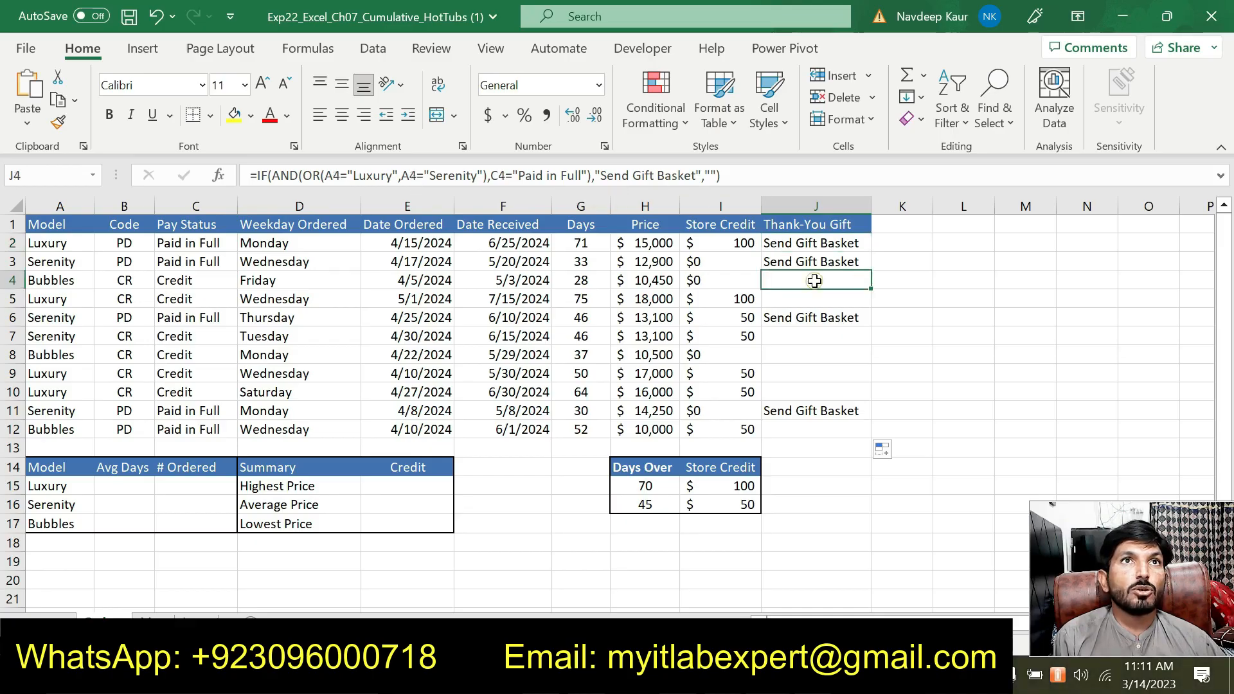
left_click(68, 244)
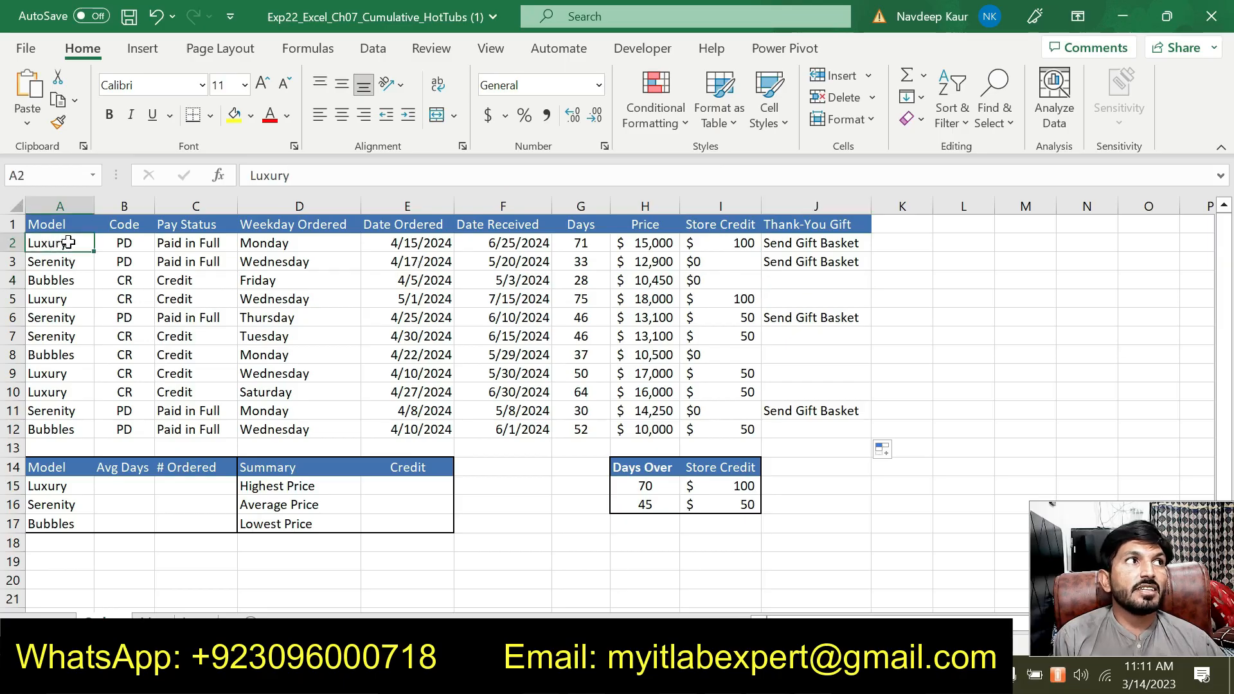
left_click(197, 243)
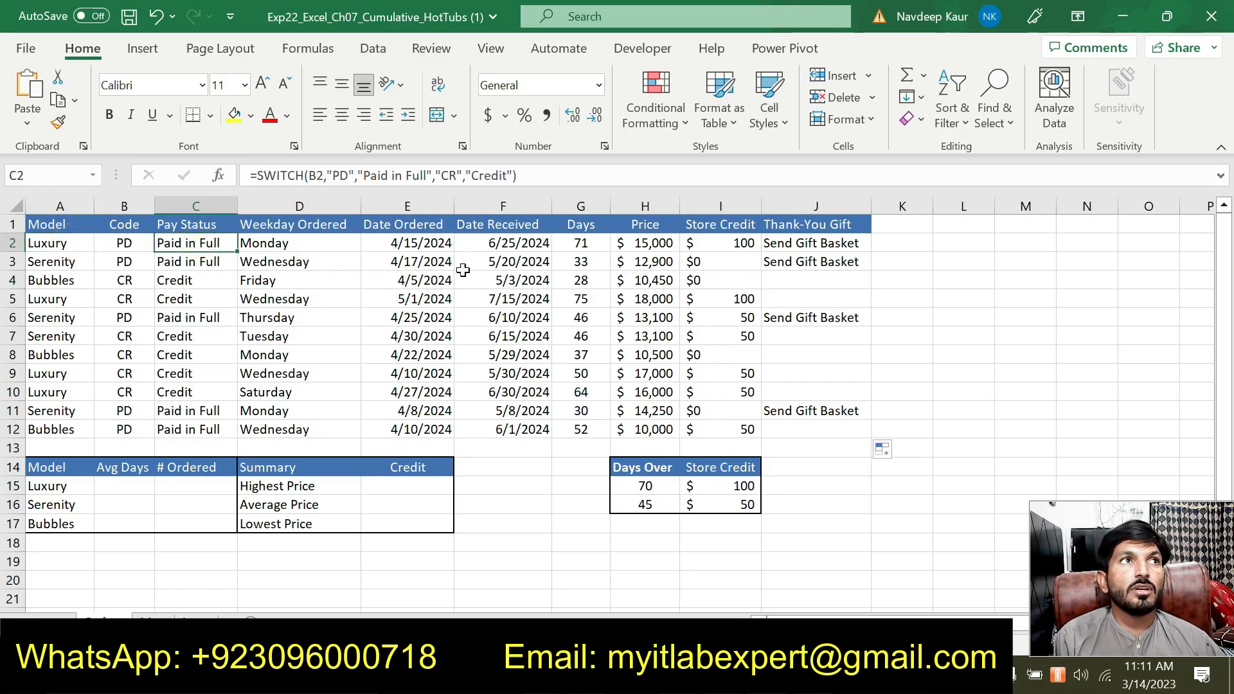
left_click(799, 245)
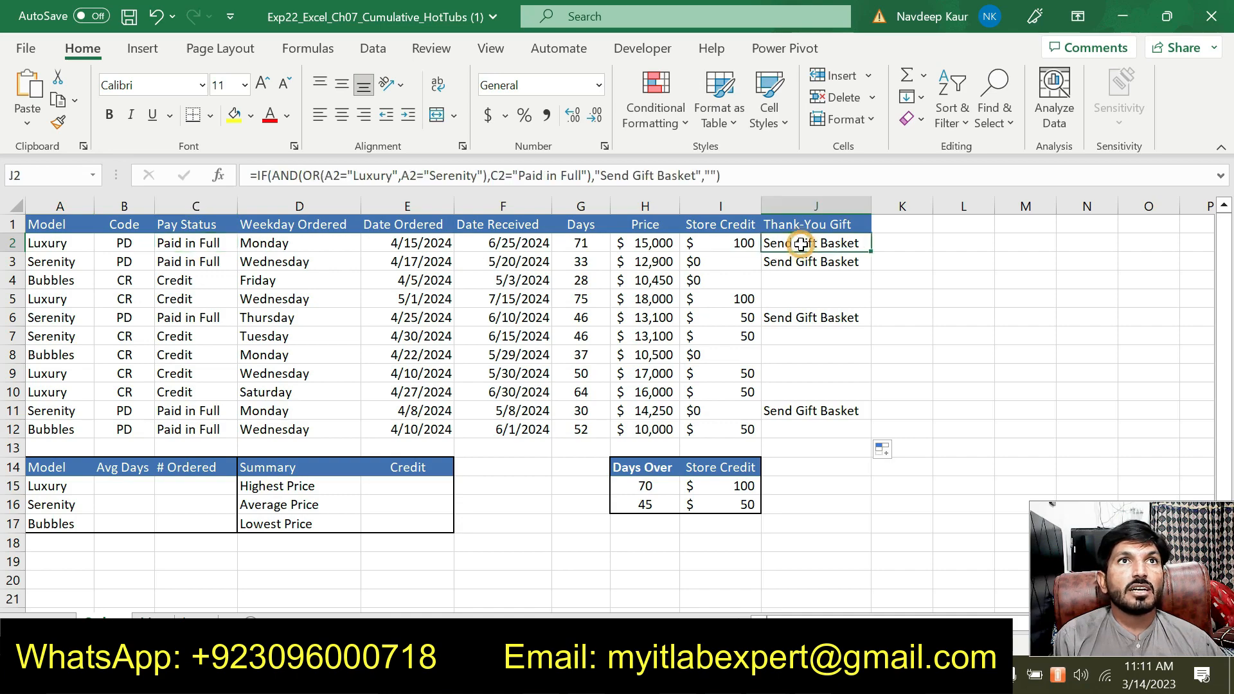
left_click(36, 281)
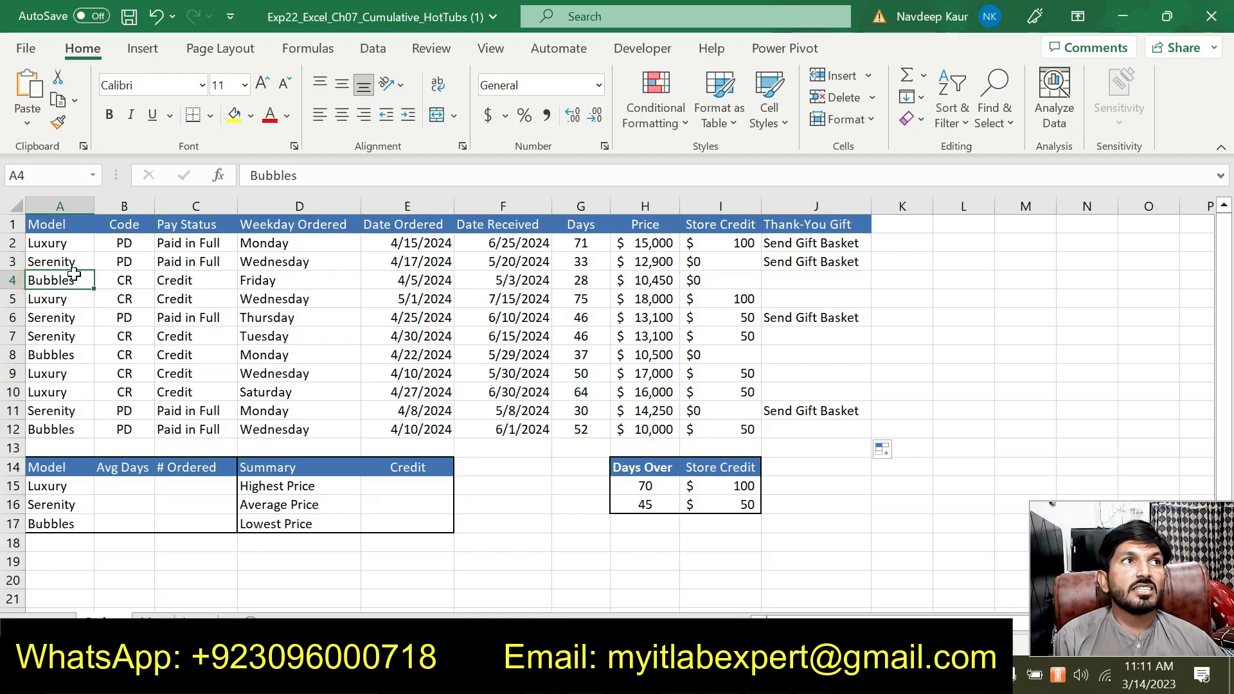
left_click(803, 281)
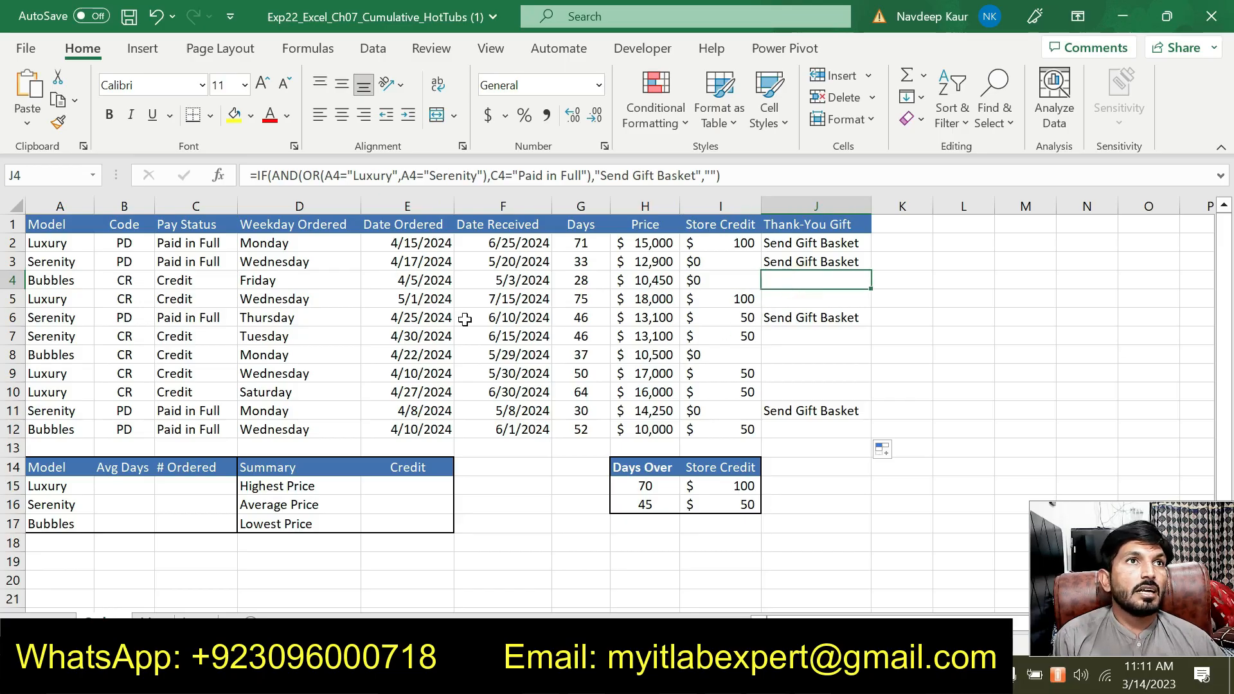
left_click(56, 317)
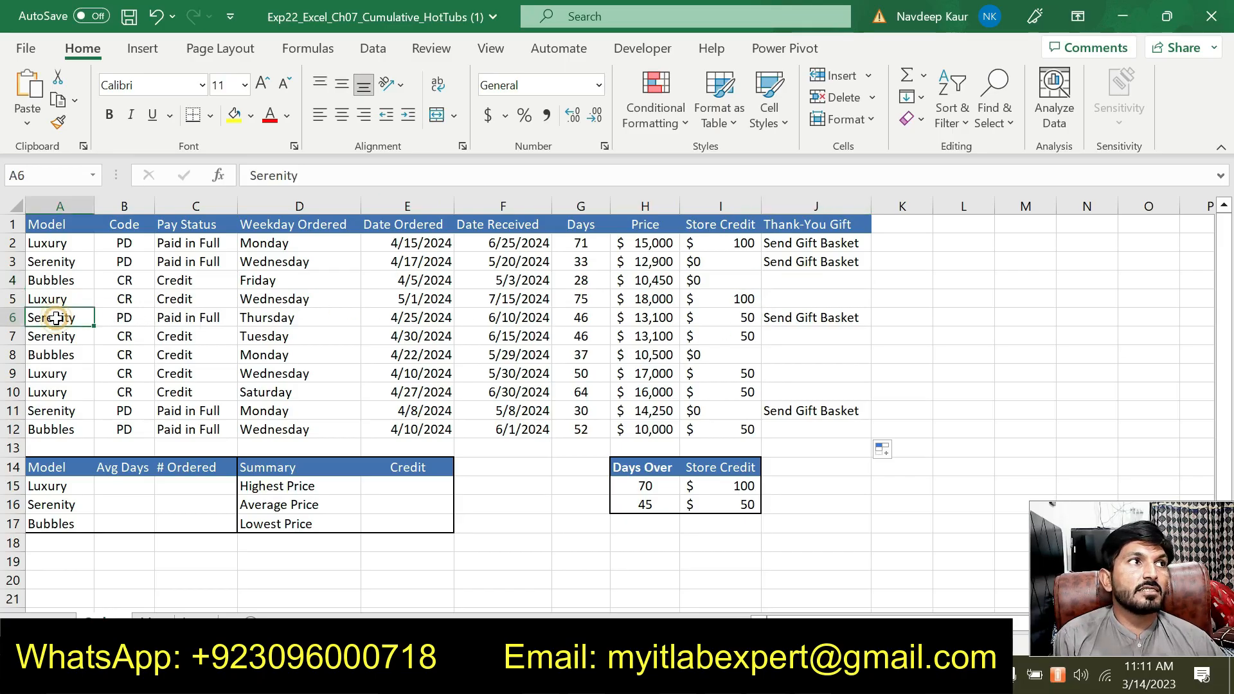
left_click(194, 320)
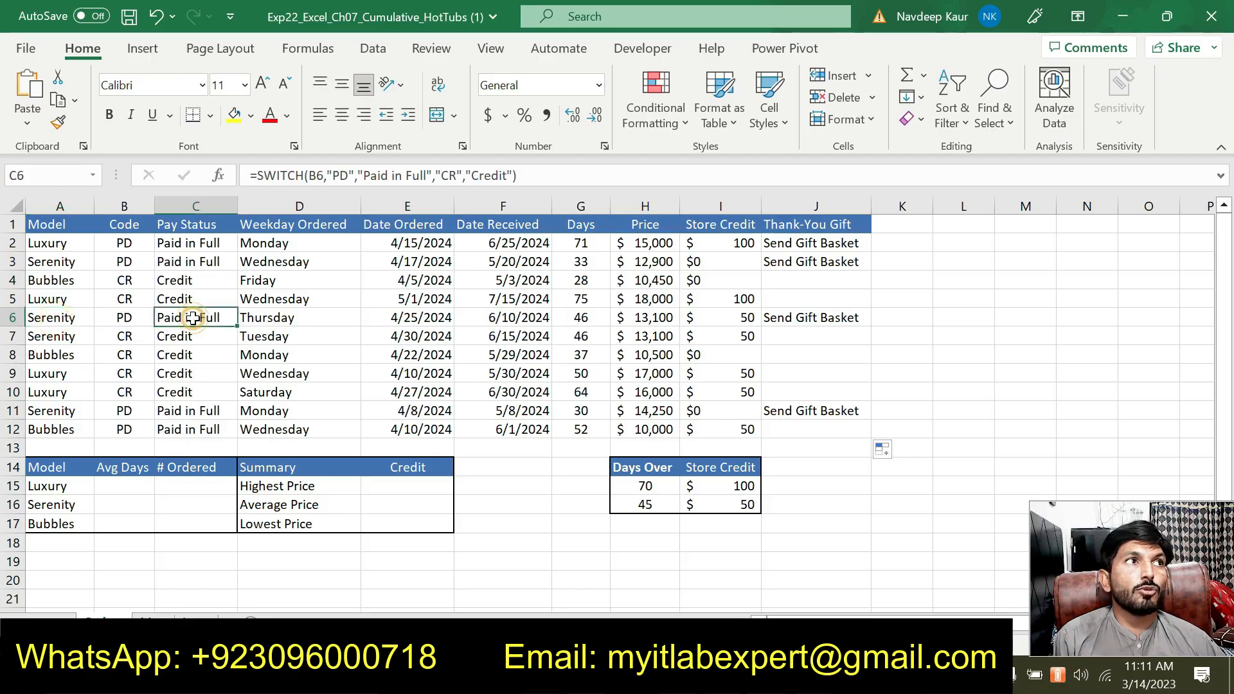
left_click(774, 313)
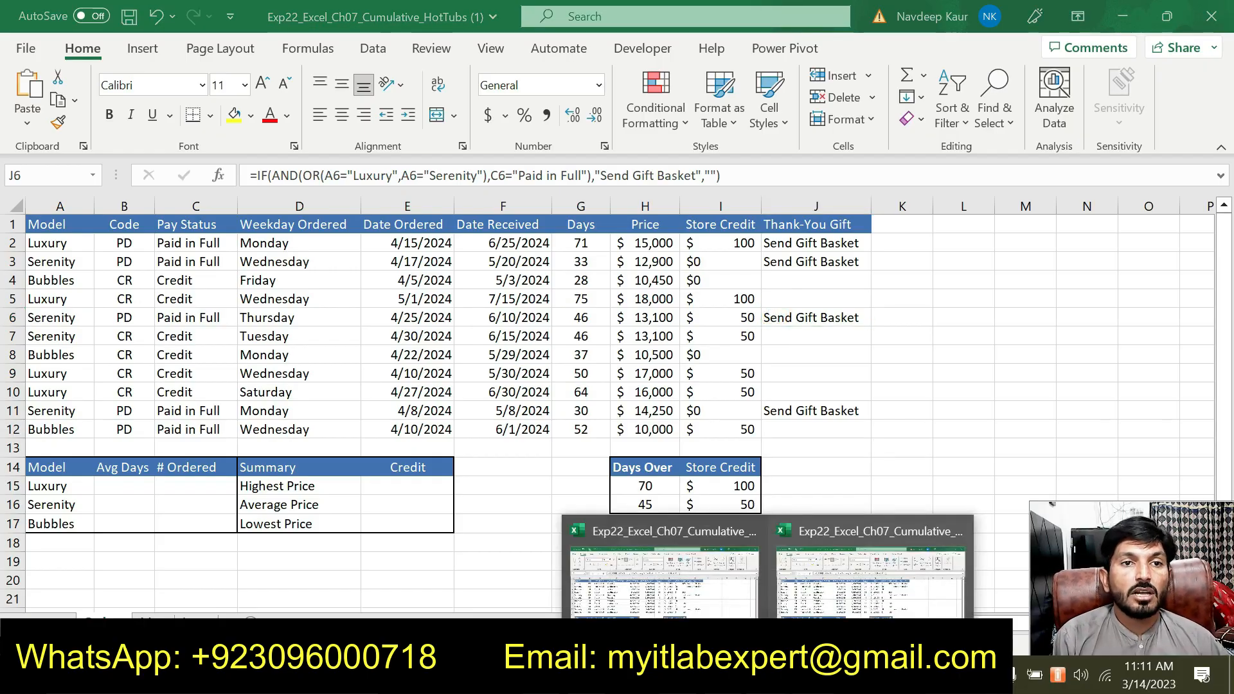
- Switch to the Word instructions and remove the green highlight from step 7 up to "Use text within the arguments"
left_click(816, 675)
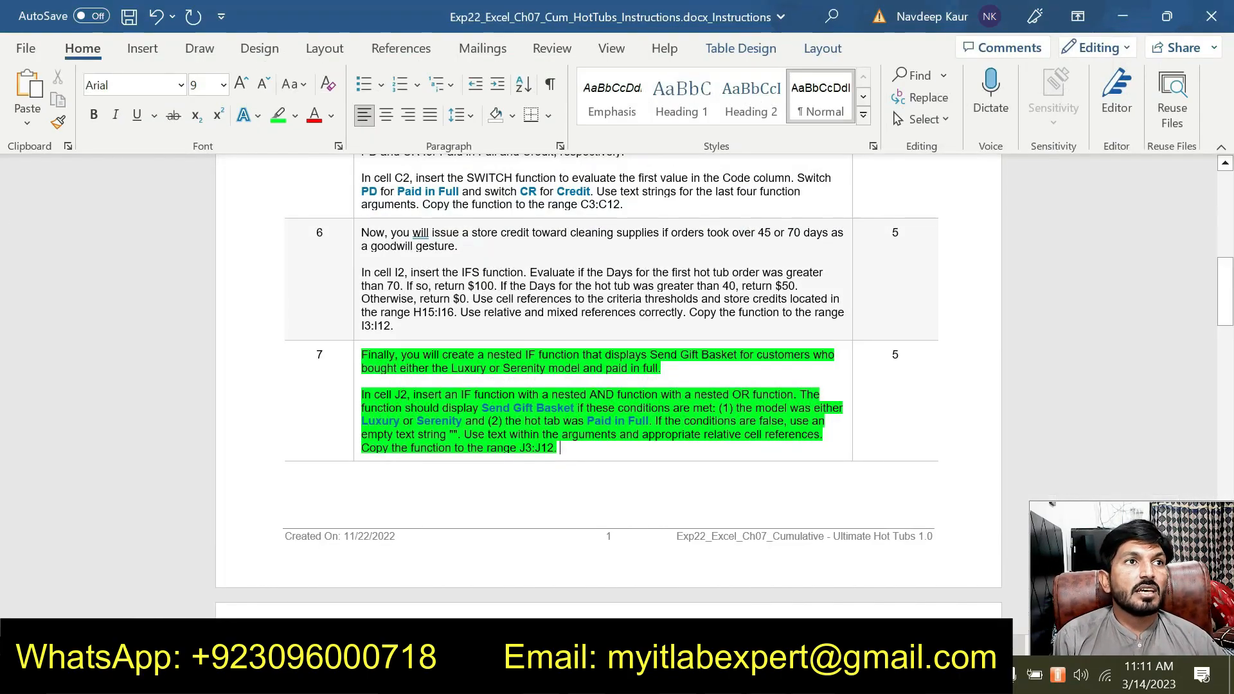
left_click_drag(560, 448, 361, 353)
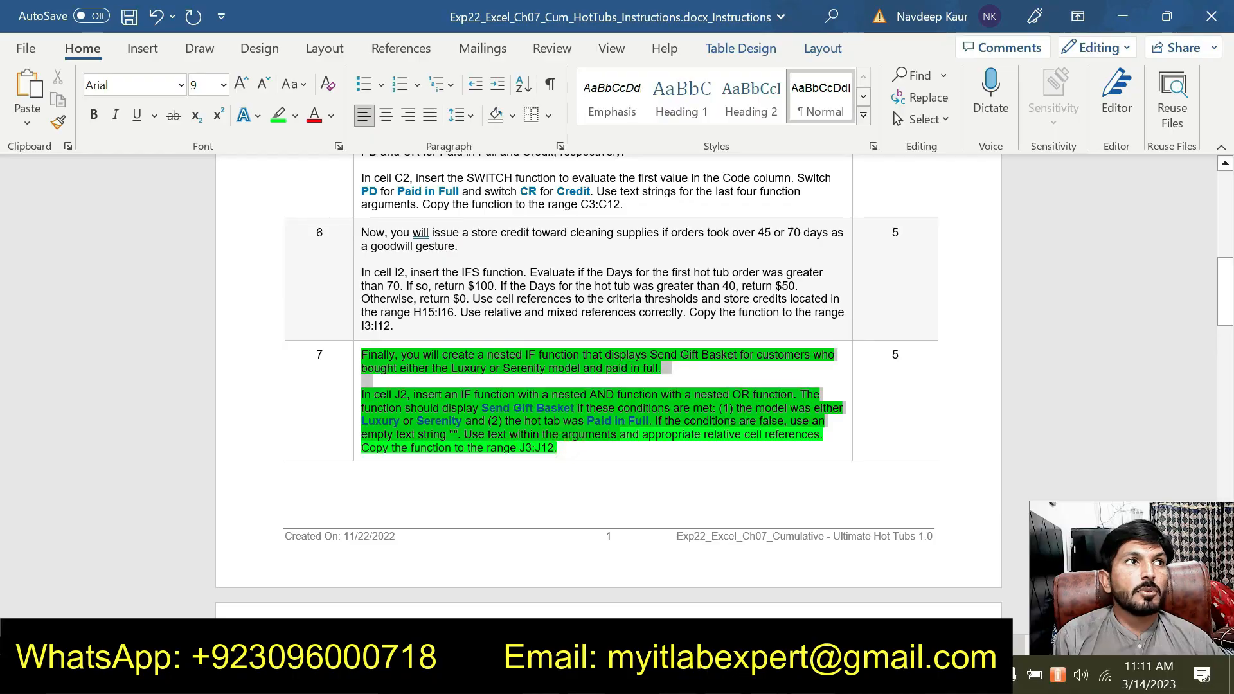
key("Left")
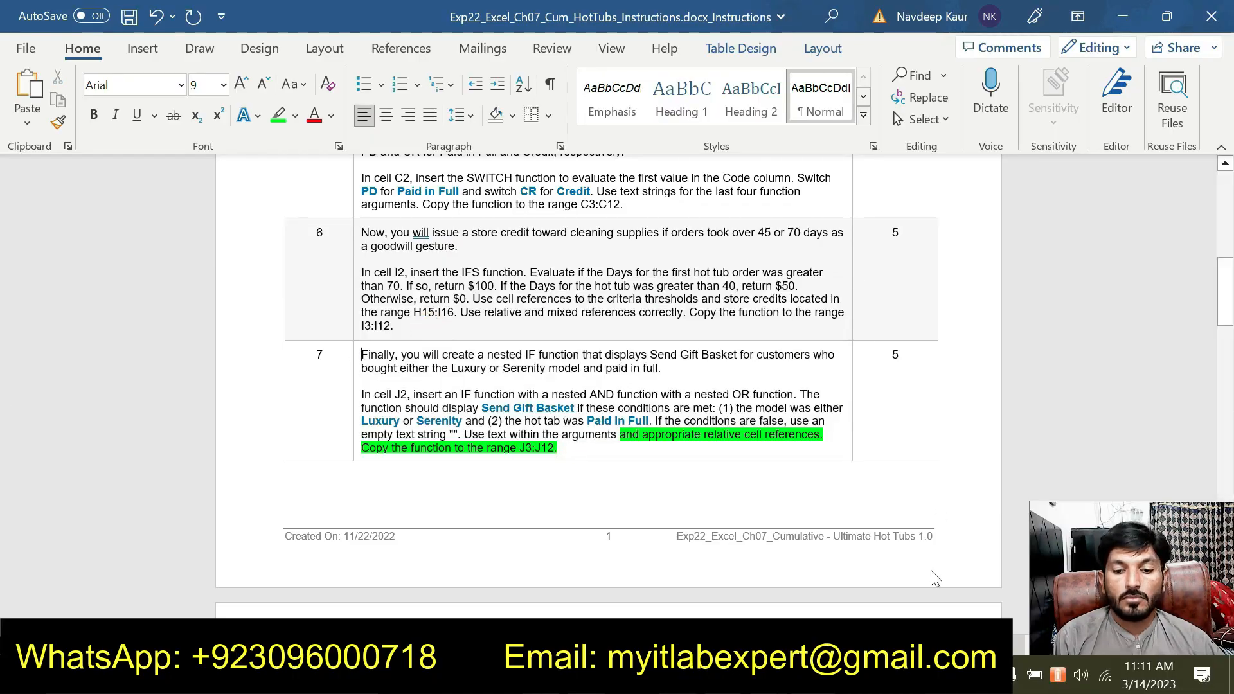
- Highlight both paragraphs of step 8, the AVERAGEIF instructions, in bright green
left_click_drag(1229, 308, 1229, 384)
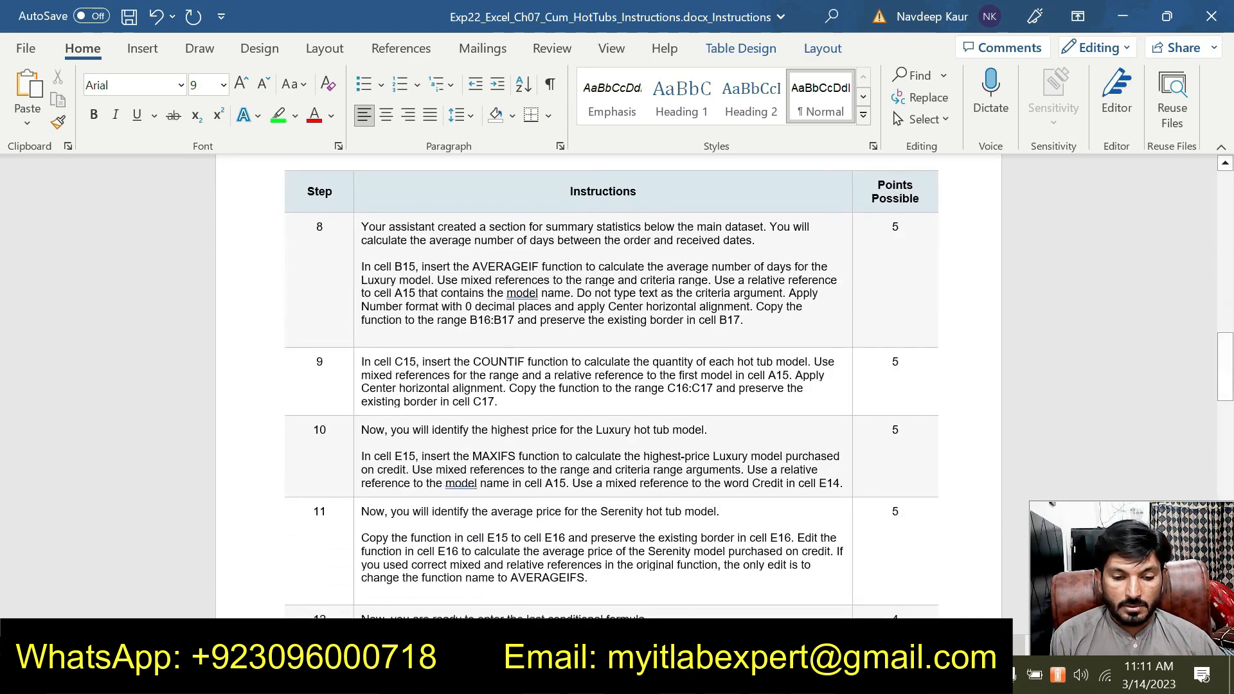
left_click_drag(757, 324, 291, 146)
left_click(279, 115)
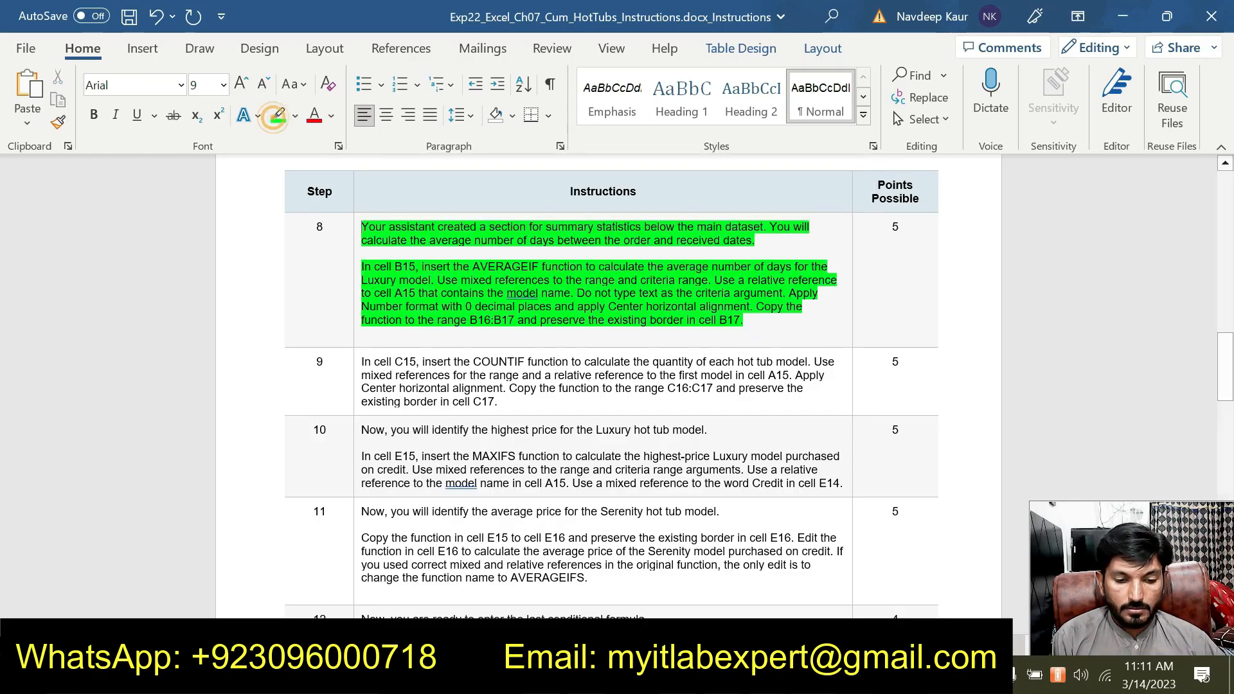
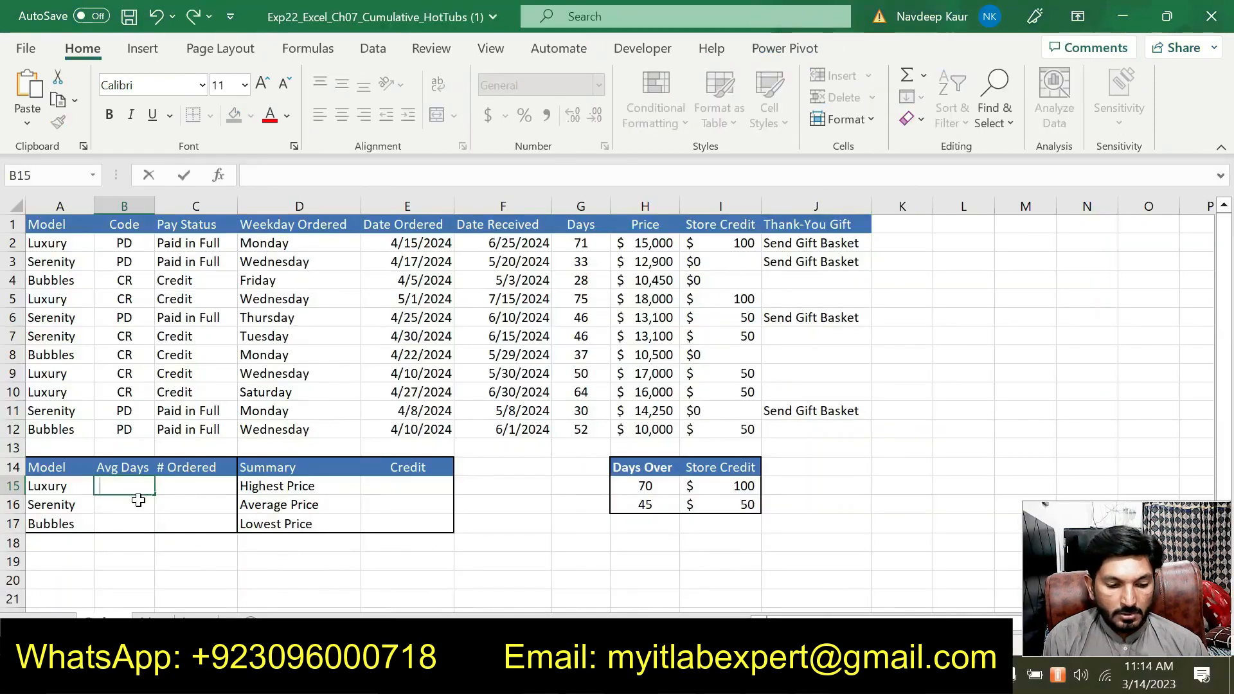
- In the Excel workbook, start an AVERAGEIF function in B15 and open its function arguments clear of the Model data
double_click(124, 487)
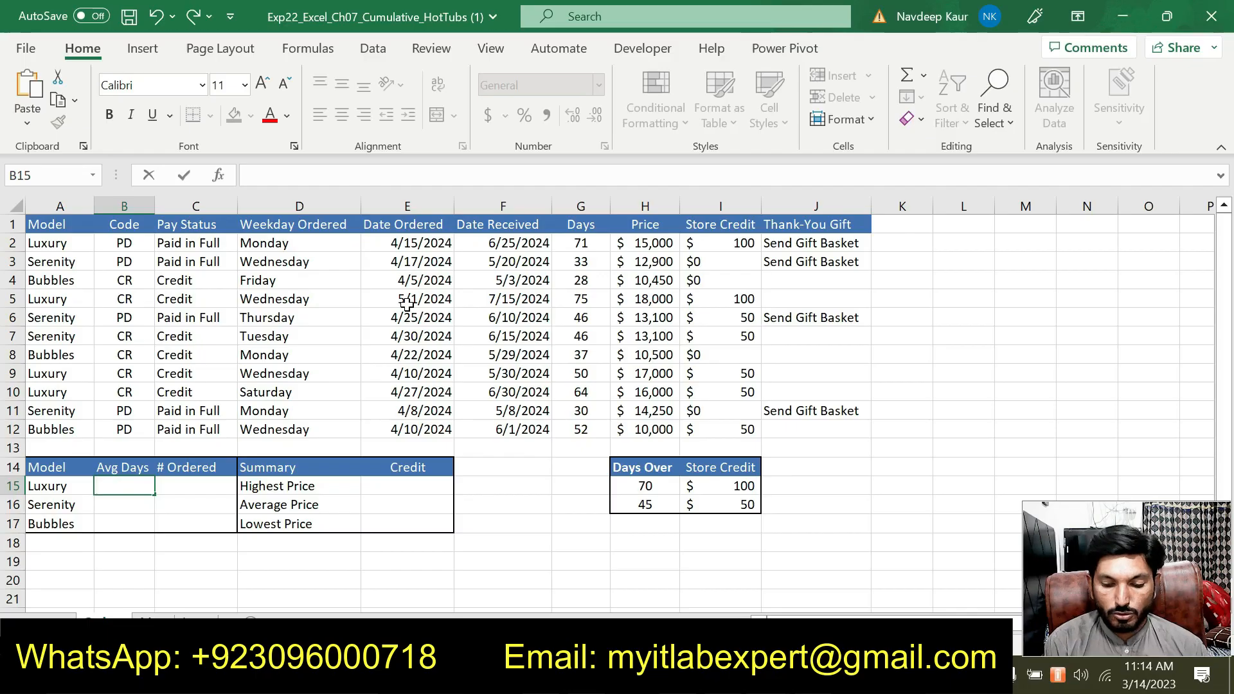
type("=aver")
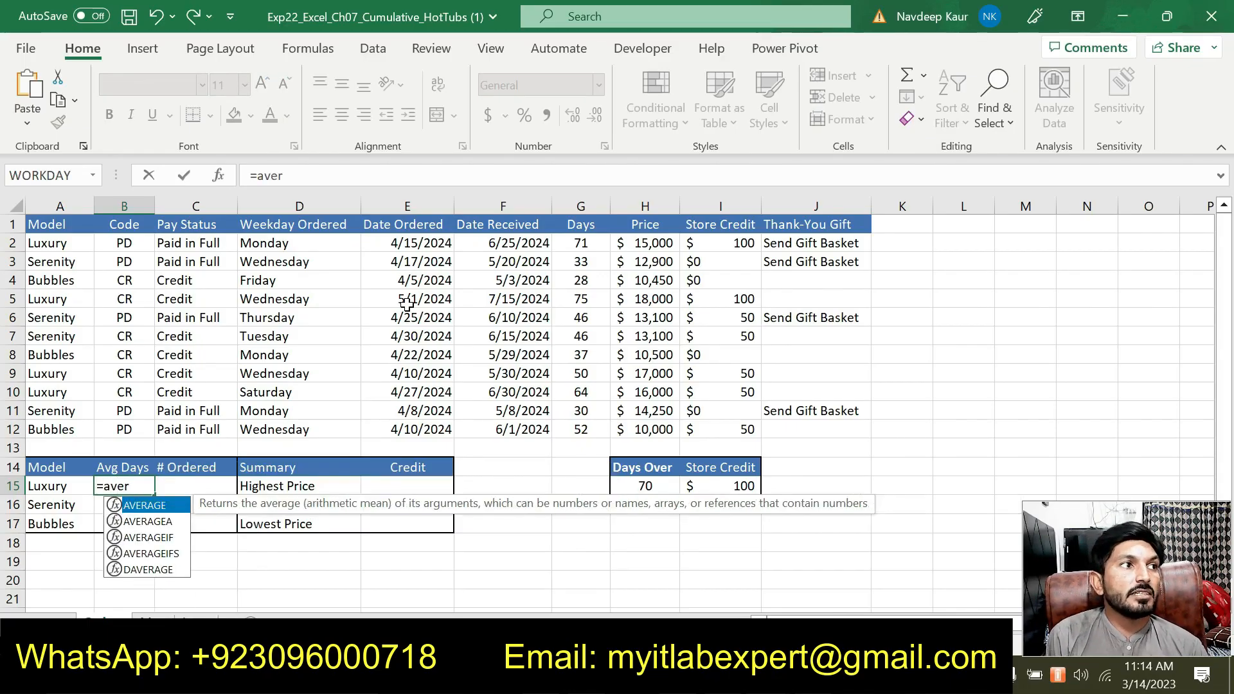
left_click(166, 542)
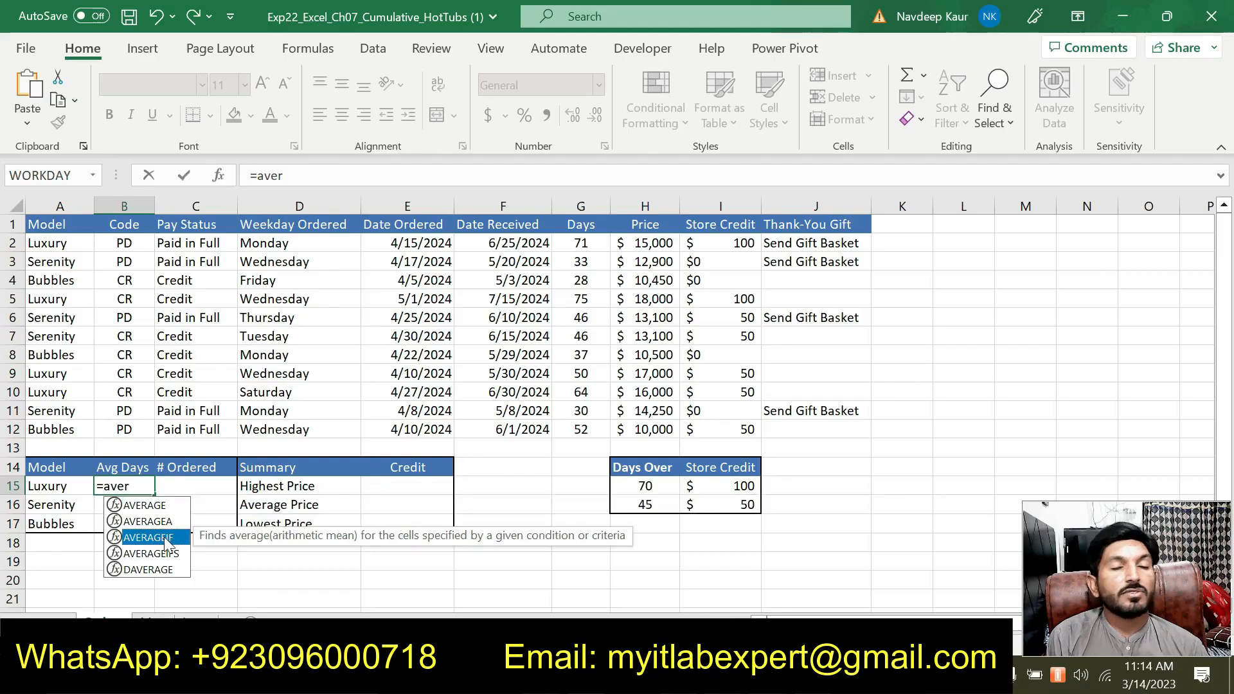
double_click(166, 542)
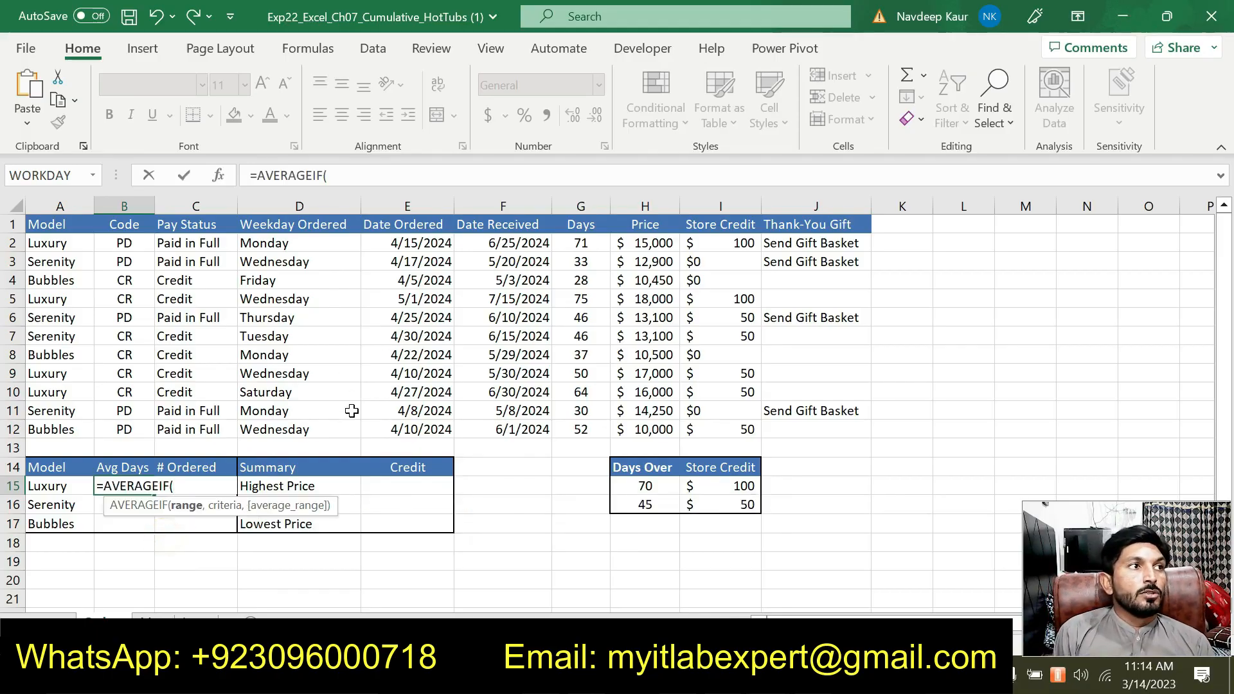
left_click(220, 175)
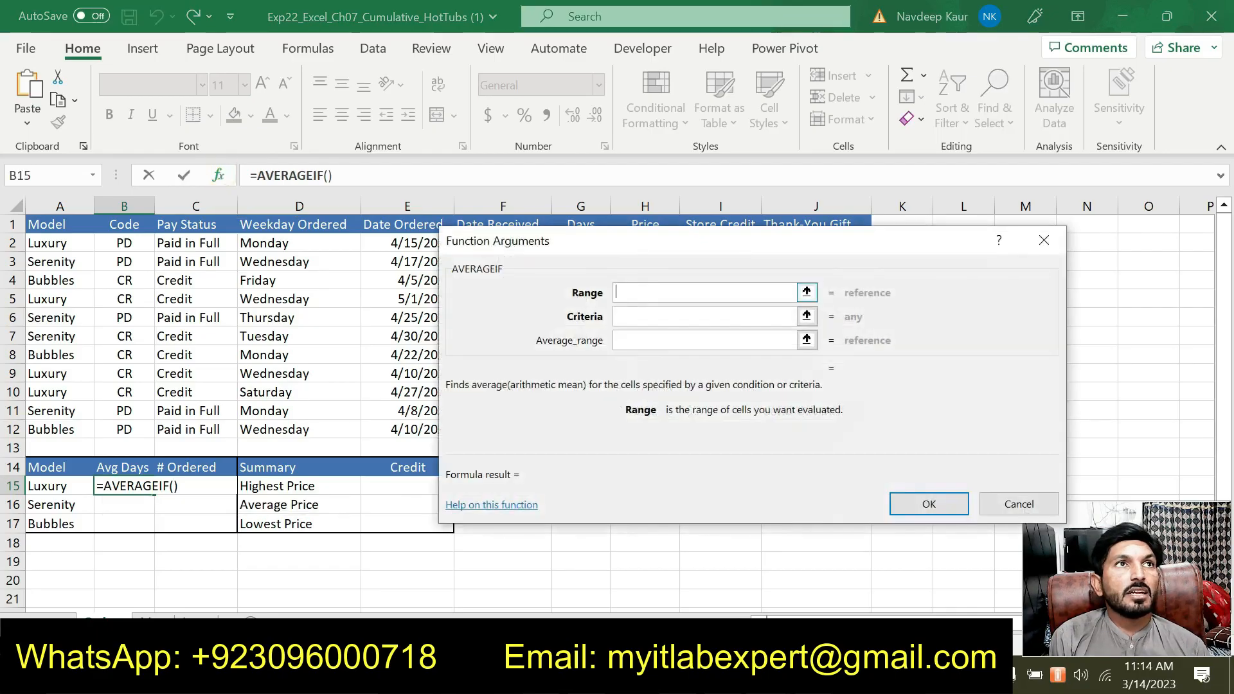
left_click_drag(696, 251, 743, 230)
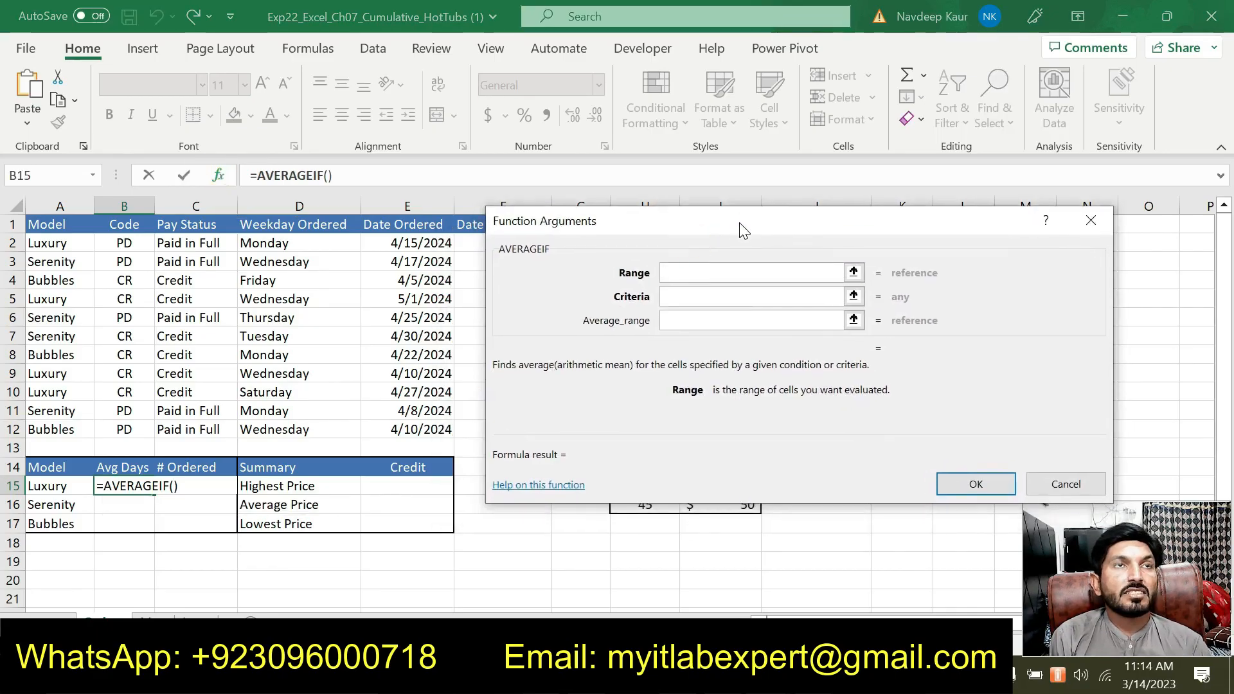
- Set the AVERAGEIF range to the Model values with the absolute reference $A$2:$A$12
left_click_drag(67, 242, 45, 428)
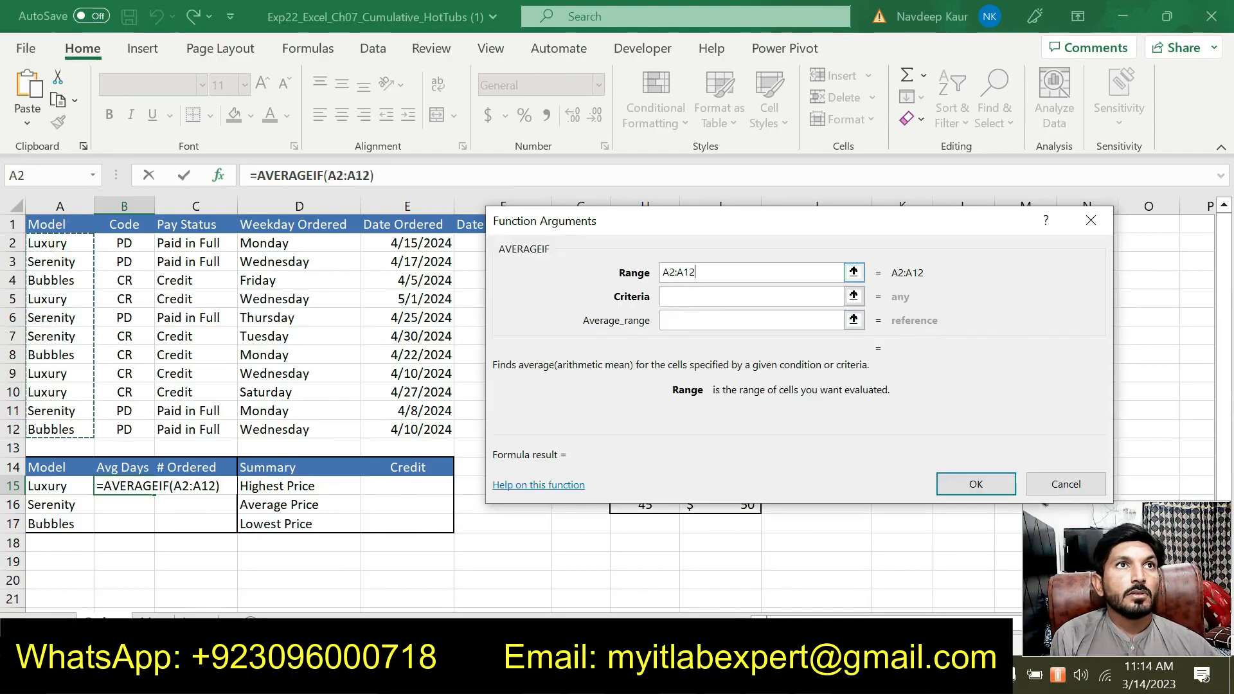
left_click(663, 272)
type("$")
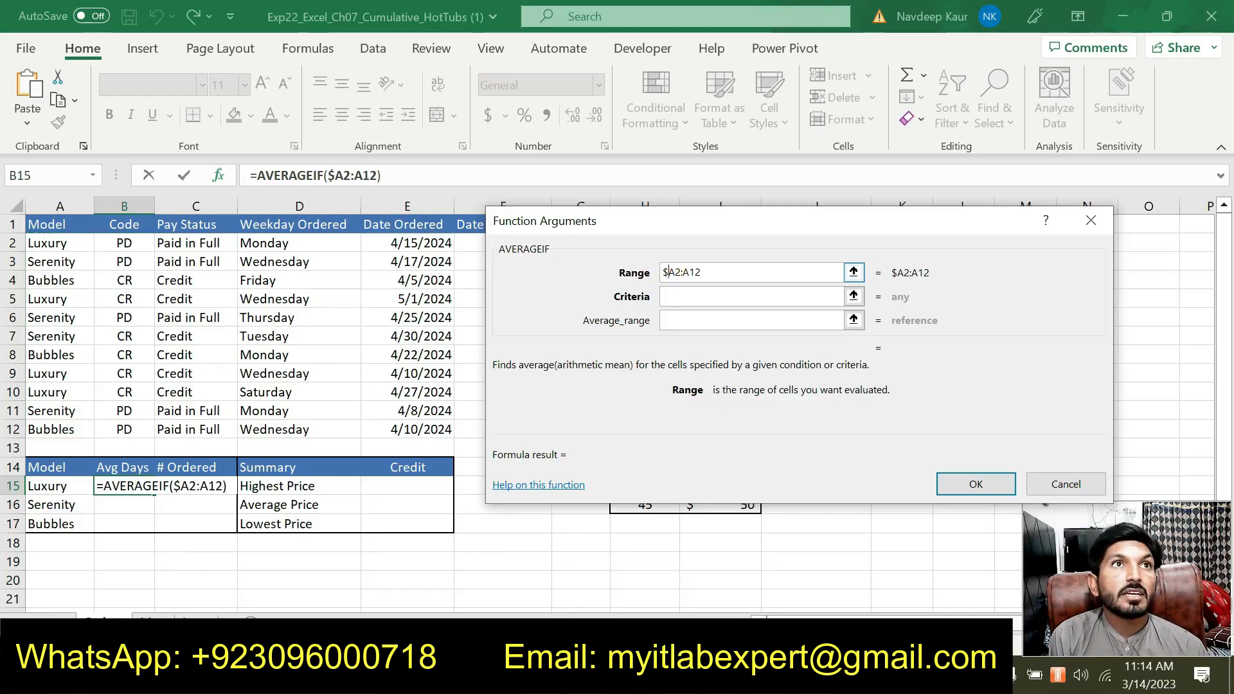
left_click(671, 272)
type("$")
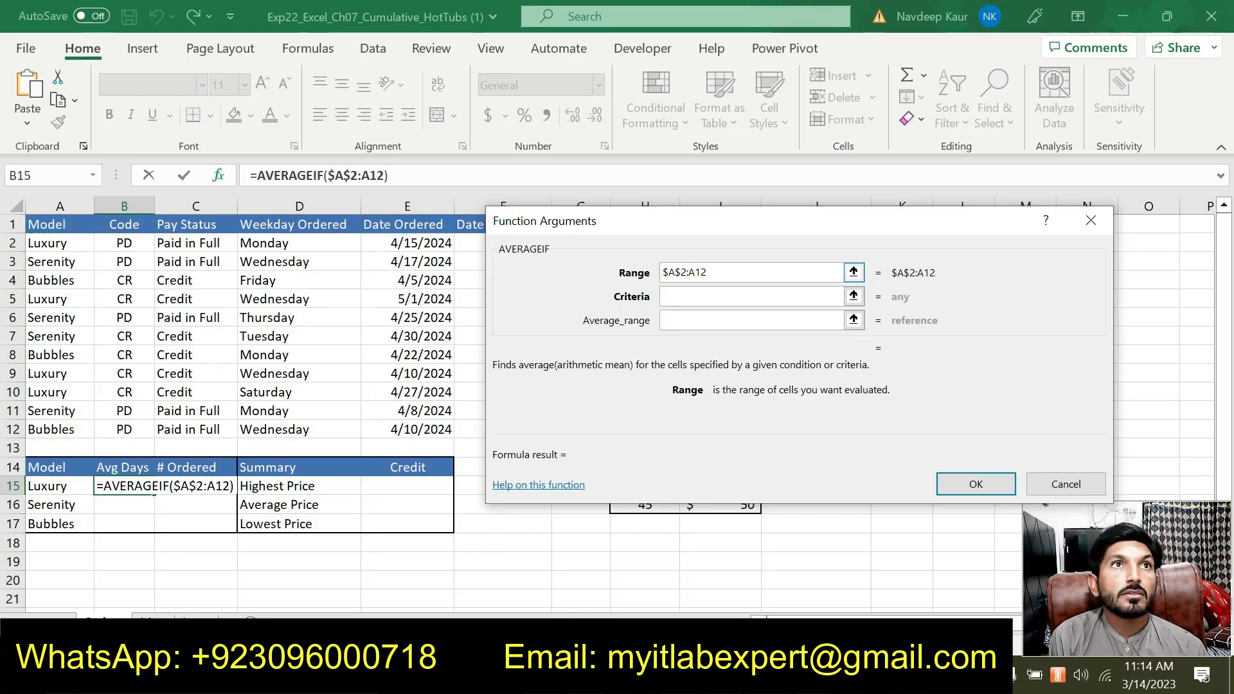
left_click(689, 272)
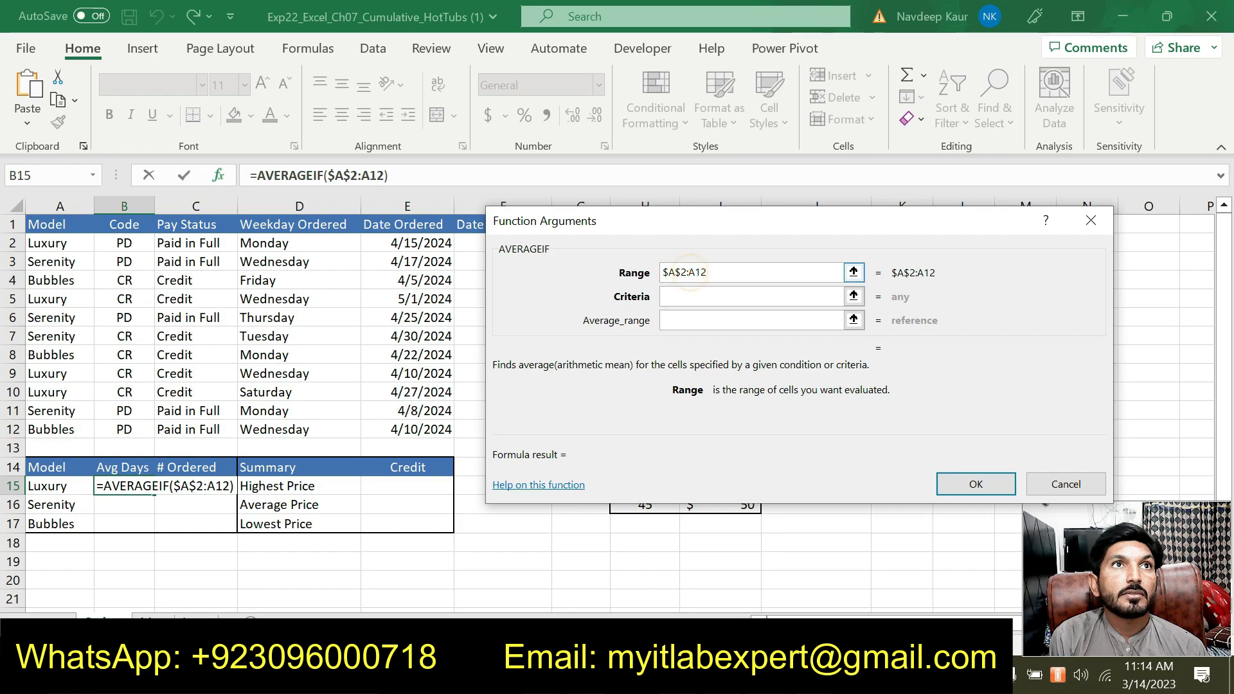
type("$")
left_click(702, 272)
type("$A$")
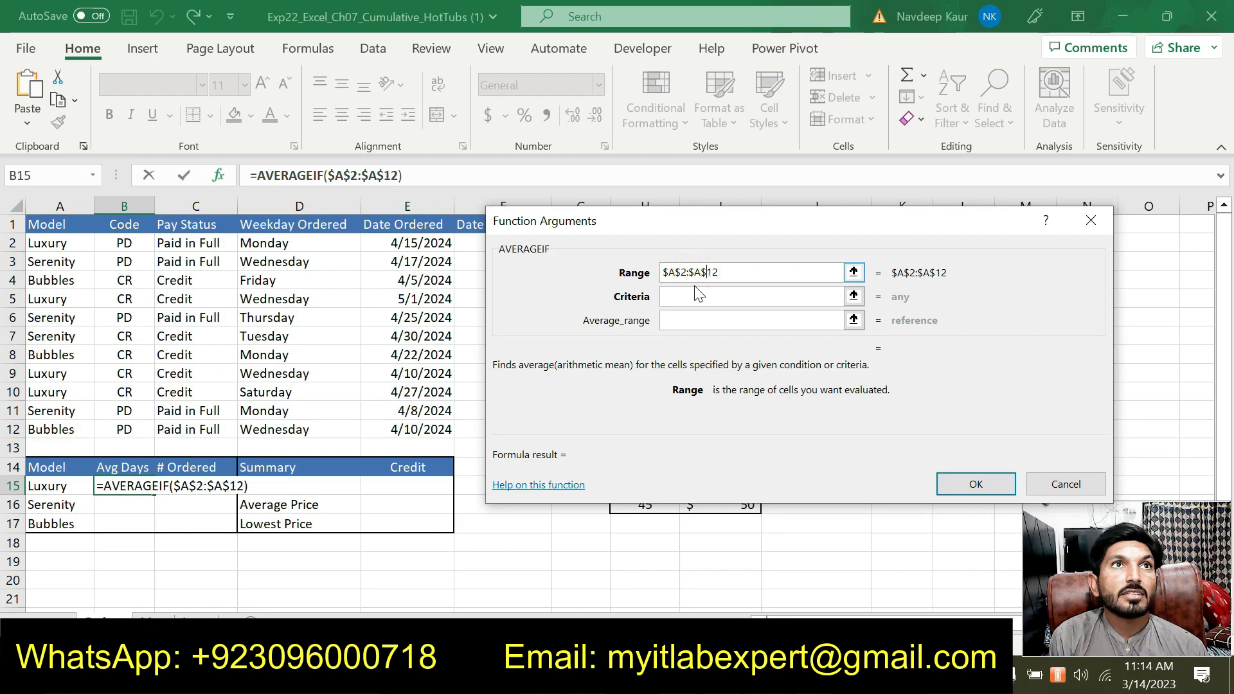
- Set the AVERAGEIF criteria to A15 and the average range to the Days values in G2:G12
left_click(687, 294)
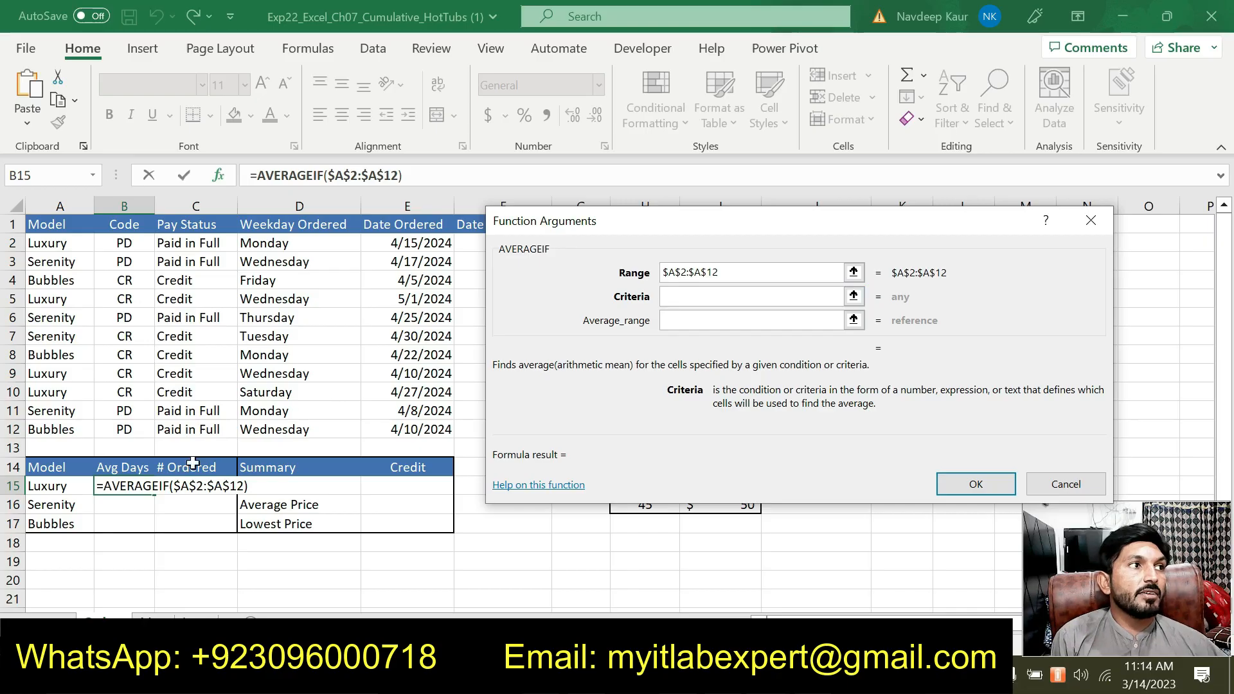
left_click(50, 486)
left_click(705, 318)
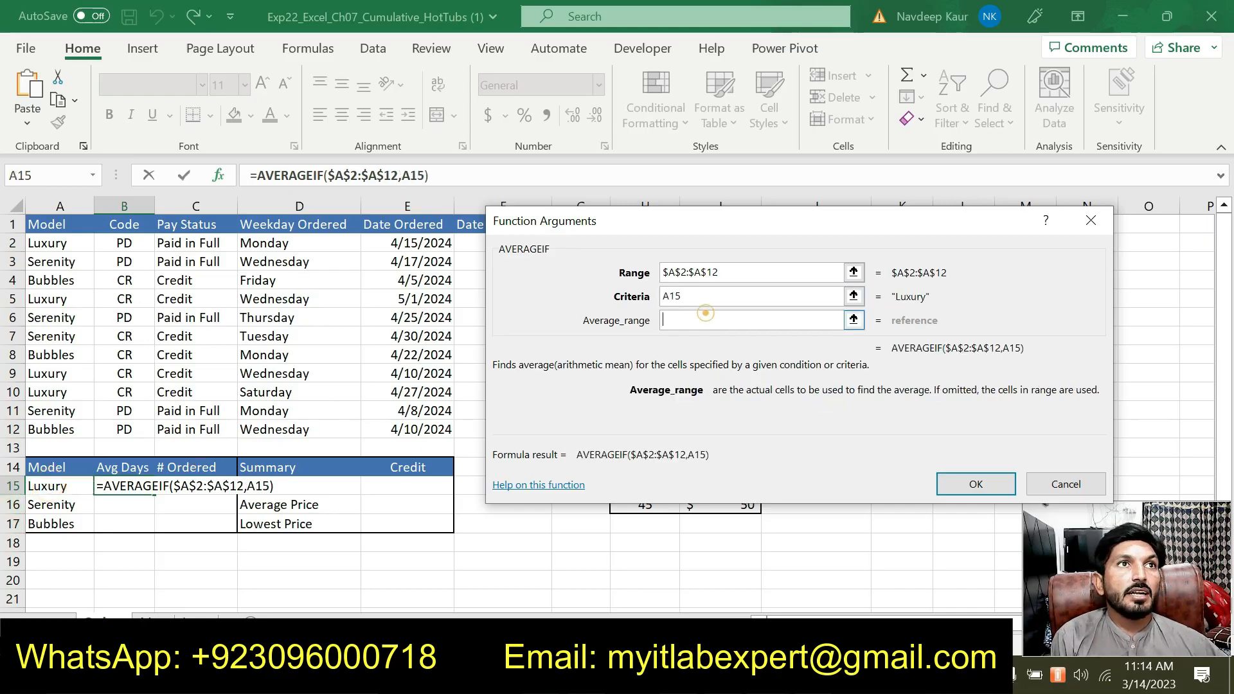
left_click_drag(720, 228, 890, 184)
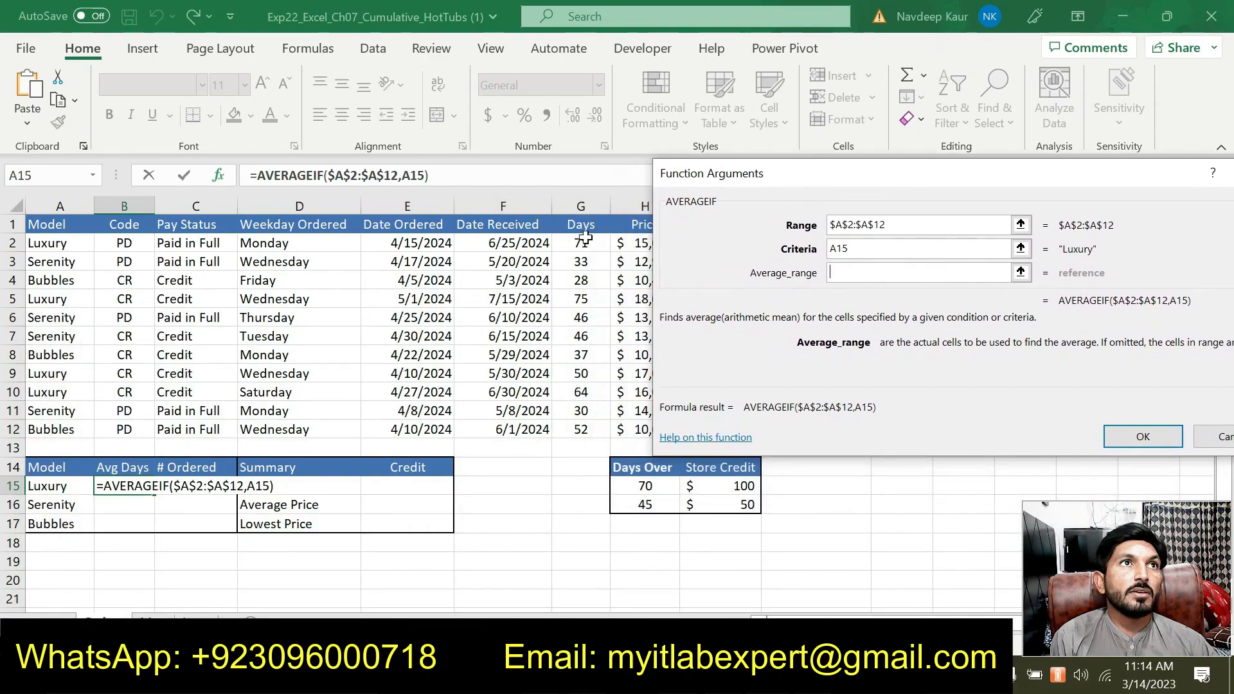
left_click_drag(581, 243, 582, 427)
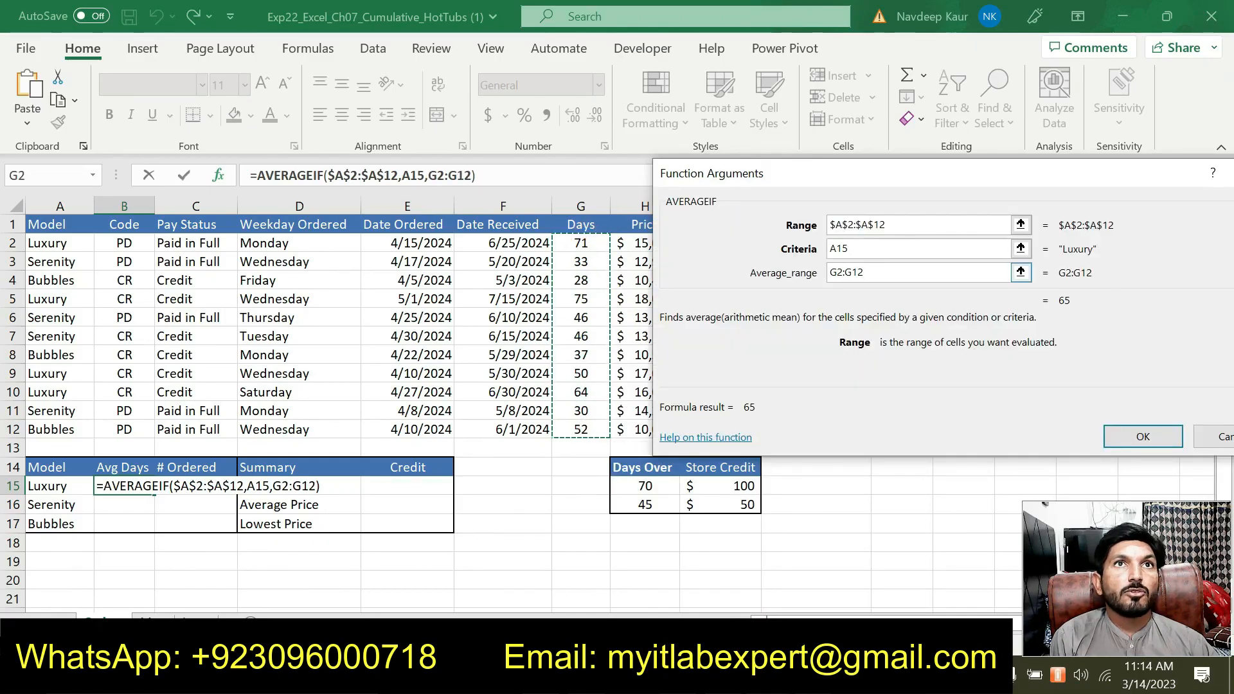
- Make the average range reference absolute as $G$2:$G$12
left_click(830, 272)
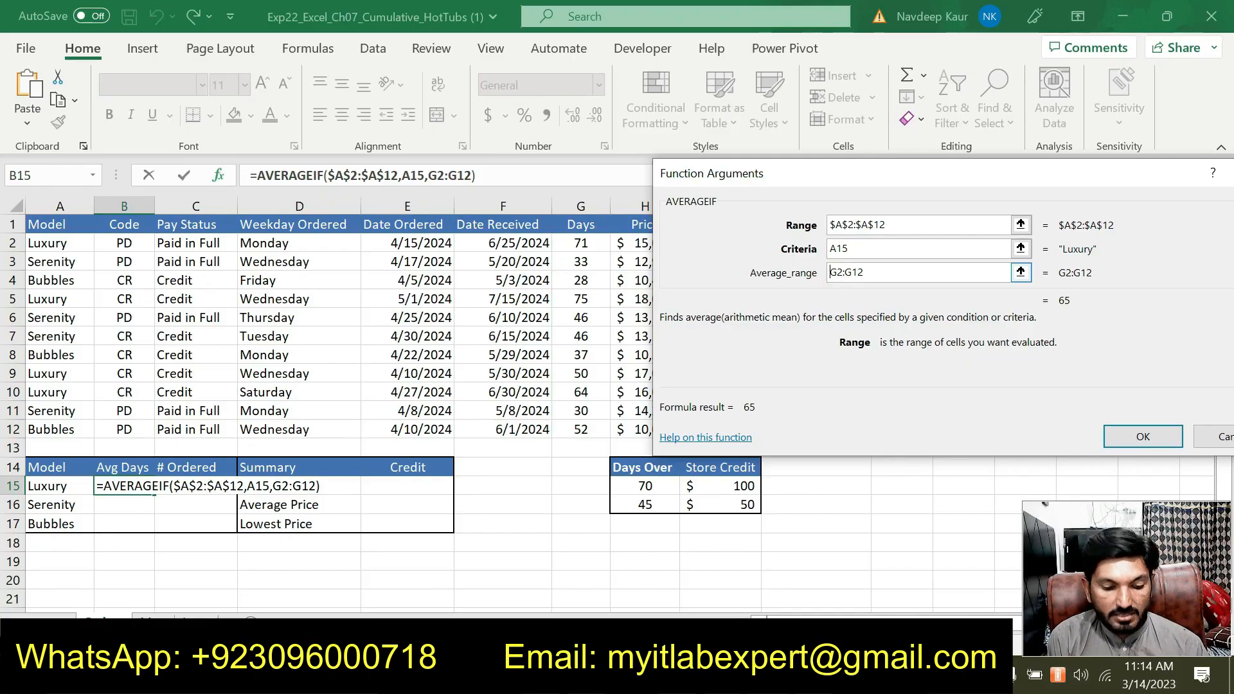
type("$")
left_click(841, 272)
type("$")
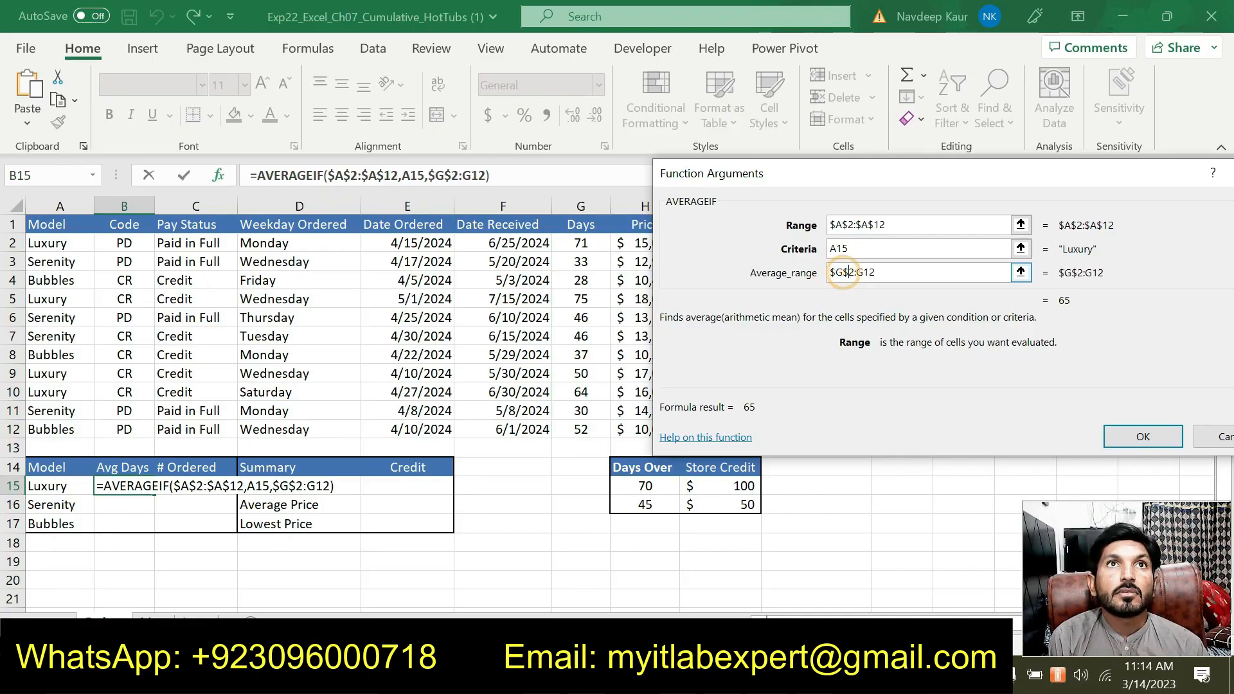
left_click(857, 272)
type("$")
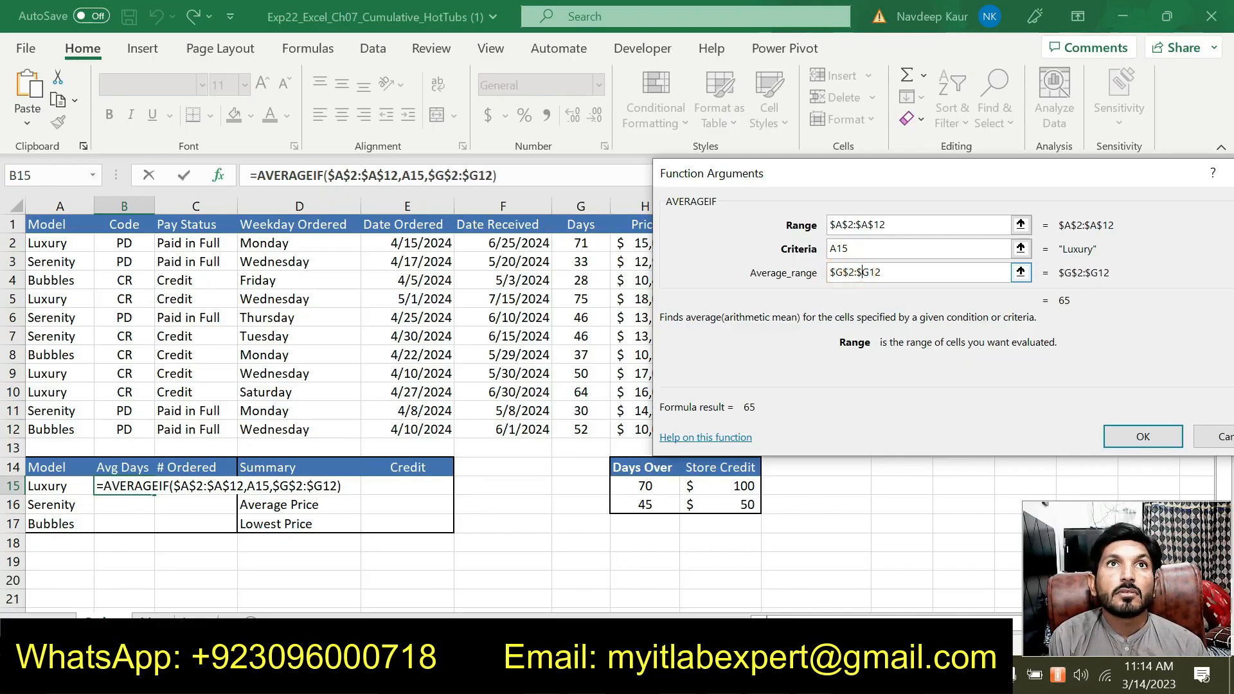
left_click(870, 271)
type("$")
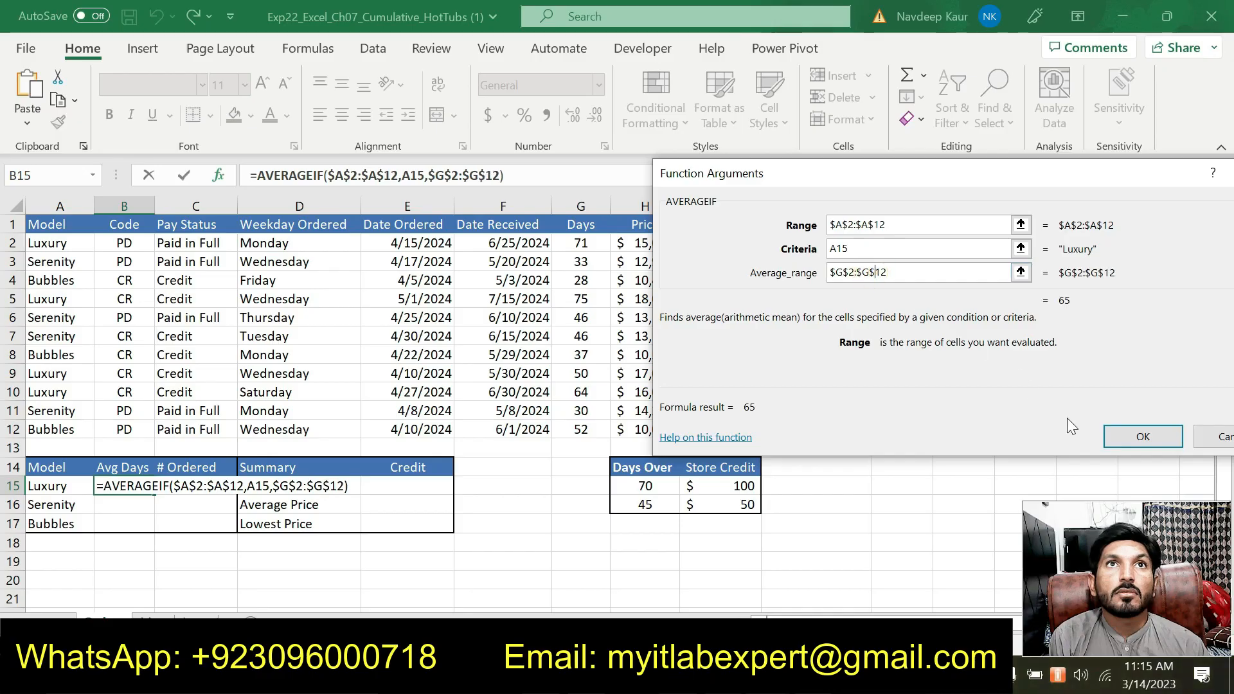
- Insert the completed AVERAGEIF function in B15 and format the cell as Number with 0 decimal places
left_click(1136, 438)
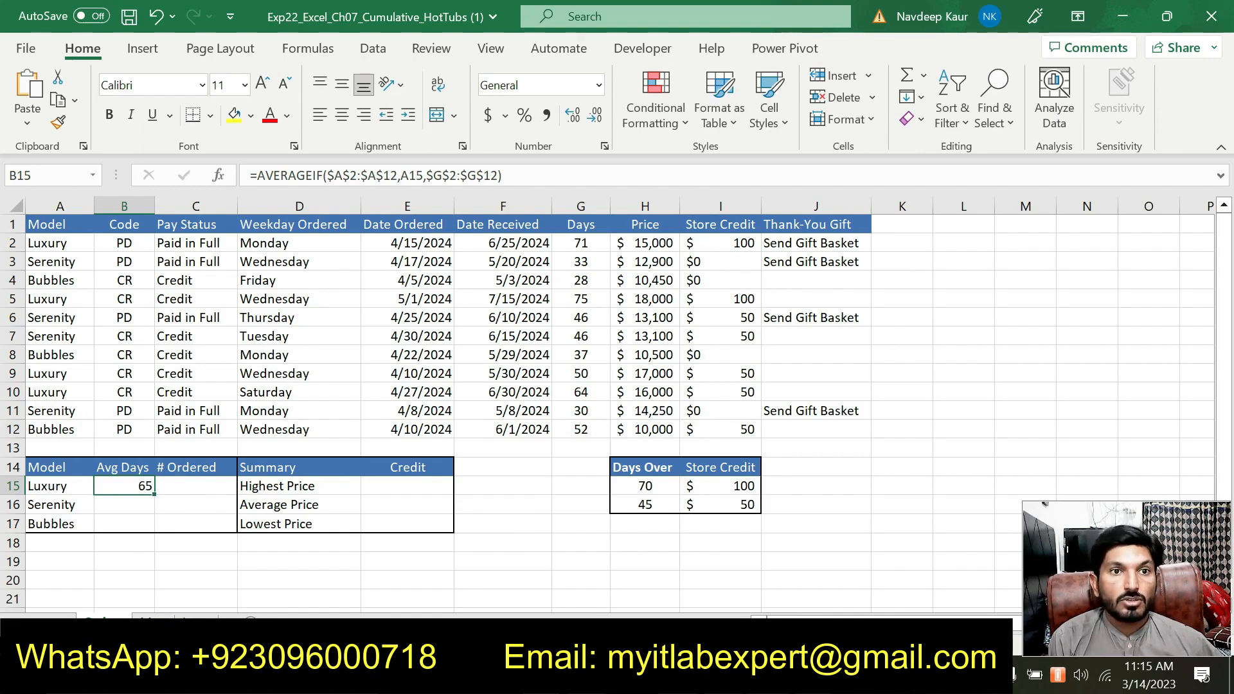
key("alt+Tab")
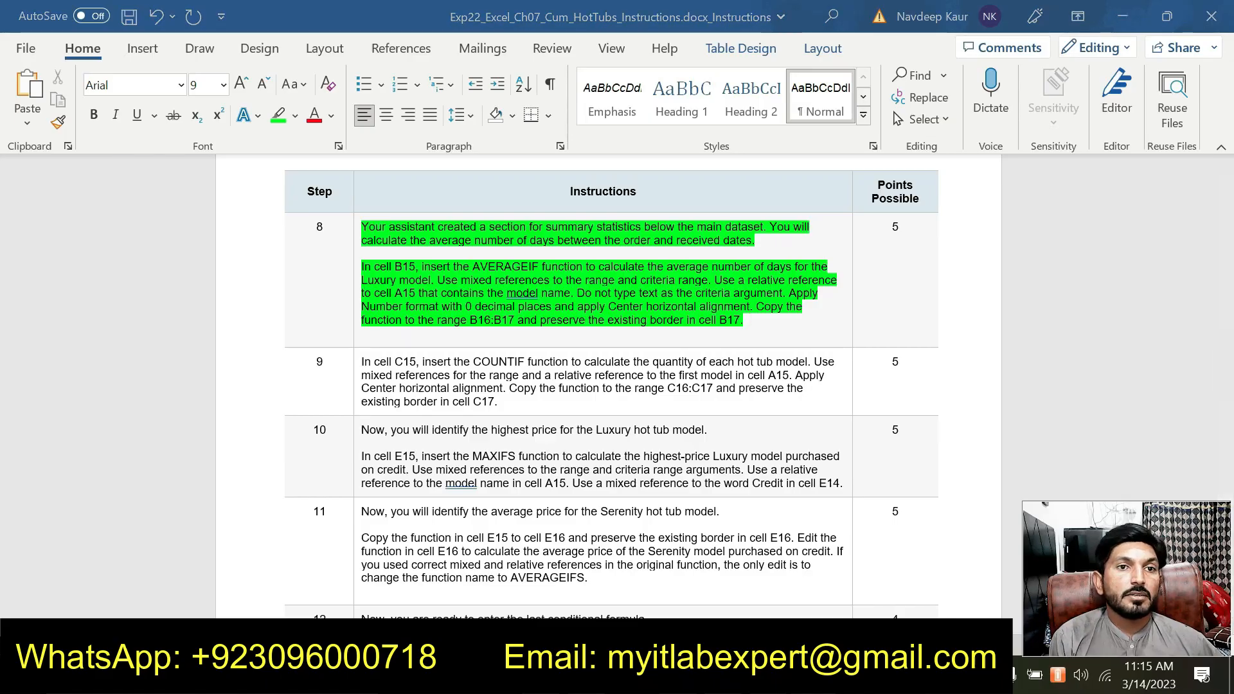
key("alt+Tab")
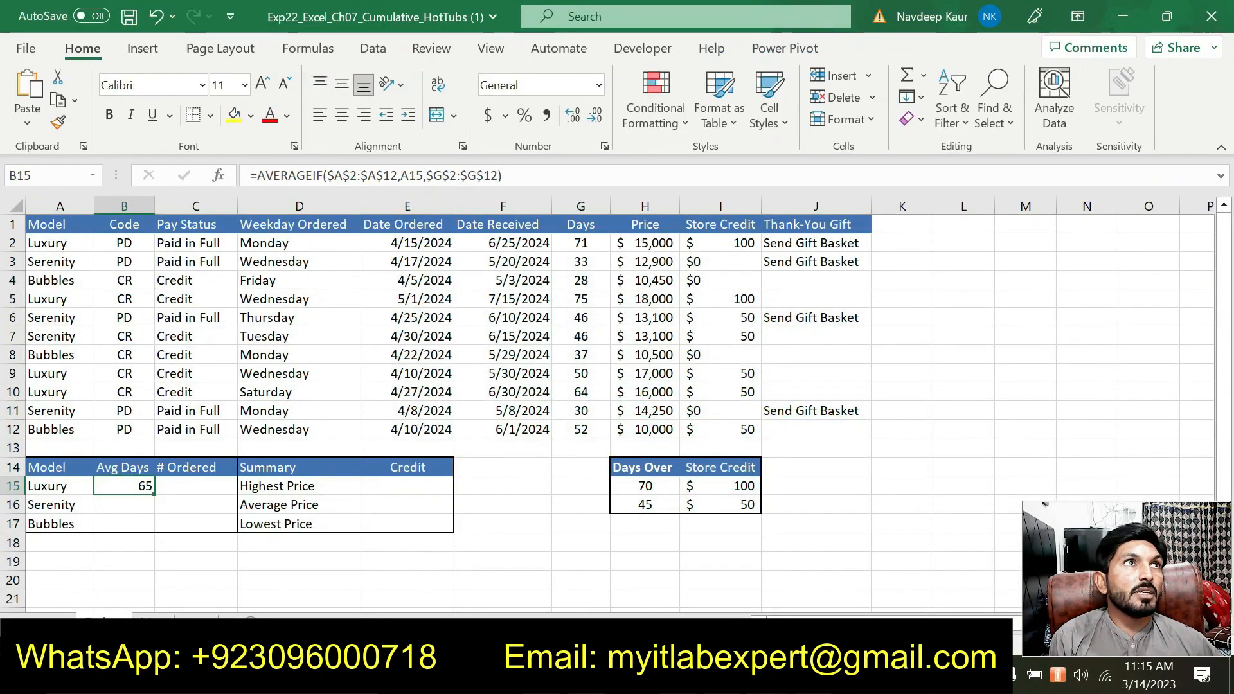
left_click(606, 147)
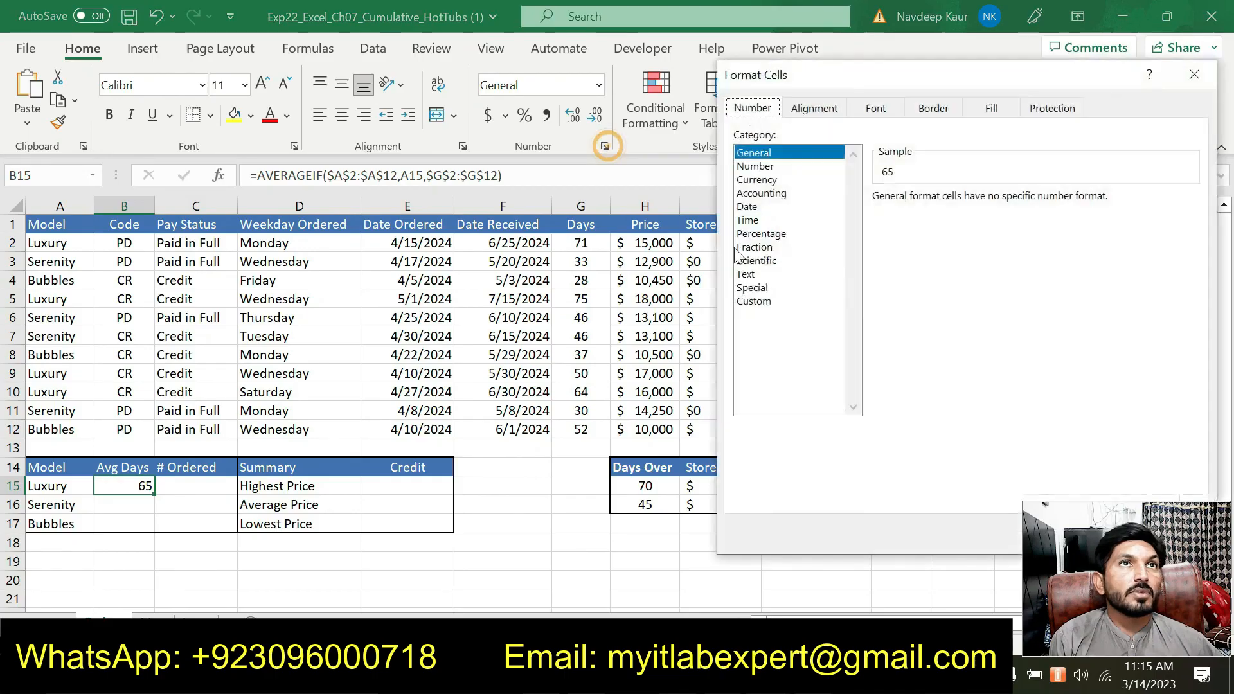
left_click(759, 166)
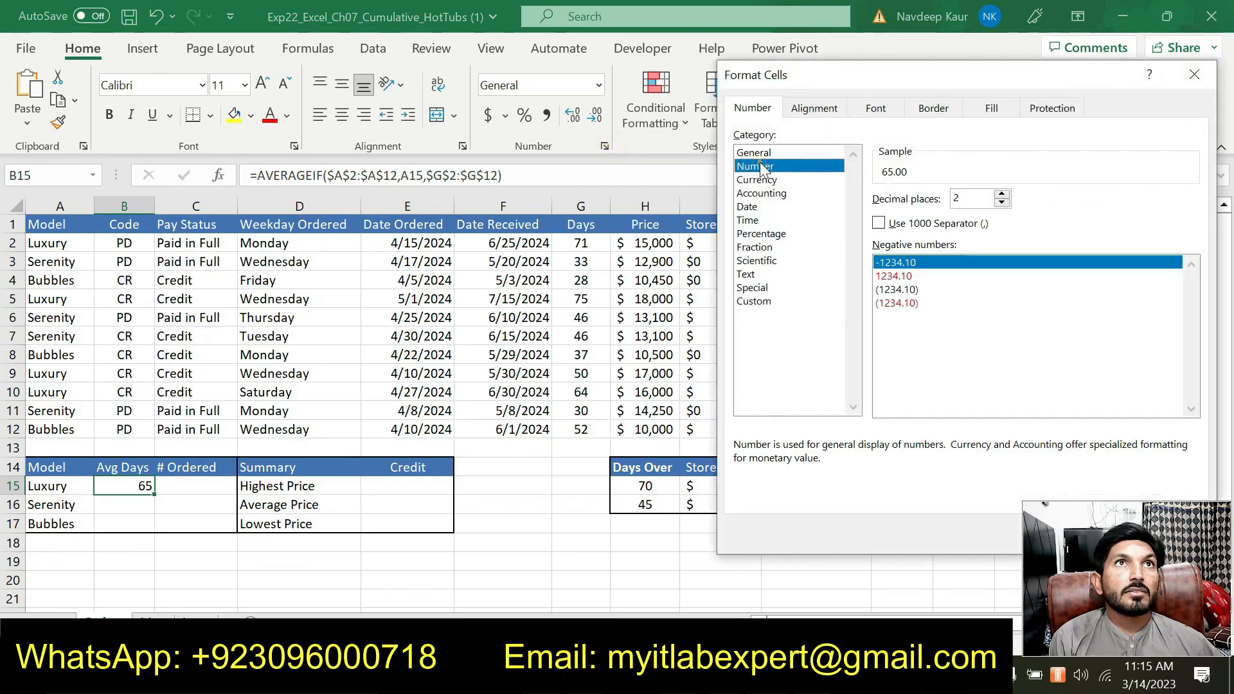
left_click_drag(813, 73, 534, 36)
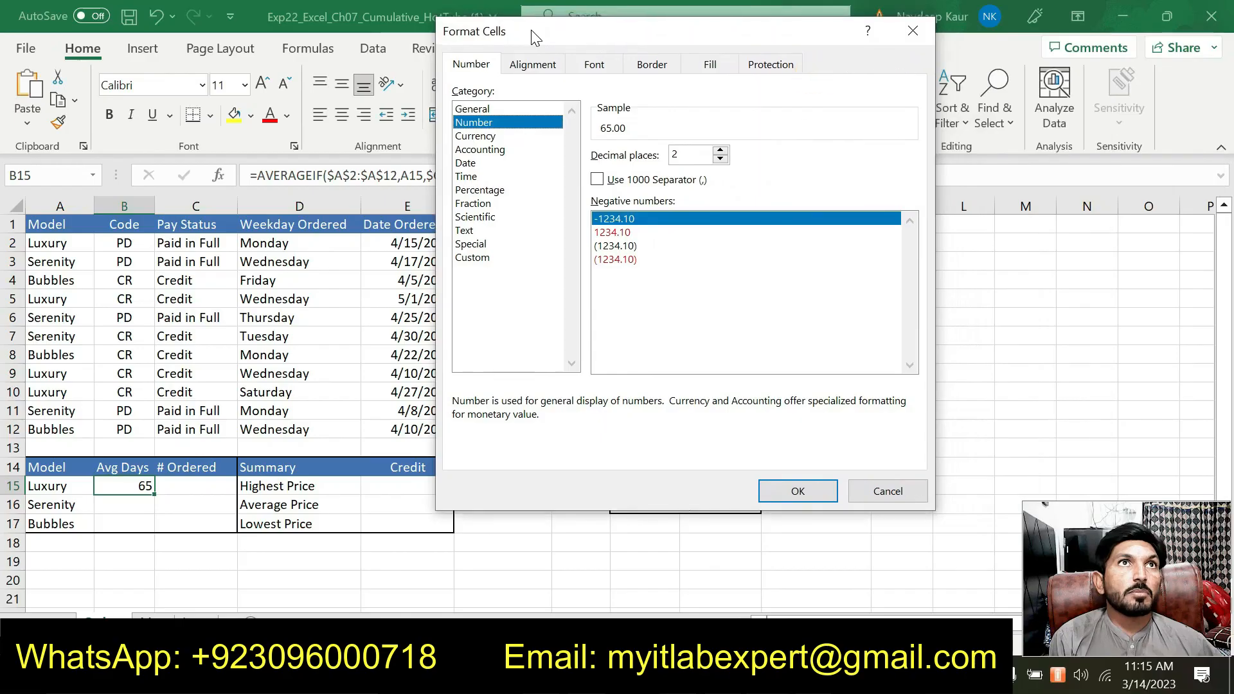
left_click(720, 159)
left_click(721, 159)
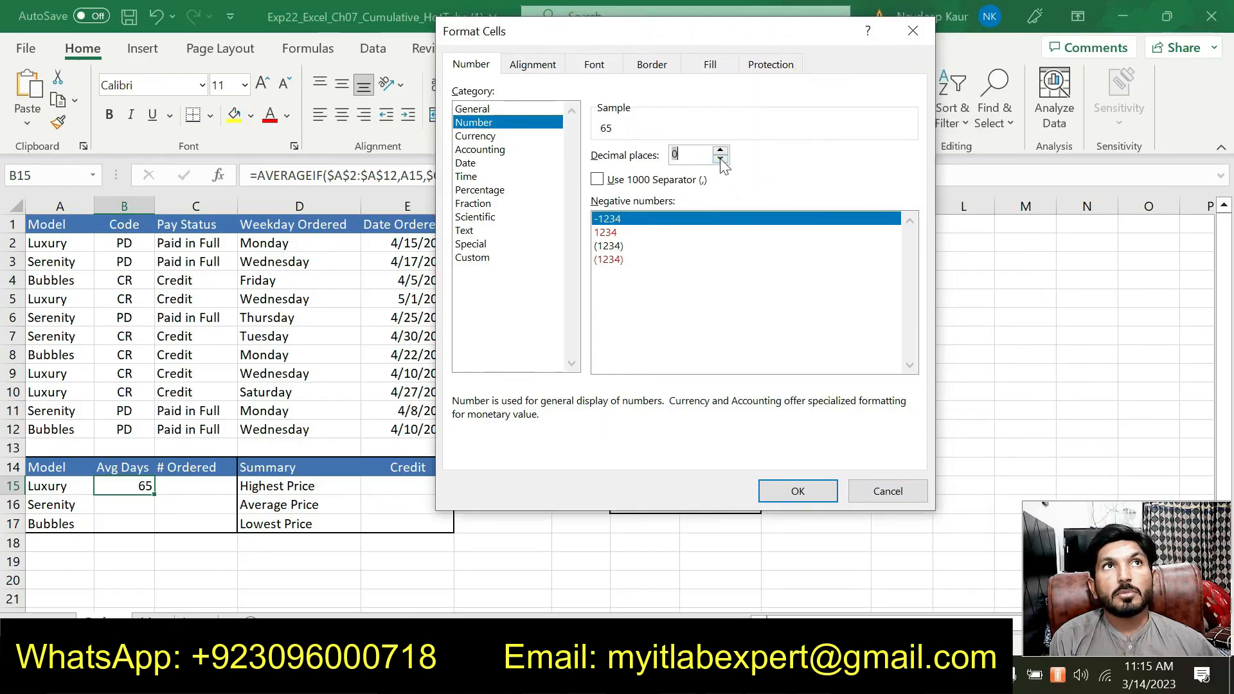
left_click(796, 488)
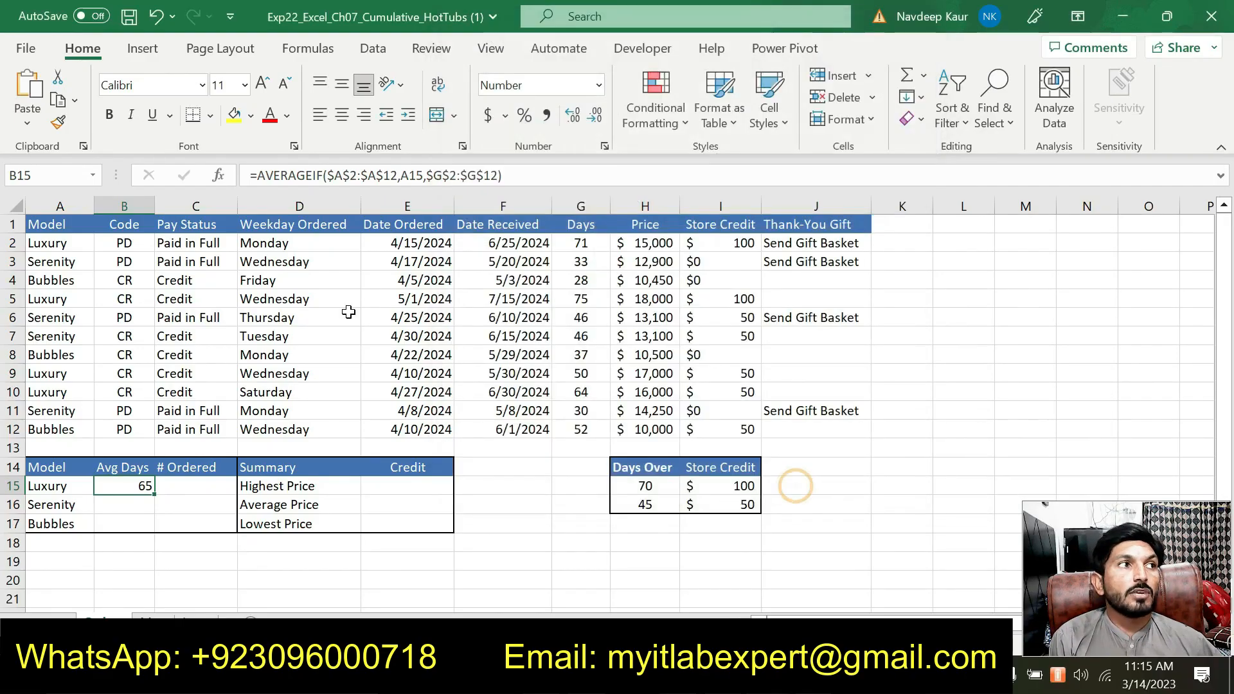
- Center B15 horizontally and copy its AVERAGEIF function down to B16:B17
left_click(340, 120)
key("alt+Tab")
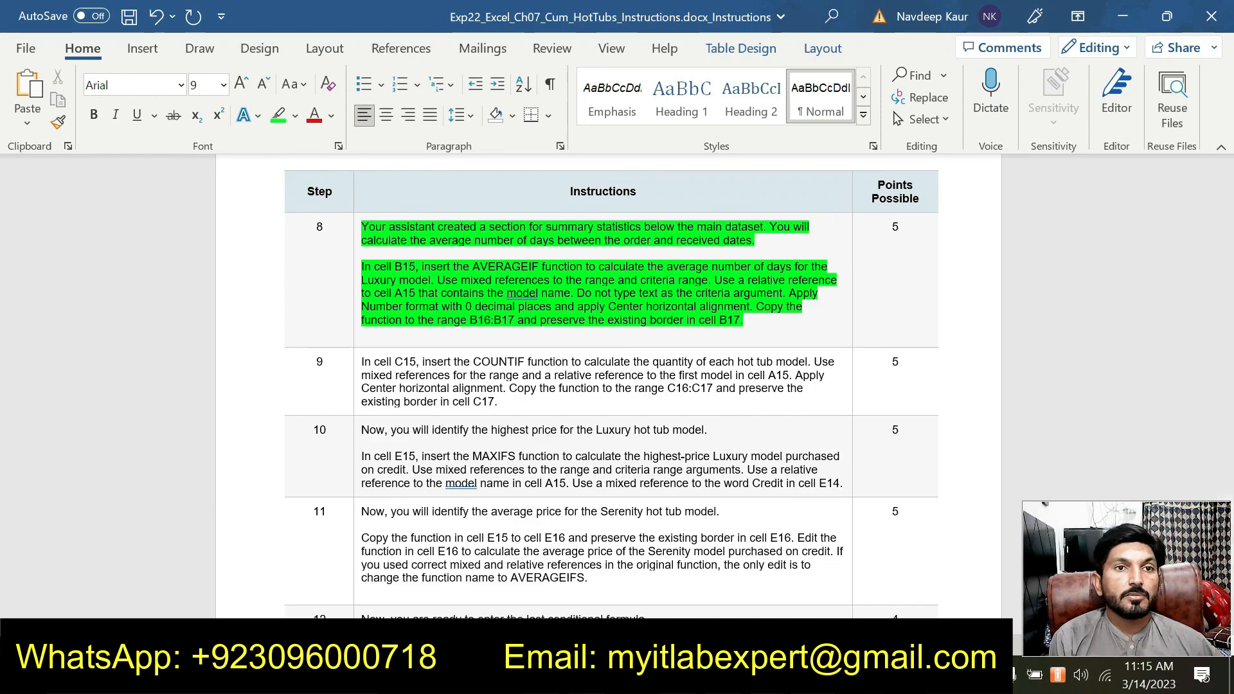
mouse_move(813, 682)
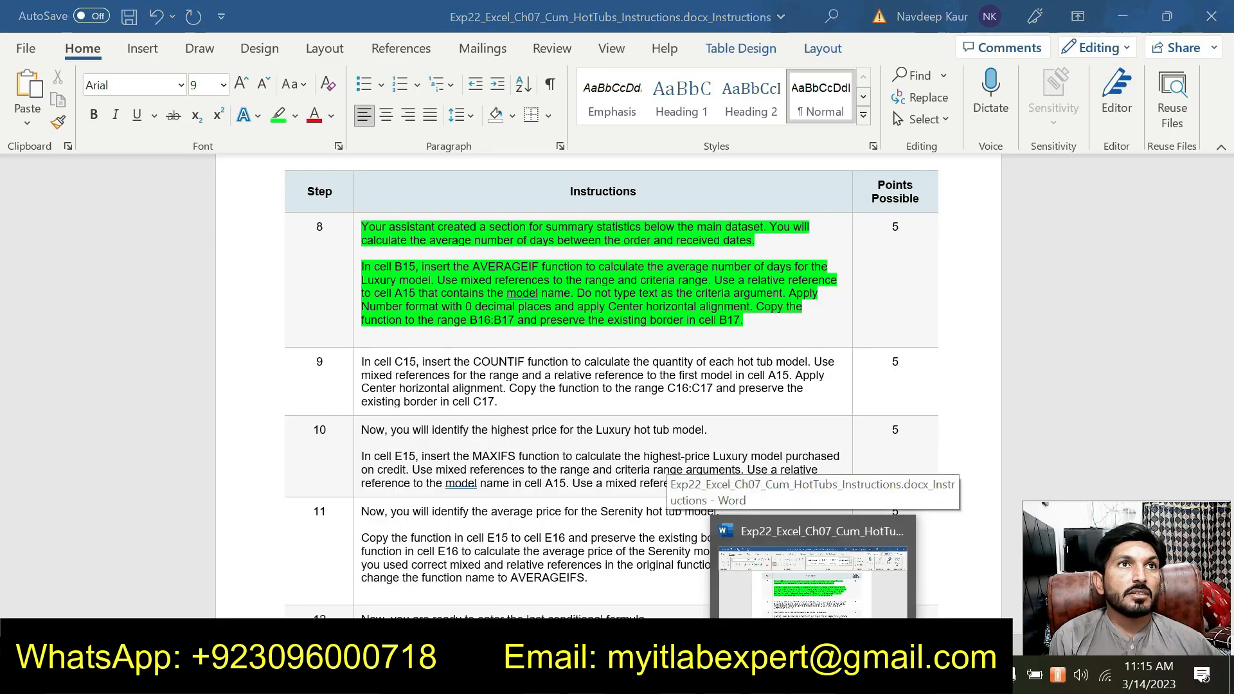
left_click(768, 675)
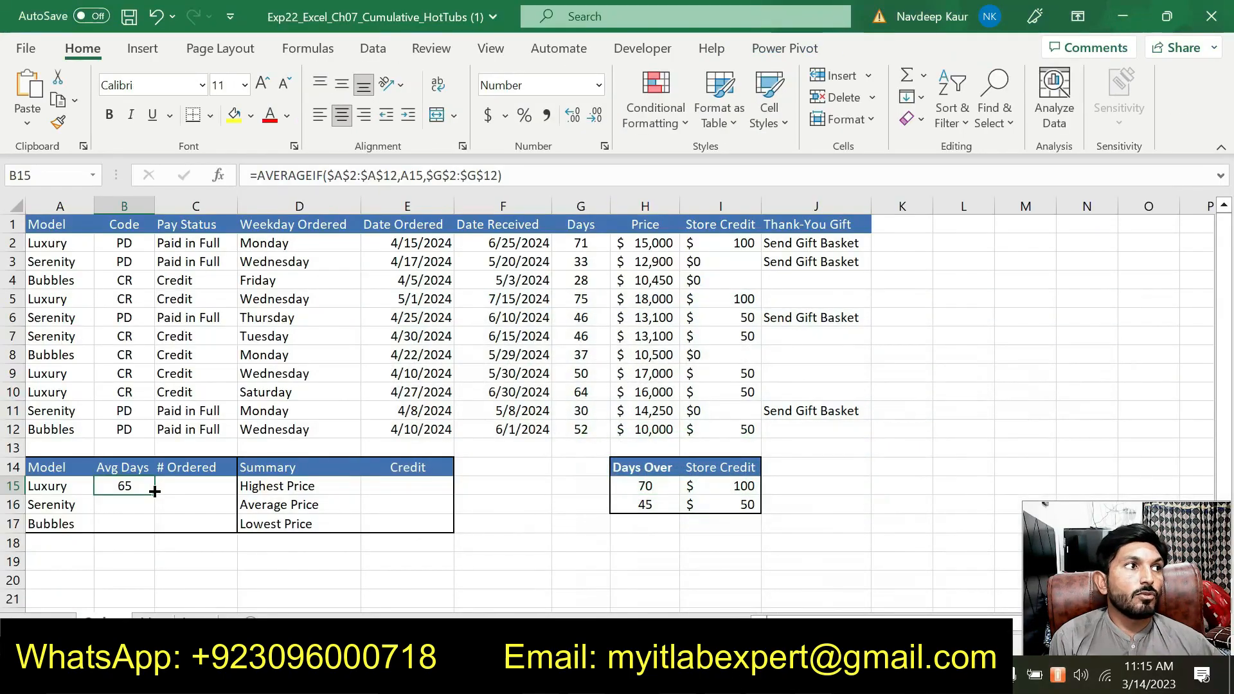
left_click_drag(155, 497, 154, 534)
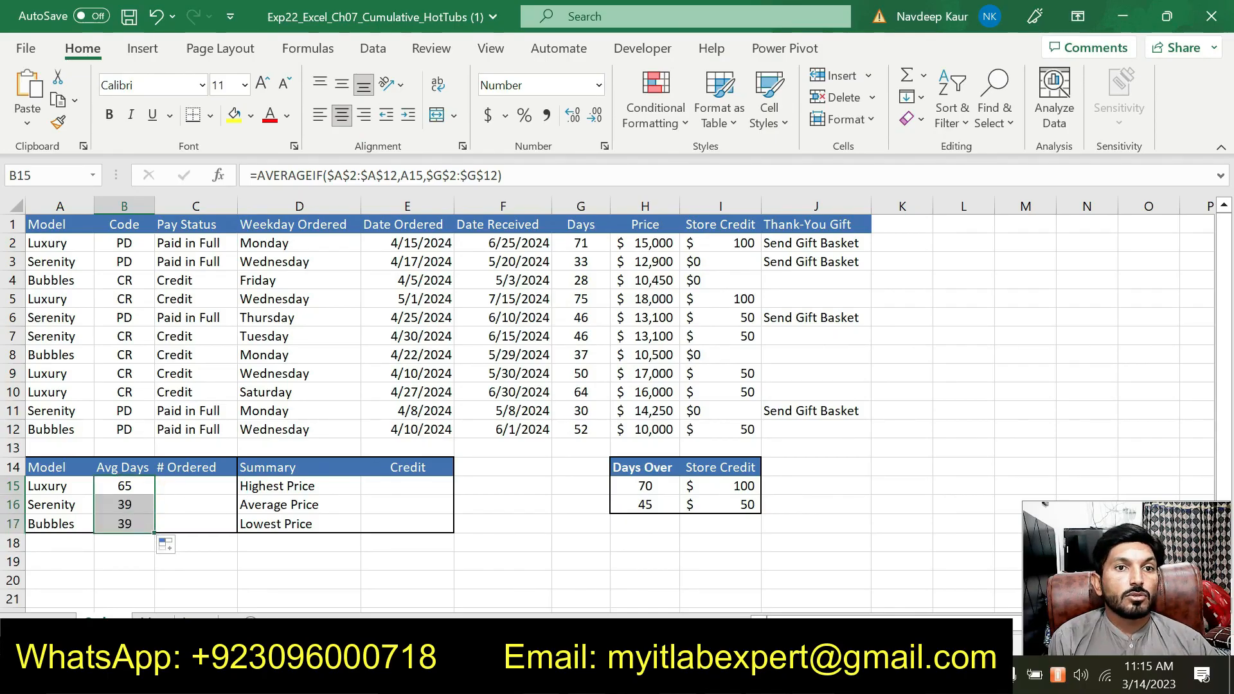
- In the Word instructions, remove the highlight from step 8 and highlight the step 9 text in green
left_click(768, 674)
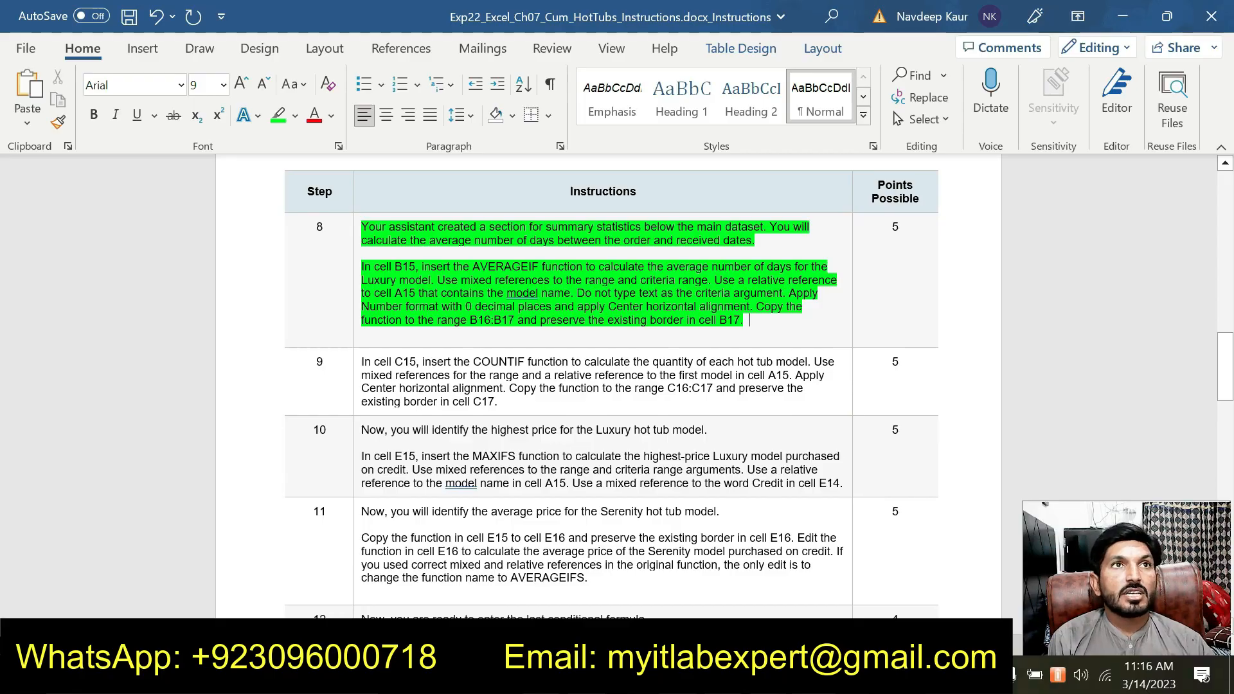
scroll(610, 386, "down", 1)
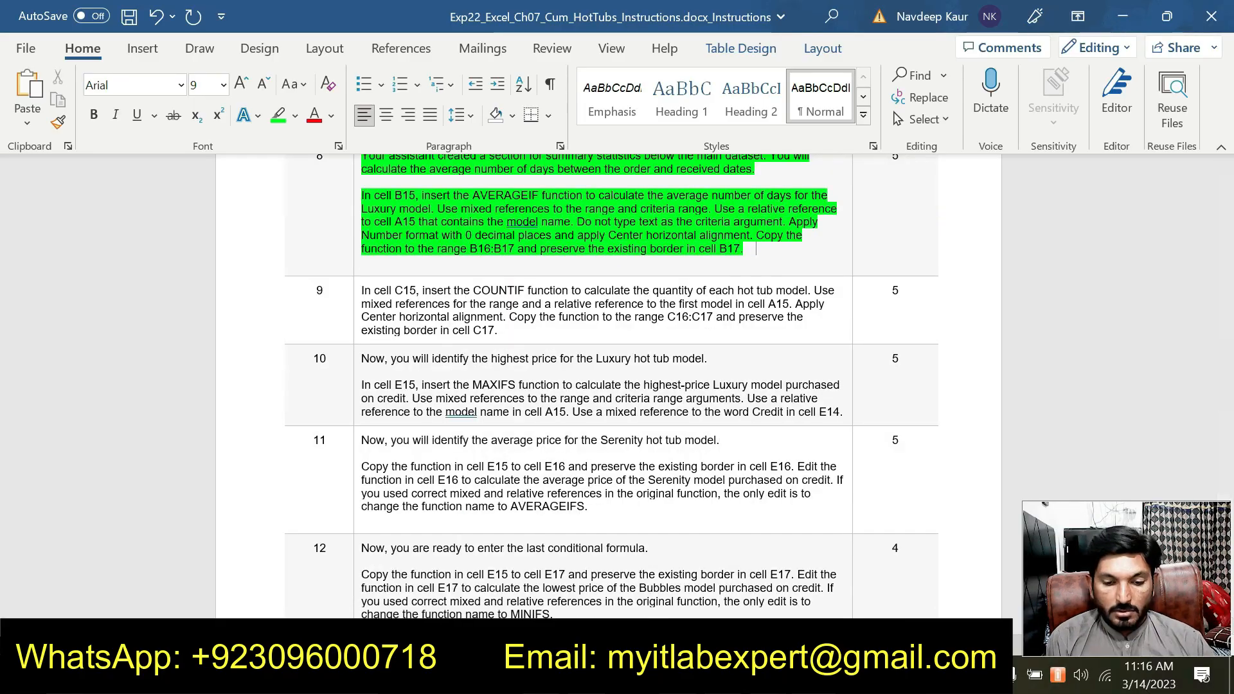
left_click_drag(752, 249, 372, 191)
left_click(278, 119)
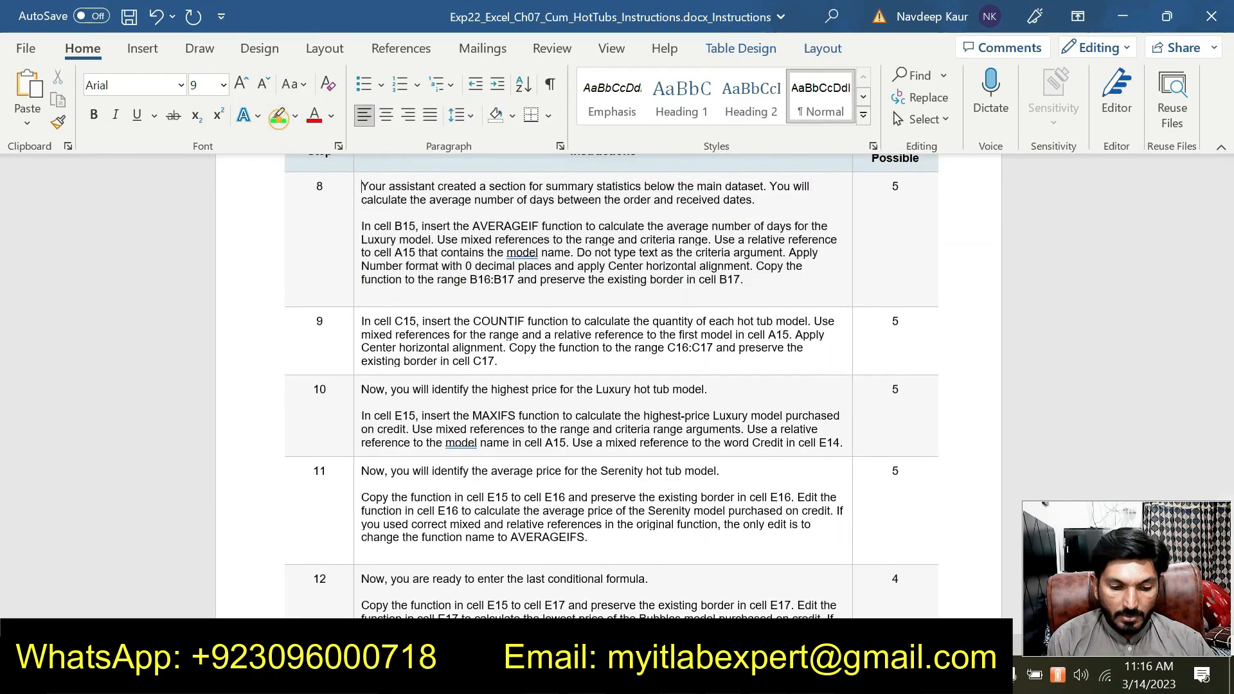
left_click_drag(405, 335, 362, 321)
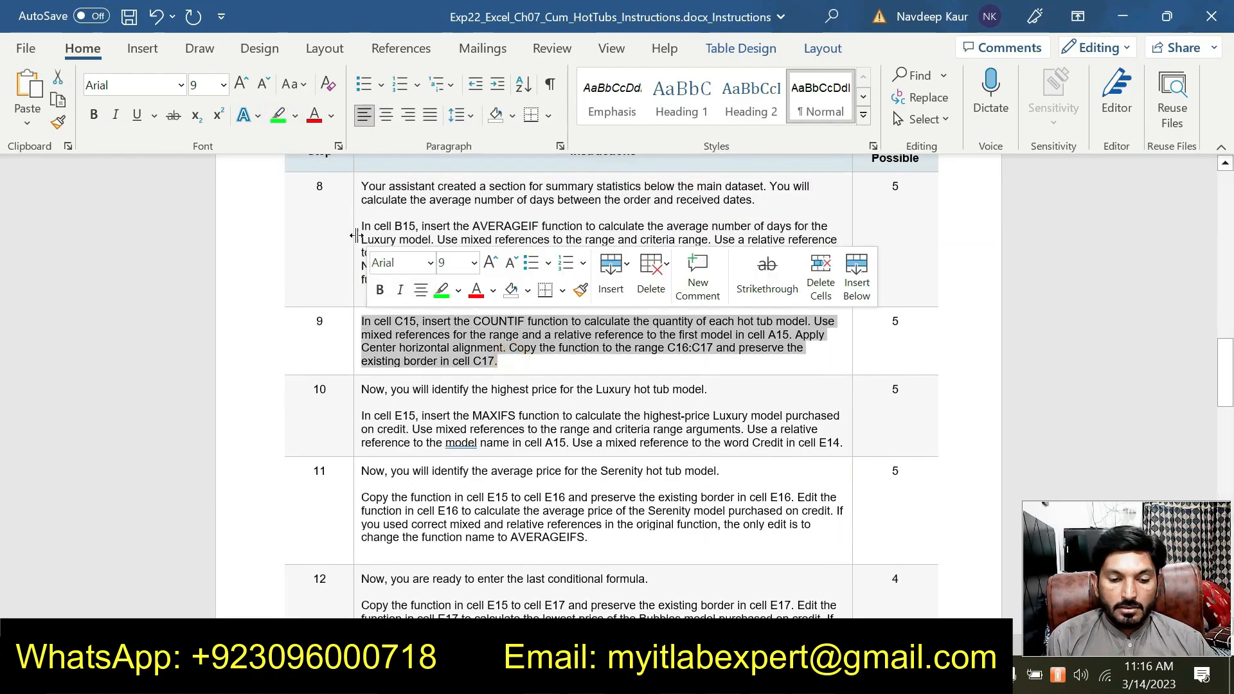
left_click(441, 291)
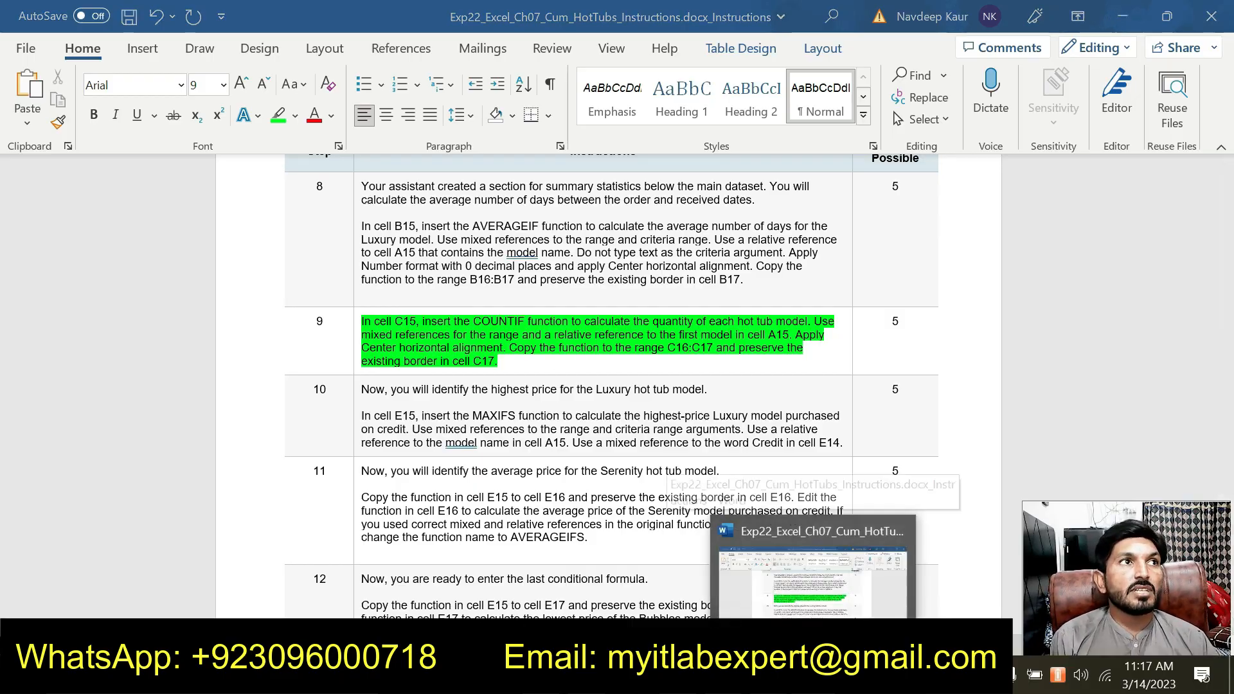
- In the Excel workbook, start a COUNTIF function in C15 and open its function arguments
left_click(829, 674)
left_click(188, 484)
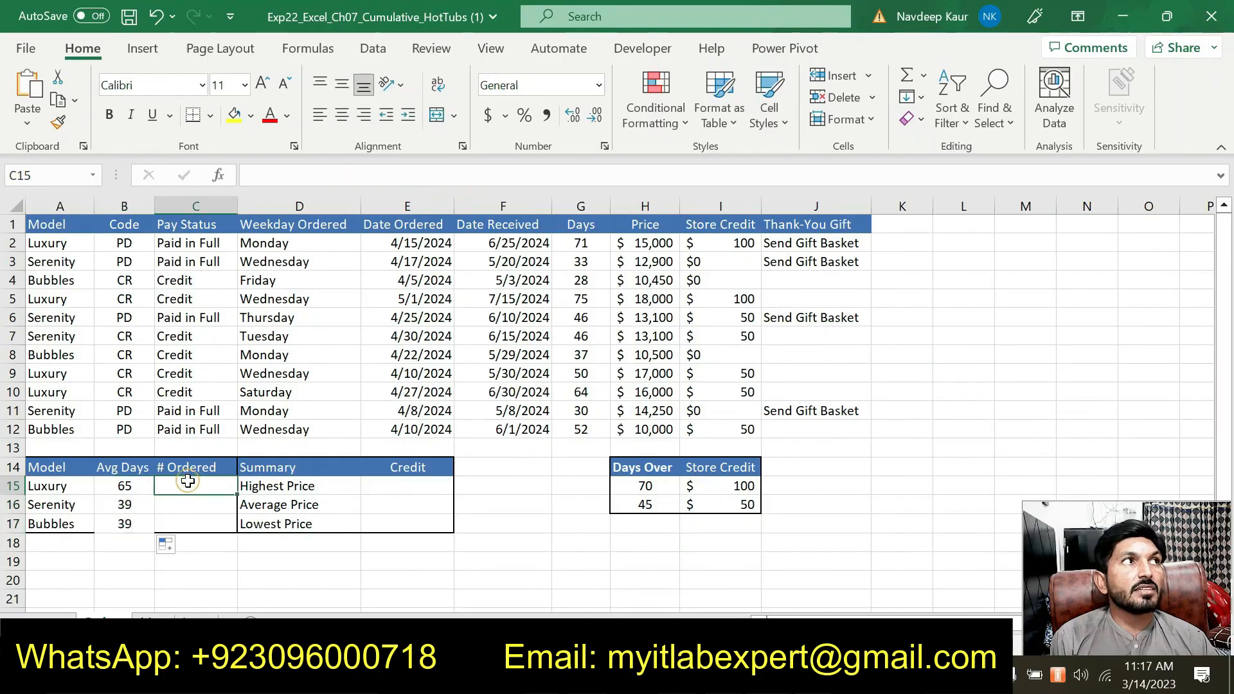
type("=")
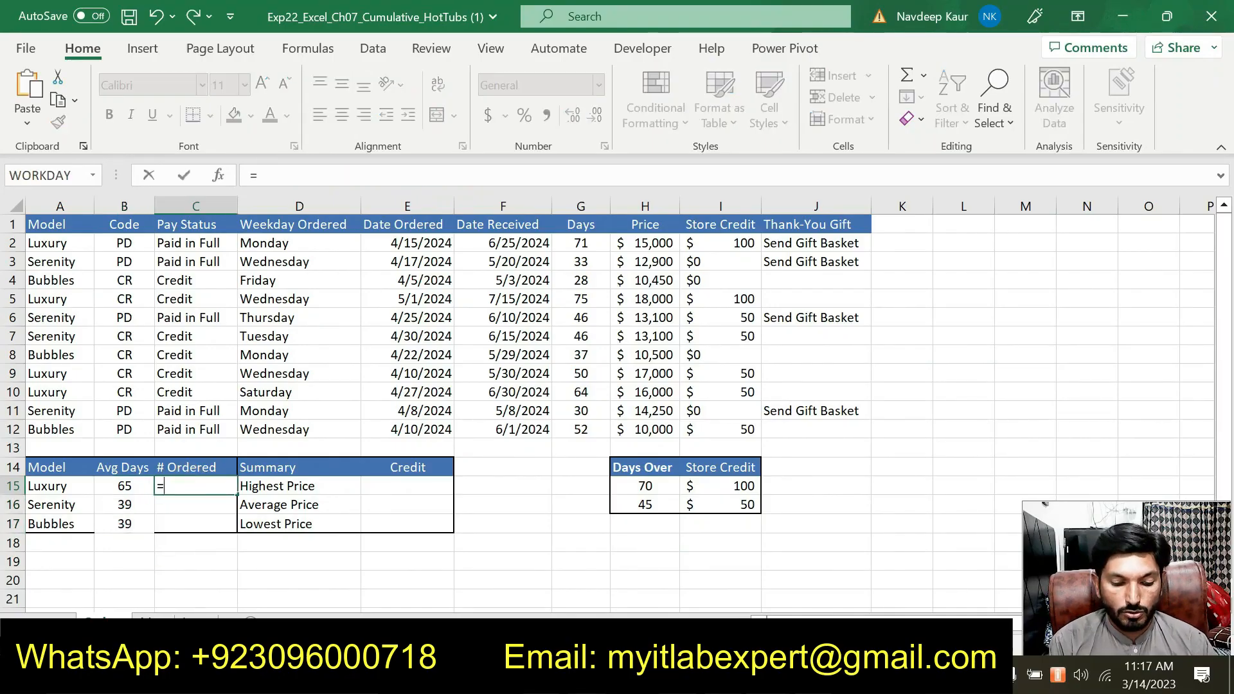
type("count")
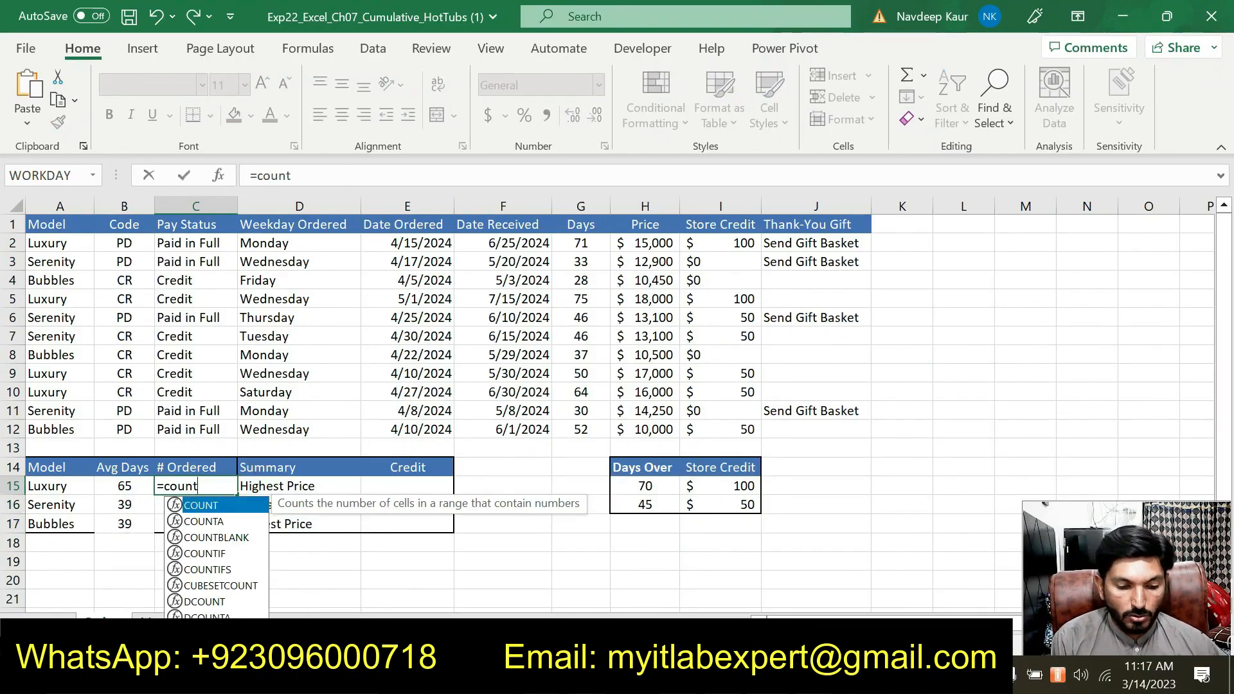
double_click(220, 555)
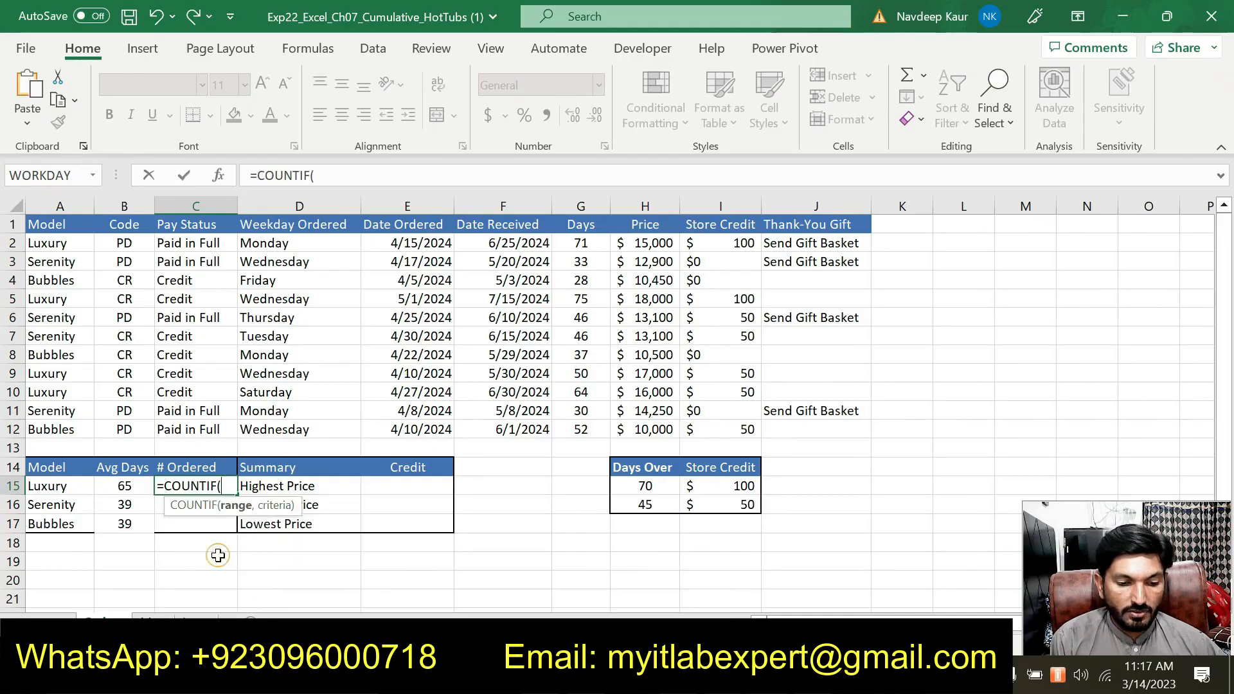
left_click(220, 174)
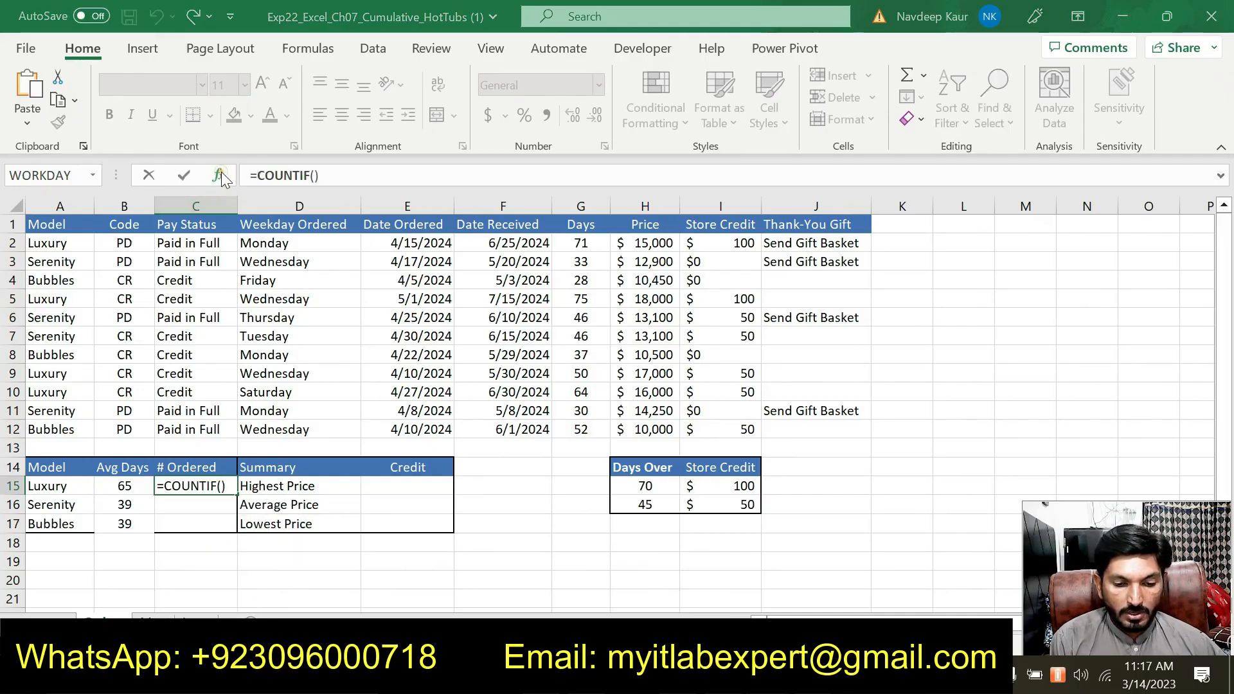
- Set the COUNTIF range to the Model values with the absolute reference $A$2:$A$12
left_click_drag(82, 245, 55, 427)
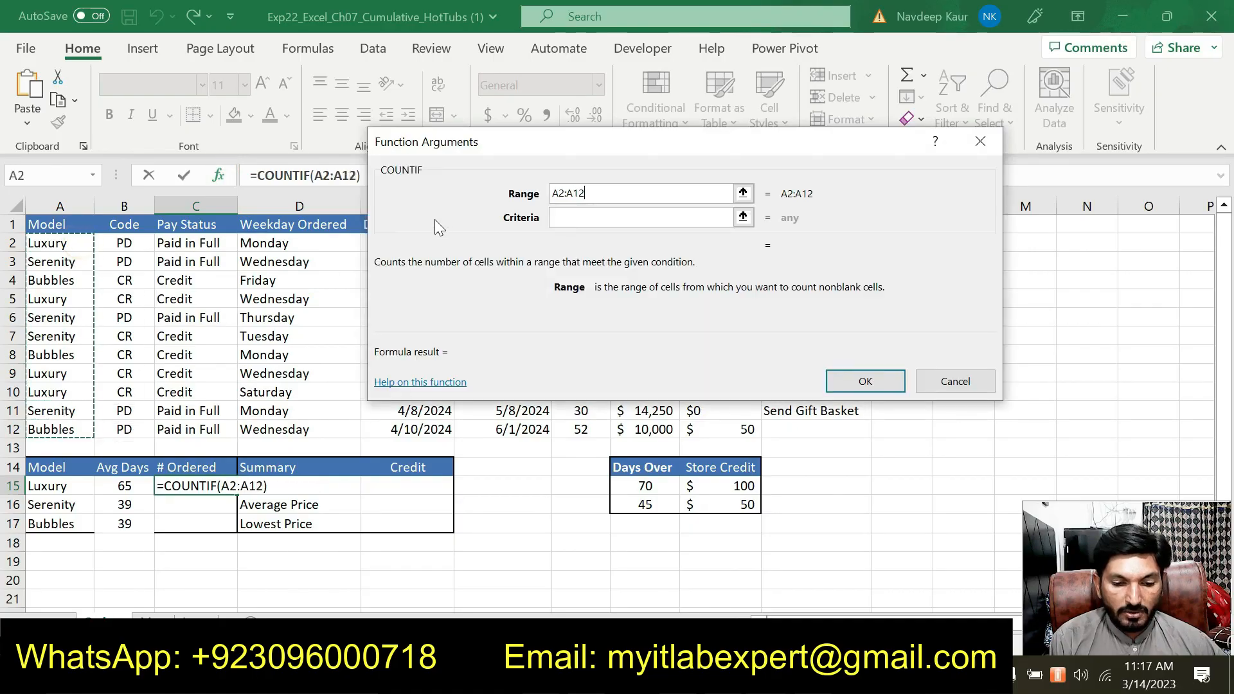
left_click(551, 193)
type("$A$")
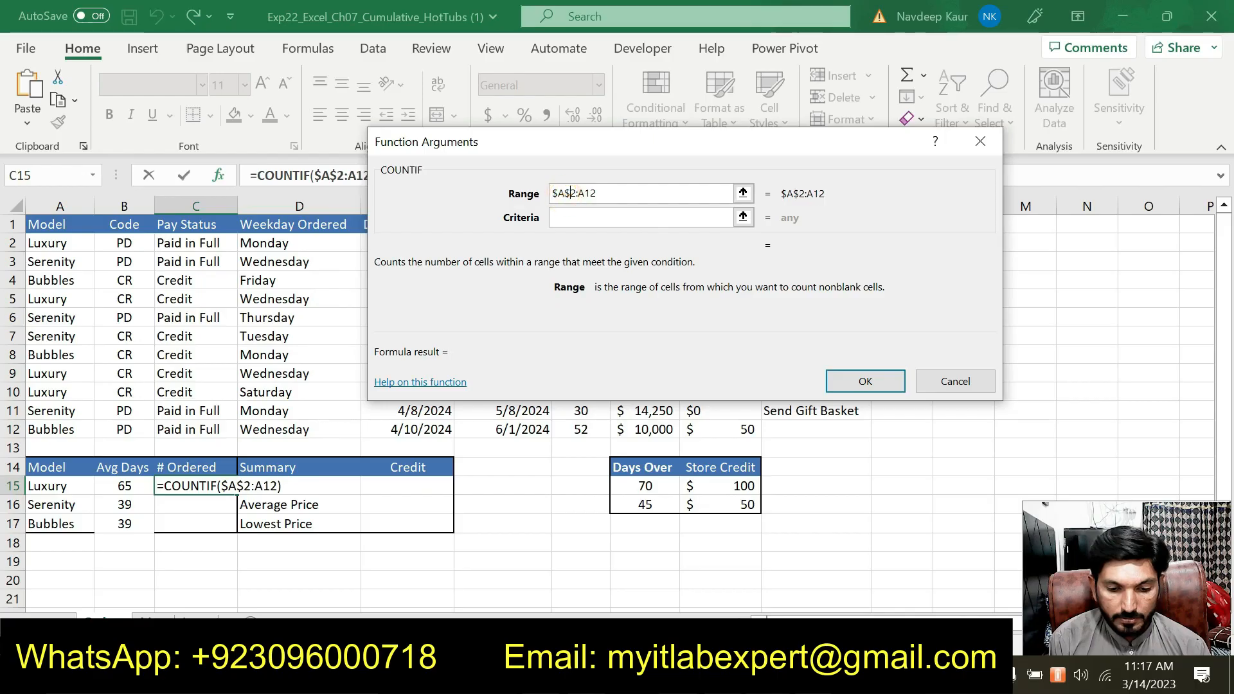
left_click(577, 193)
type("$")
left_click(590, 192)
type("$A$")
- Complete the COUNTIF function with A15 as its criteria and copy it from C15 down to C16:C17
left_click(604, 217)
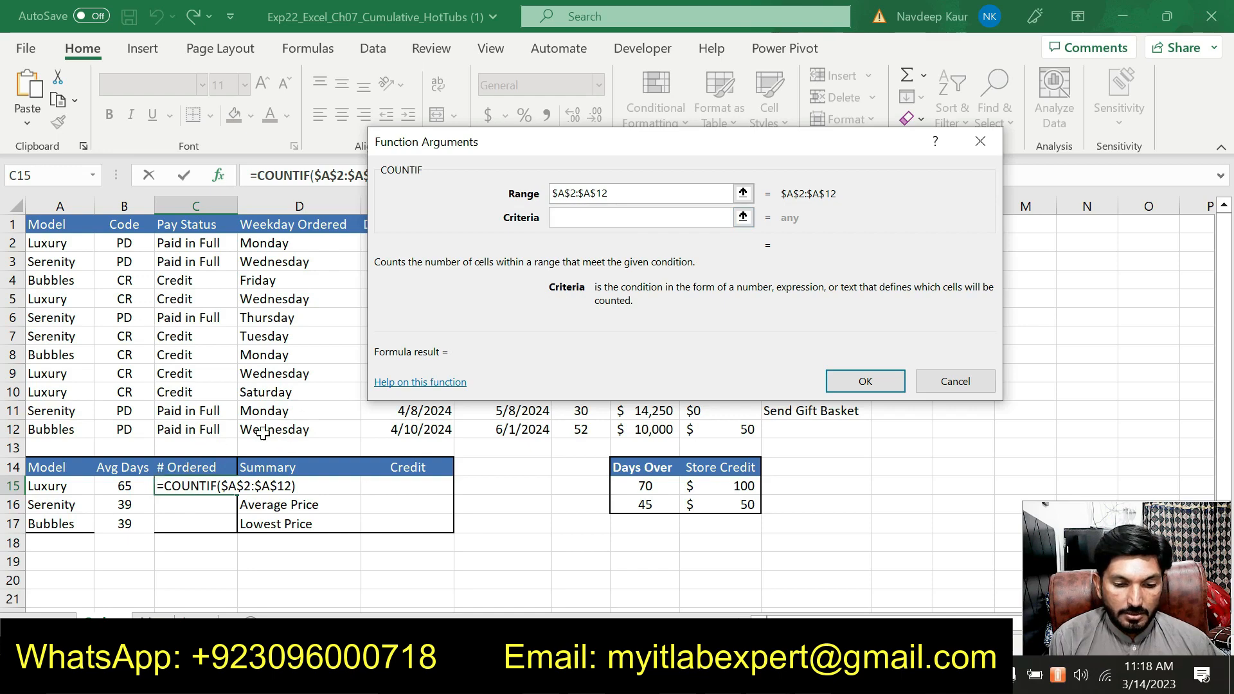
left_click(85, 487)
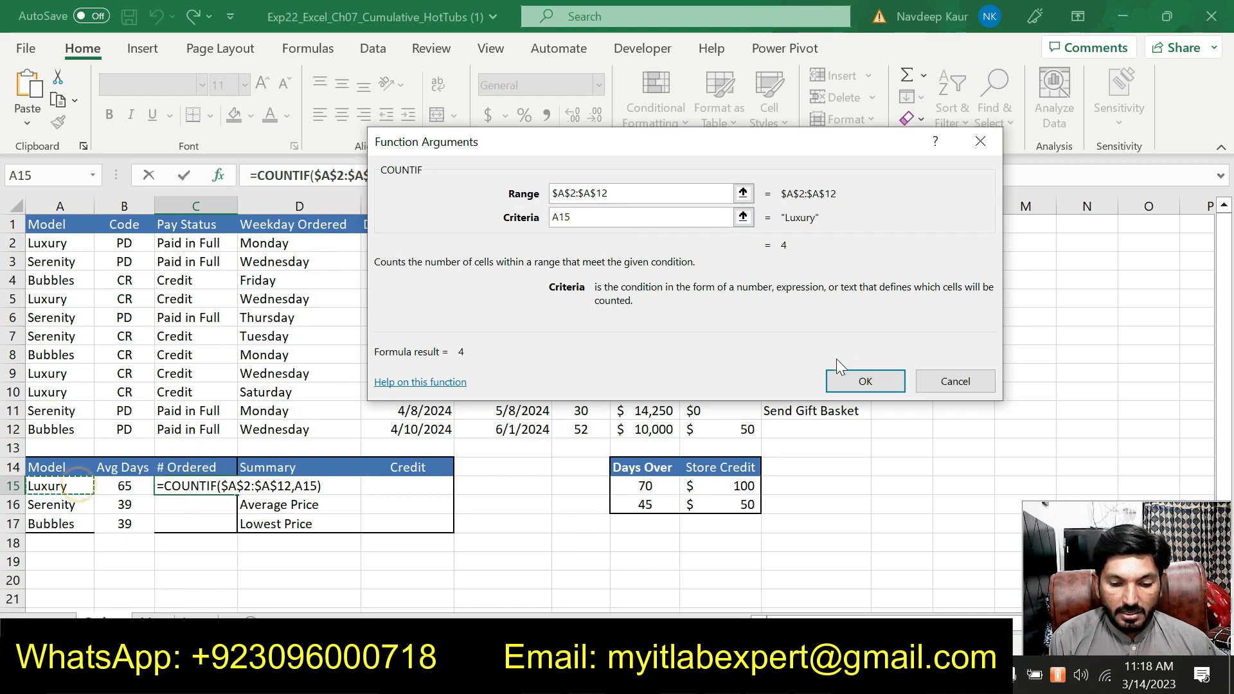
left_click(836, 379)
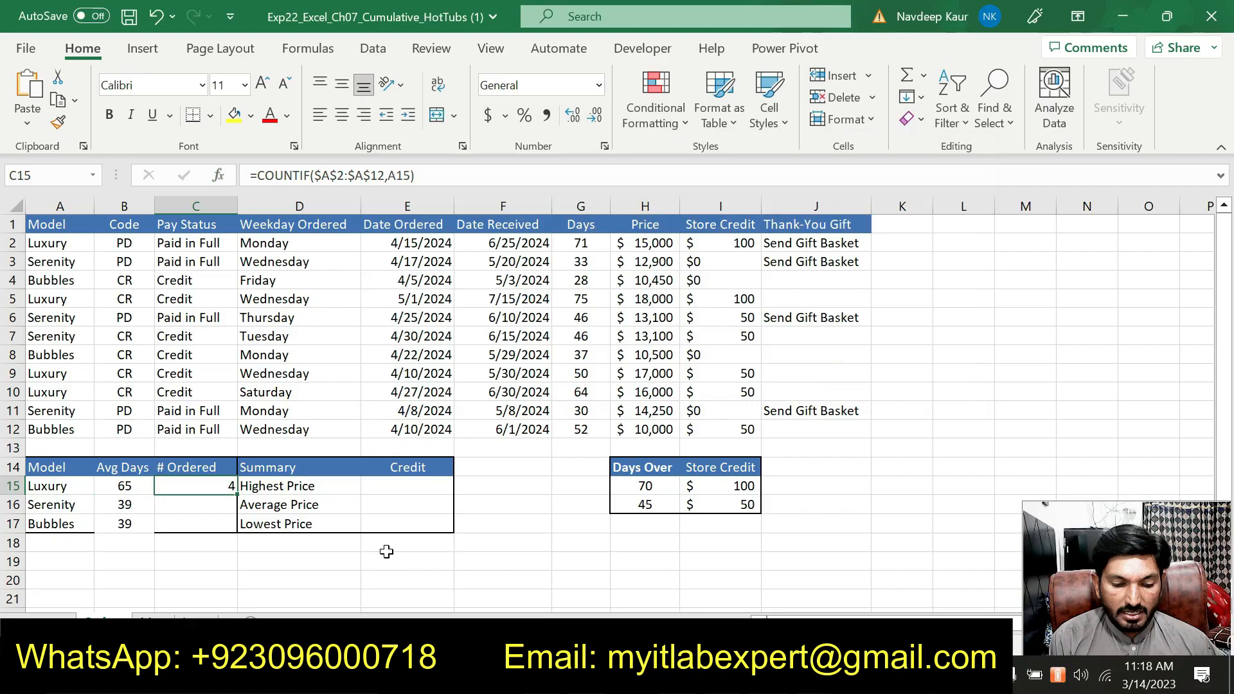
left_click_drag(229, 508, 224, 525)
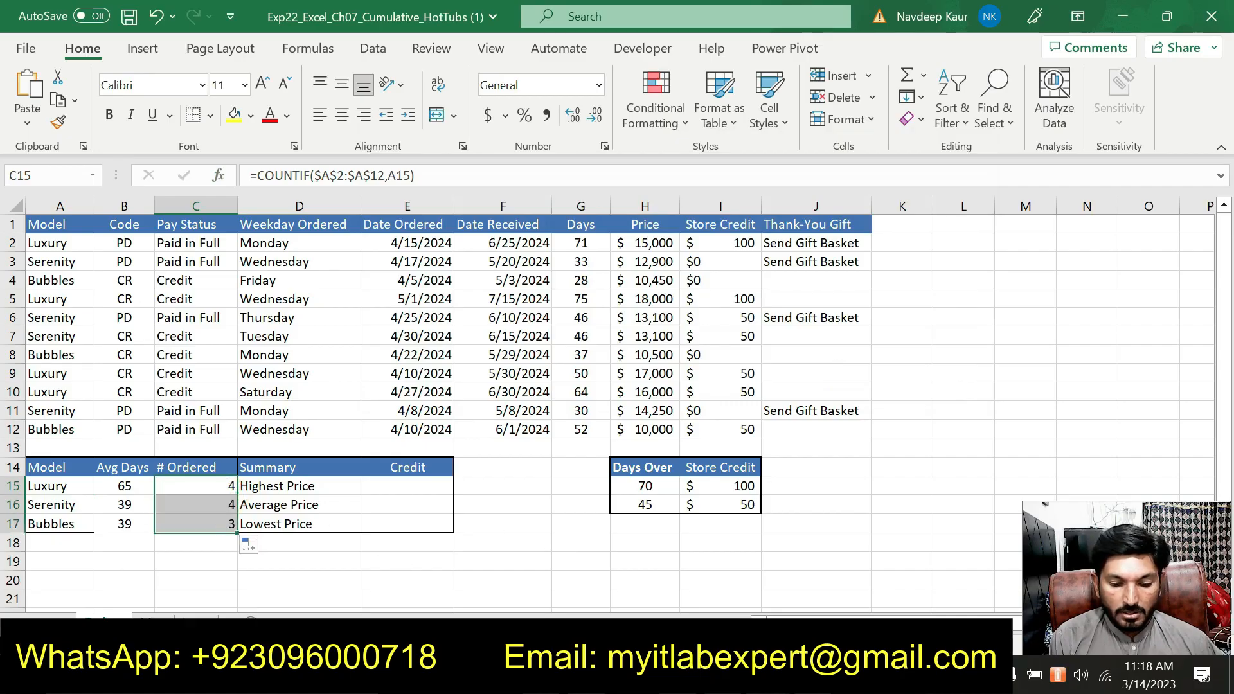
- In the Word instructions, move the green highlight from step 9 to step 10 and return to the Excel workbook
key("alt+Tab")
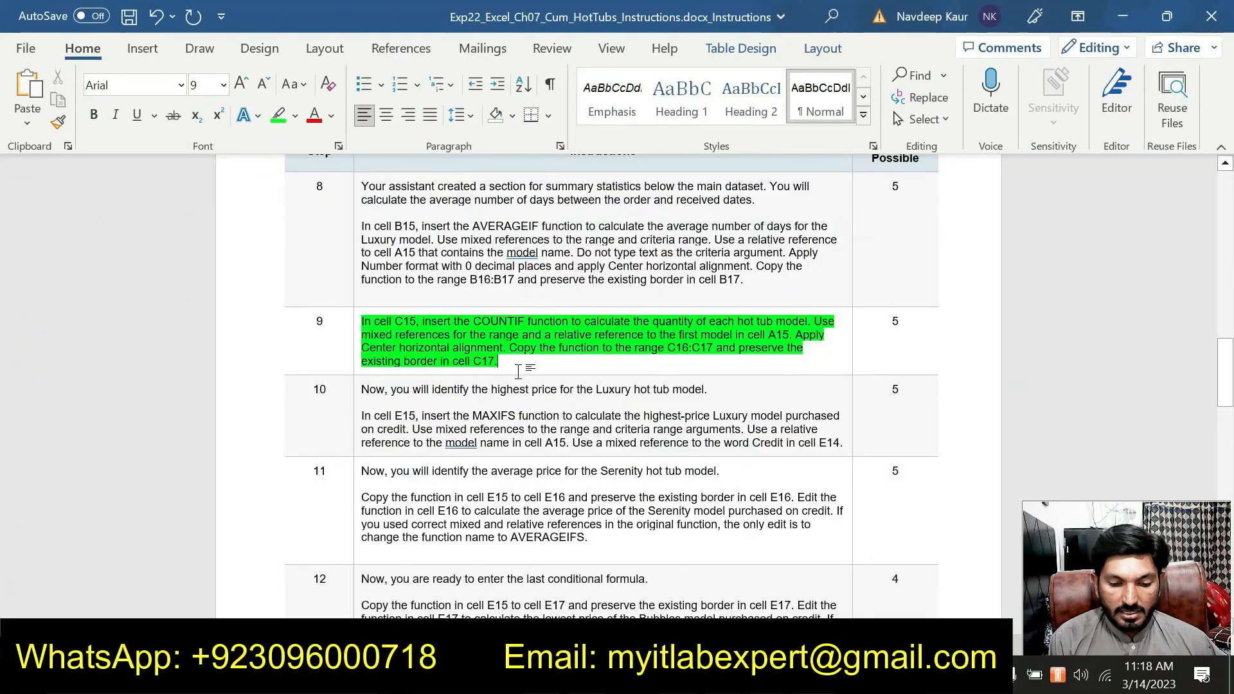
left_click_drag(498, 362, 371, 322)
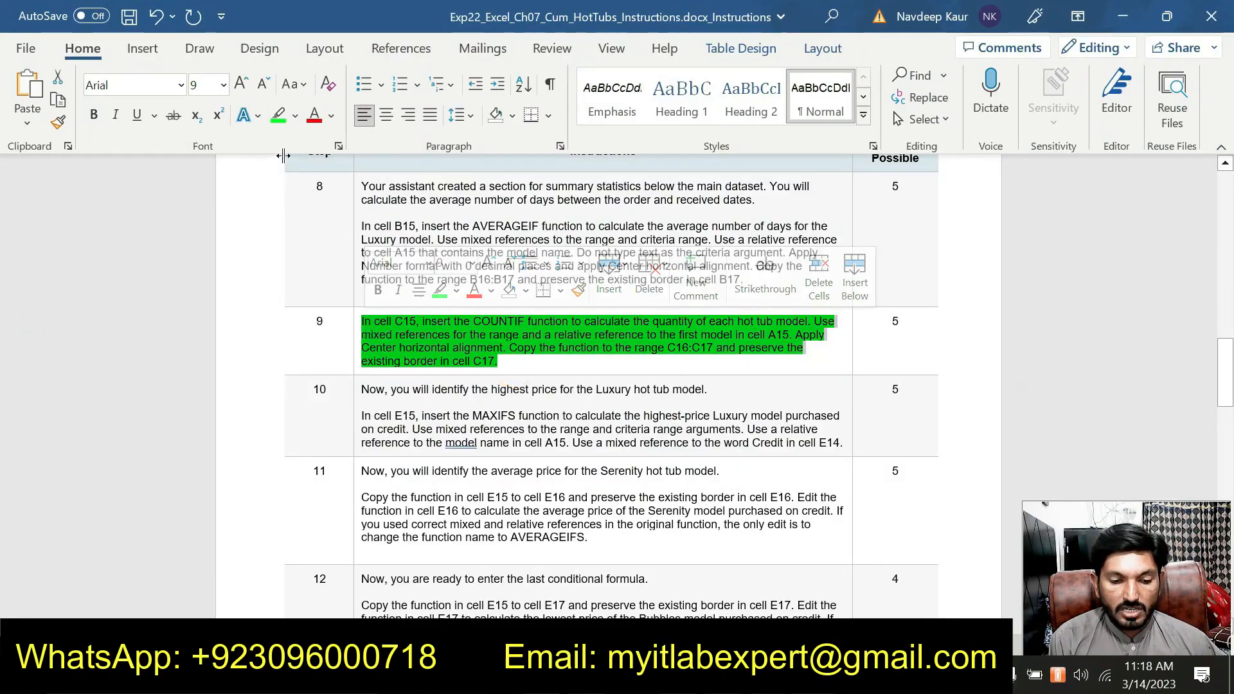
left_click(278, 119)
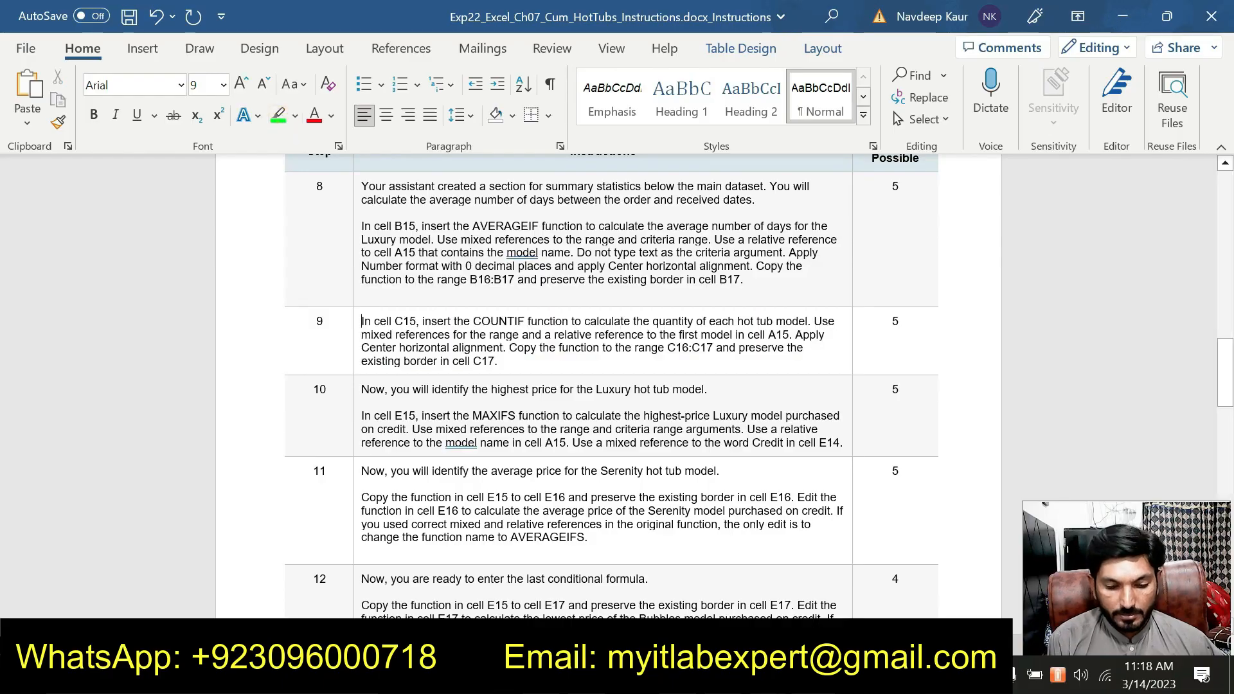
left_click_drag(840, 443, 361, 390)
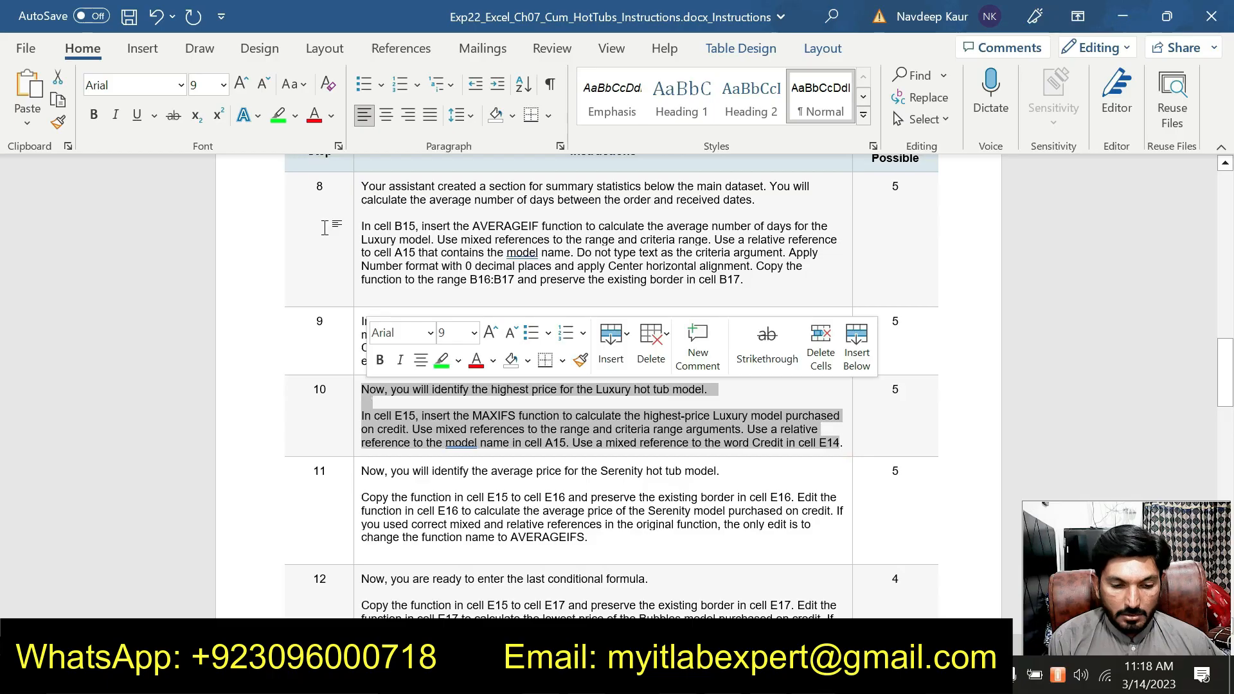
left_click(276, 117)
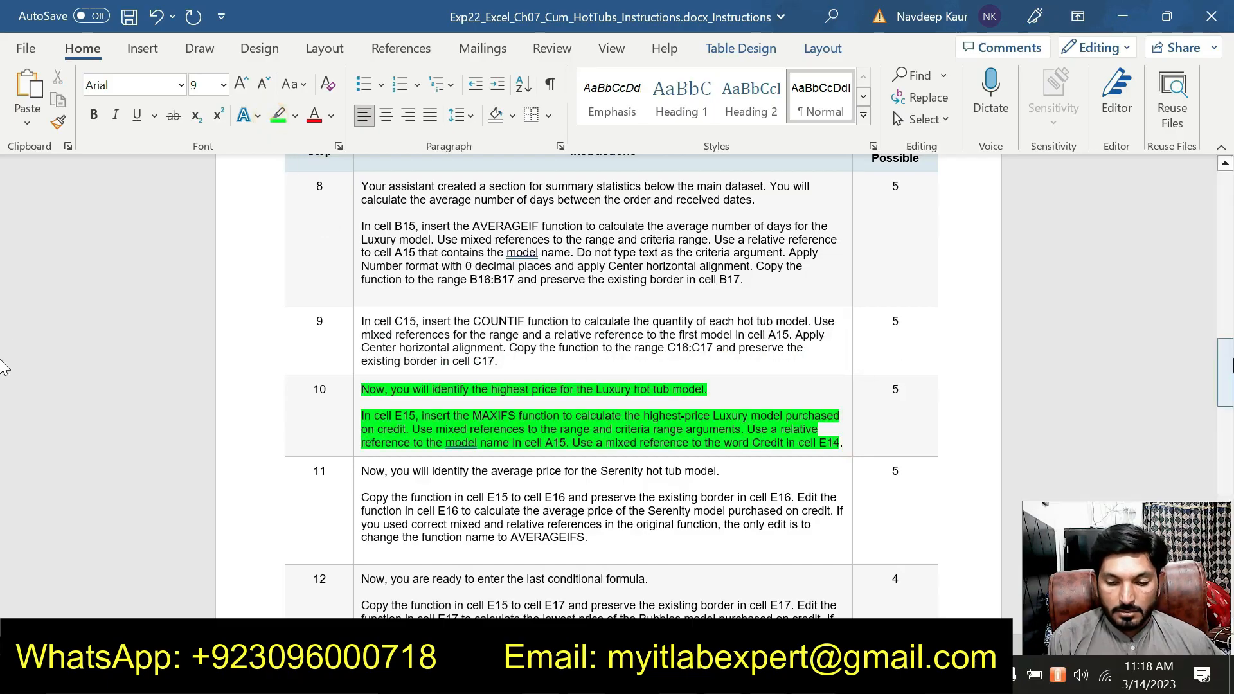
scroll(906, 352, "down", 4)
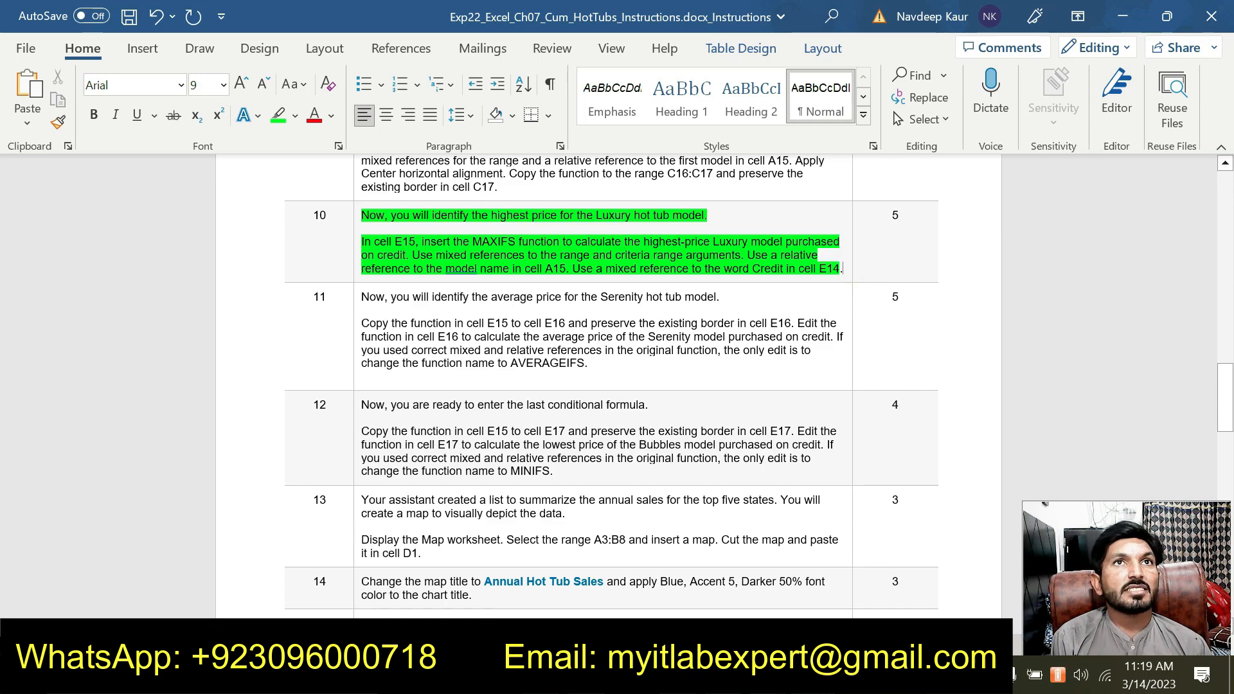
key("alt+Tab")
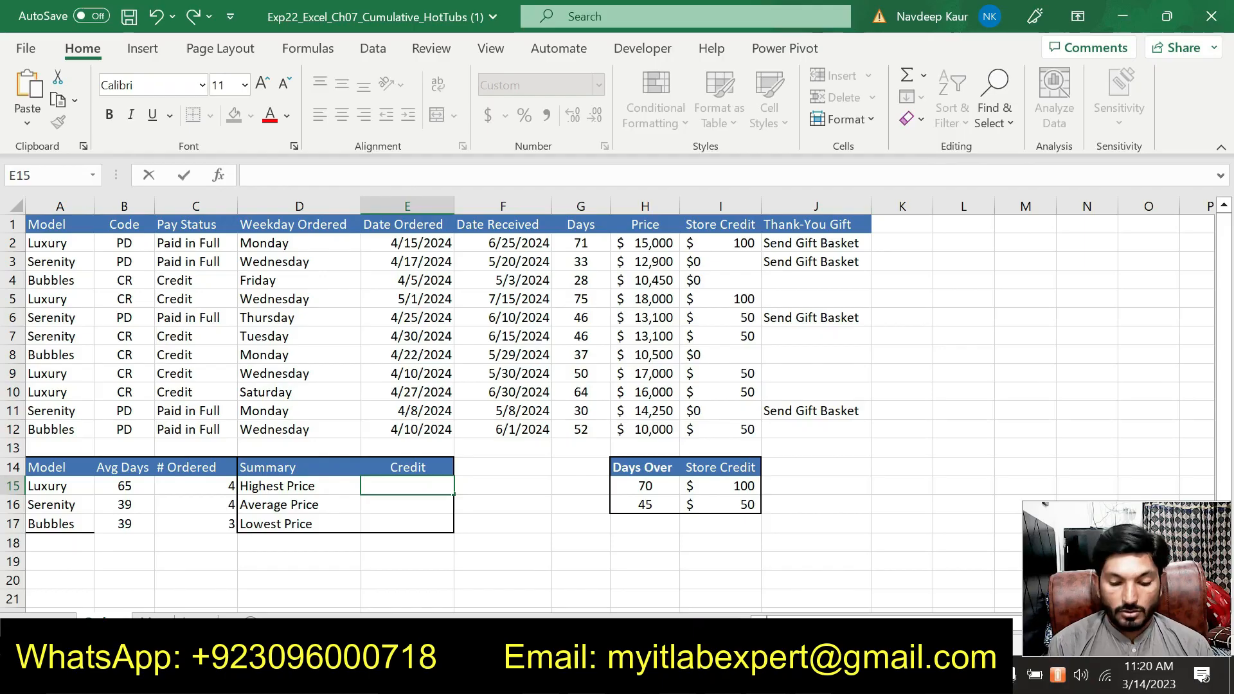
- Start a MAXIFS function in E15 and select the Price values H2:H12 as its max range in the function arguments
type("=max")
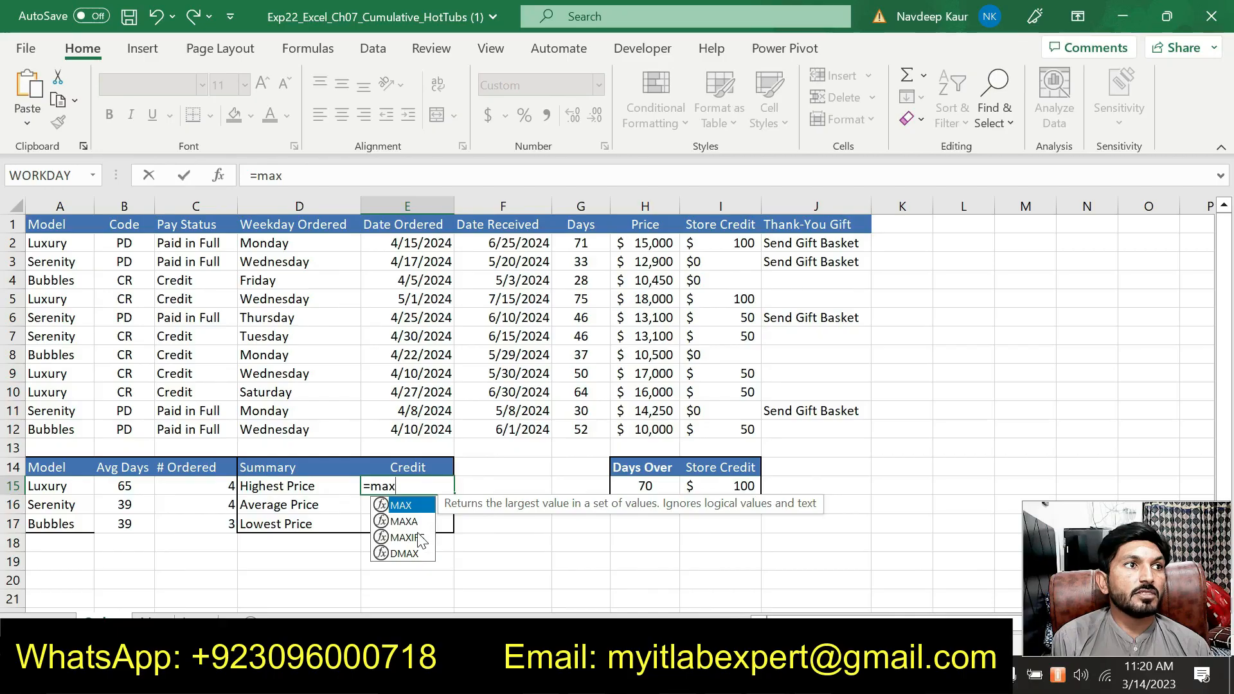
double_click(417, 537)
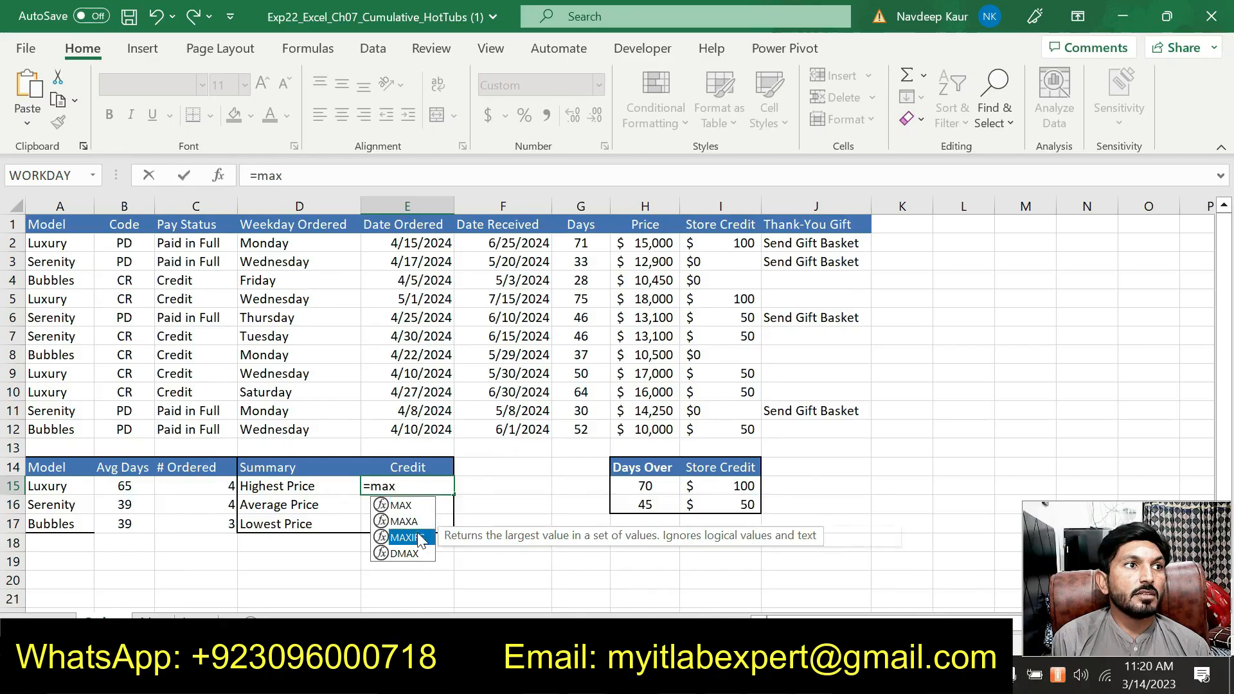
left_click(219, 176)
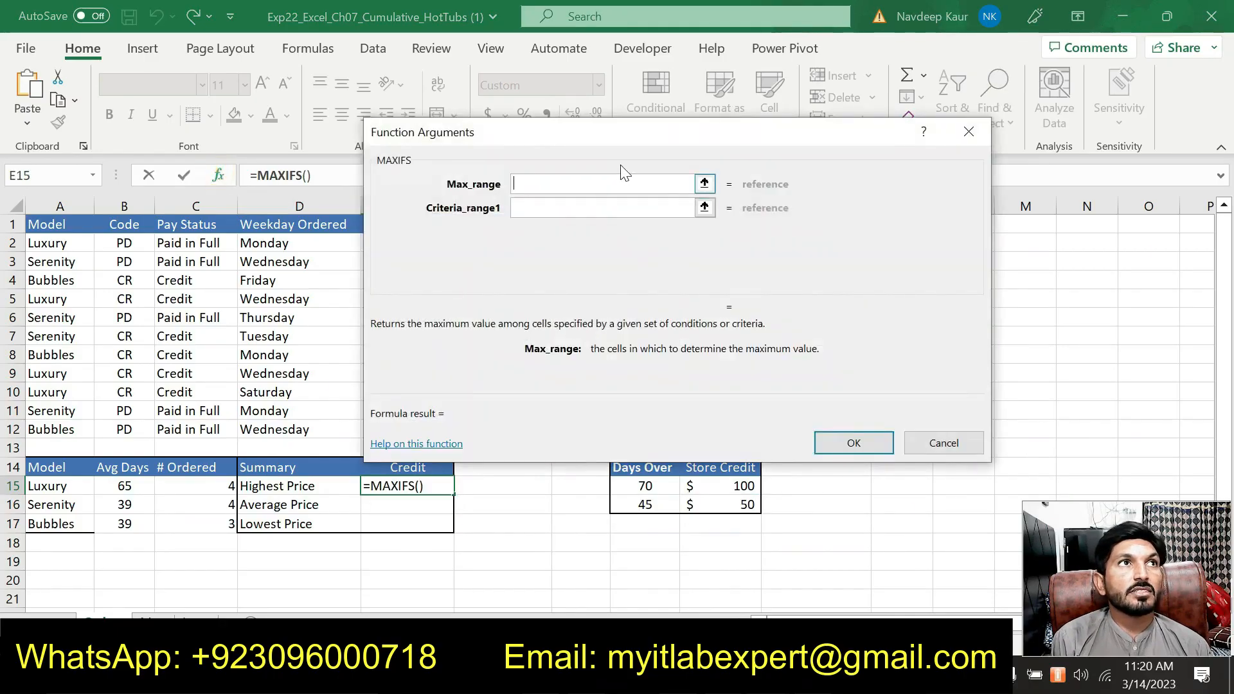
left_click_drag(584, 132, 213, 115)
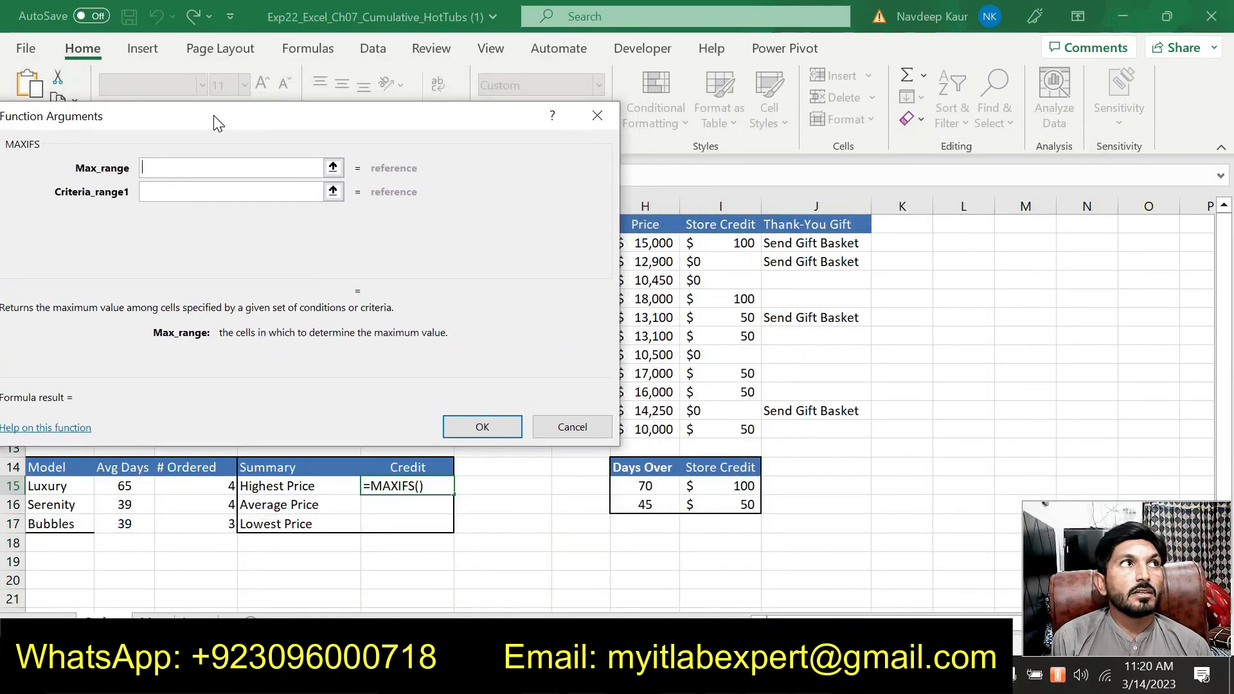
left_click(654, 248)
left_click_drag(655, 258, 642, 430)
left_click_drag(130, 119, 372, 140)
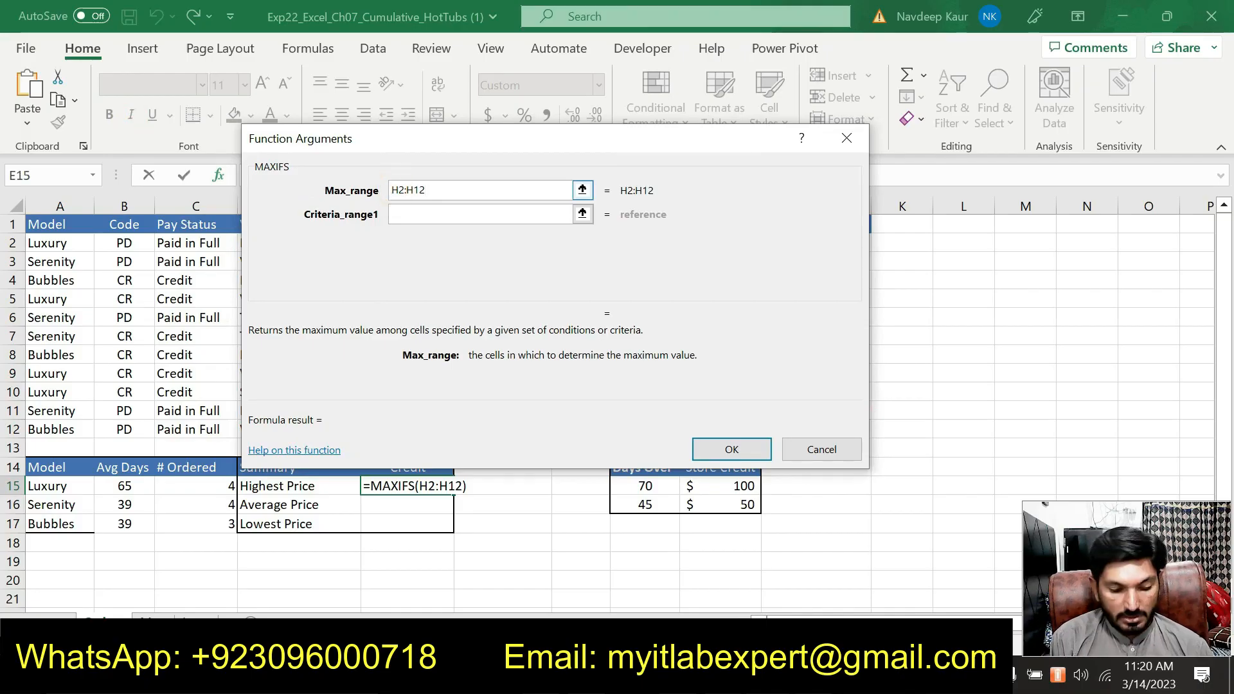
- Convert the MAXIFS max range to the absolute reference $H$2:$H$12
type("$")
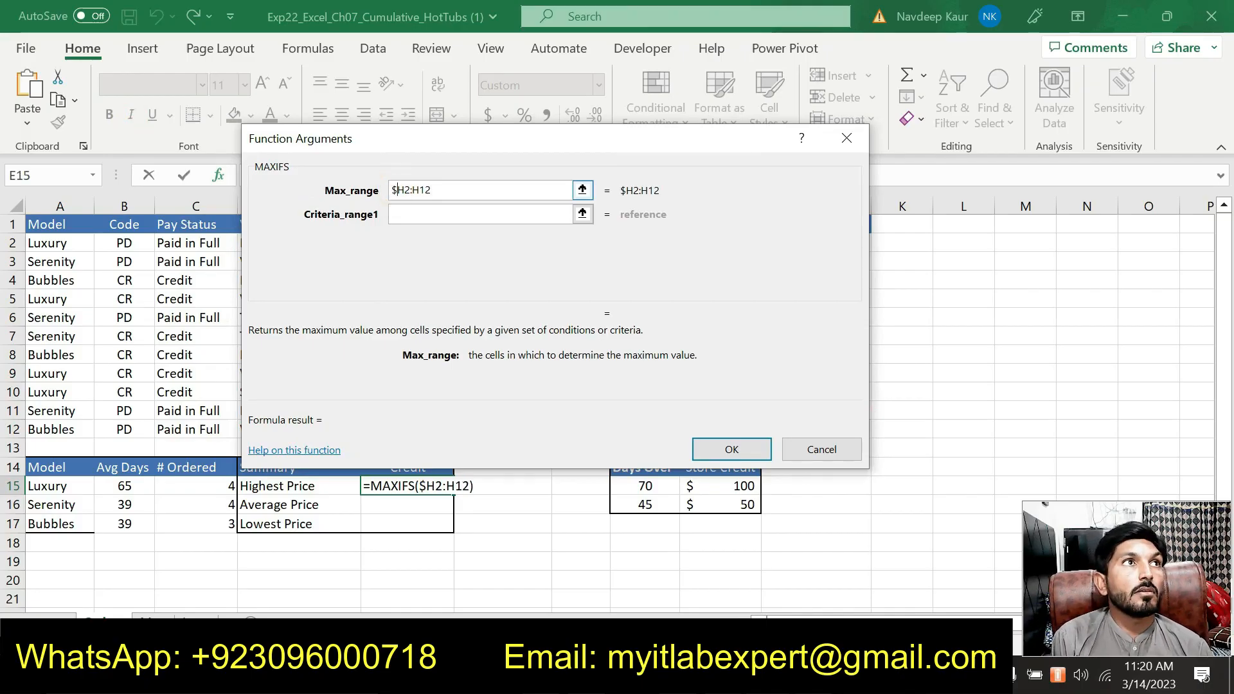
key("Right")
type("$H")
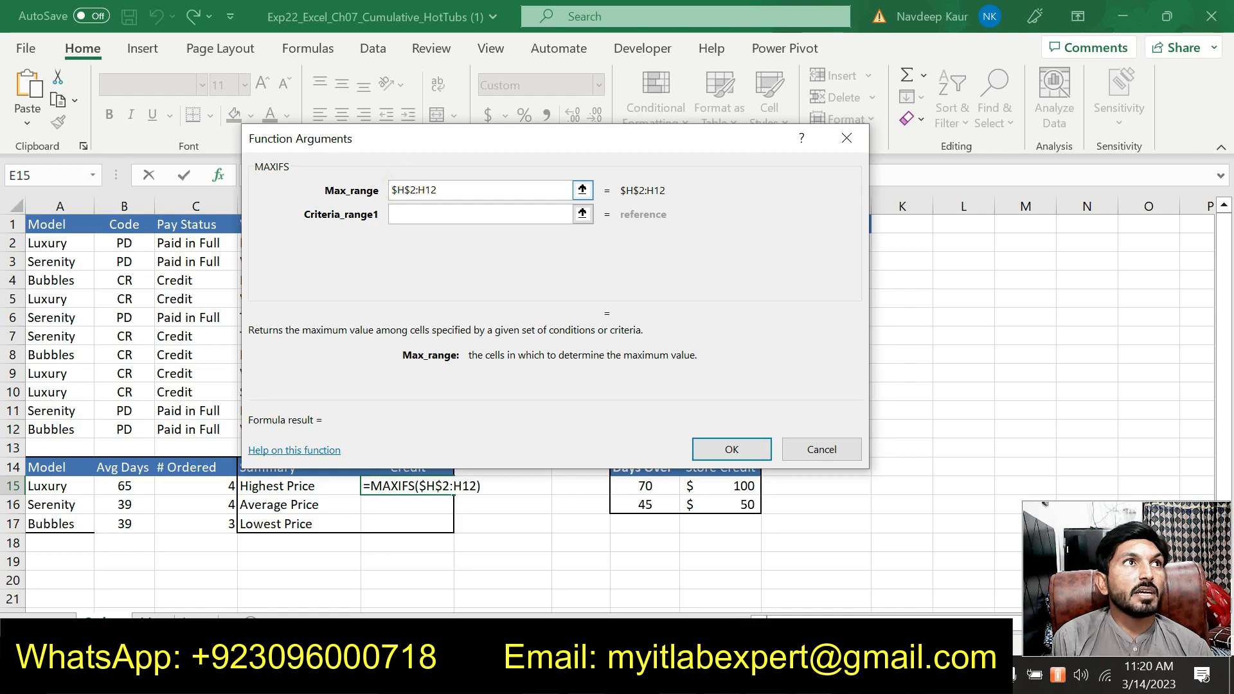
type("$")
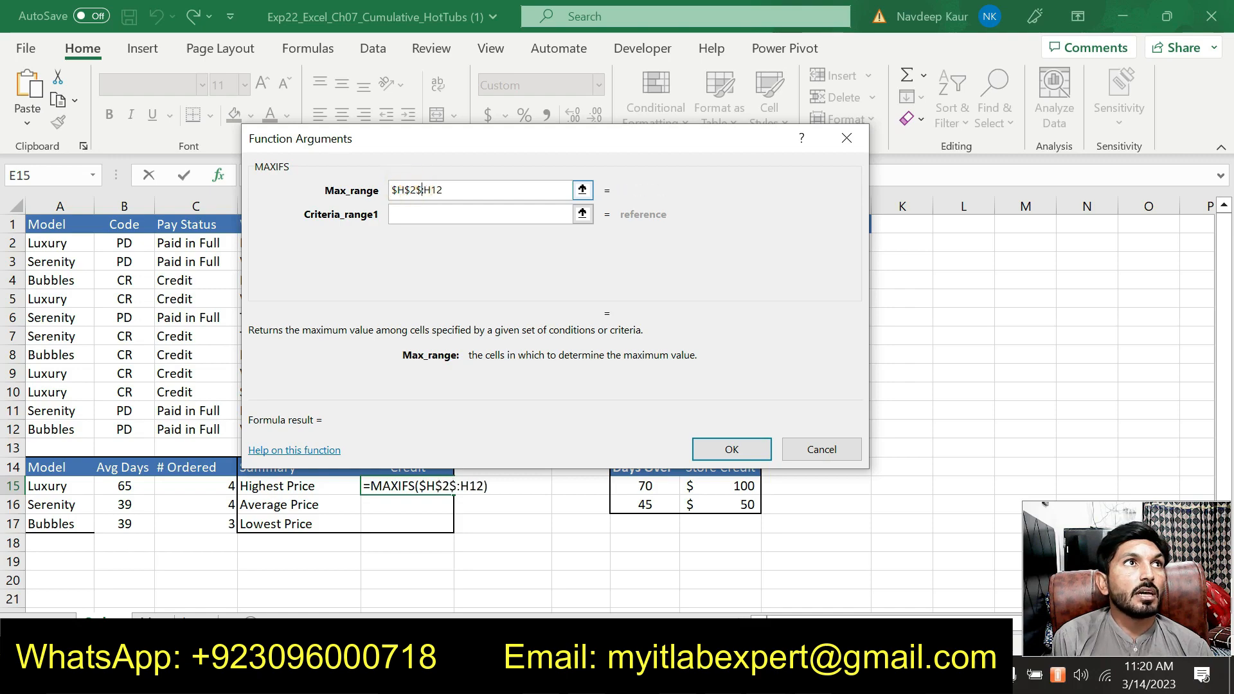
left_click(431, 189)
type("$")
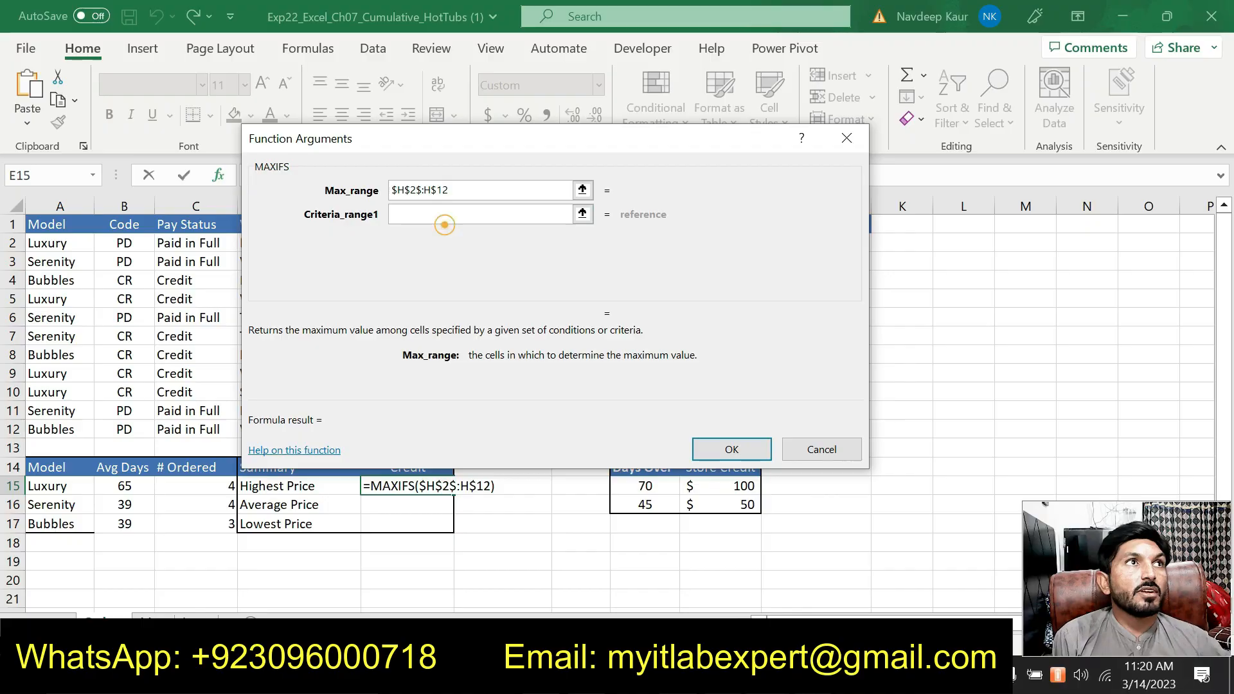
left_click(442, 209)
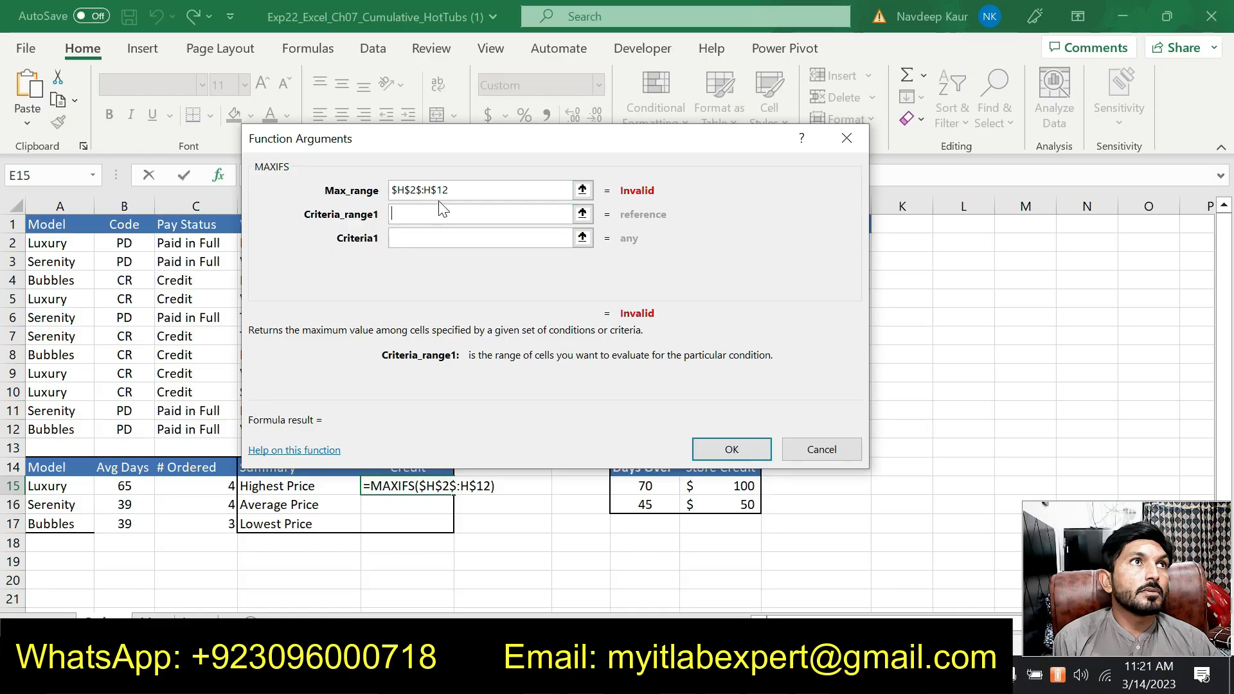
left_click(422, 190)
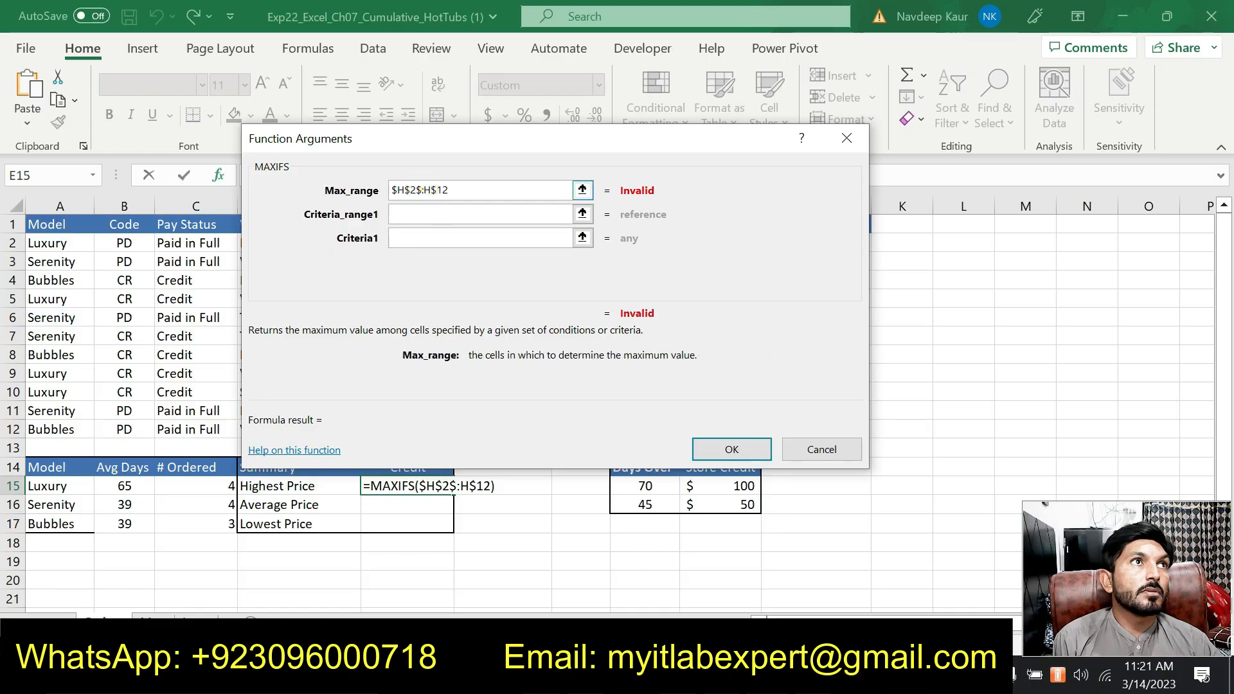
left_click(422, 190)
type("#")
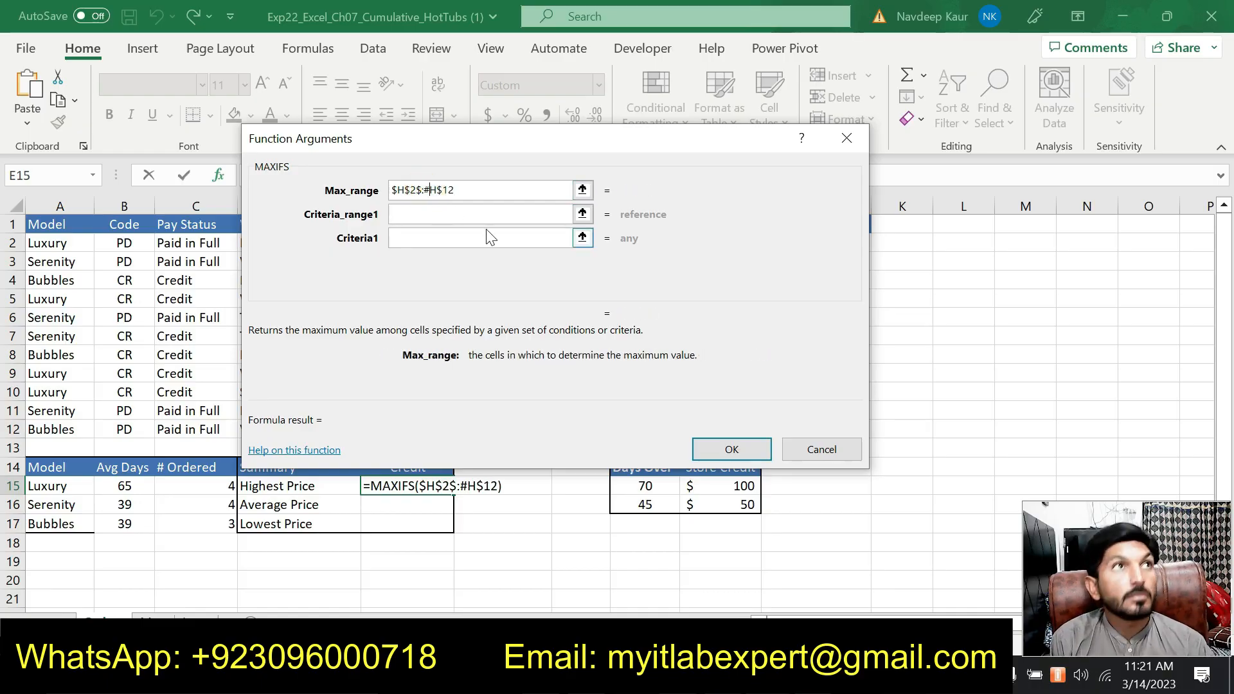
key("BackSpace")
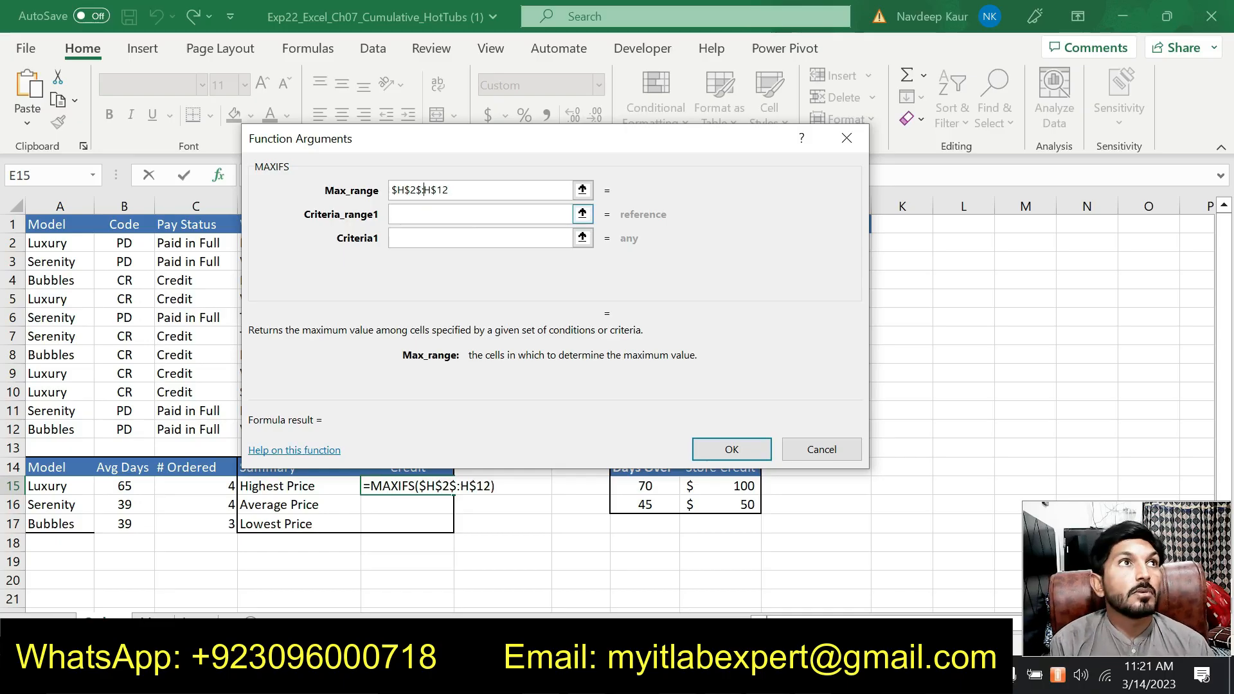
type("$")
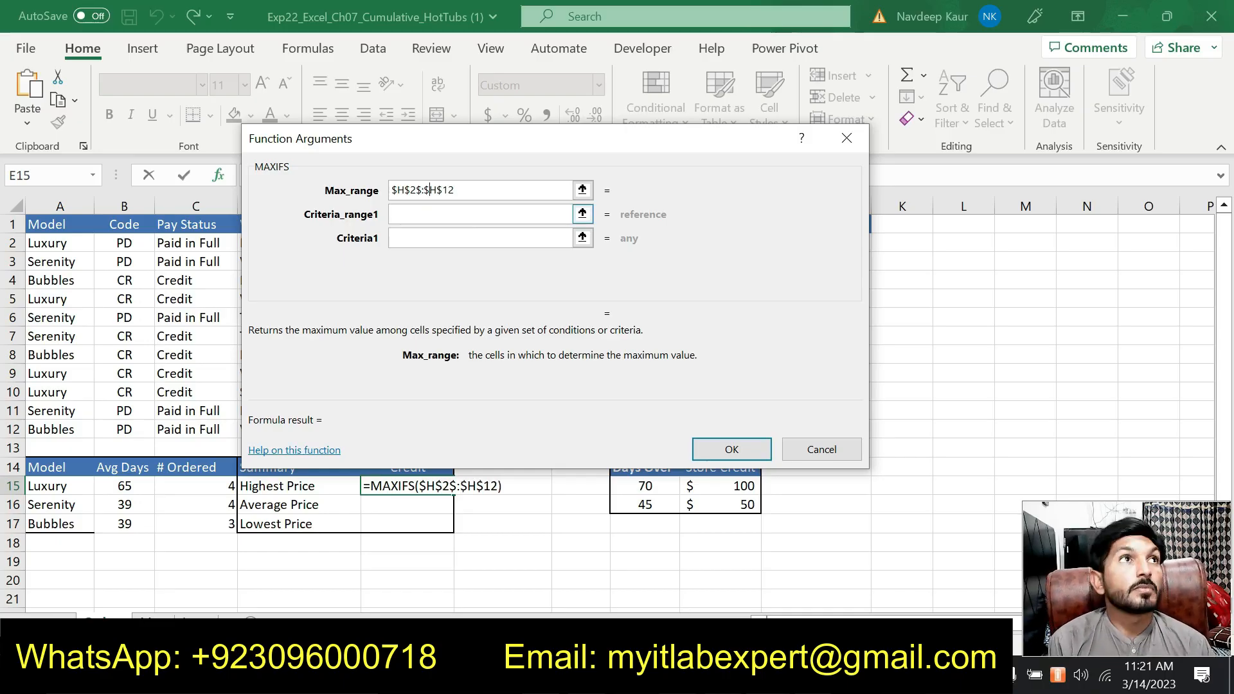
left_click(419, 217)
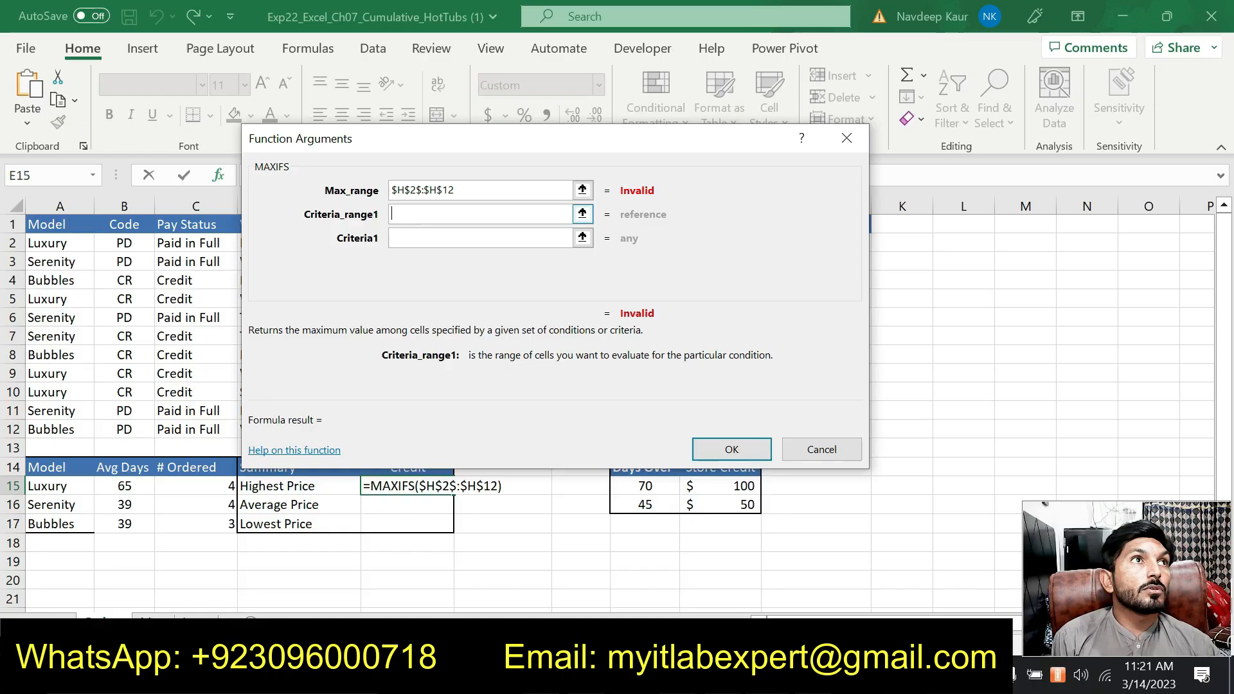
left_click(416, 190)
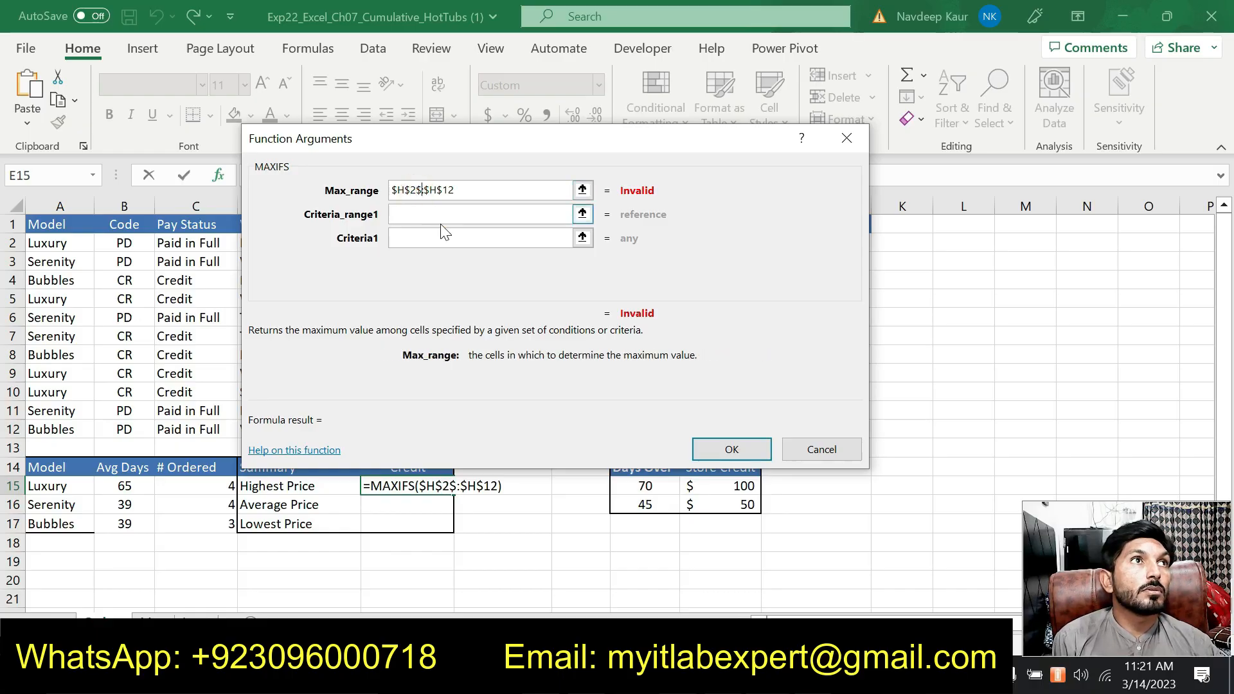
key("Delete")
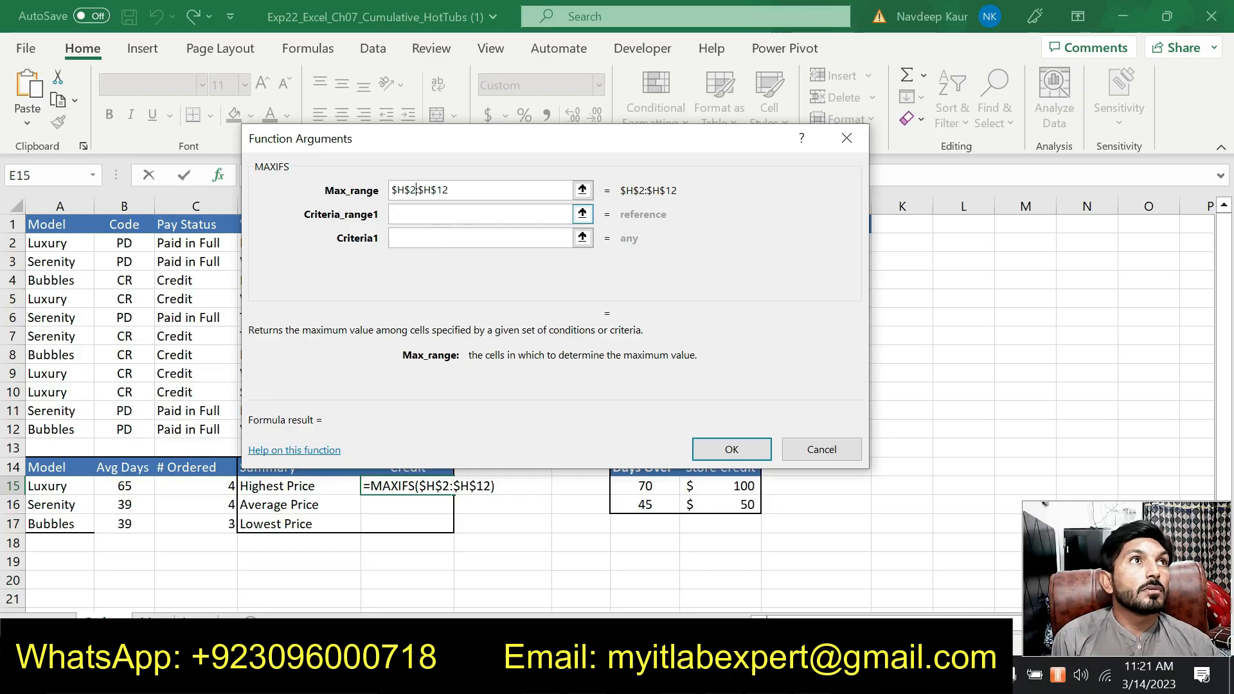
- Set the first criteria range to the Model values $A$2:$A$12 and its criterion to the relative reference A15
left_click(442, 214)
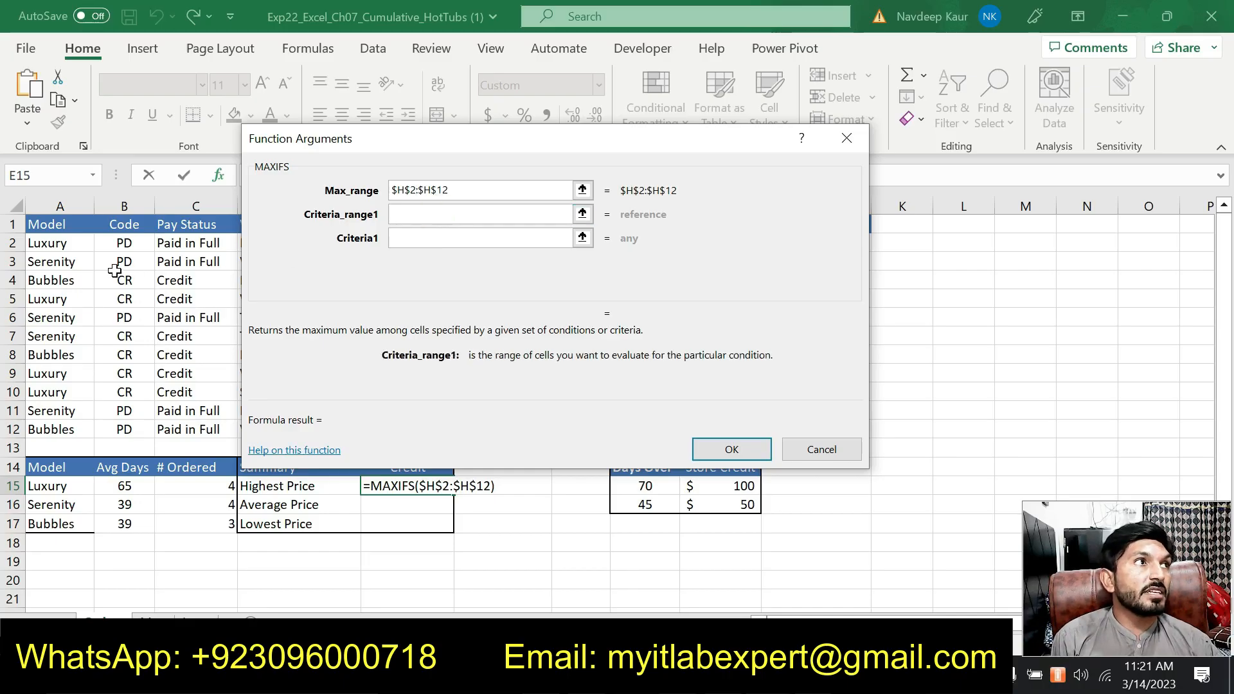
left_click_drag(81, 245, 60, 429)
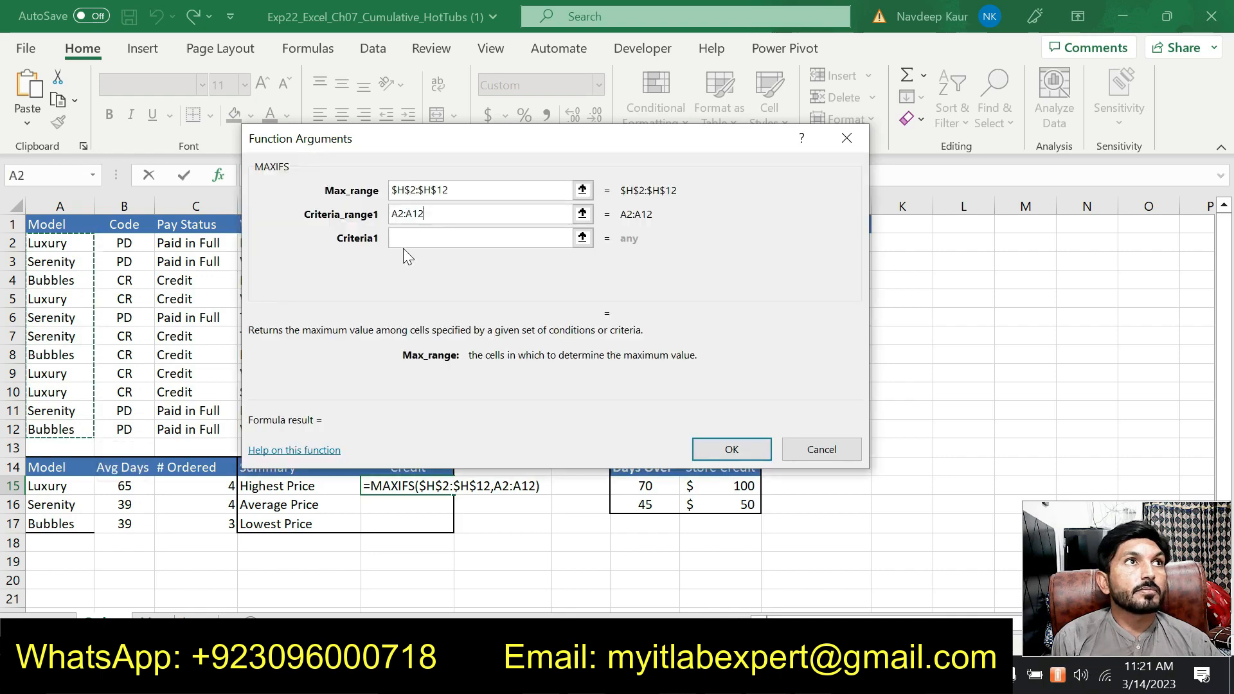
left_click(393, 214)
type("$A$")
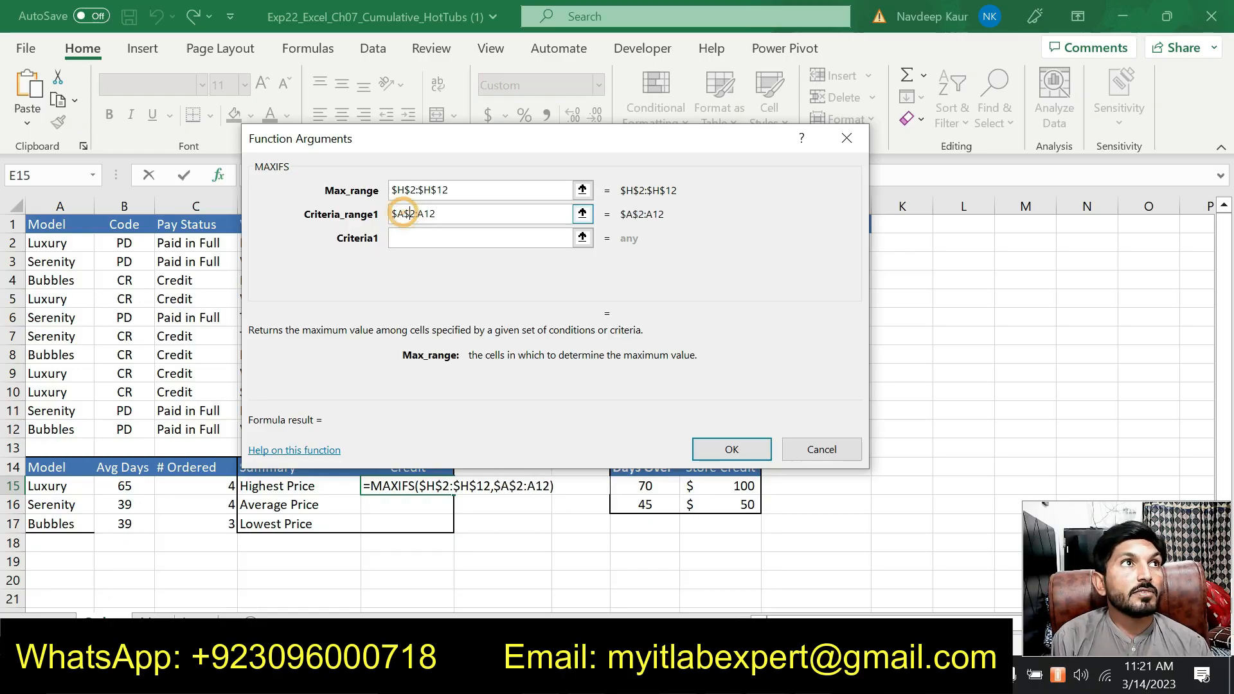
left_click(419, 214)
type("$")
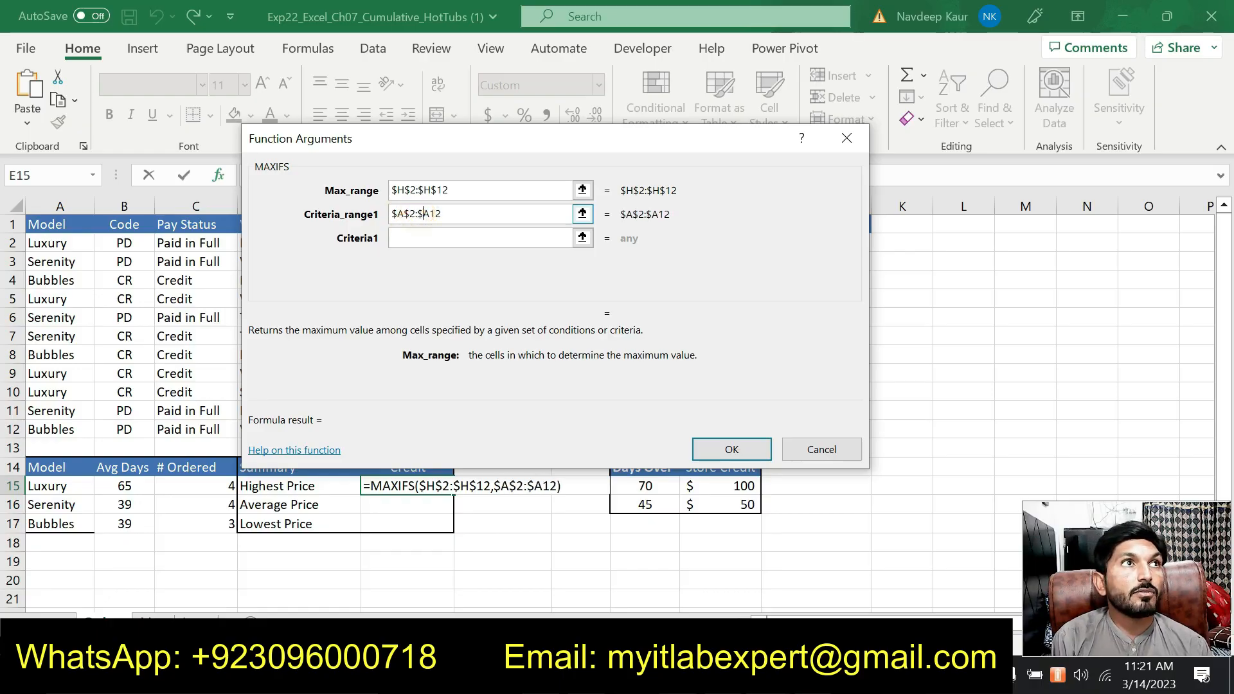
left_click(429, 214)
type("$")
left_click(435, 237)
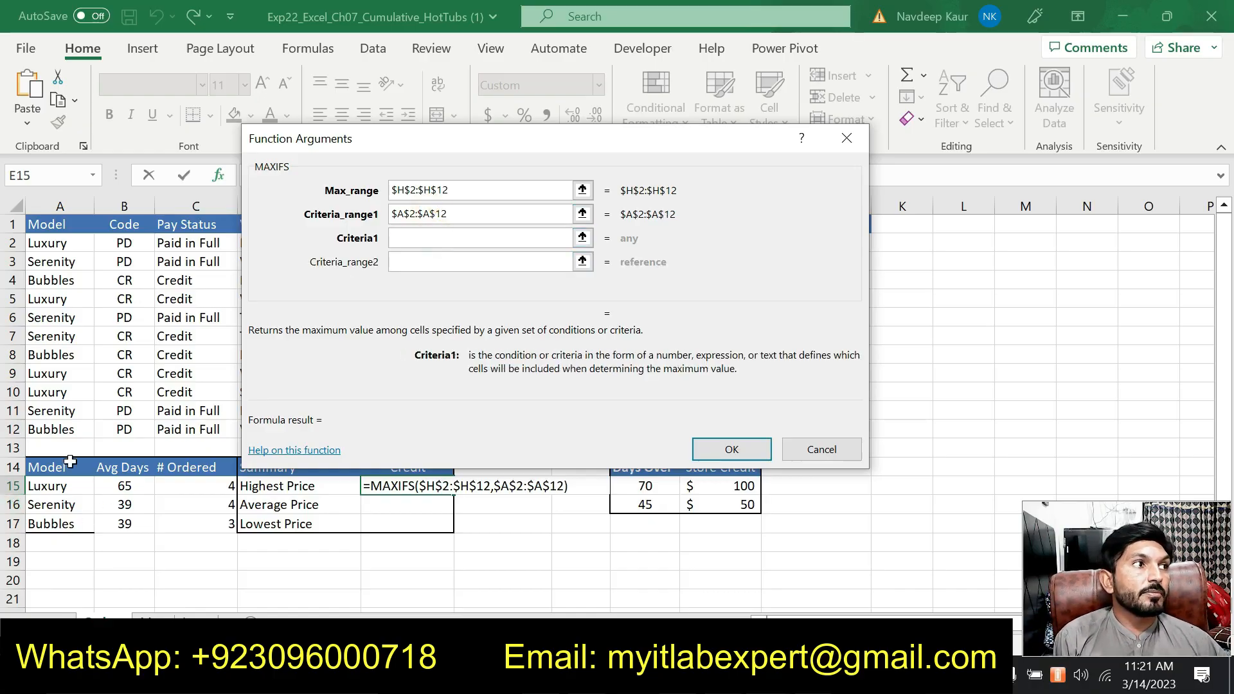
left_click(62, 486)
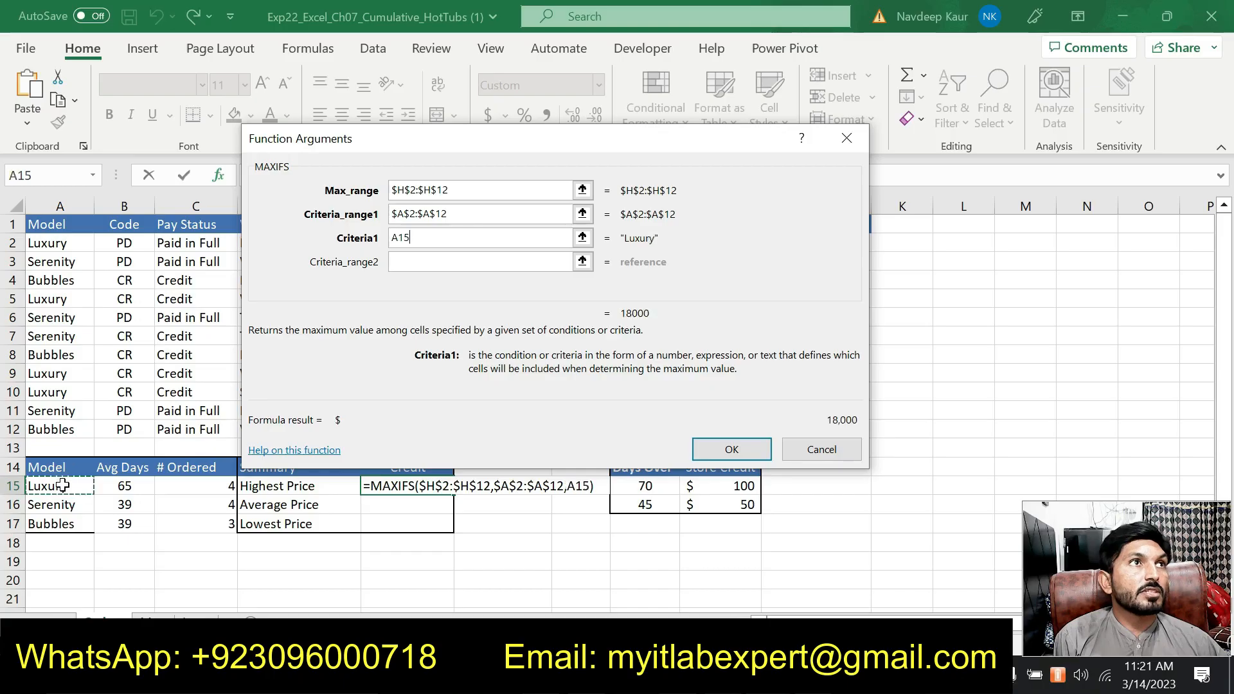
- Set the second criteria range to the Pay Status values with the absolute reference $C$2:$C$12
left_click(422, 261)
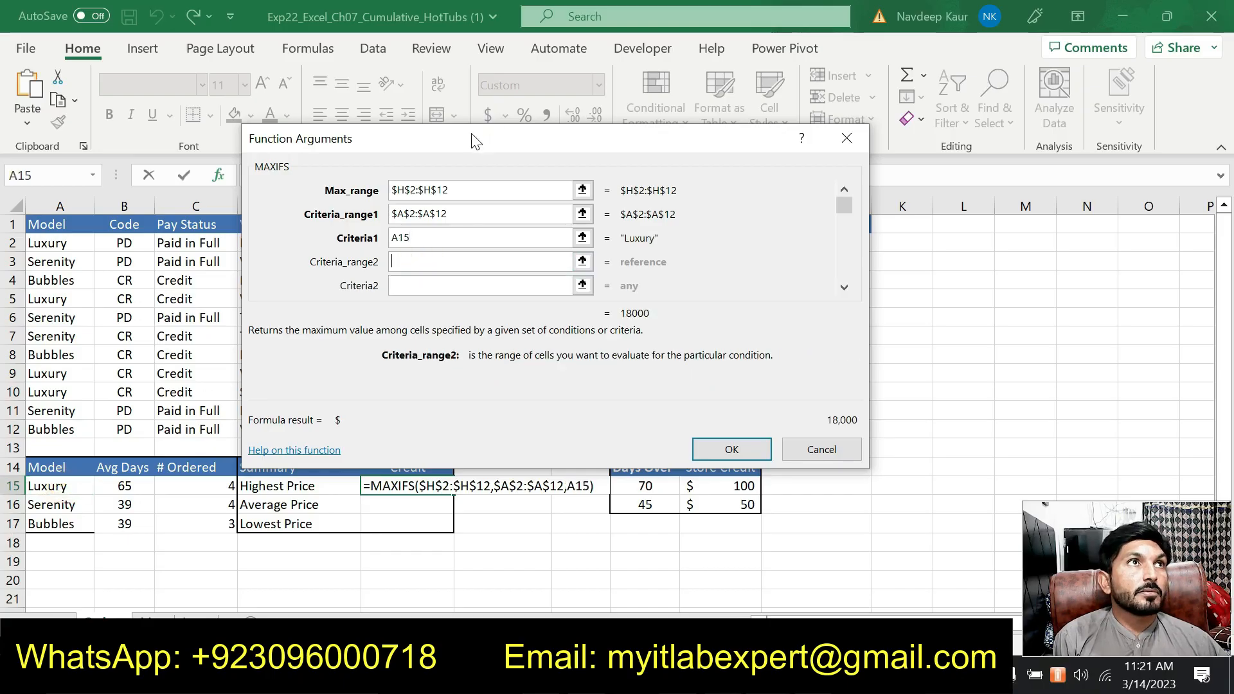
left_click_drag(472, 135, 600, 101)
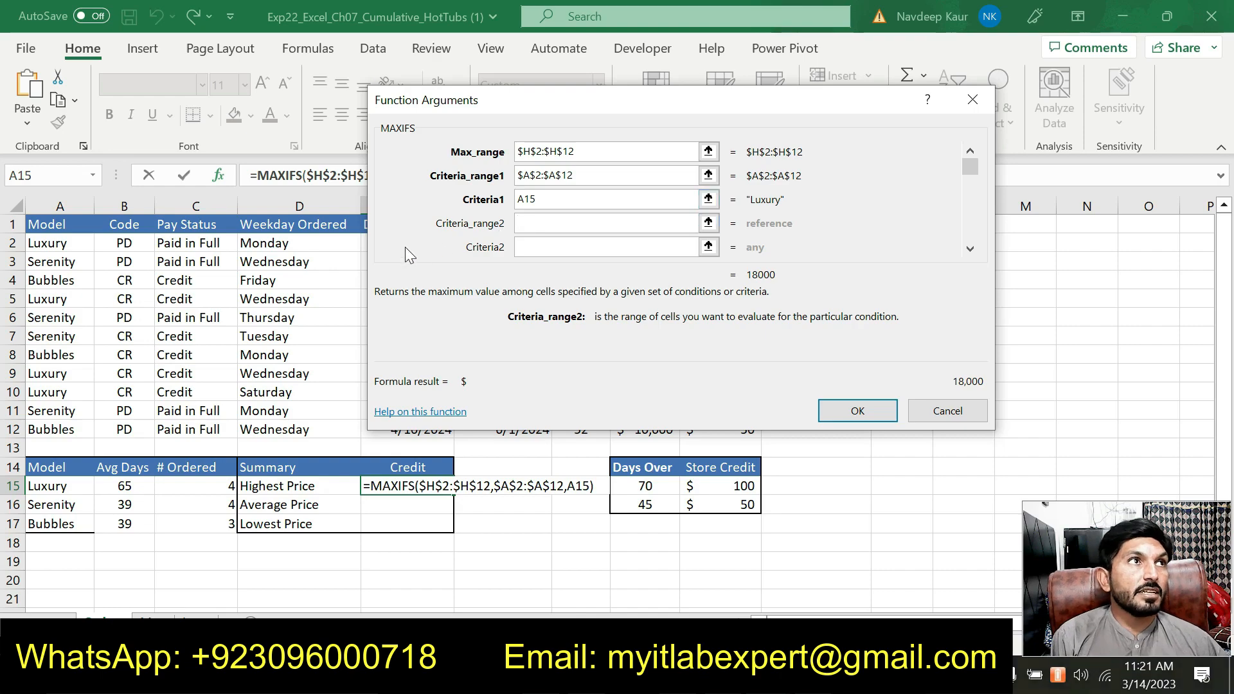
left_click(191, 242)
left_click_drag(191, 242, 191, 429)
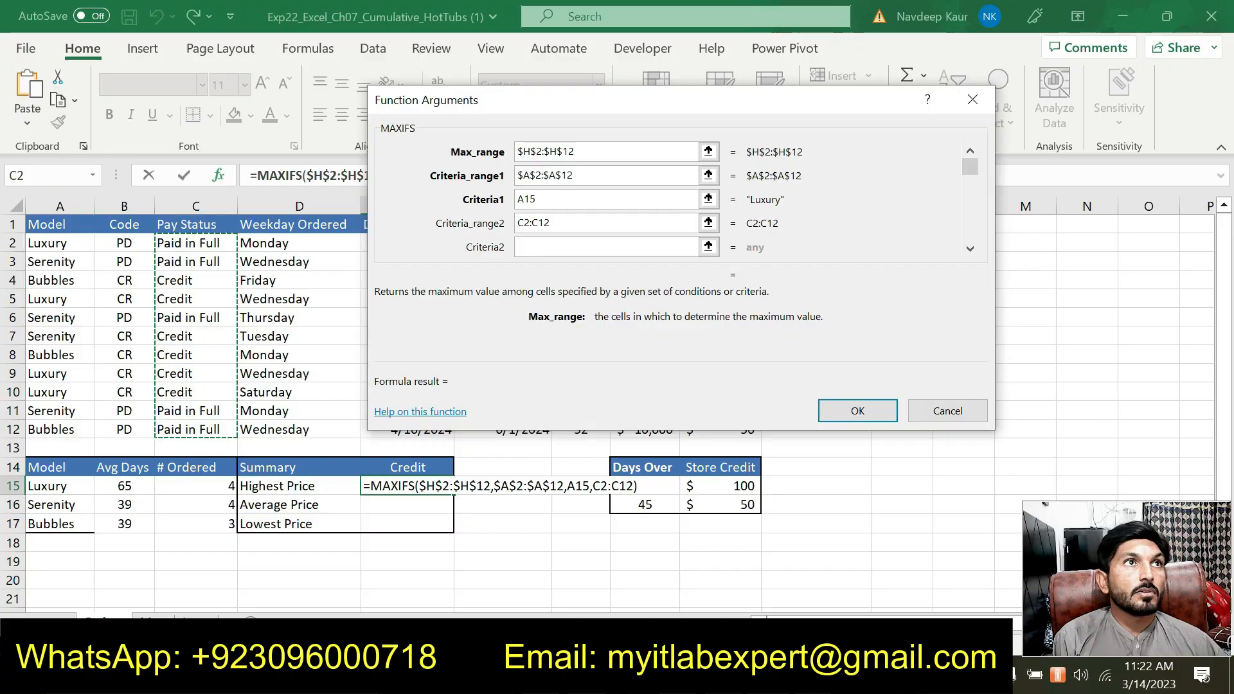
left_click(518, 222)
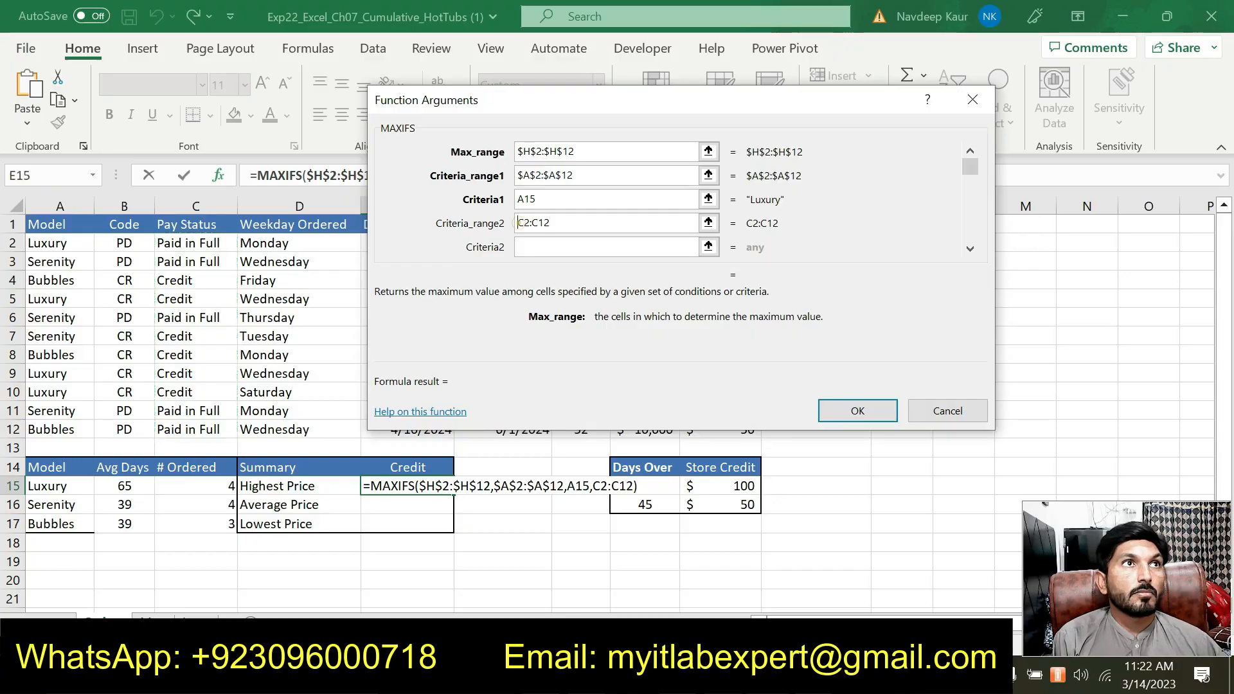
type("$")
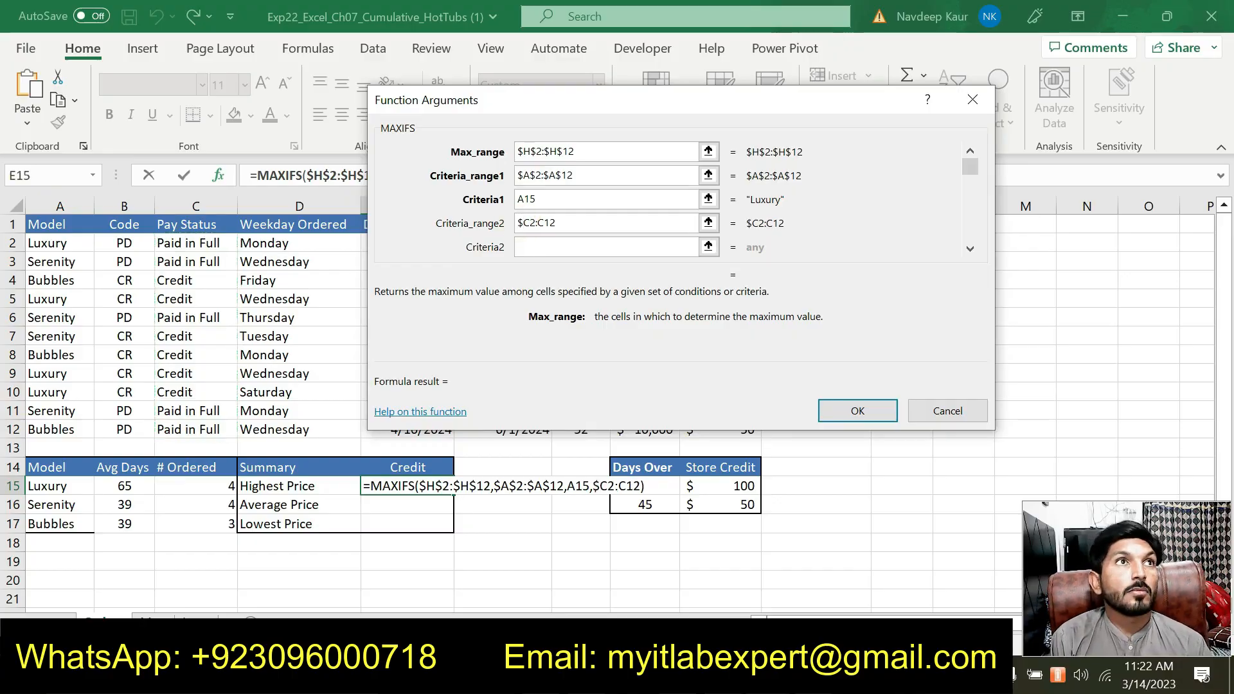
left_click(531, 222)
type("$")
left_click(546, 222)
type("$")
left_click(552, 222)
type("$C$")
- Set the second criterion to the Credit heading with the absolute reference $E$14 and complete the MAXIFS function
left_click(537, 248)
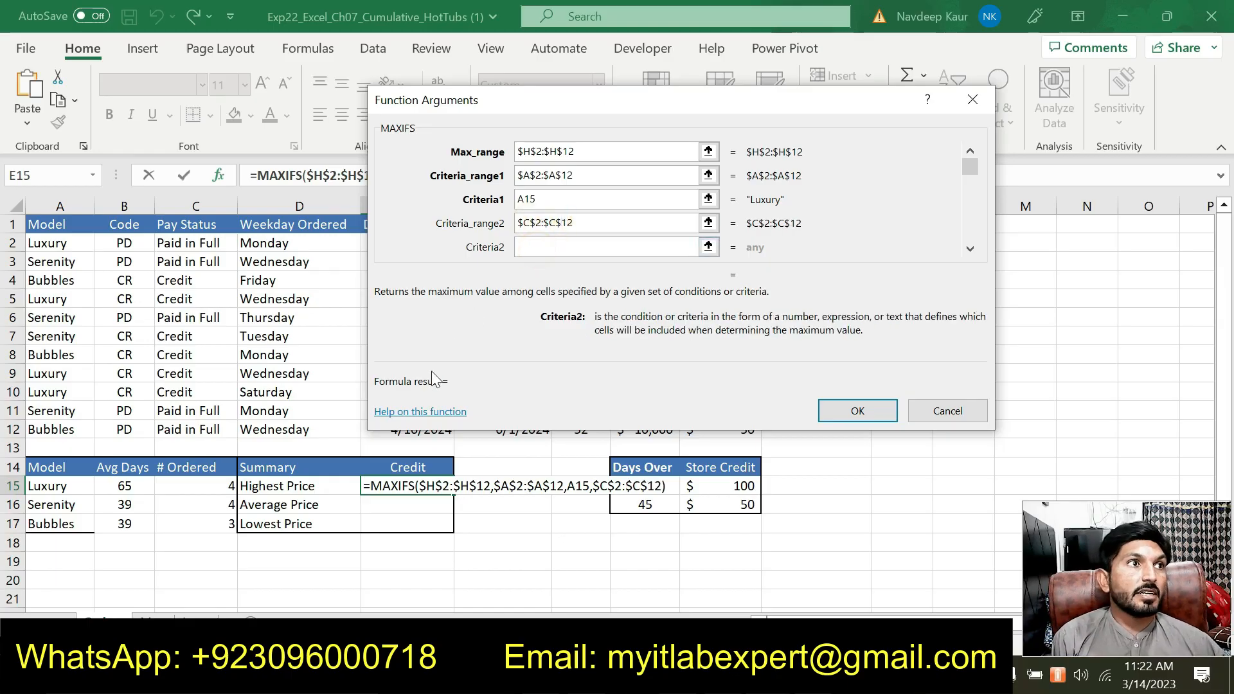
left_click(396, 467)
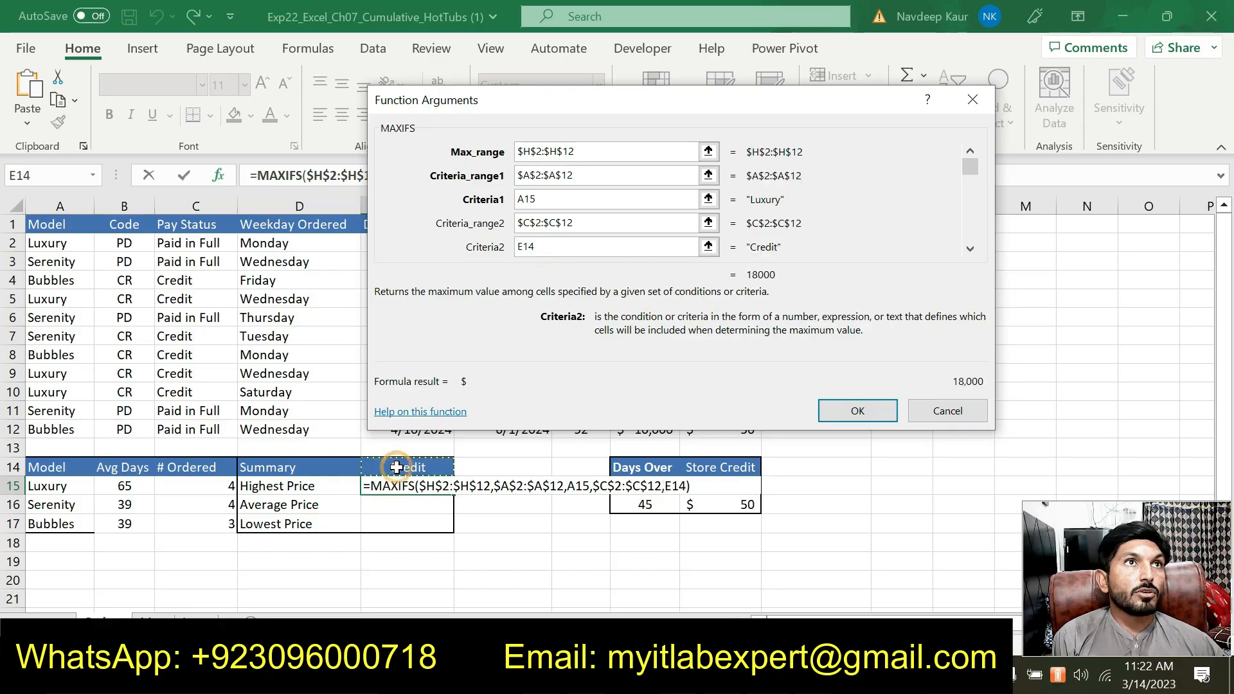
left_click(520, 246)
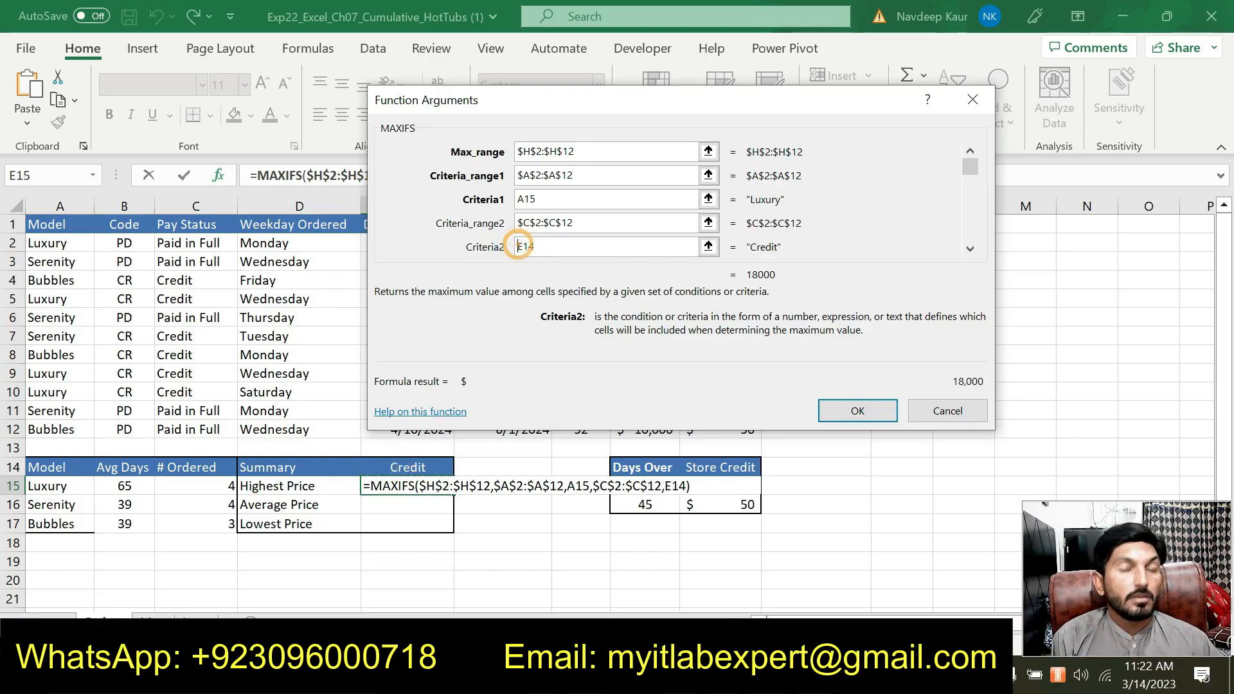
type("#")
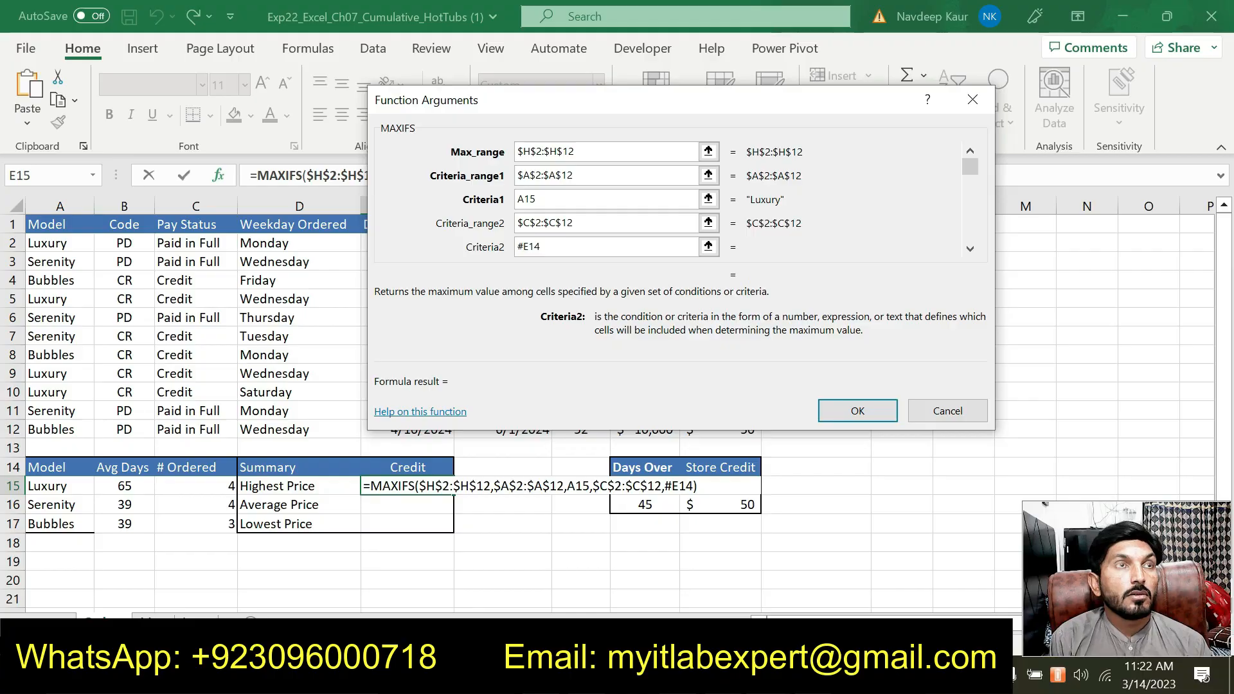
key("BackSpace")
type("$")
left_click(528, 246)
type("$")
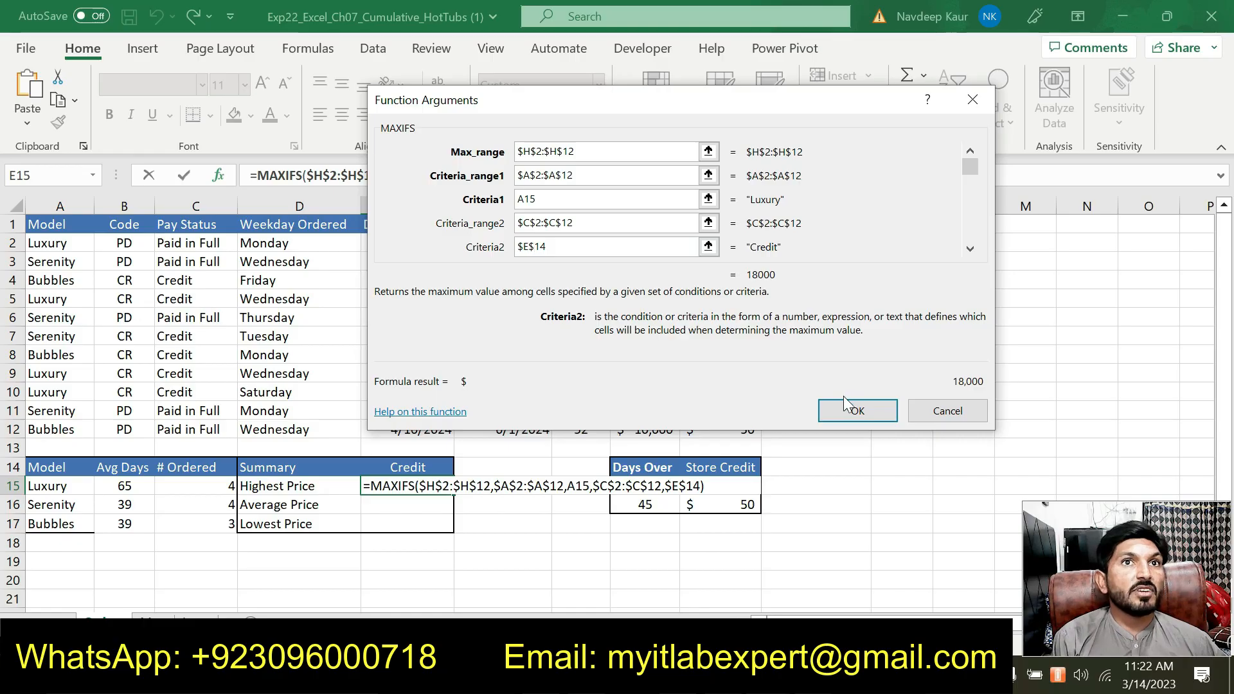
left_click(843, 409)
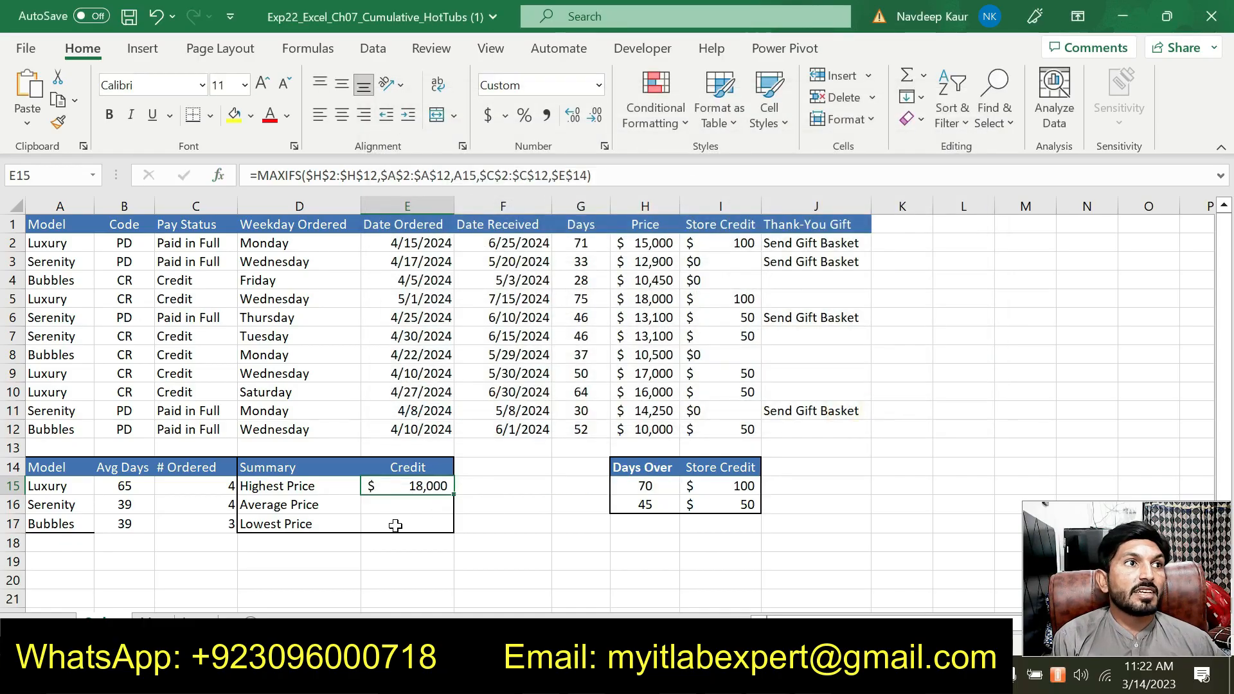
- Switch to the Word instructions, clear the highlight from instruction 10, and highlight the copy-function paragraph of instruction 11 in green
left_click(855, 674)
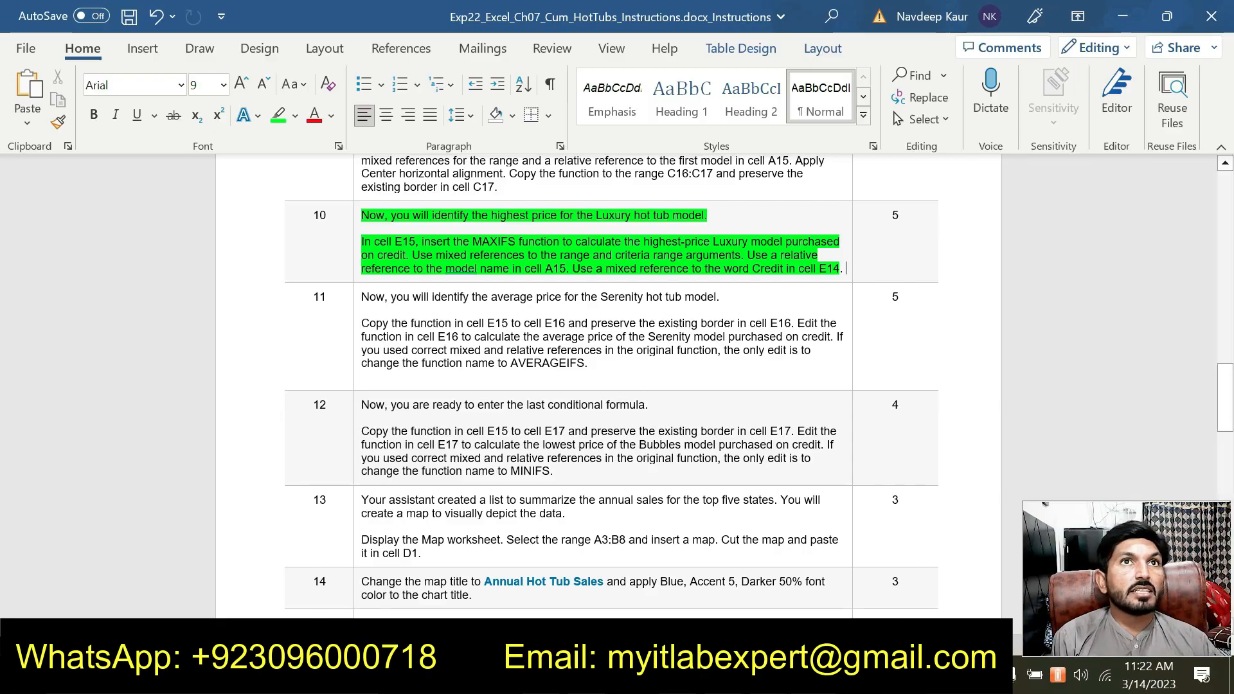
left_click_drag(845, 266, 369, 216)
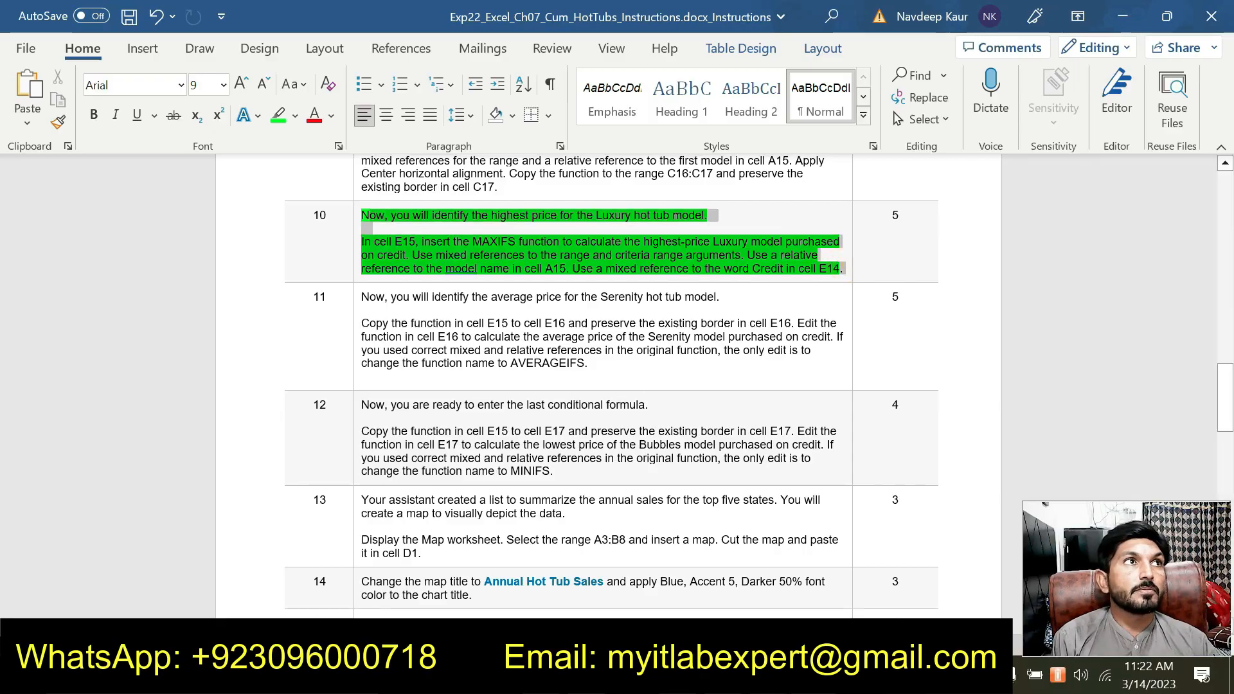
left_click(277, 115)
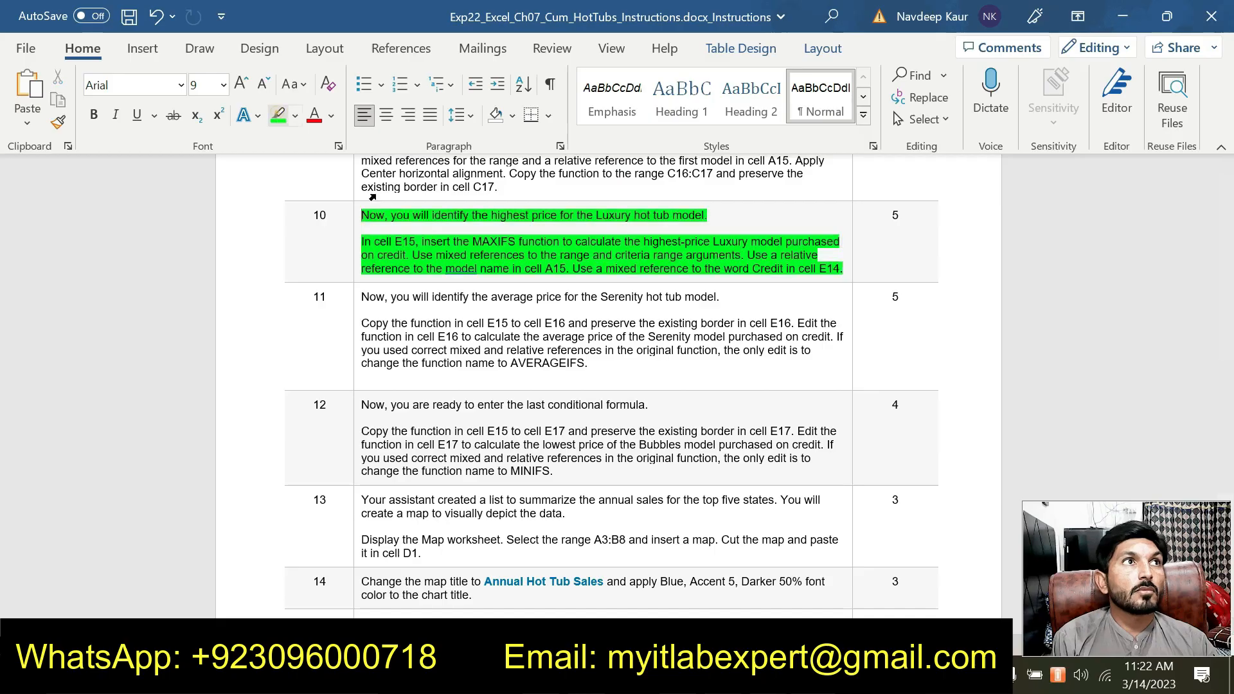
left_click_drag(840, 266, 362, 216)
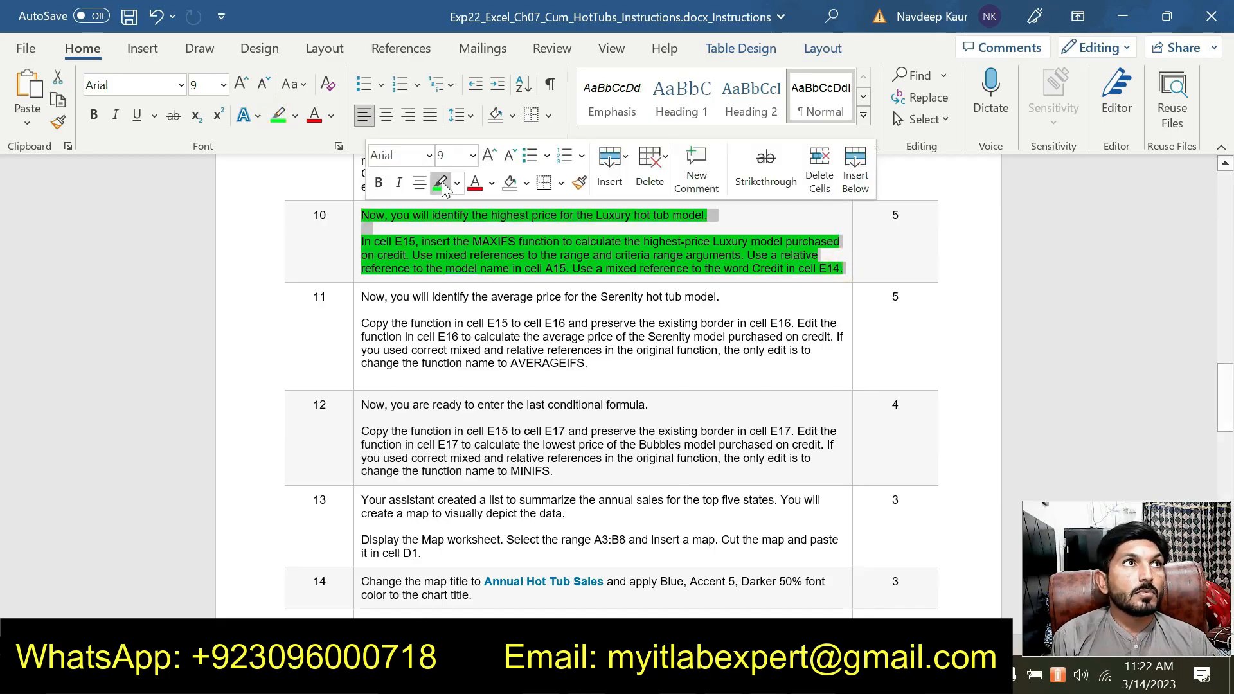
left_click(440, 184)
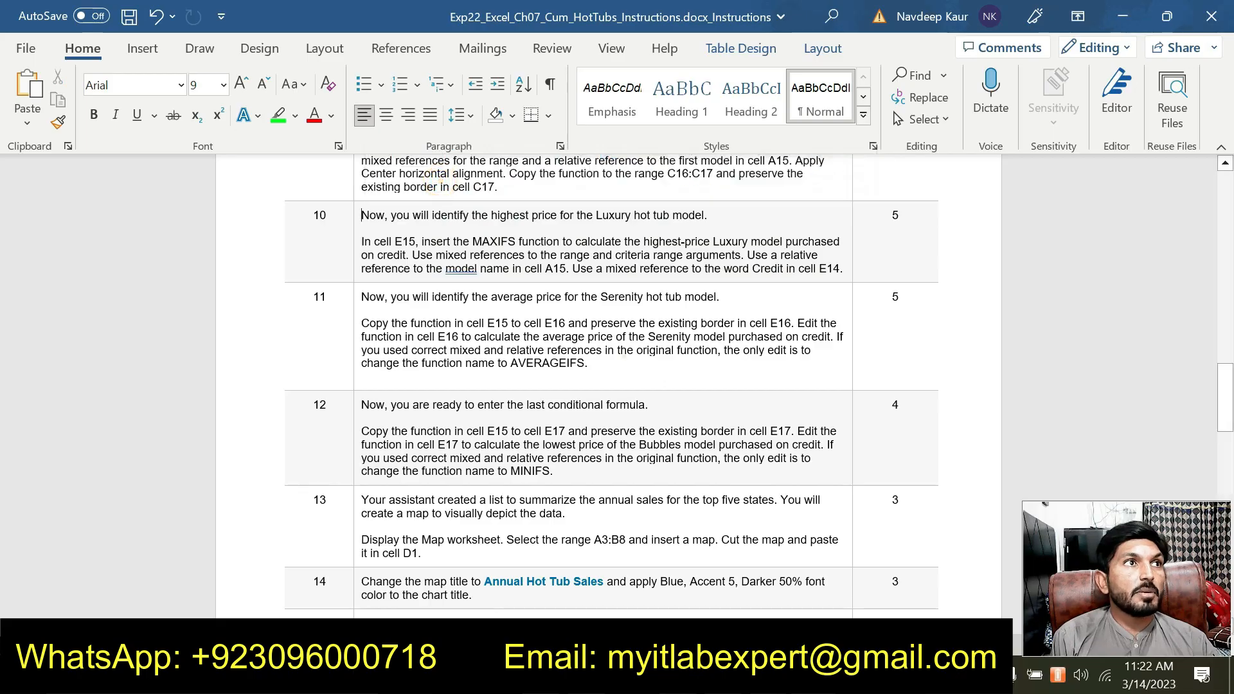
left_click_drag(587, 364, 361, 322)
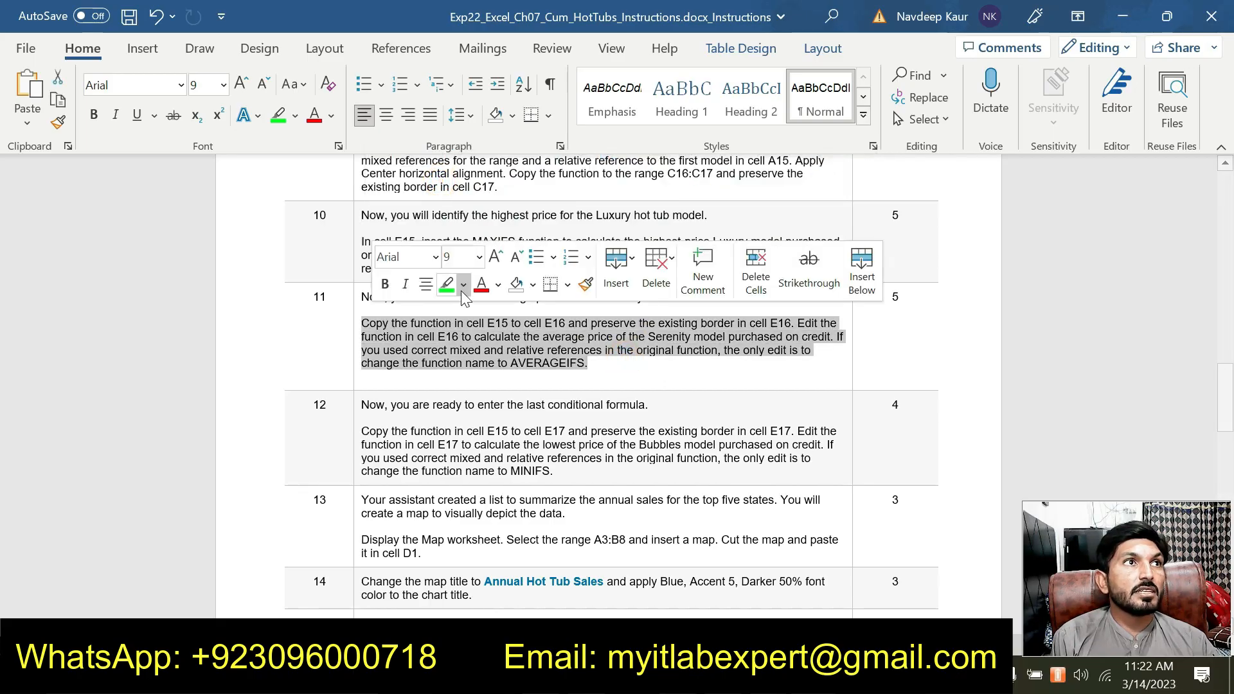
left_click(447, 284)
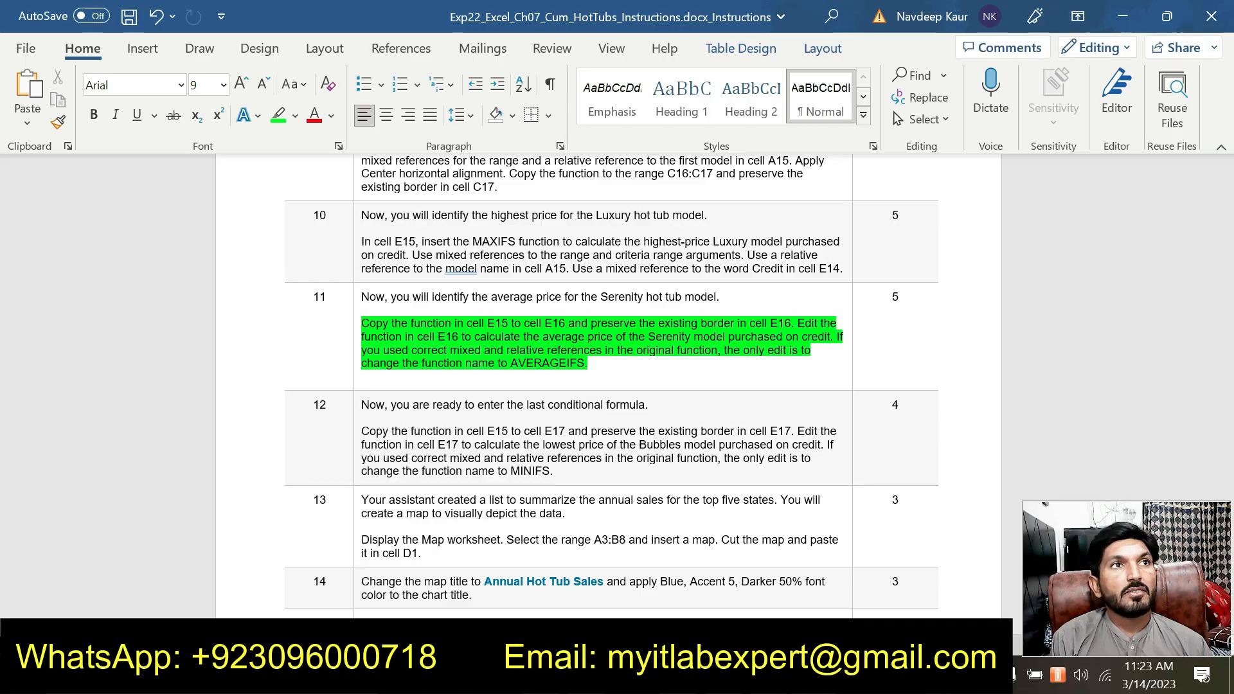
- Switch to the Excel workbook and copy the MAXIFS function from E15 down to E16
key("alt+Tab")
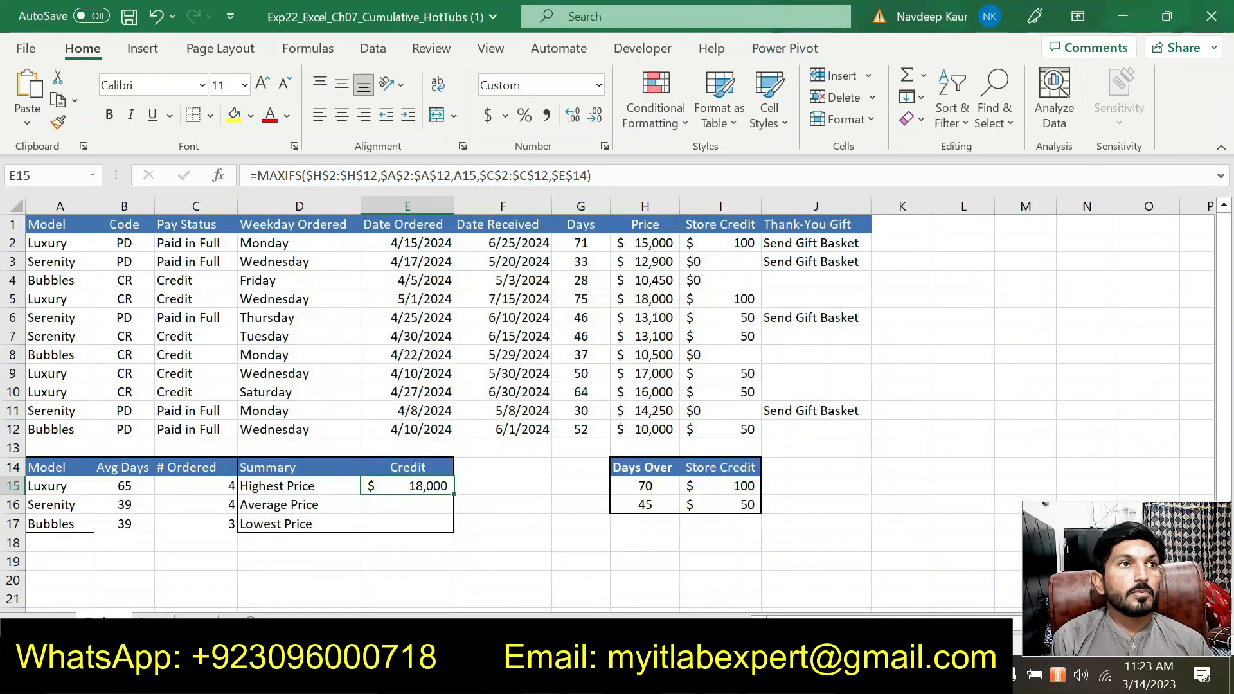
left_click_drag(453, 493, 453, 510)
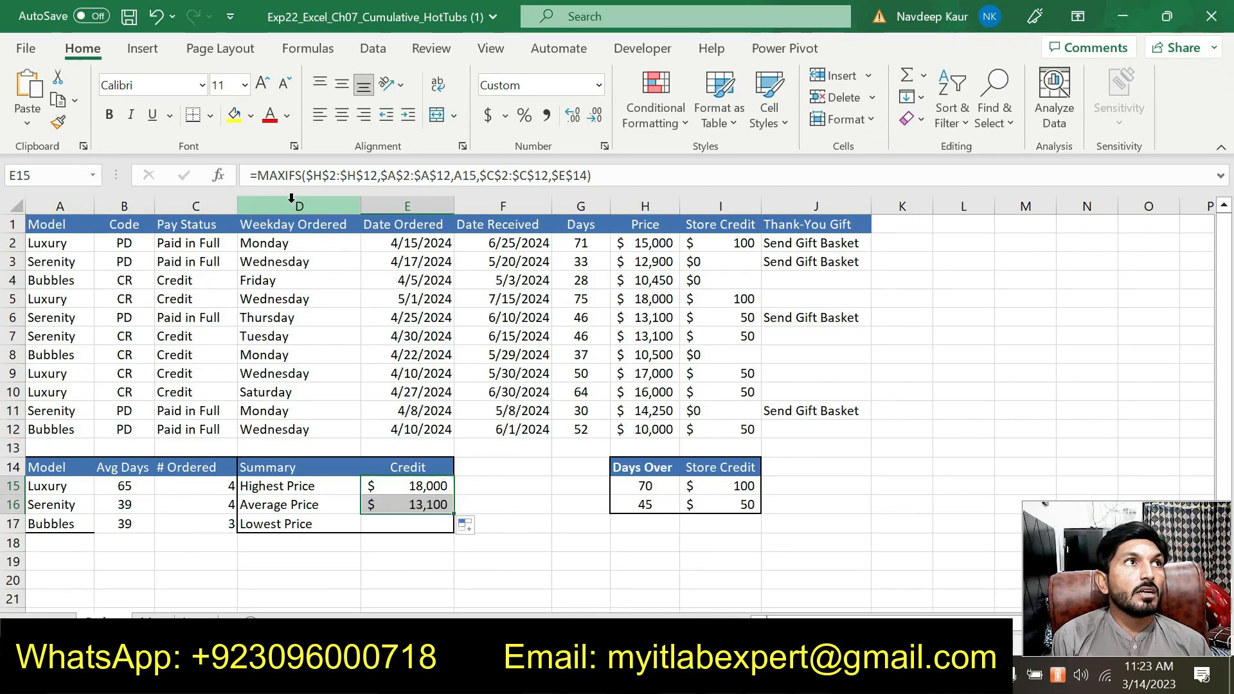
left_click(300, 176)
key("BackSpace")
key("BackSpace")
key("BackSpace")
key("BackSpace")
key("BackSpace")
key("BackSpace")
type("Aver")
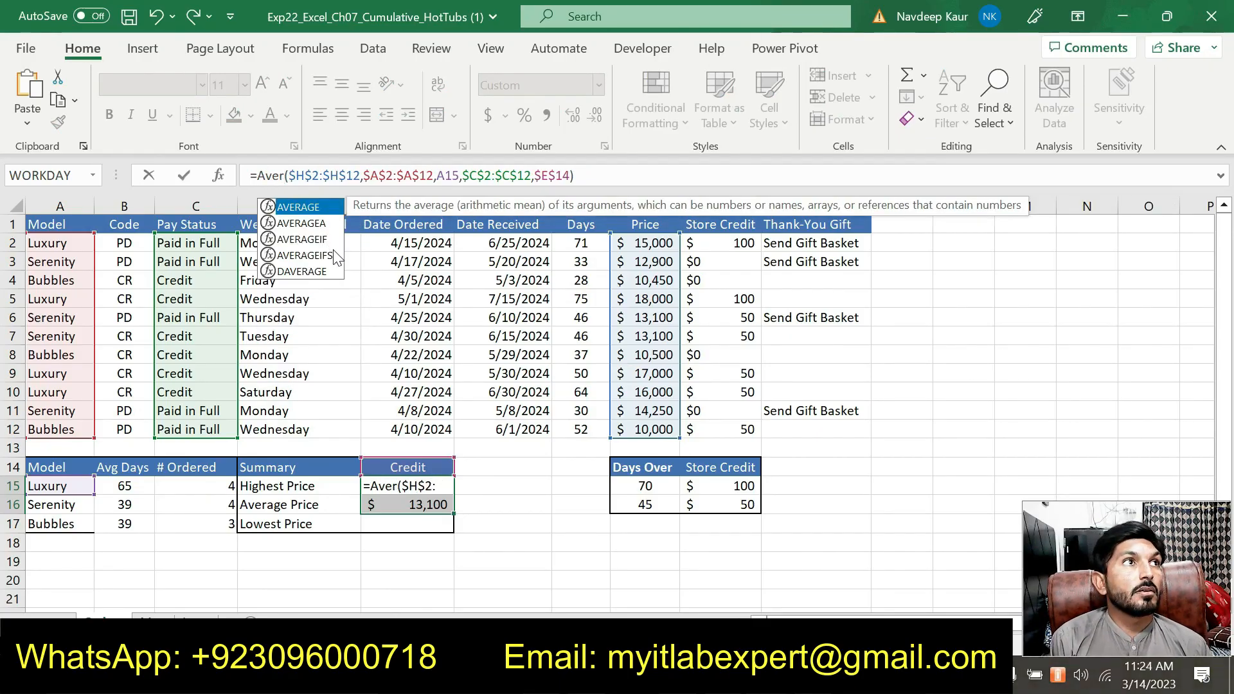
double_click(333, 256)
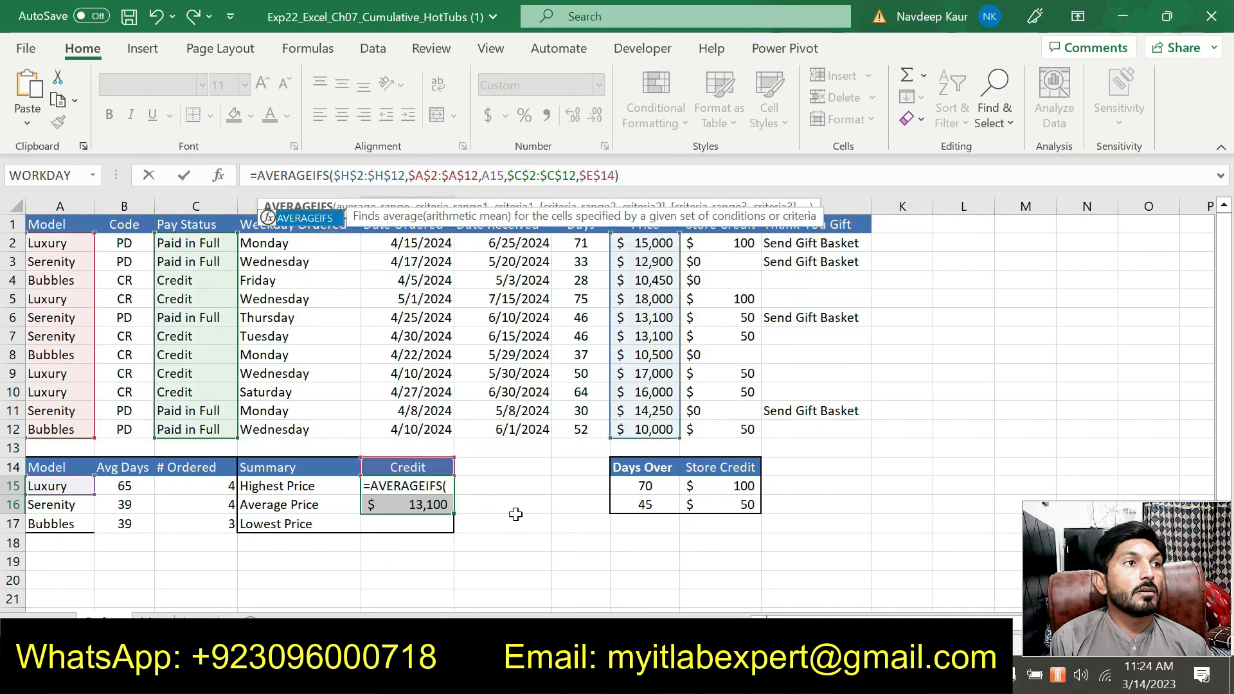
key("ctrl+z")
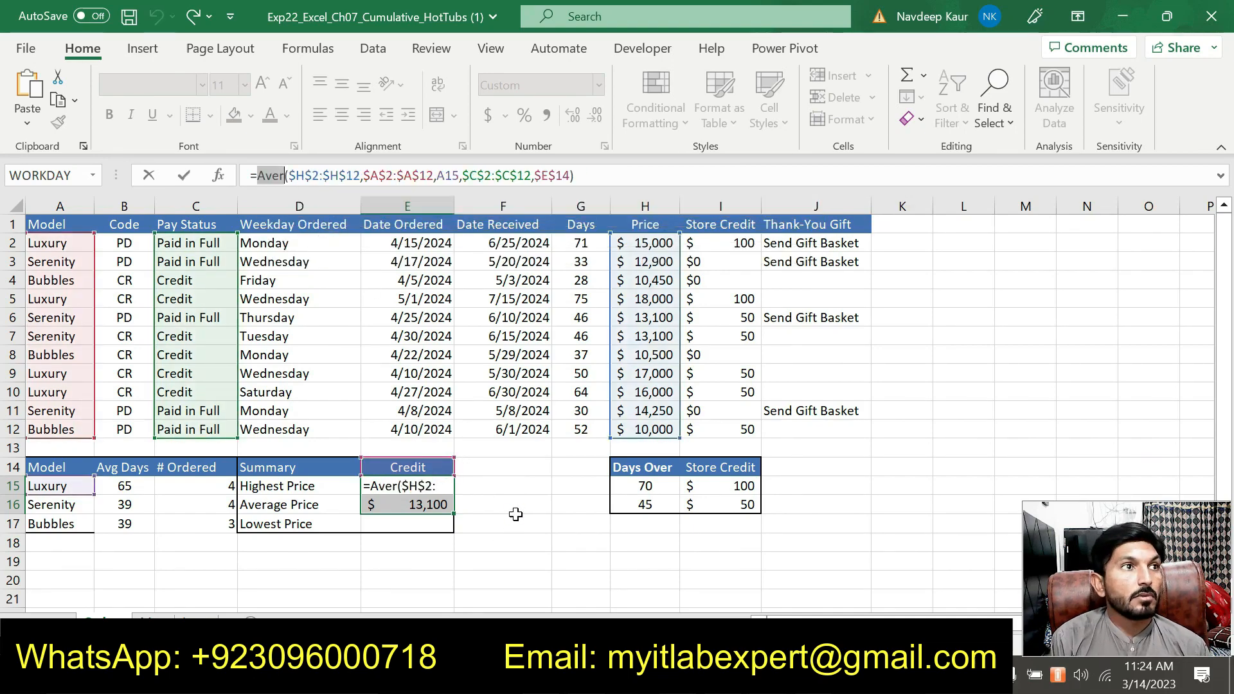
key("ctrl+z")
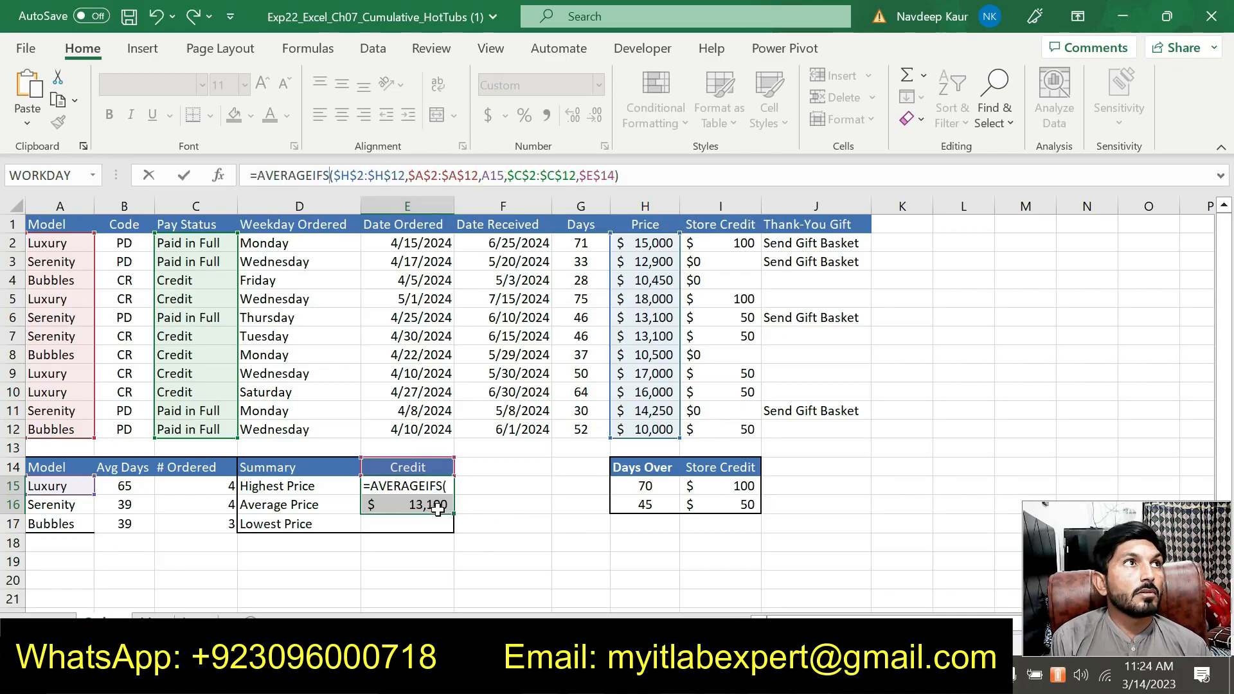
key("Escape")
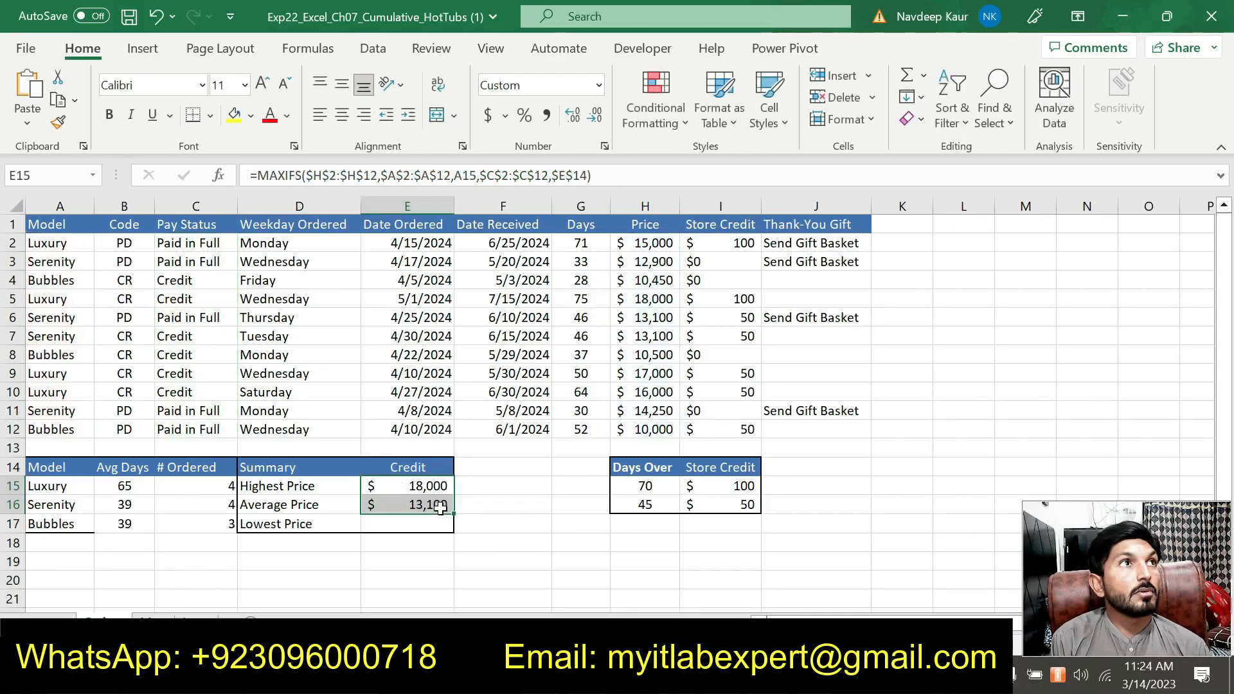
- Change the function name in cell E16 to AVERAGEIFS, keeping the copied arguments
left_click(434, 506)
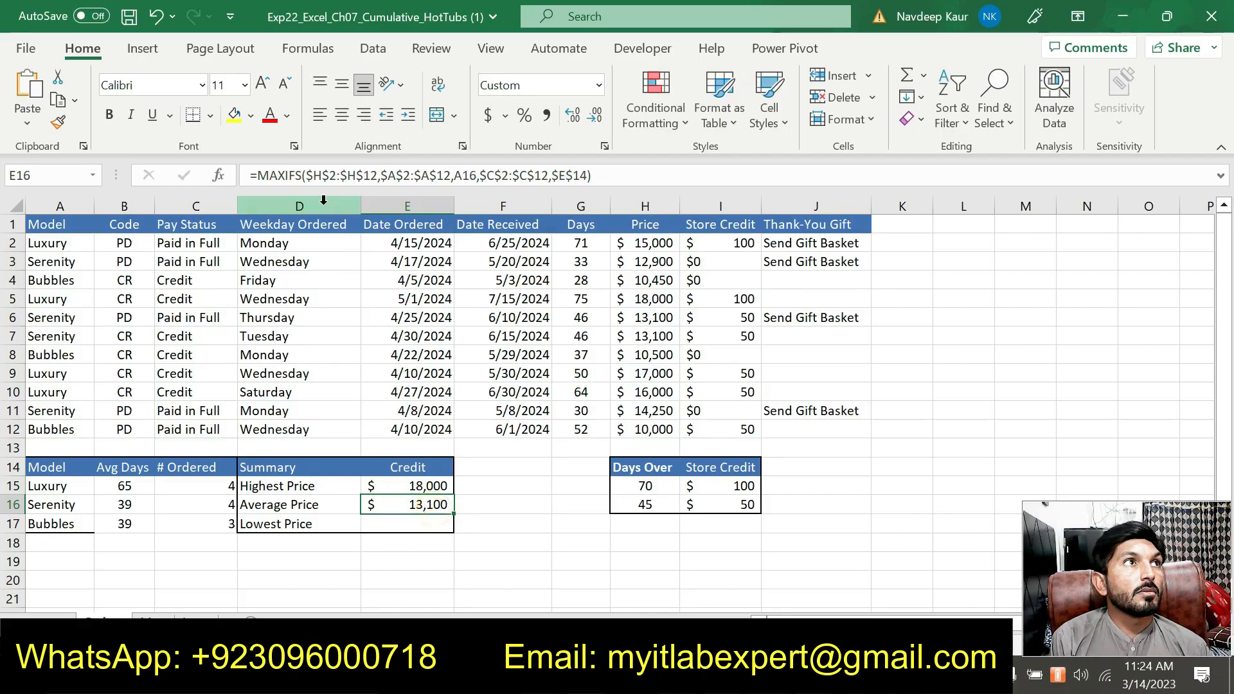
left_click(296, 174)
double_click(296, 175)
type("av")
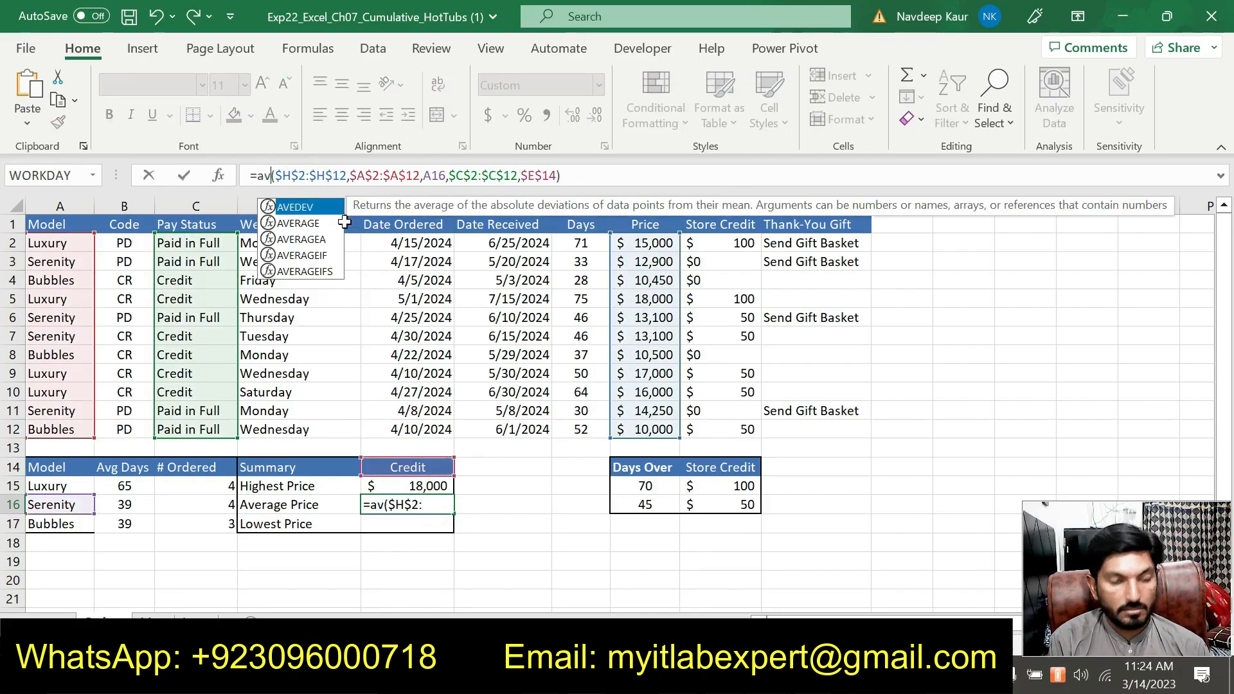
type("er")
double_click(327, 256)
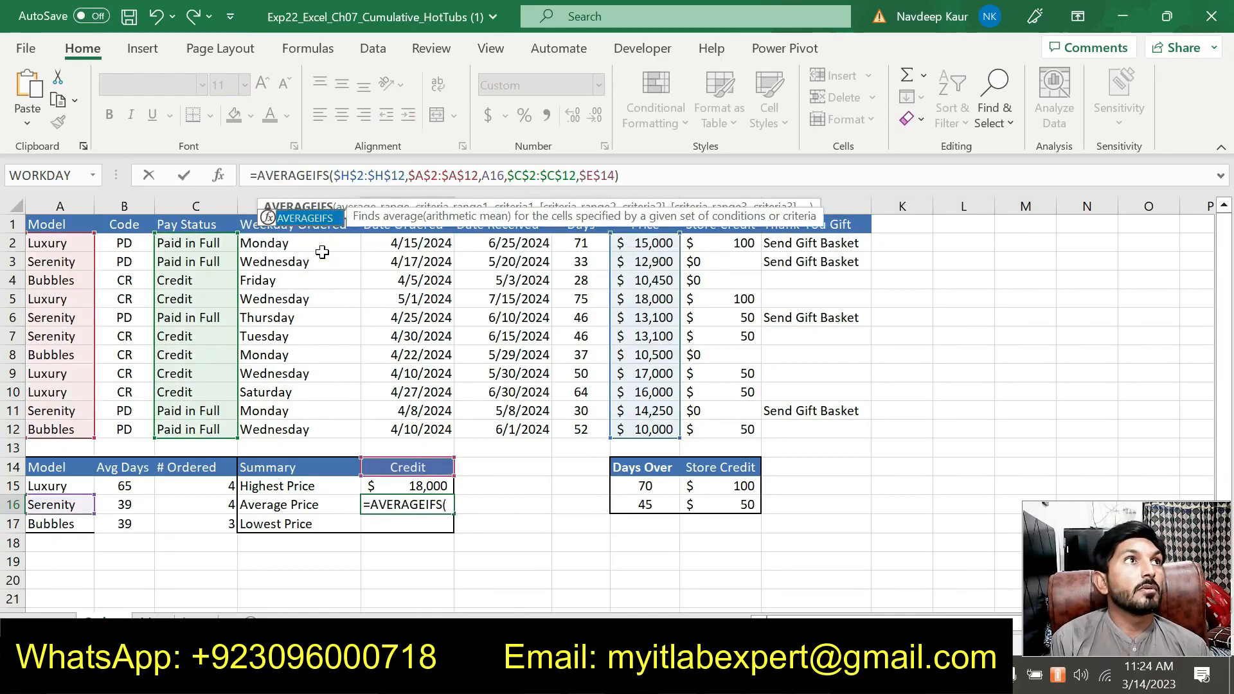
key("Return")
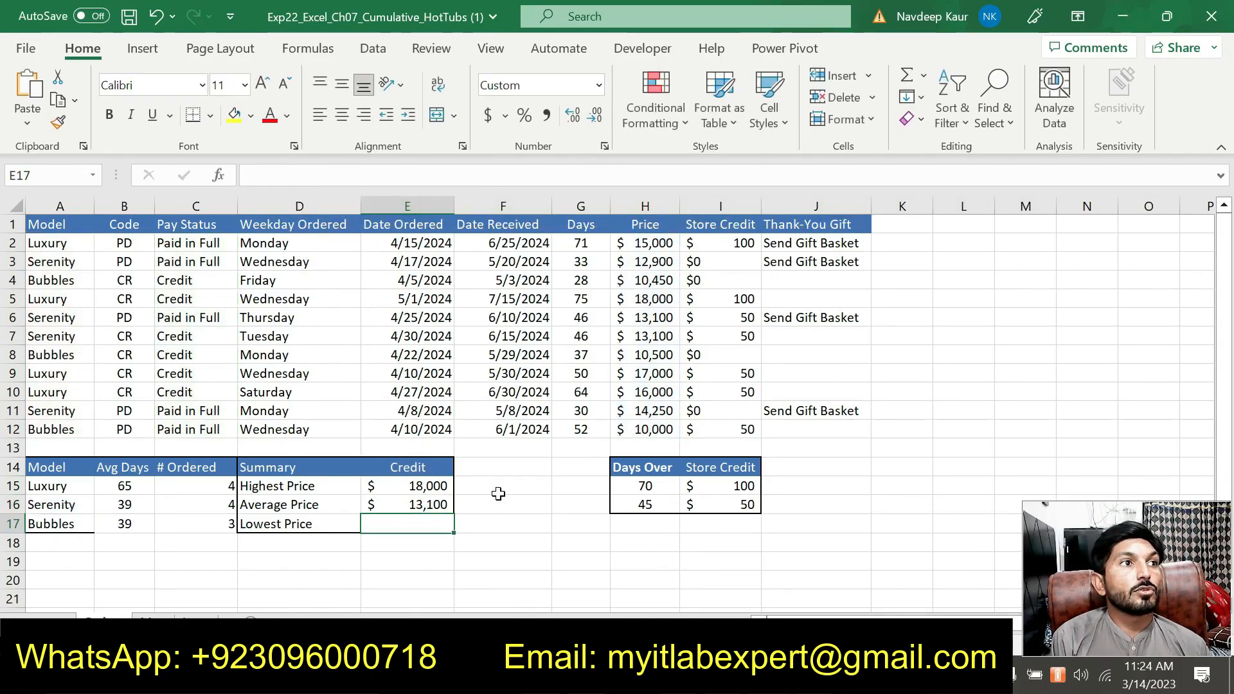
left_click(419, 505)
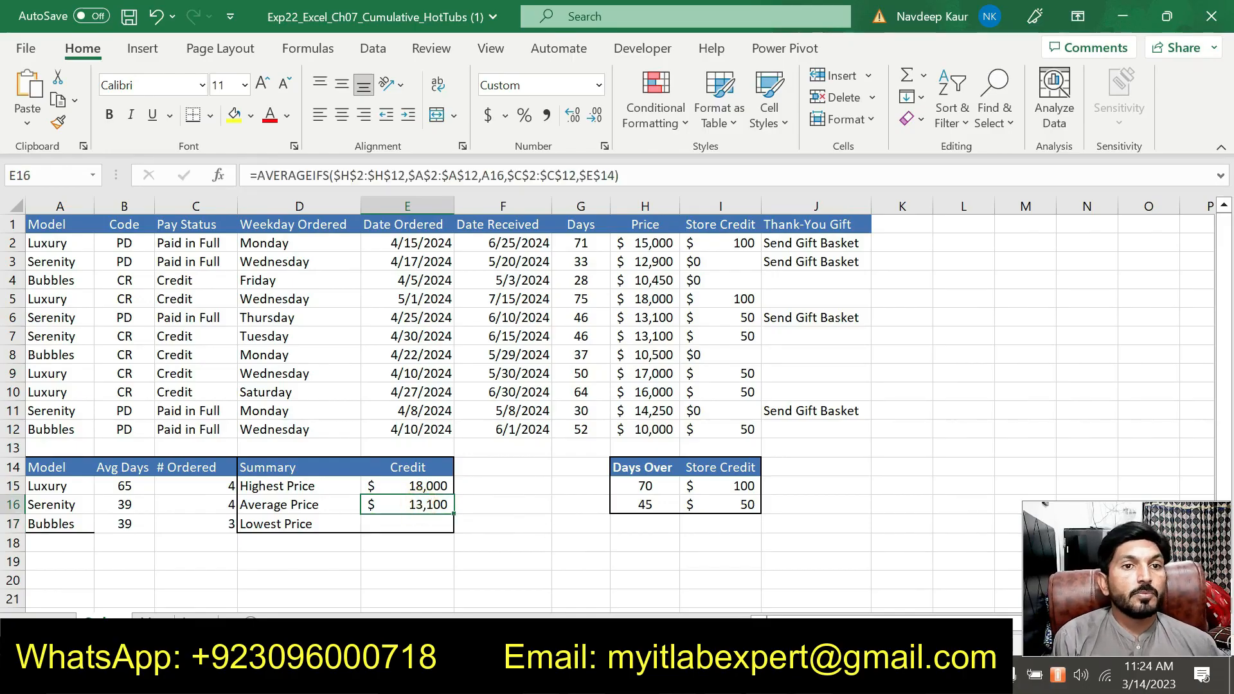
- Switch to the Word instructions, clear the highlight from instruction 11, and highlight all the text of instruction 12 in green
key("alt+Tab")
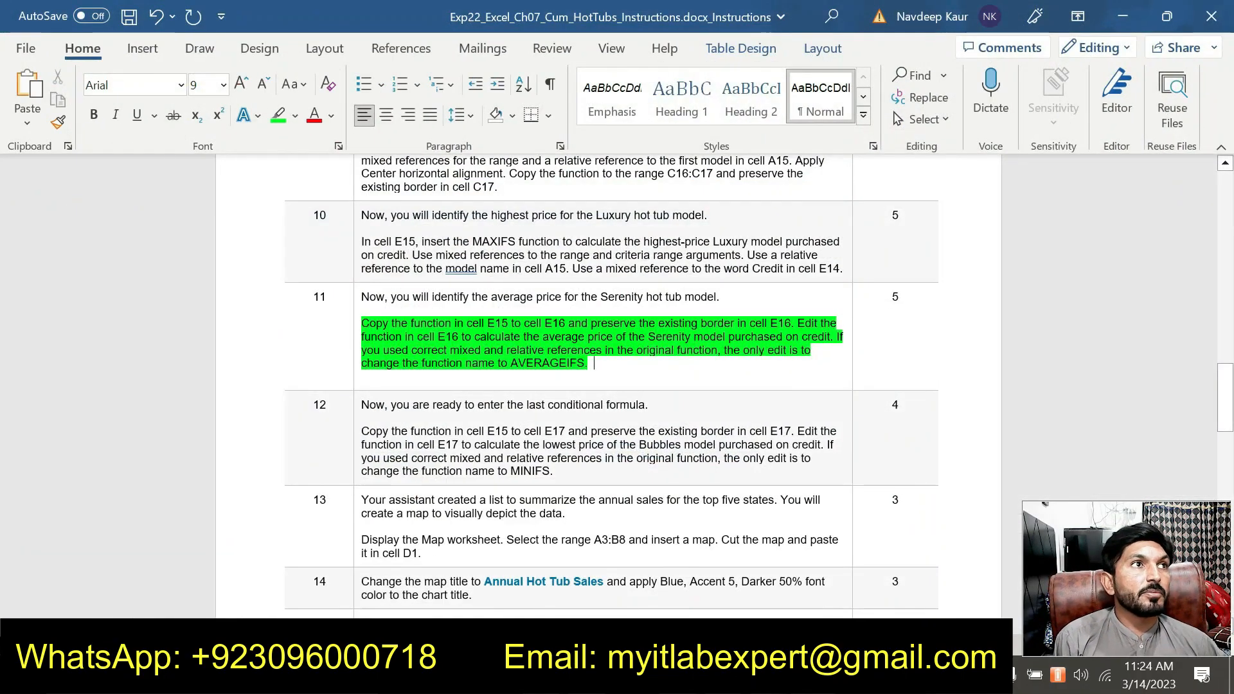
left_click_drag(604, 351, 433, 354)
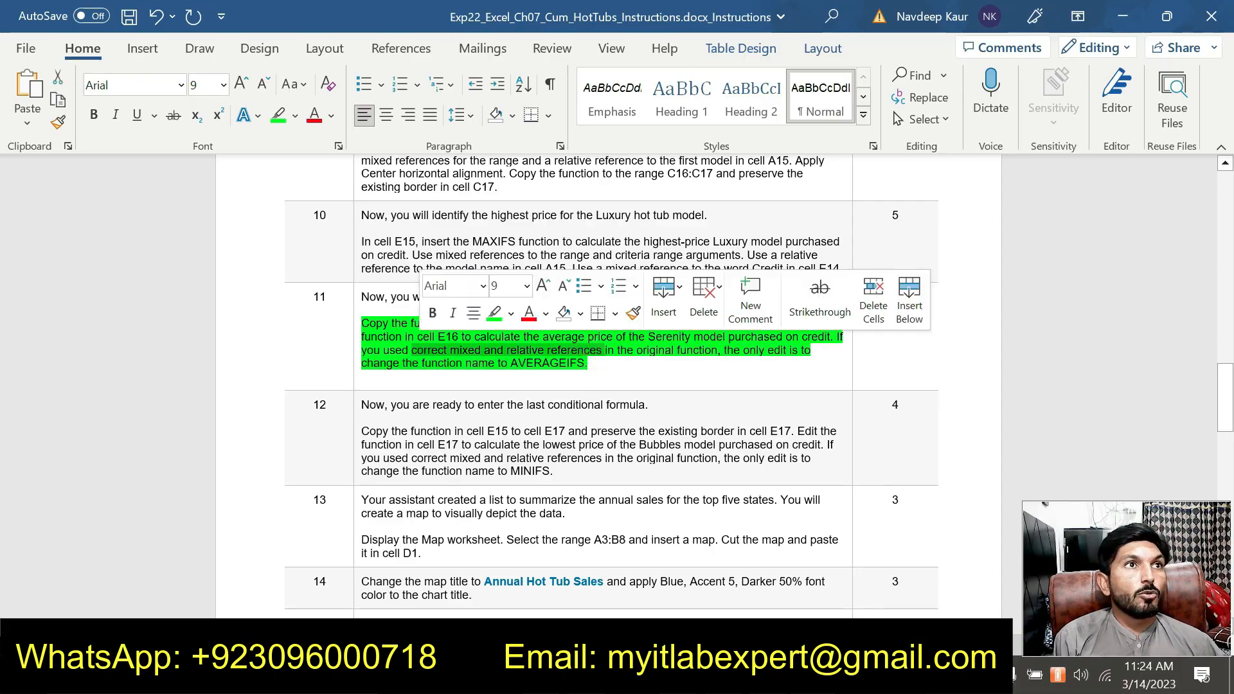
left_click_drag(603, 364, 362, 324)
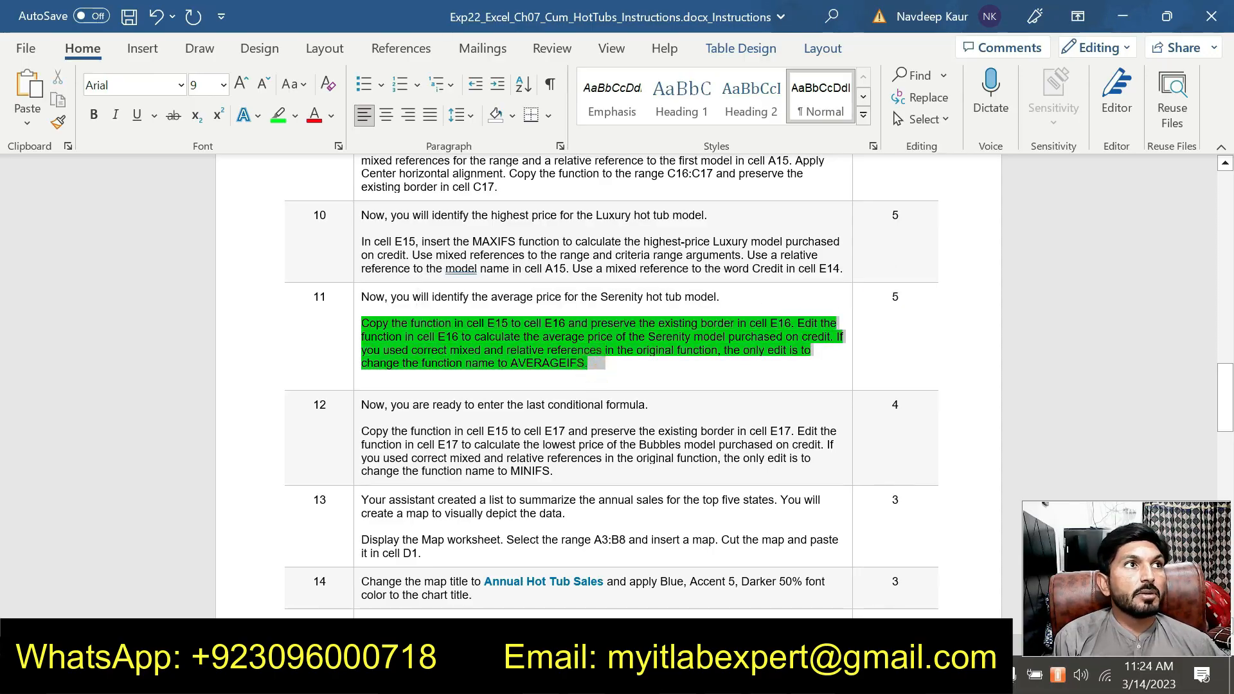
left_click(435, 296)
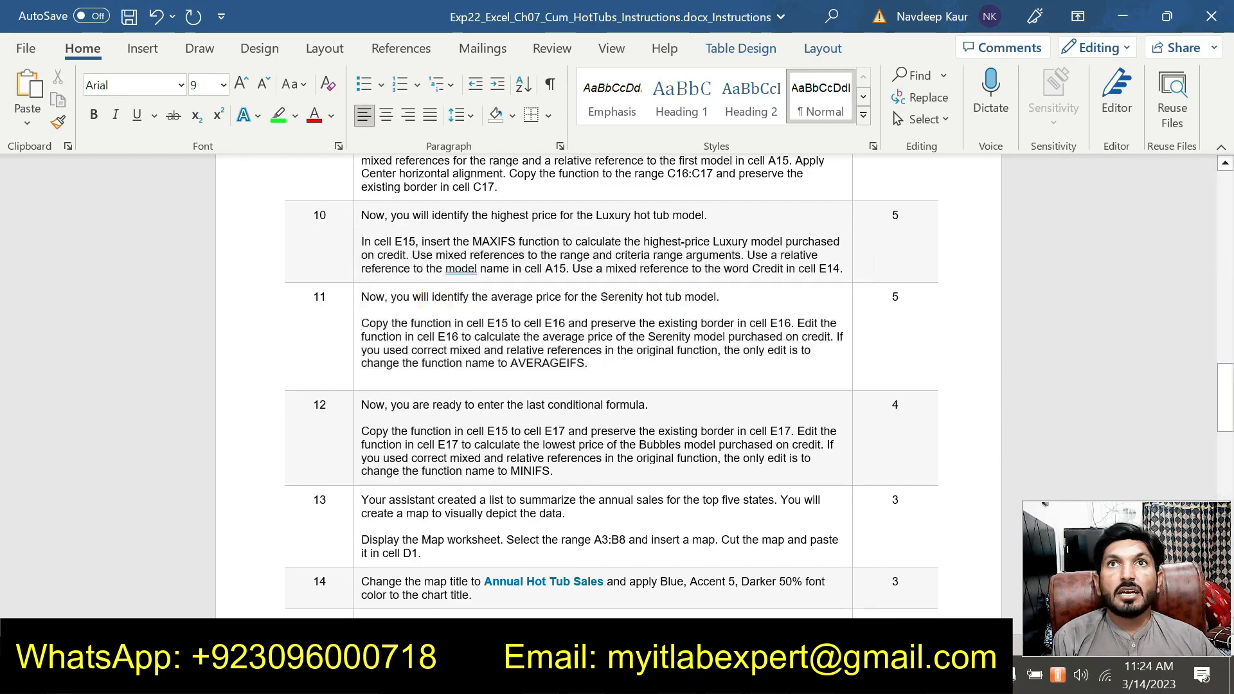
mouse_move(1227, 429)
left_mouse_down()
mouse_move(1231, 601)
mouse_move(1232, 429)
left_mouse_up()
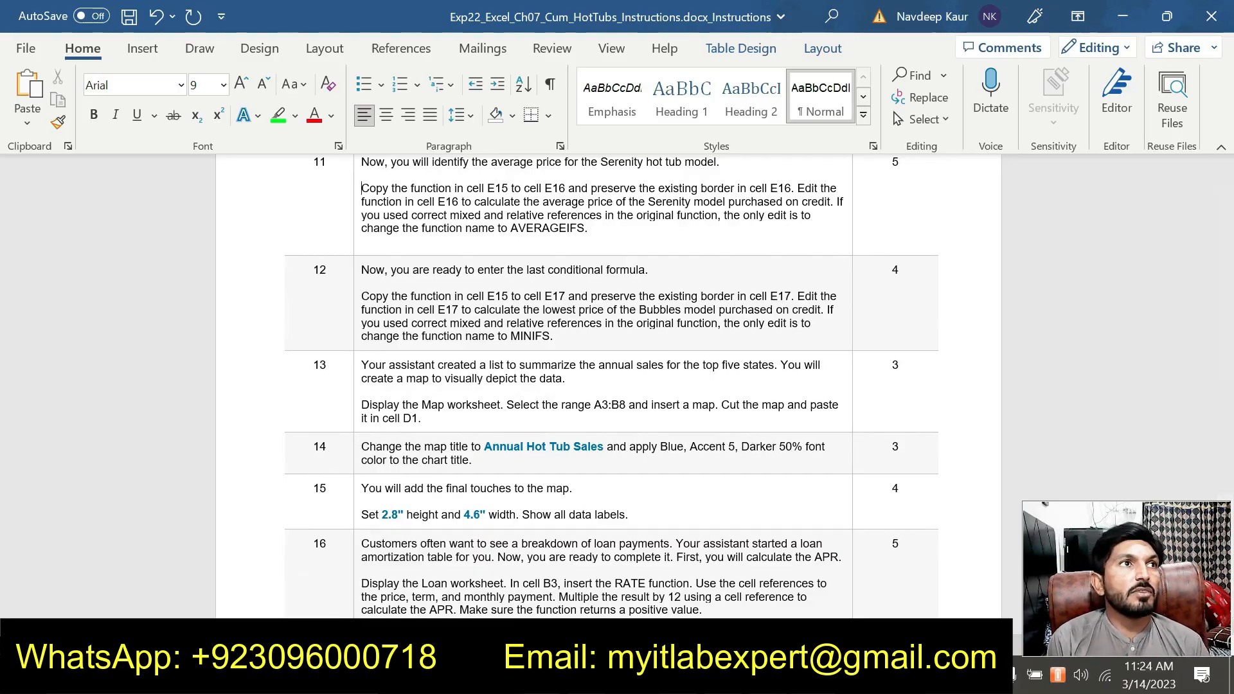
left_click_drag(565, 334, 377, 302)
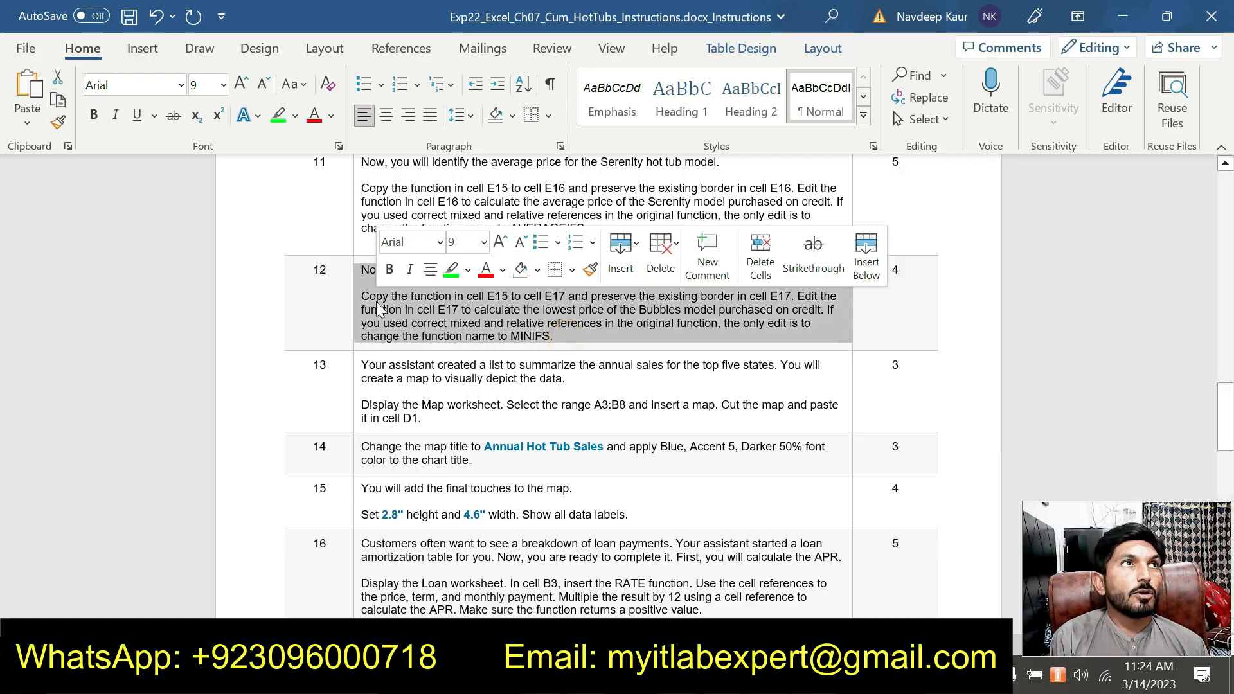
left_click(277, 115)
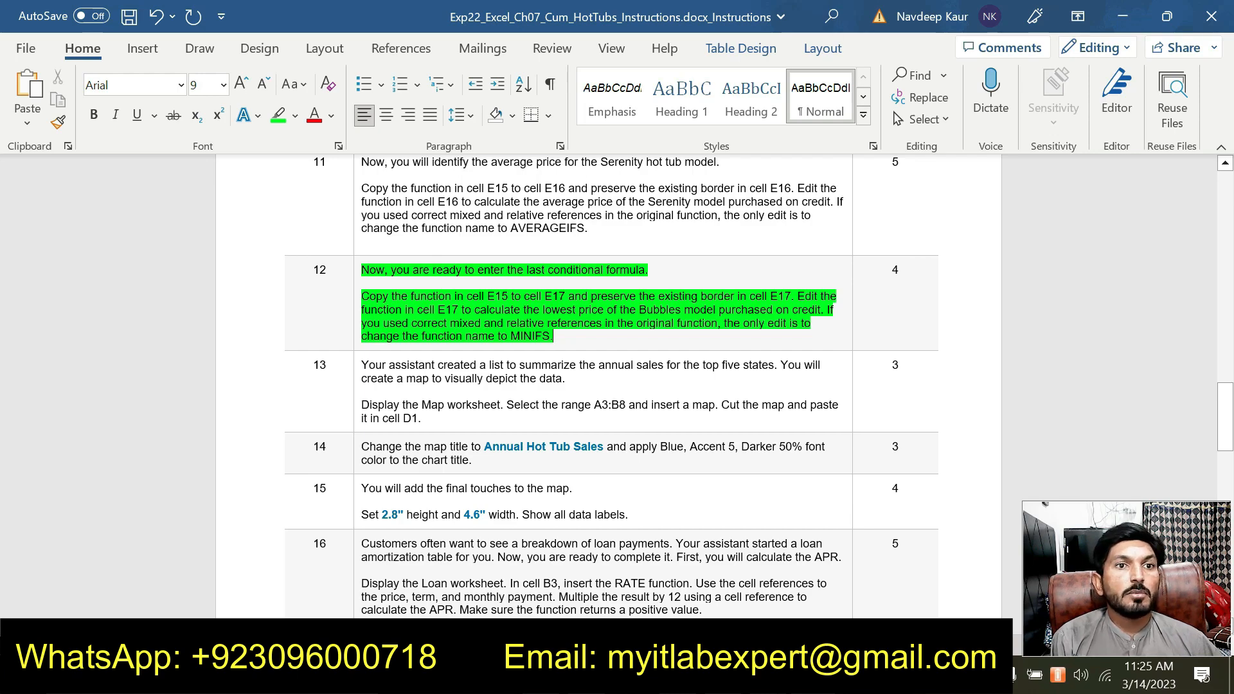
- In the Excel workbook, copy the AVERAGEIFS function from E16 to E17 and change the function name in E17 to MINIFS
key("alt+Tab")
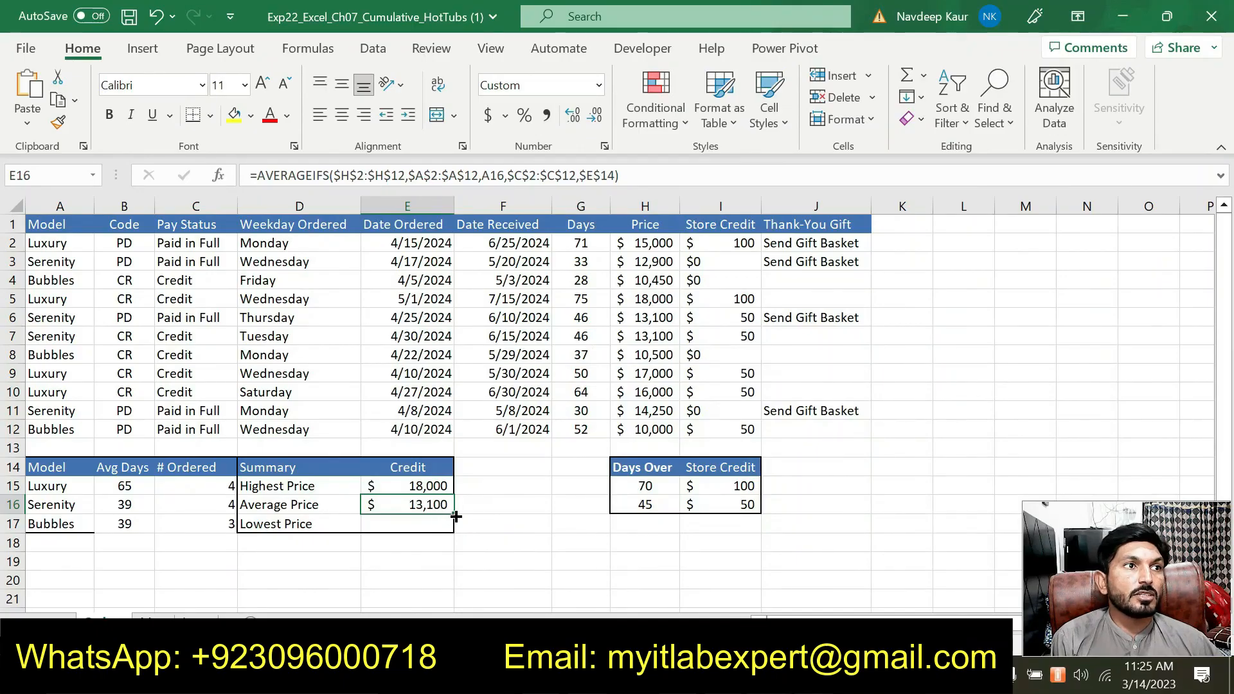
left_click_drag(456, 516, 455, 533)
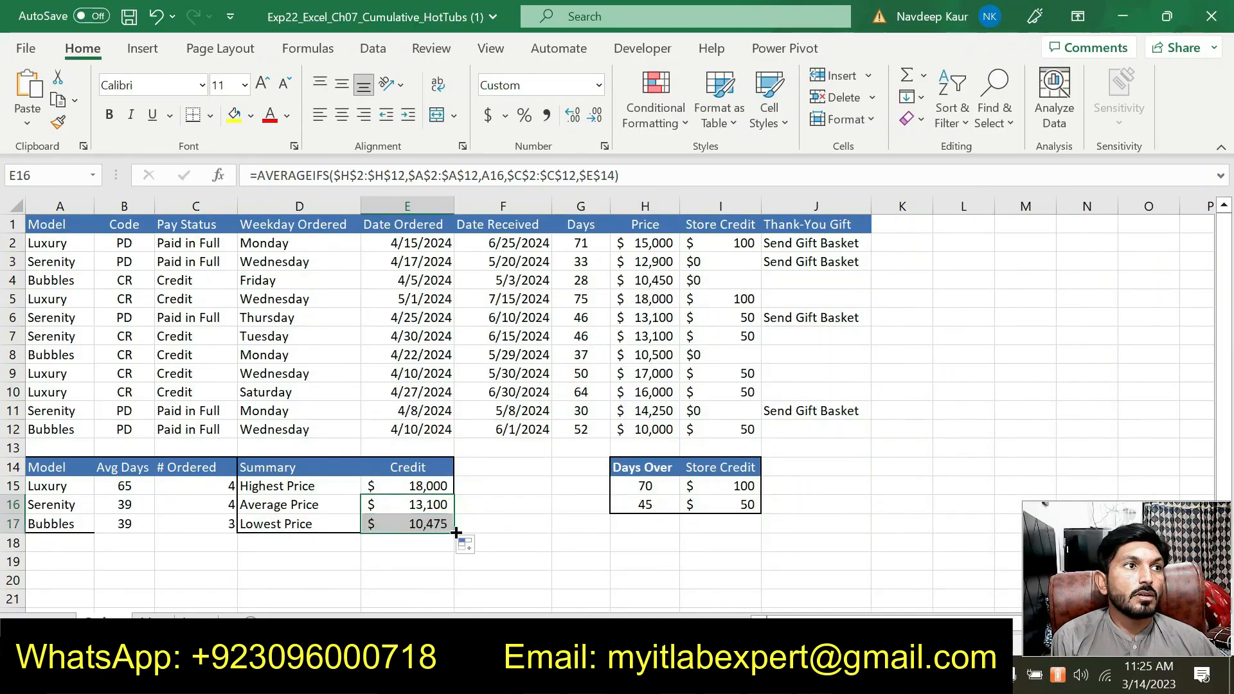
left_click(408, 523)
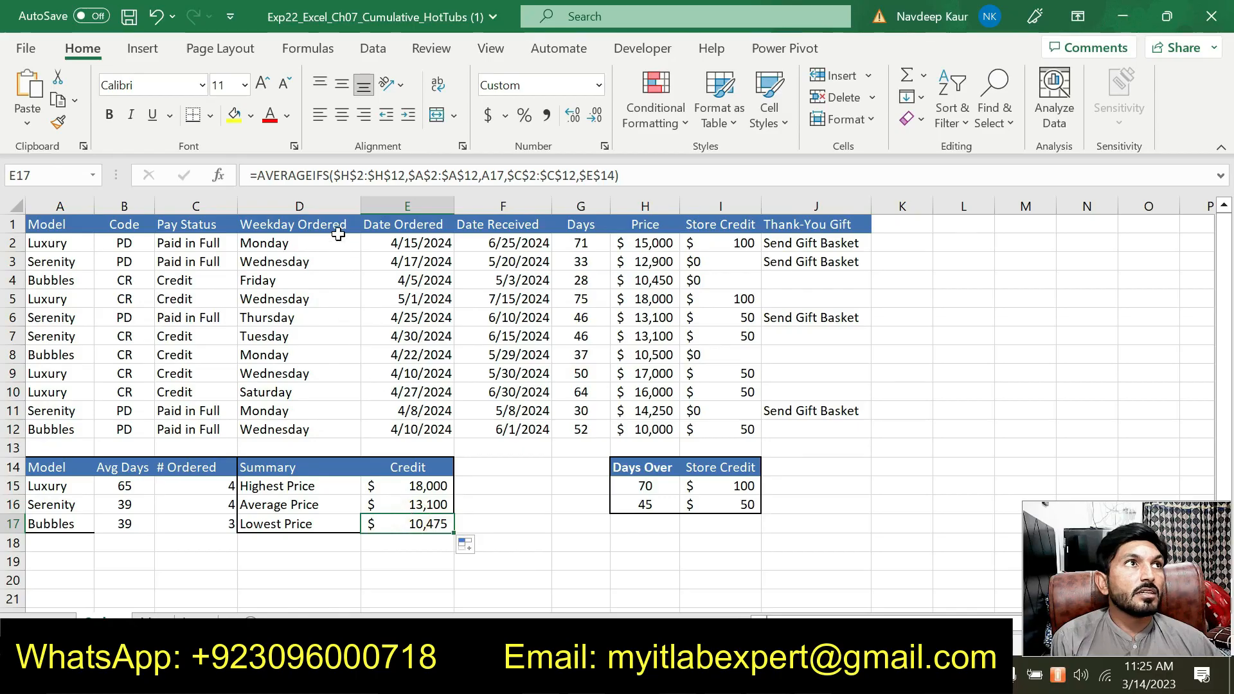
left_click(327, 175)
left_click_drag(329, 175, 257, 175)
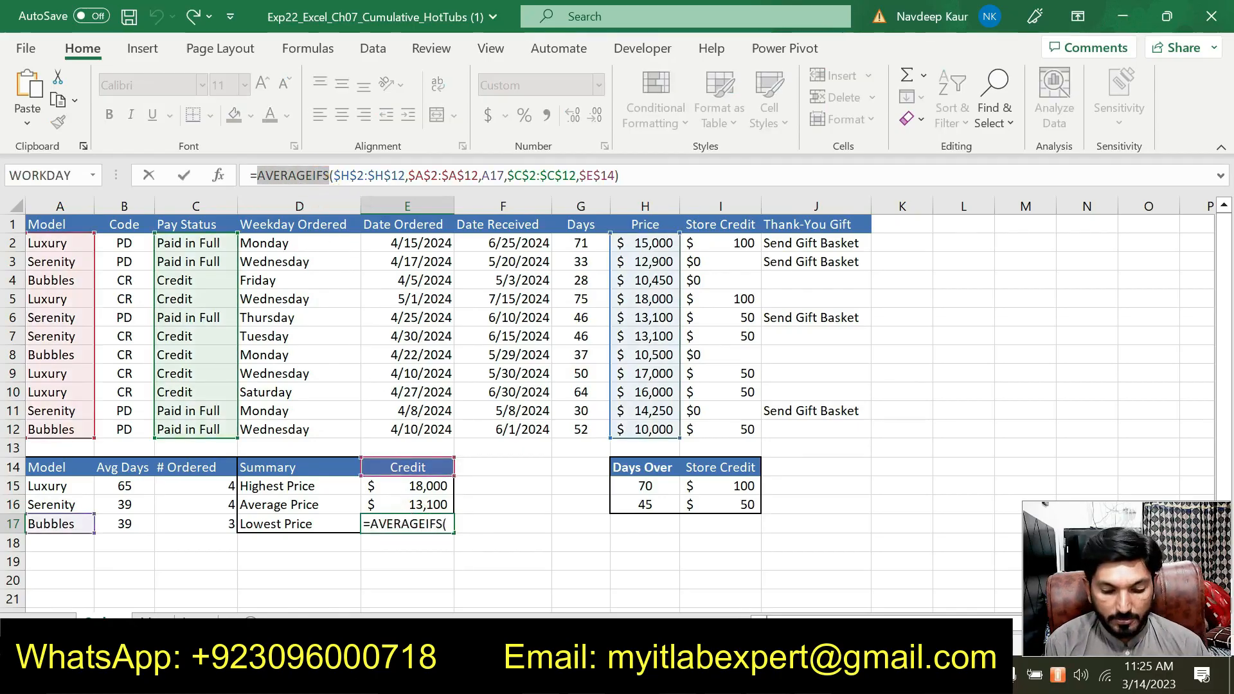
type("Min")
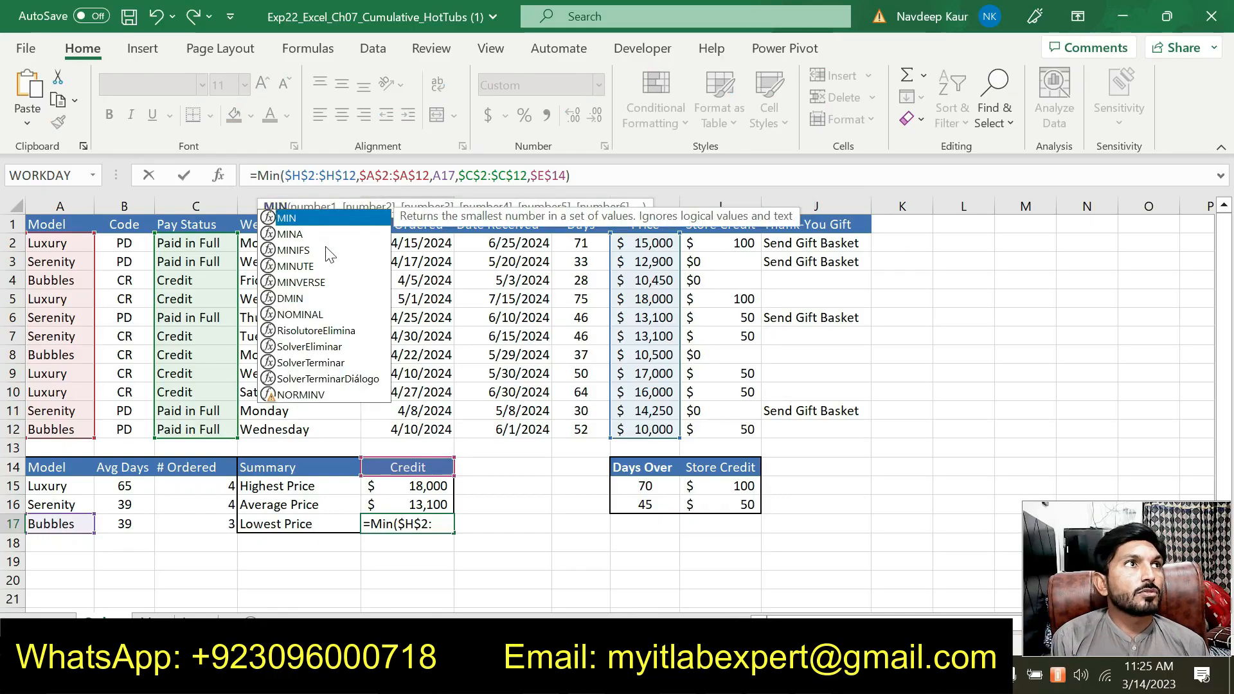
double_click(315, 250)
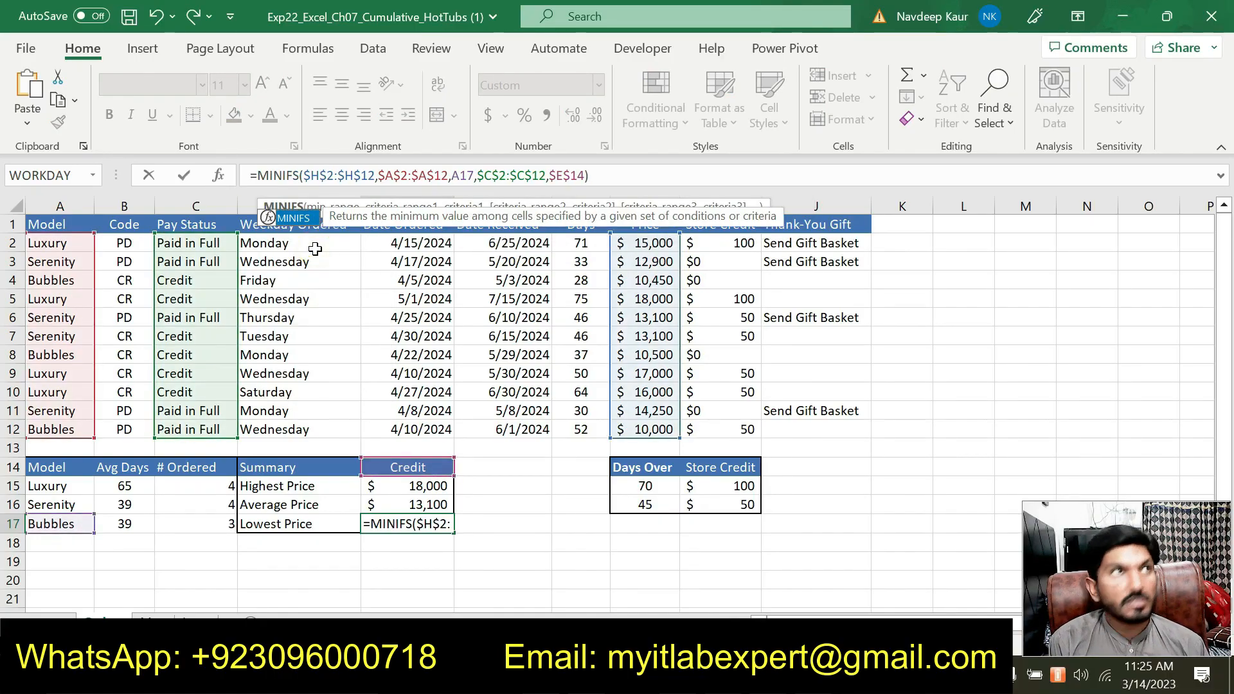
key("Return")
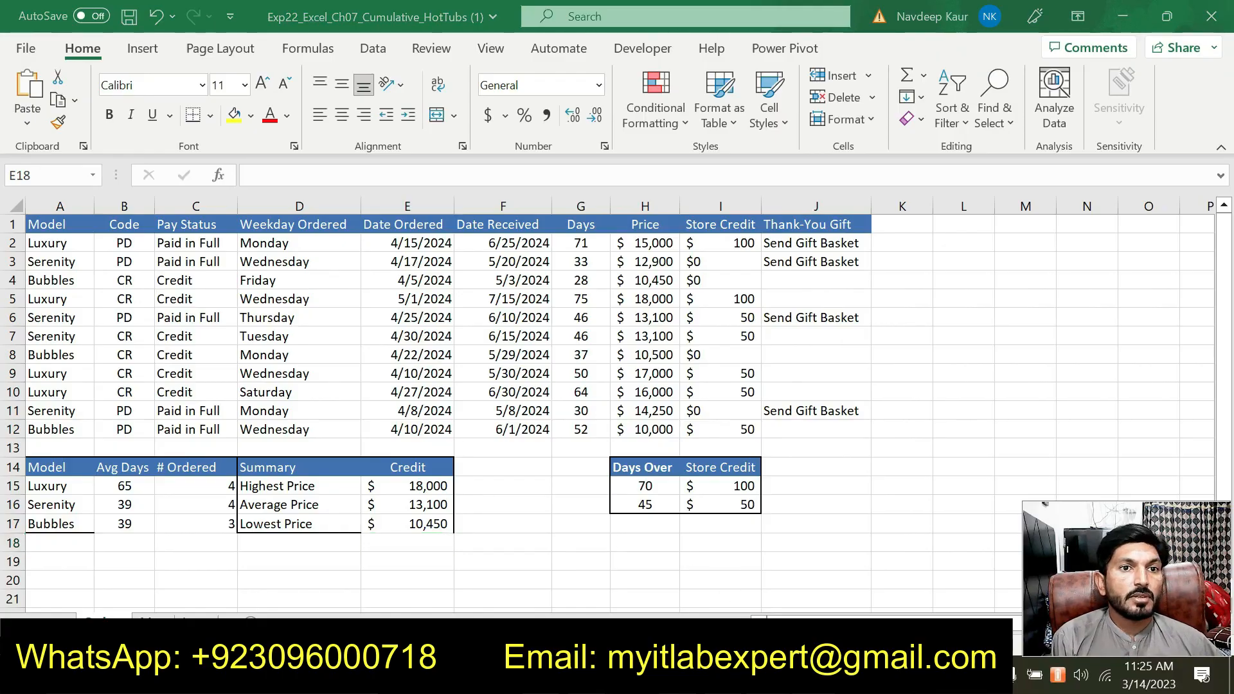
- Switch to the Word instructions and clear the green highlight from the text of instruction 12
key("alt+Tab")
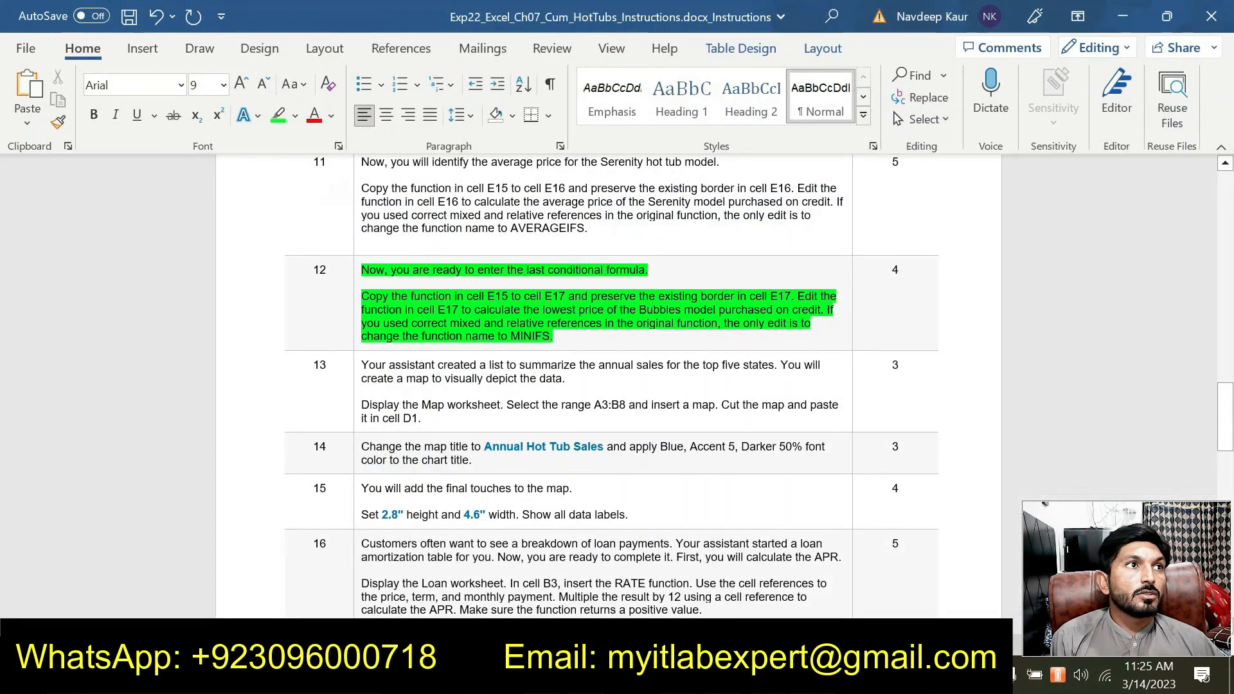
left_click_drag(551, 340, 361, 268)
left_click(278, 115)
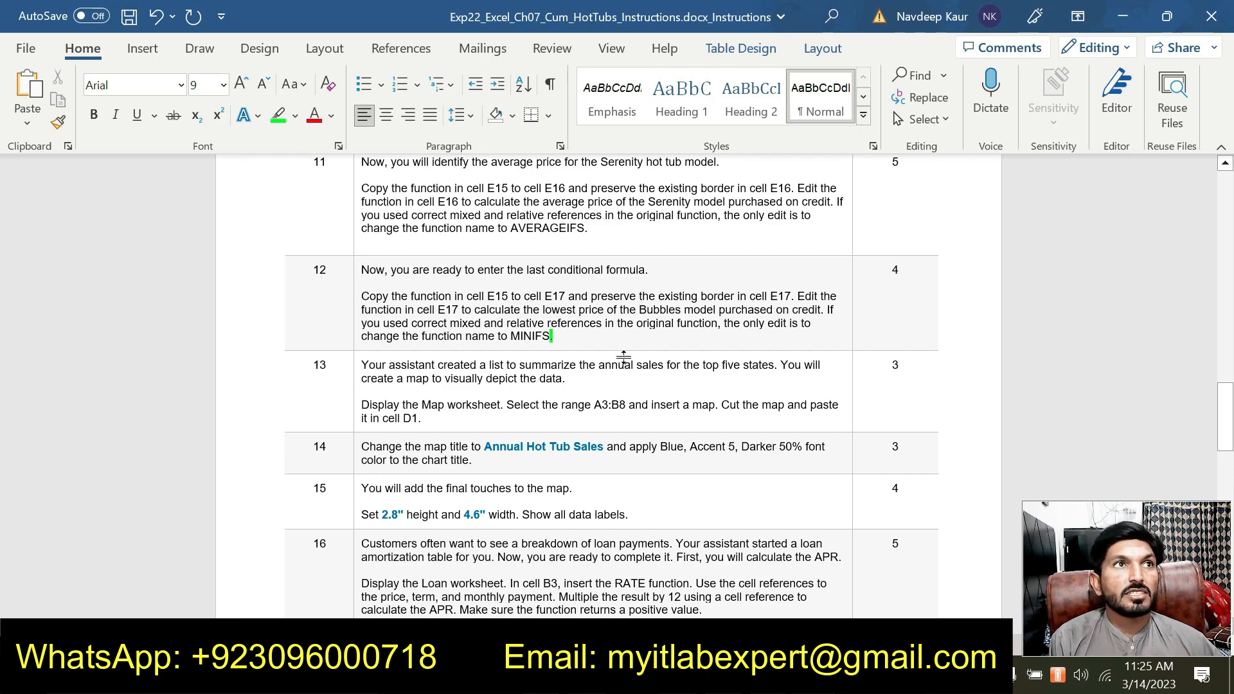
left_click(590, 336)
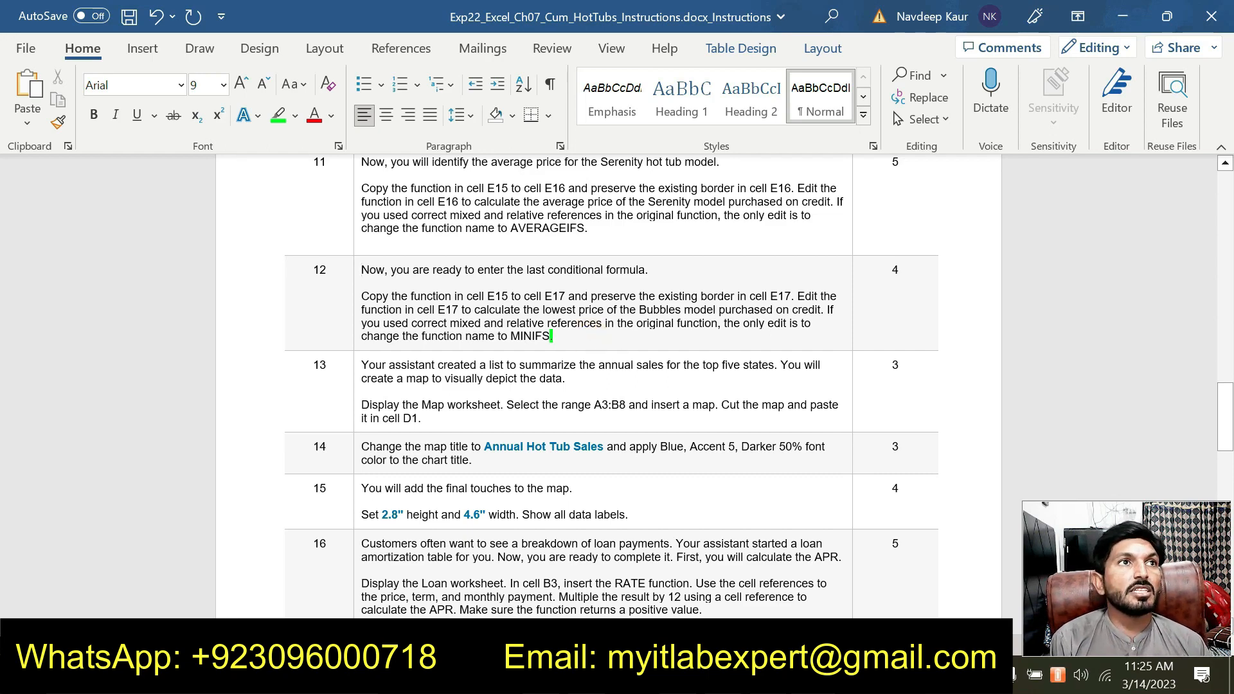
left_click(590, 338)
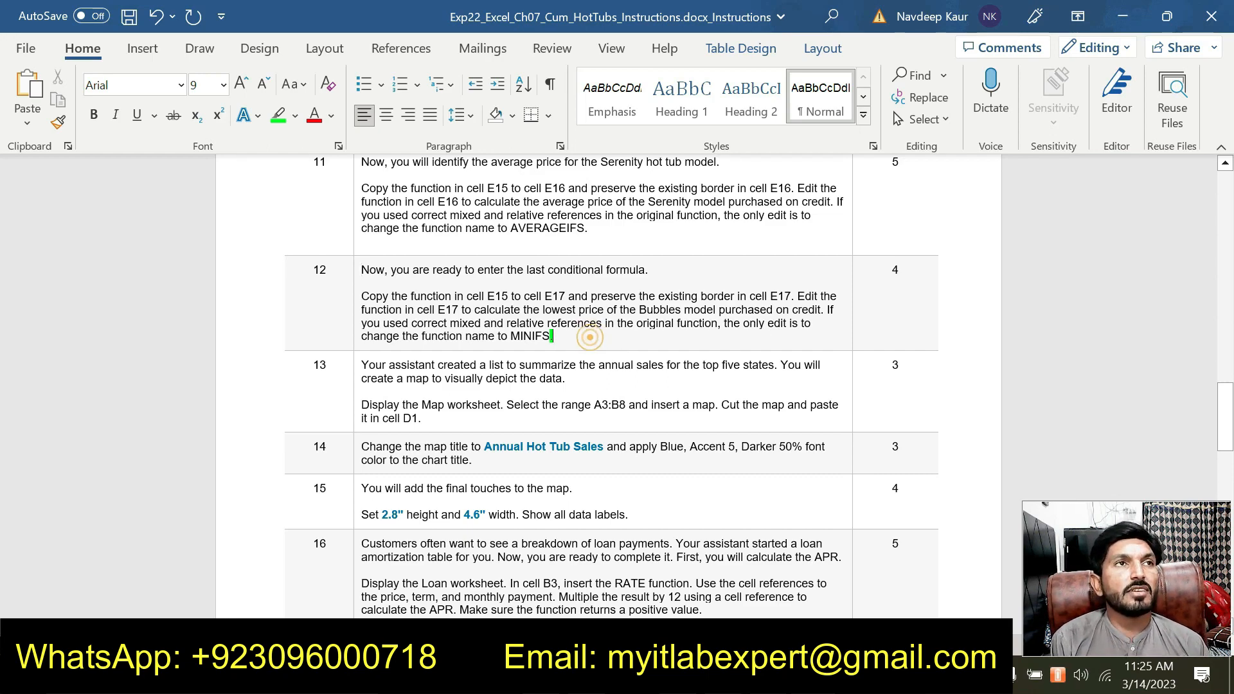
key("alt+Tab")
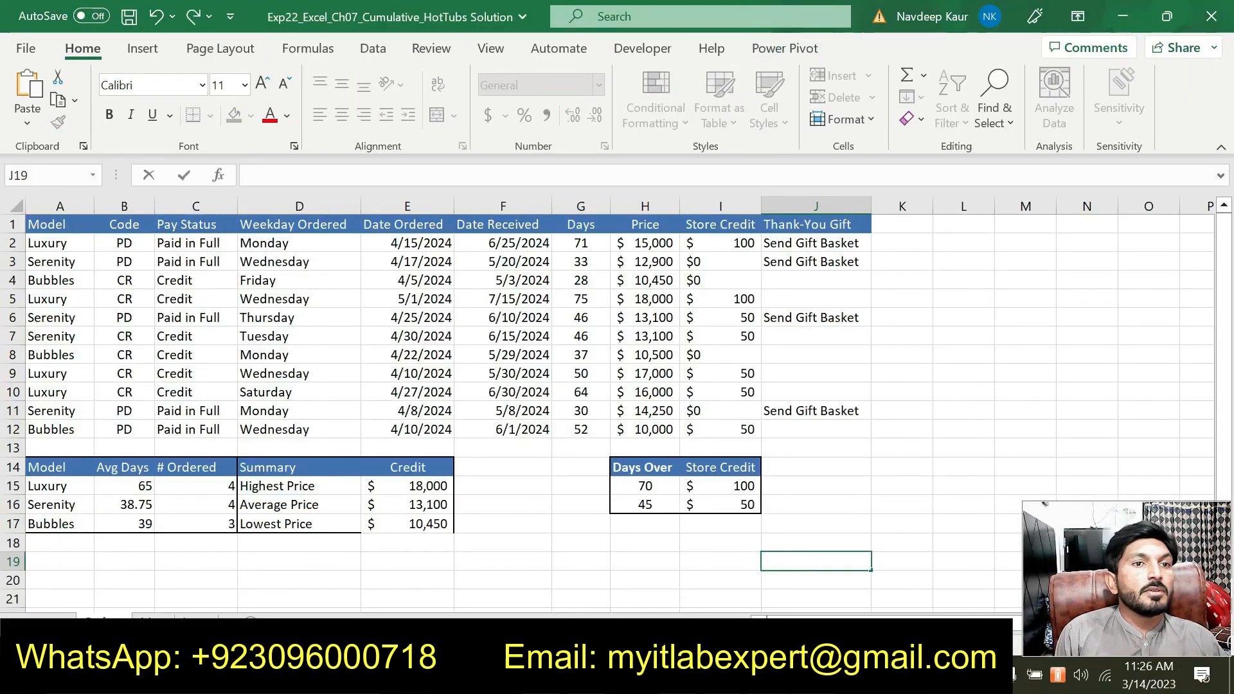
key("alt+Tab")
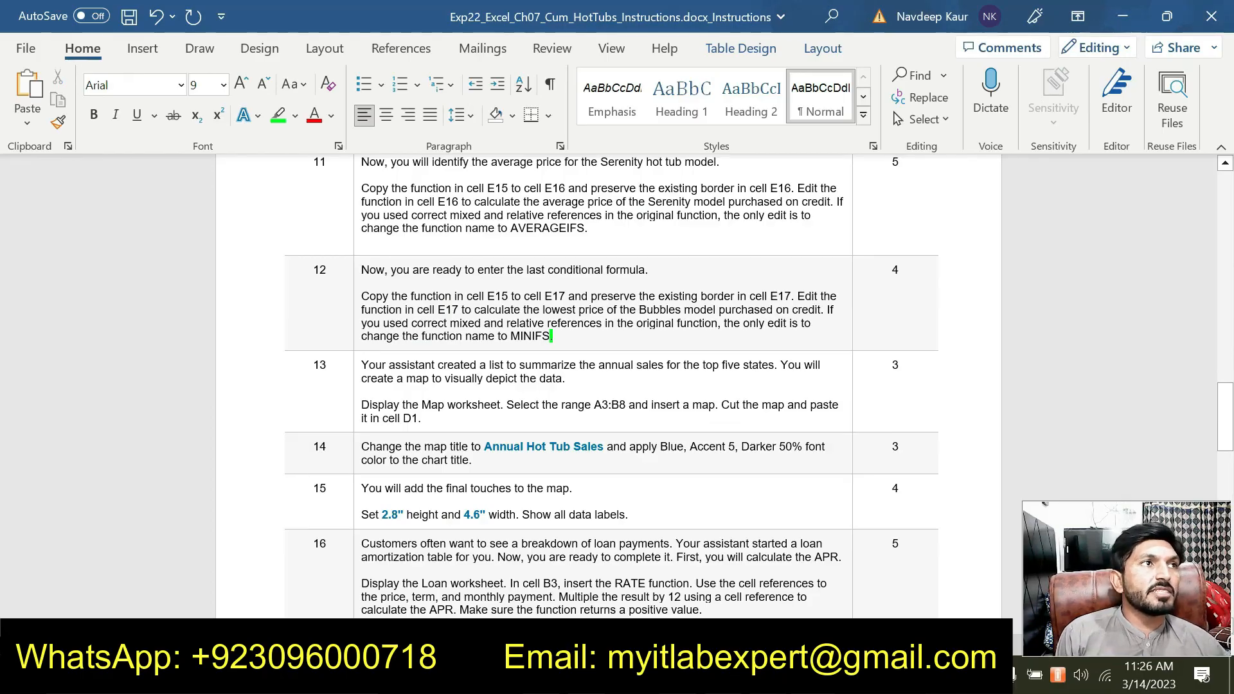
- Select the task text of instruction 13 in Word, and display the Map worksheet in Excel with its map chart selected
left_click_drag(361, 405, 422, 419)
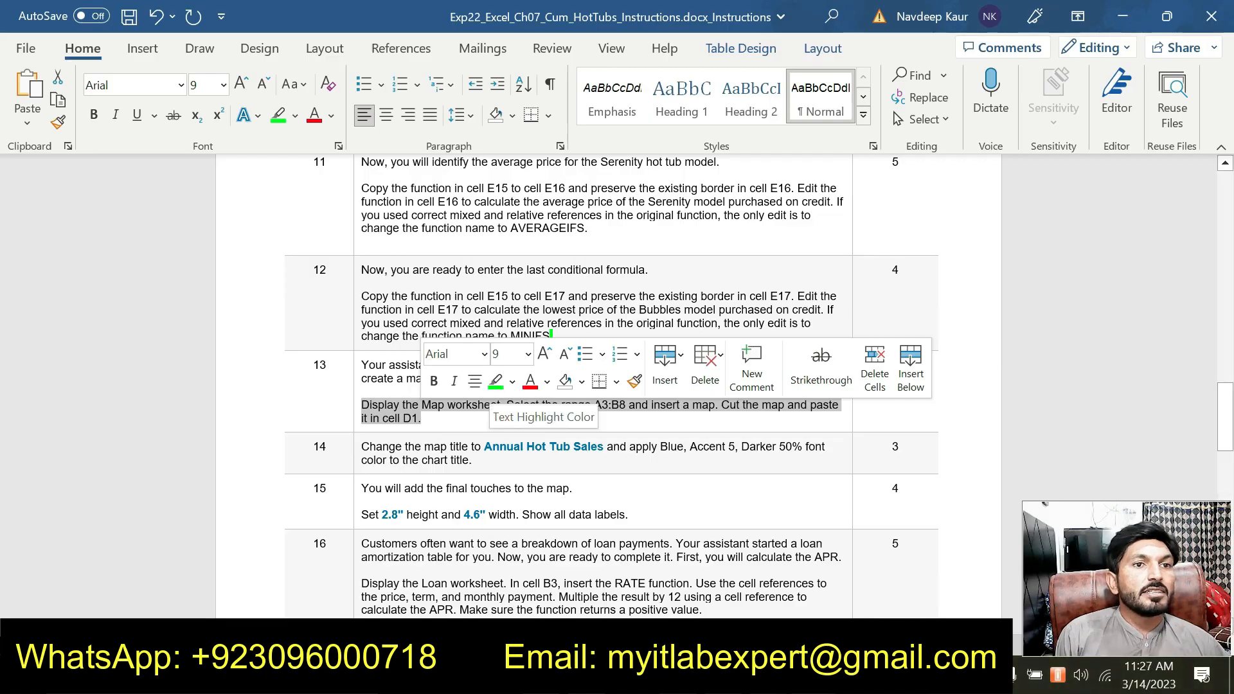
key("alt+Tab")
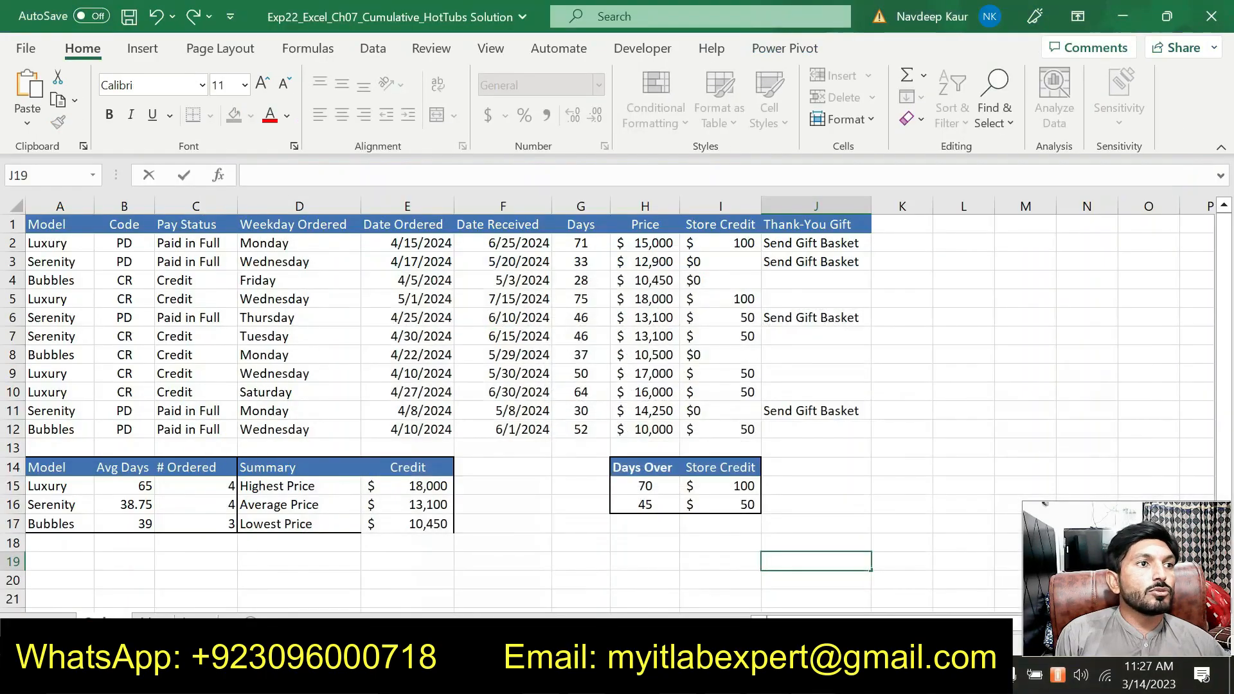
left_click(152, 624)
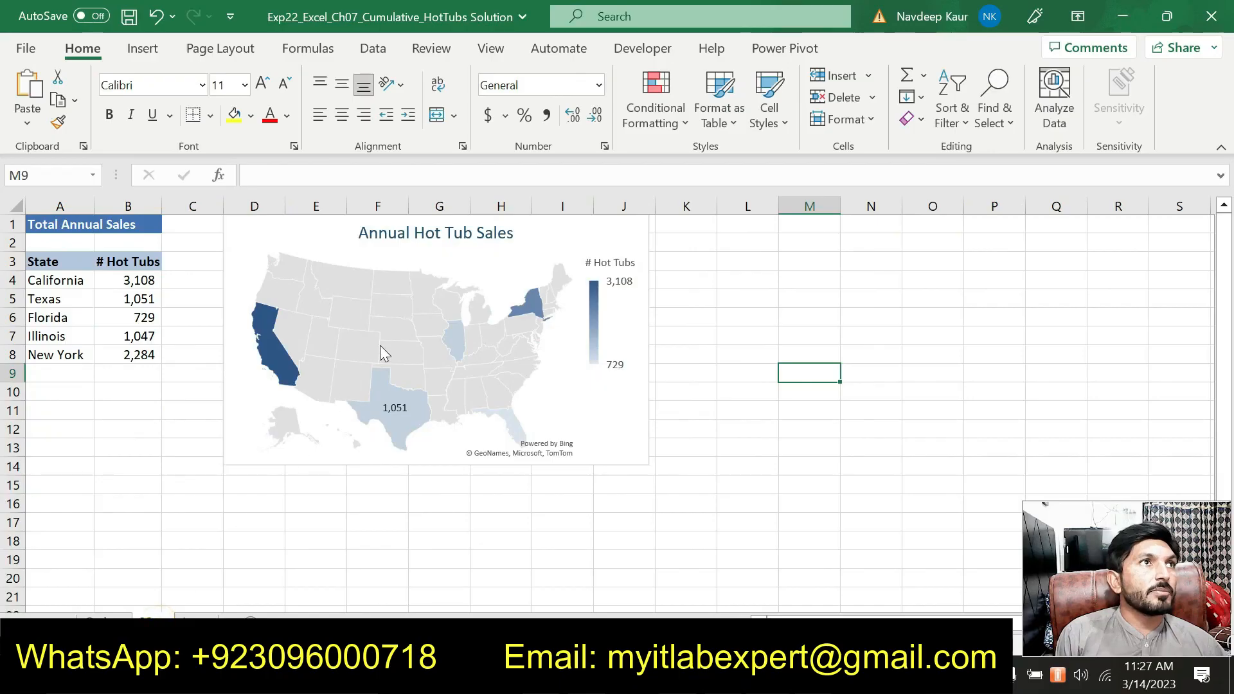
left_click(277, 226)
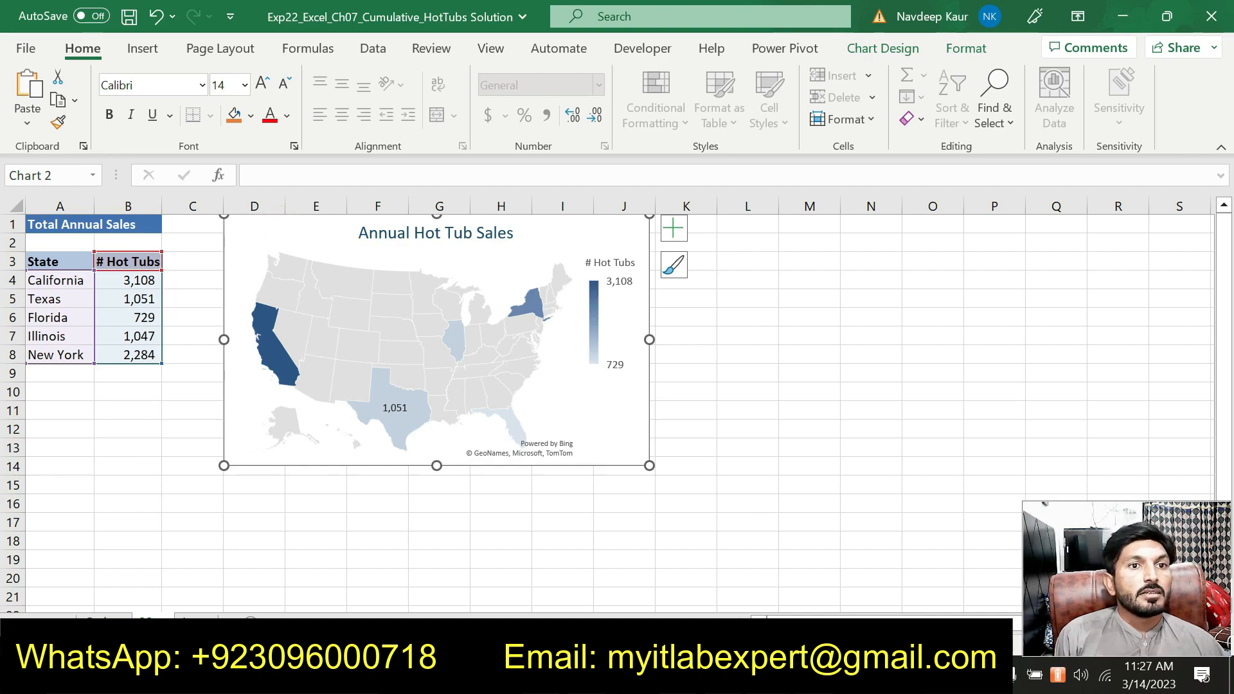
- Read instruction 14 in Word against the map's chart title in Excel, and view the chart's formatting and size settings
key("alt+Tab")
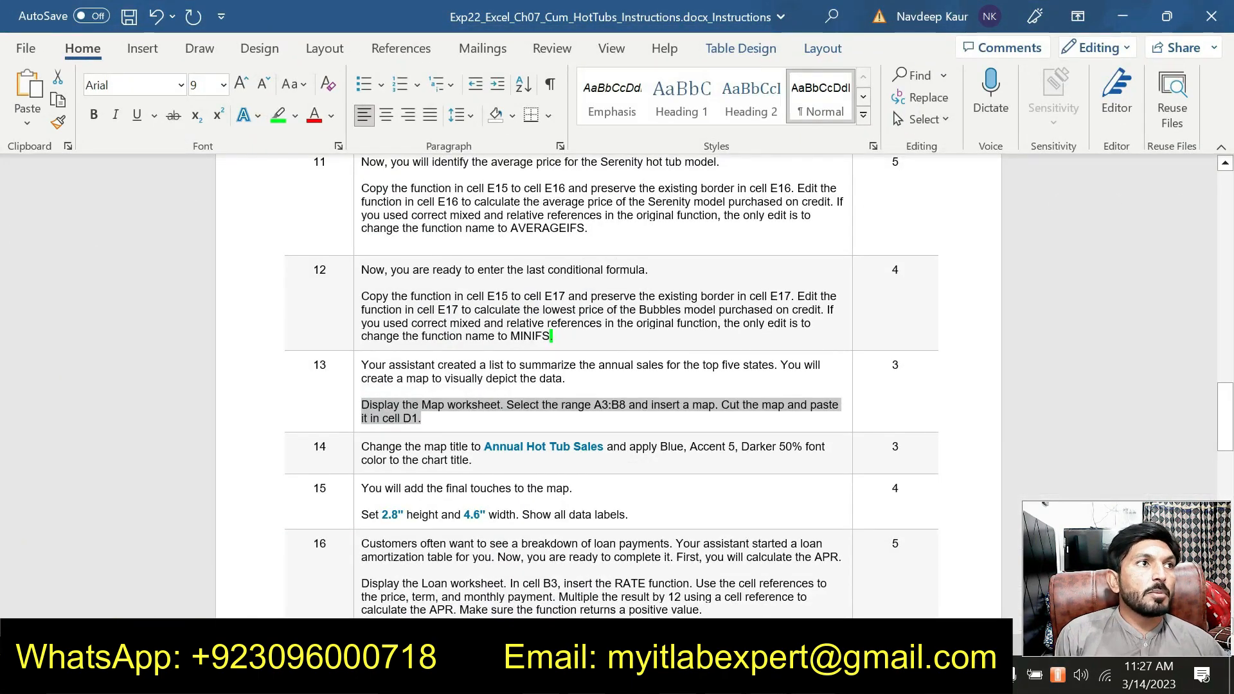
left_click_drag(473, 460, 387, 455)
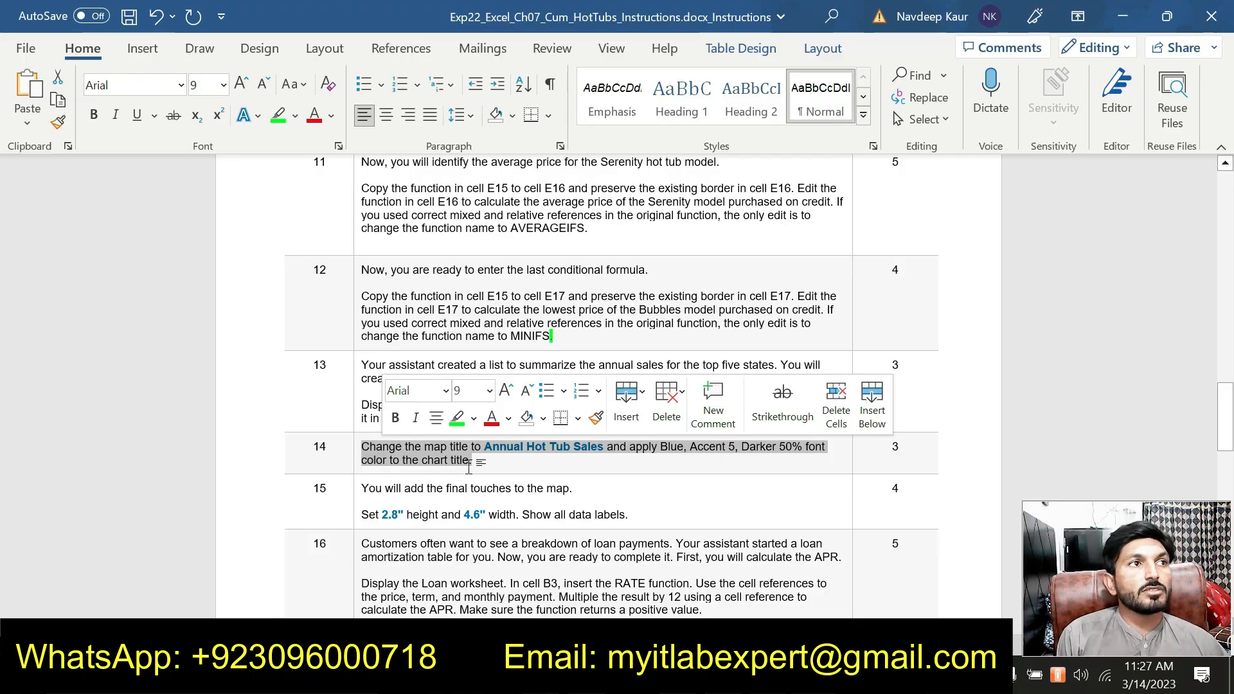
key("alt+Tab")
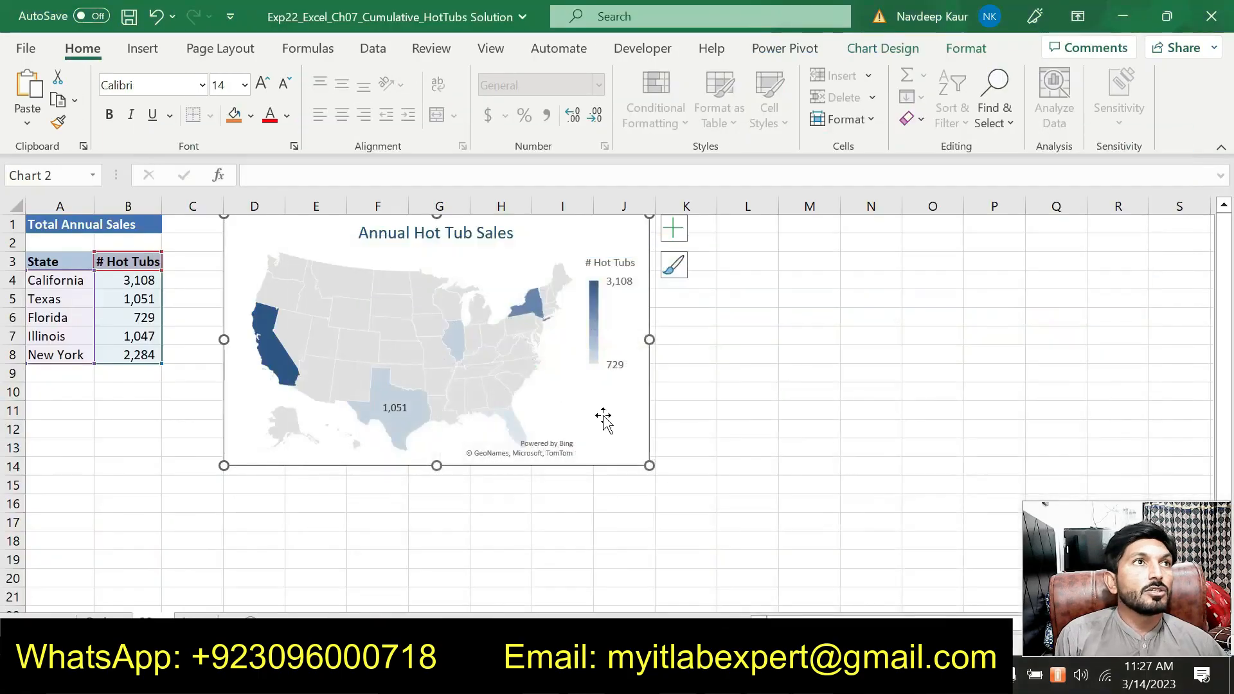
left_click(440, 236)
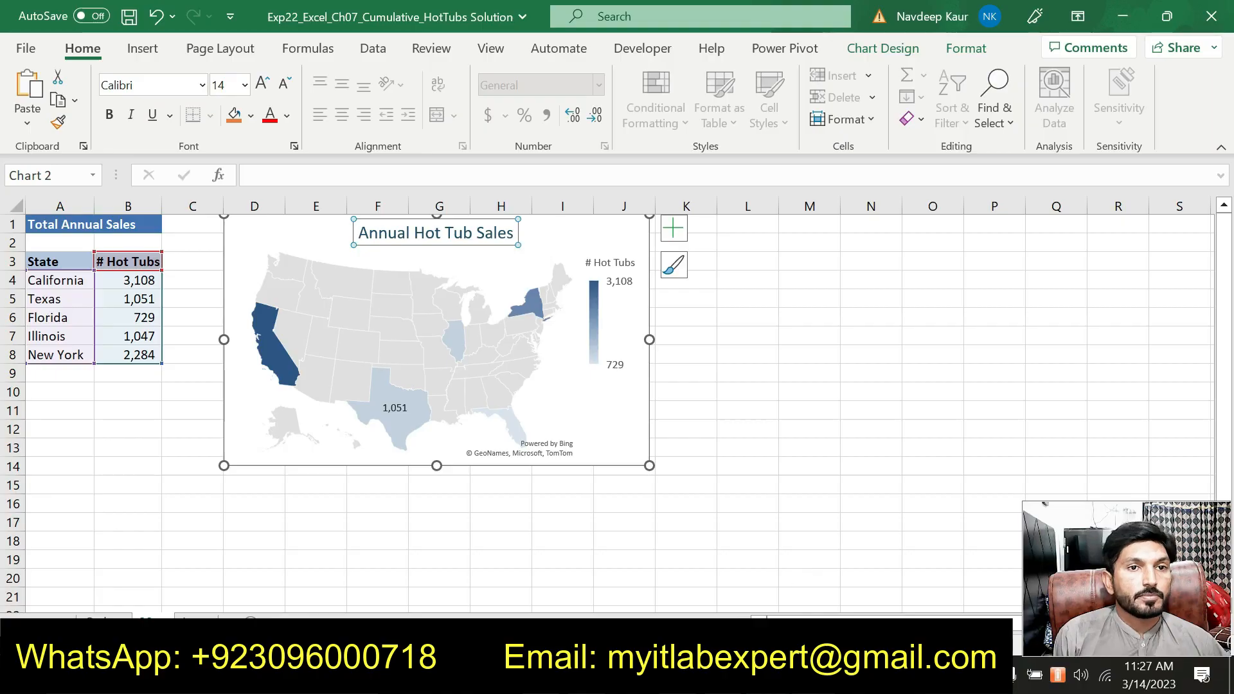
key("alt+Tab")
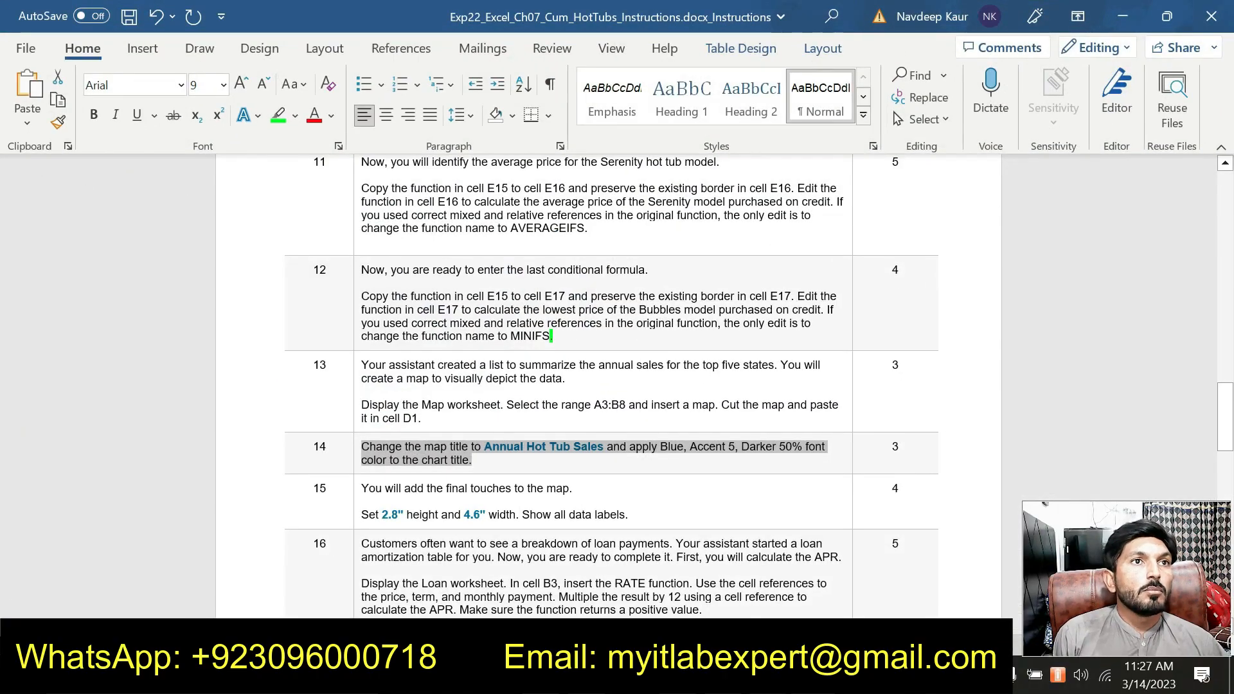
key("alt+Tab")
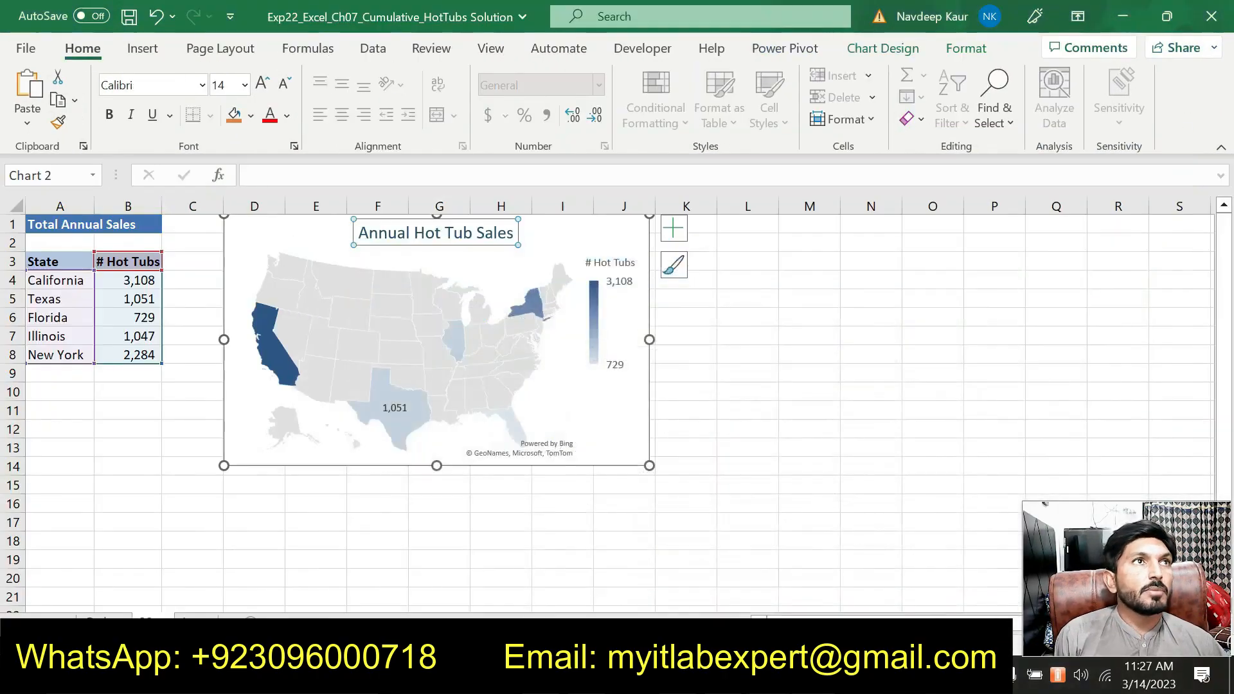
key("alt+Tab")
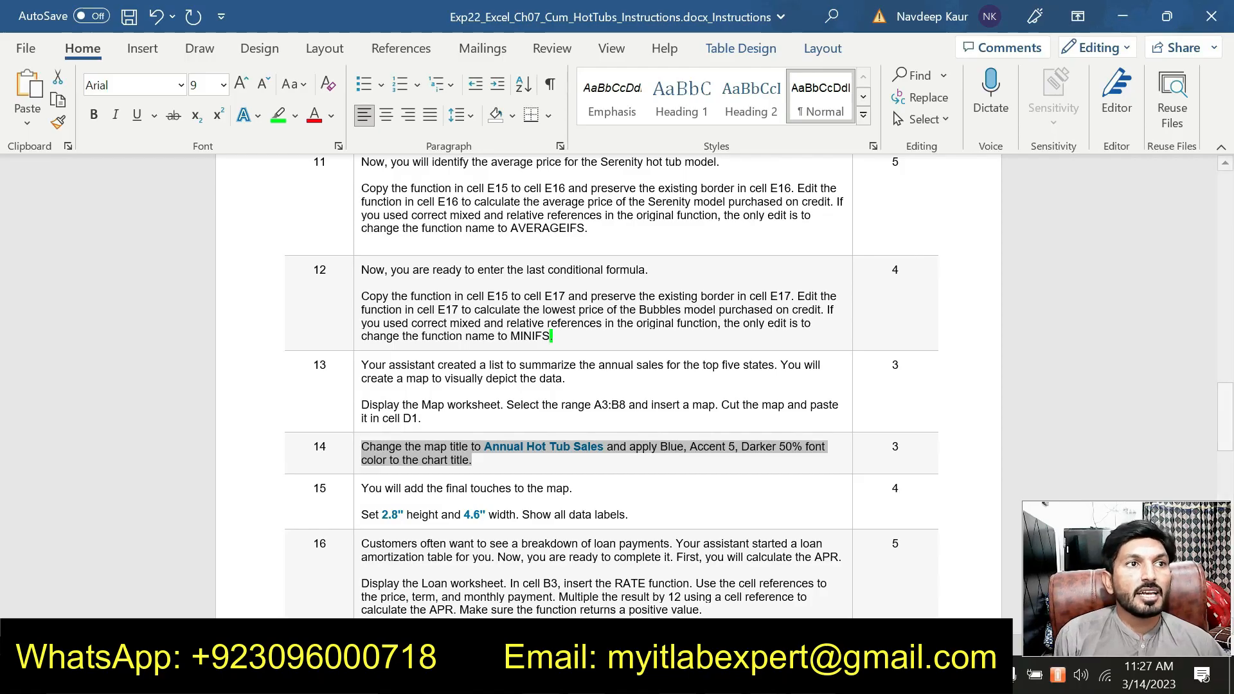
key("alt+Tab")
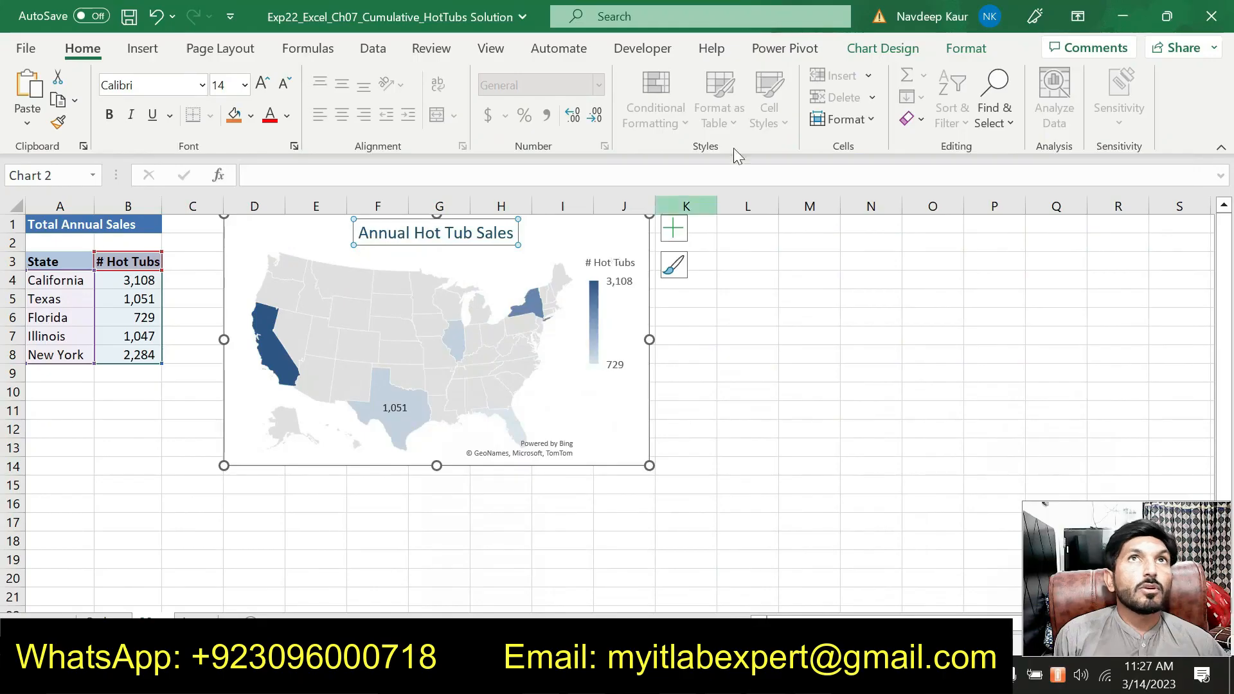
left_click(968, 48)
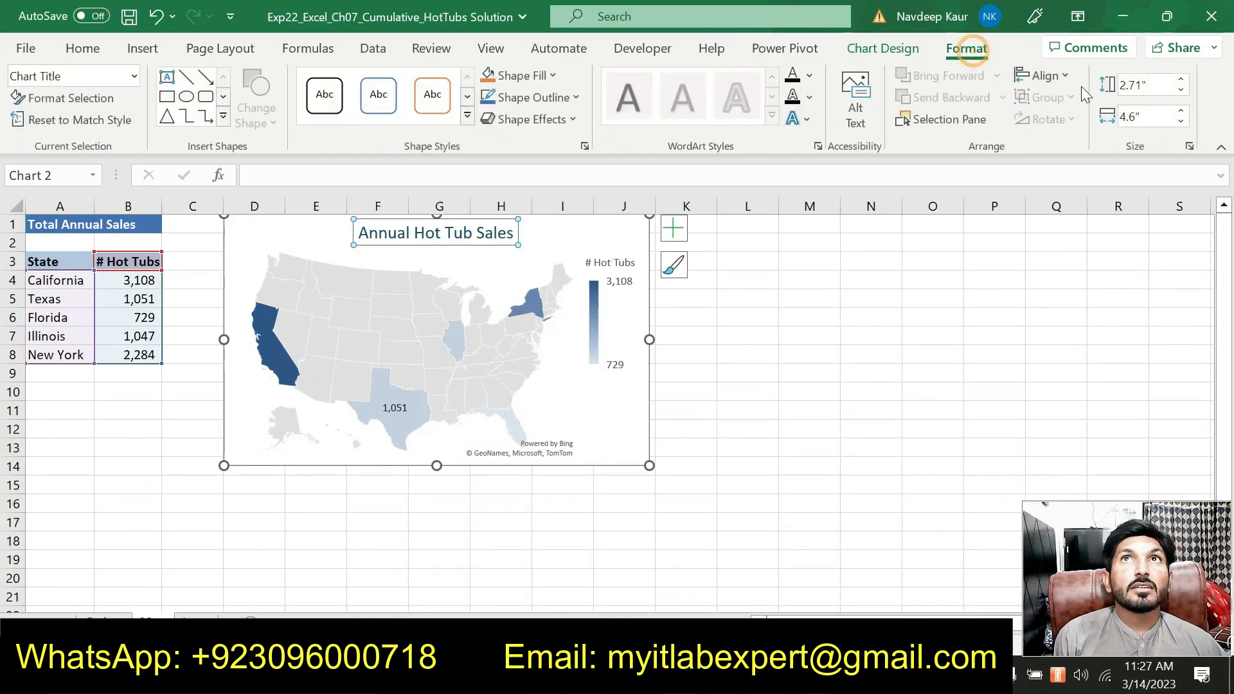
left_click(555, 235)
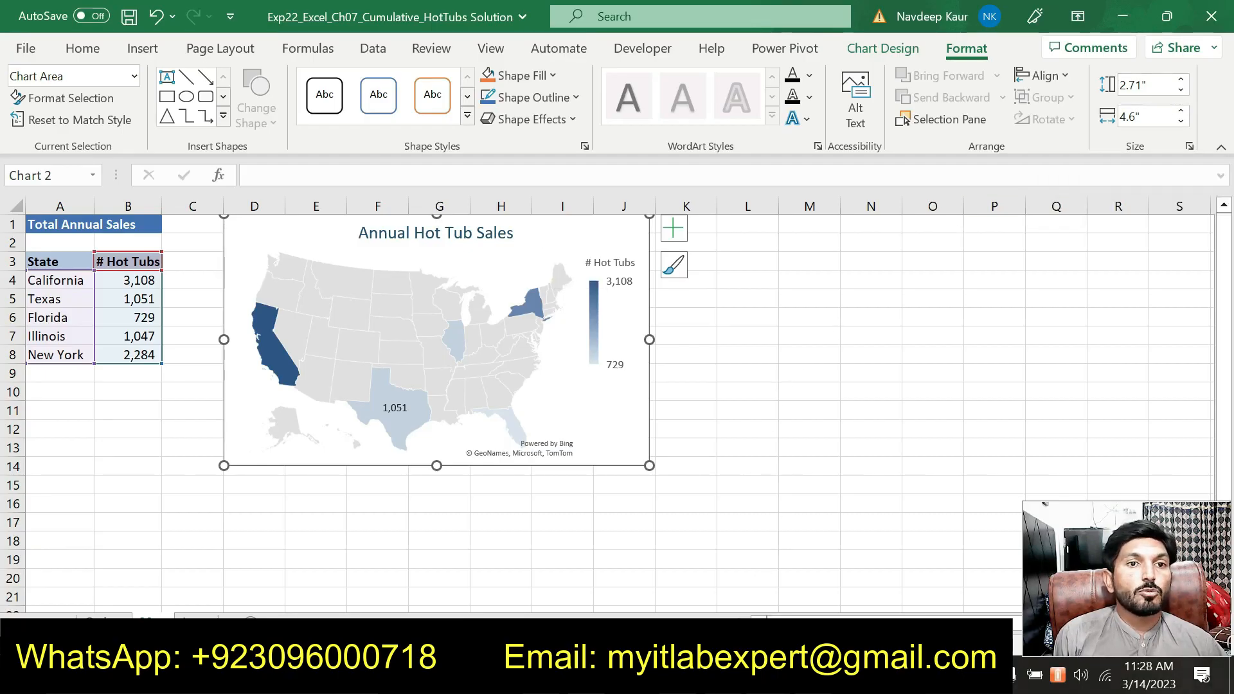
- Switch to the Word instructions and select the EDATE task text of instruction 17 for reading
key("alt+Tab")
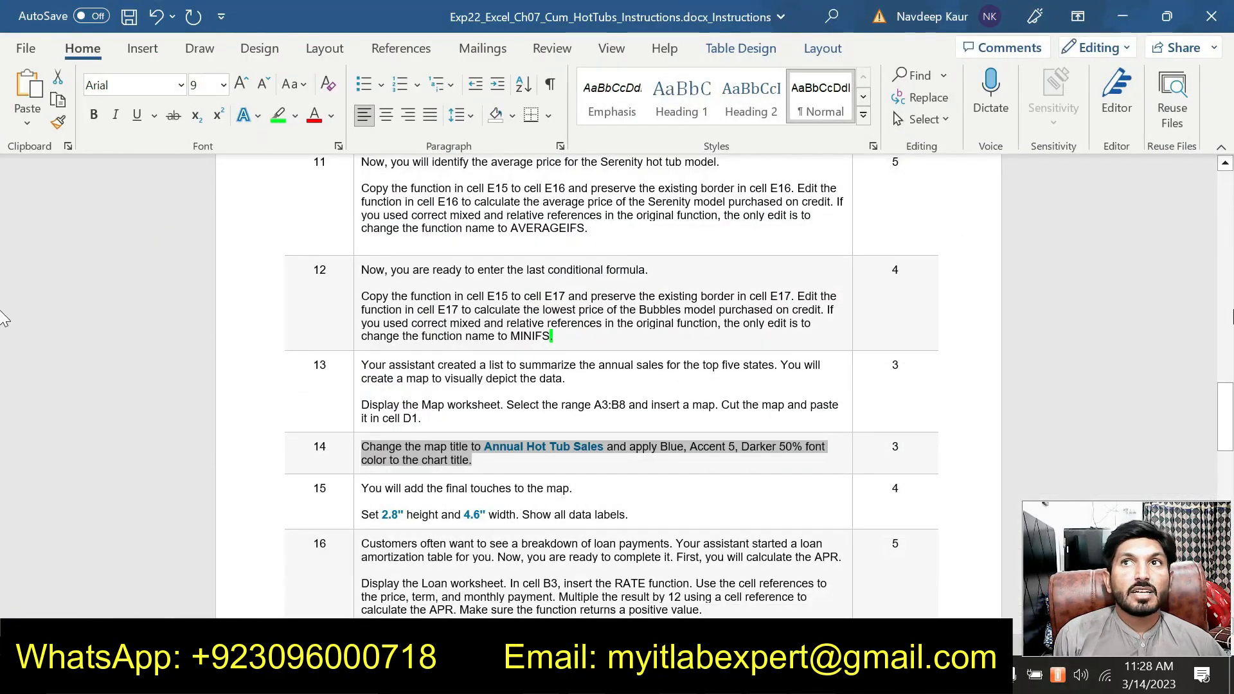
scroll(611, 386, "up", 10)
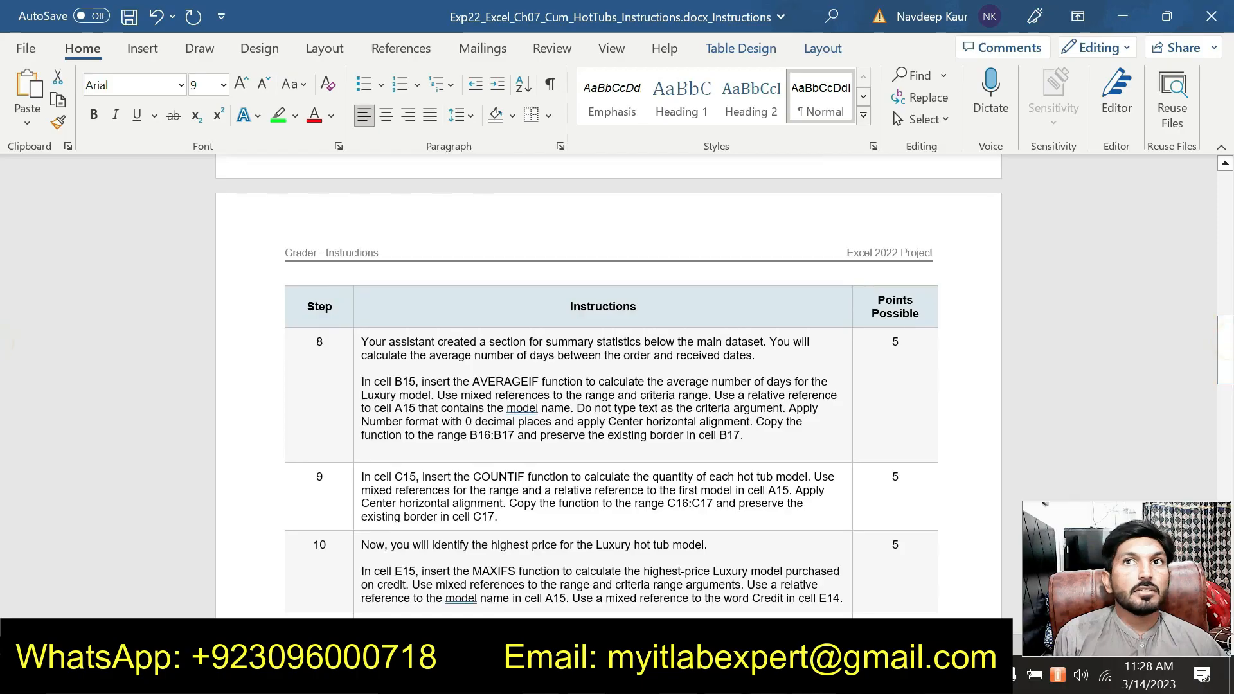
left_click_drag(1225, 350, 1228, 539)
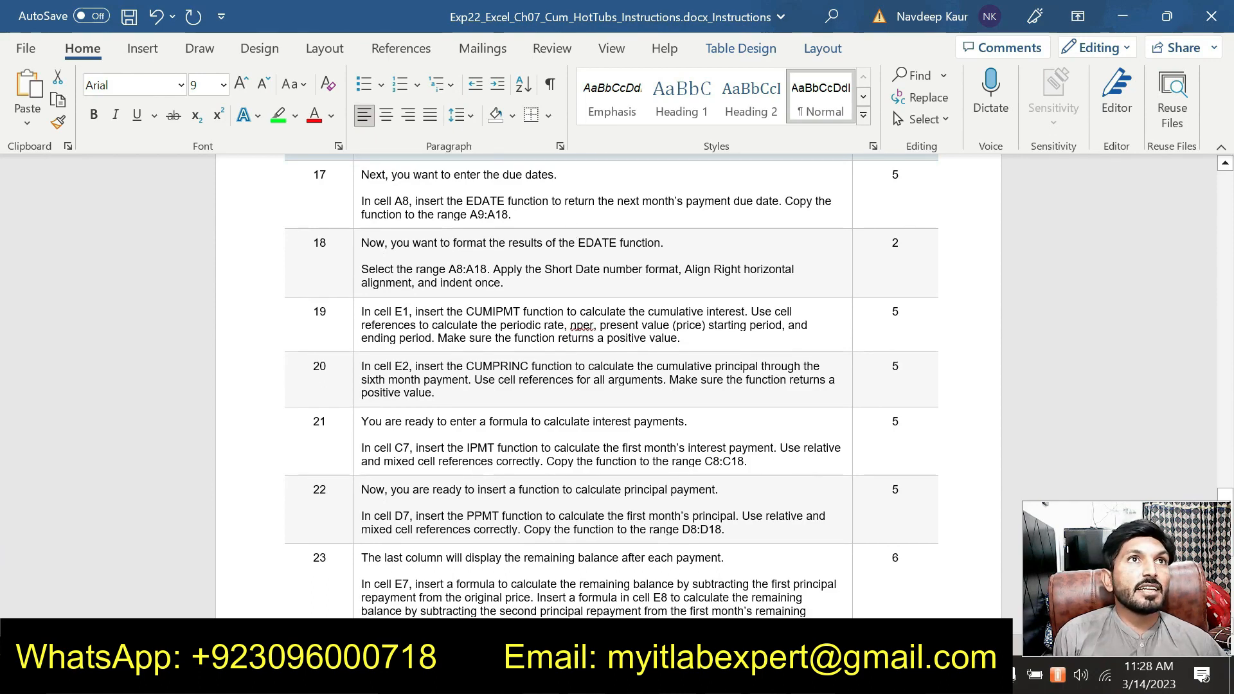
left_click_drag(644, 215, 361, 202)
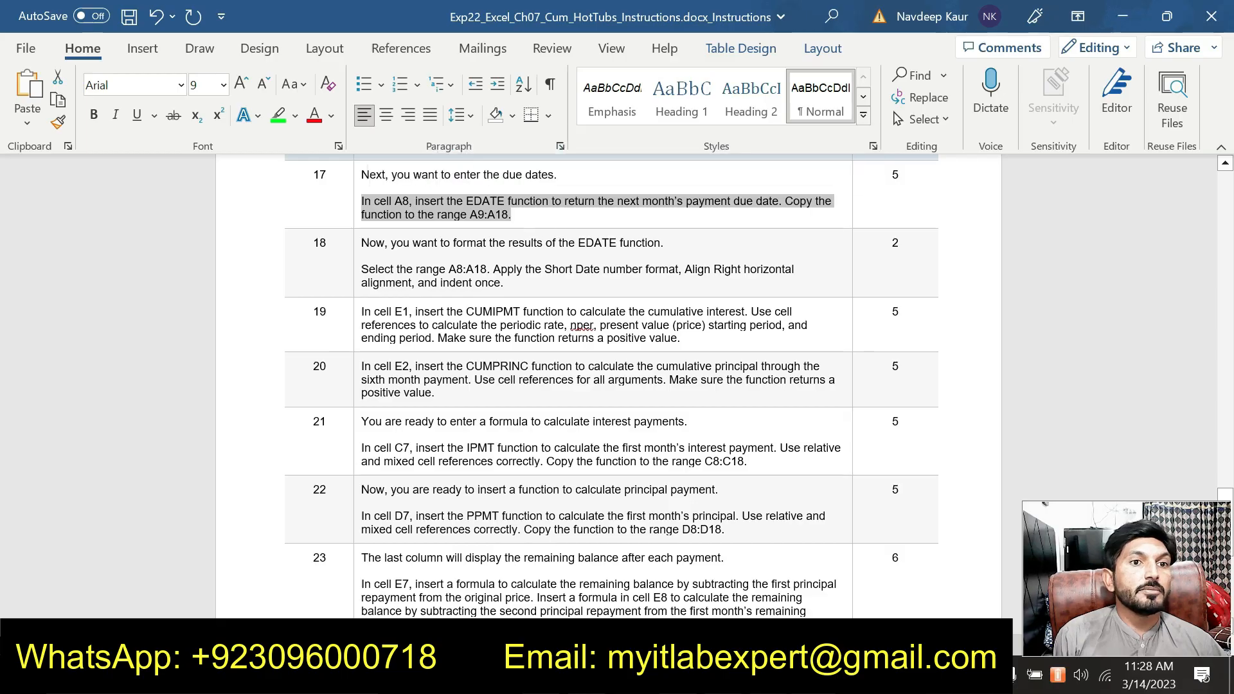
- Switch to the Excel workbook, display the Loan worksheet, and inspect the first payment due date in A7 and the monthly payment in B4
left_click(768, 677)
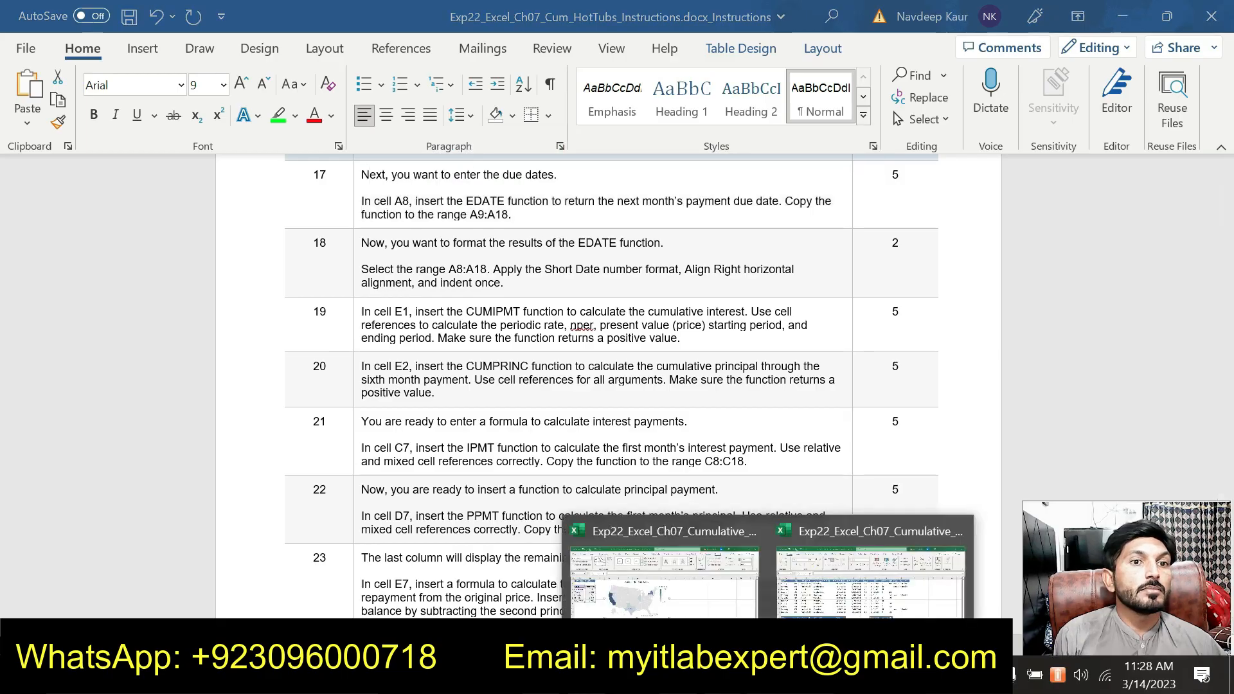
left_click(813, 678)
right_click(813, 677)
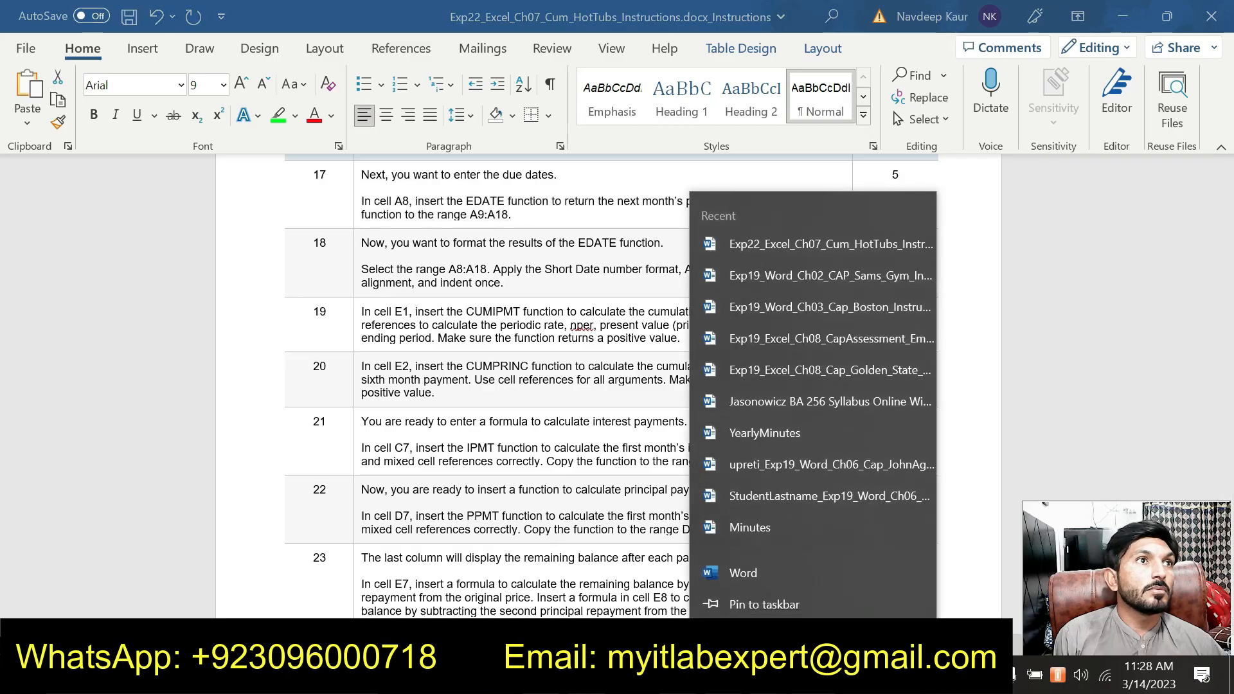
left_click(813, 678)
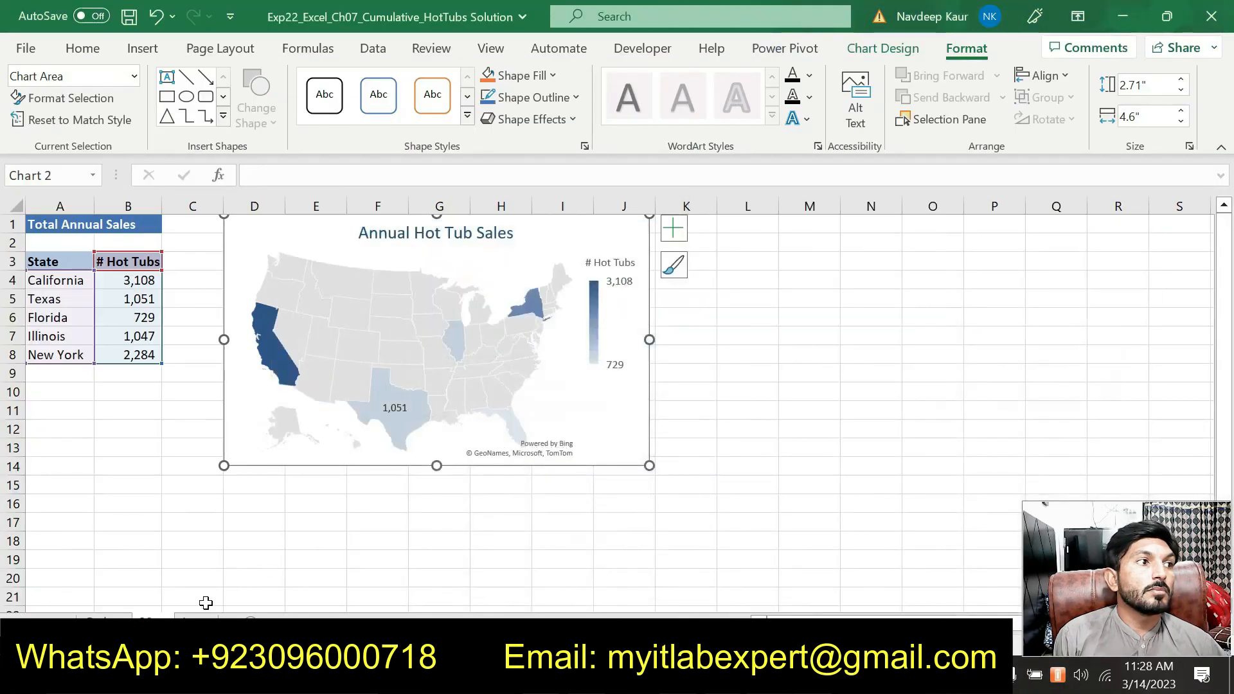
left_click(198, 624)
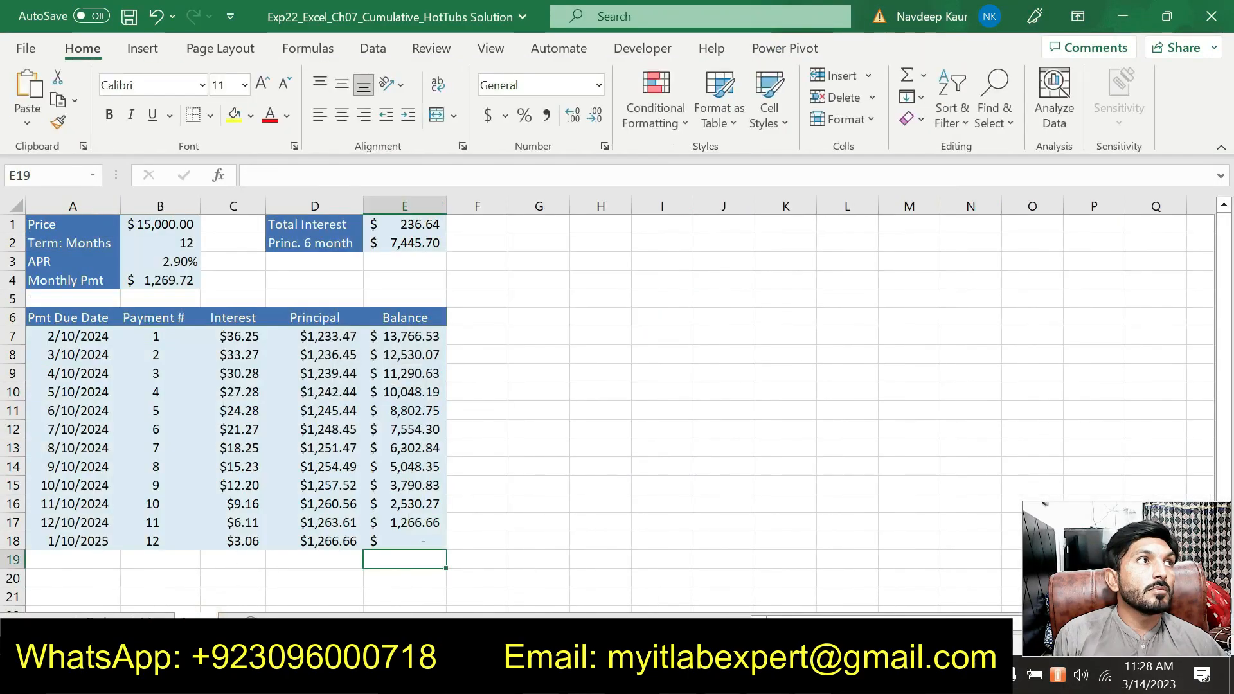
left_click(148, 623)
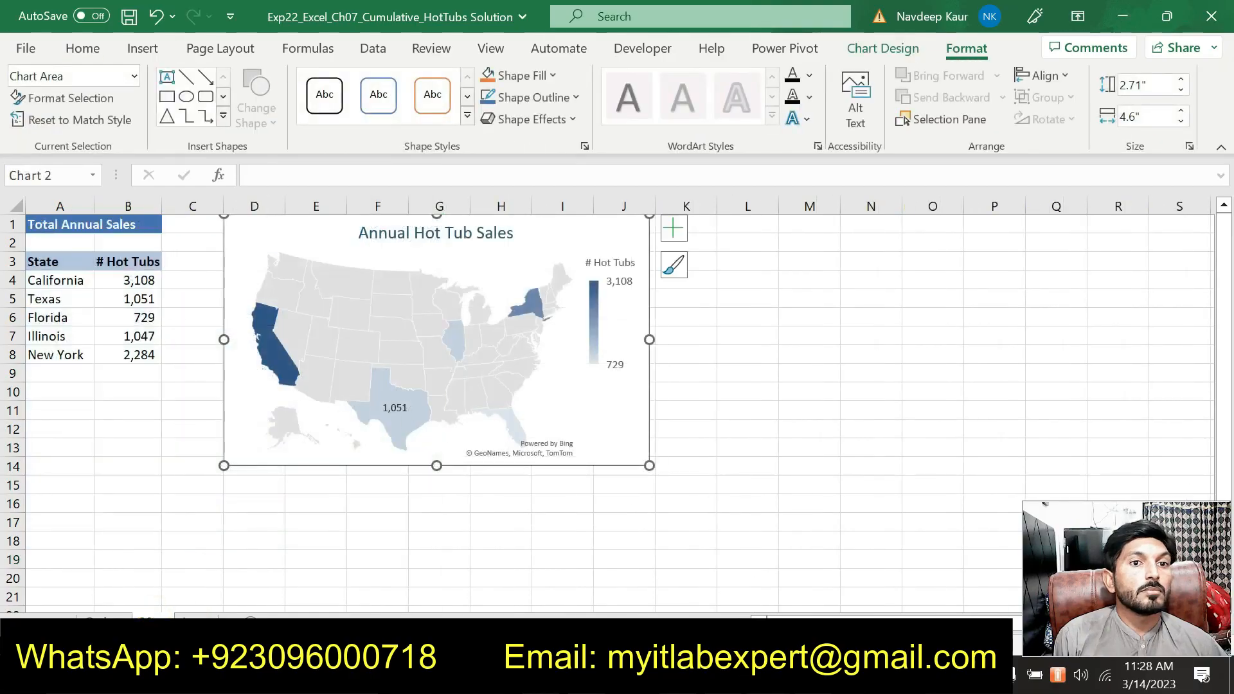
key("alt+Tab")
key("alt+Tab")
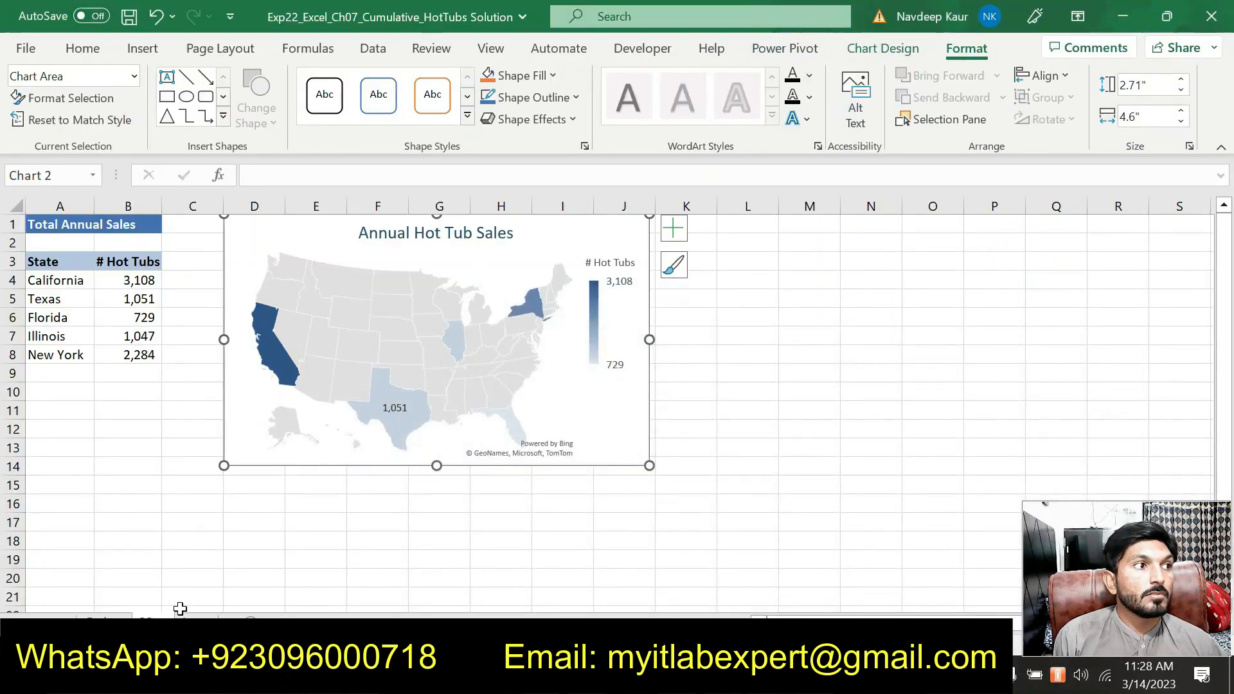
left_click(181, 613)
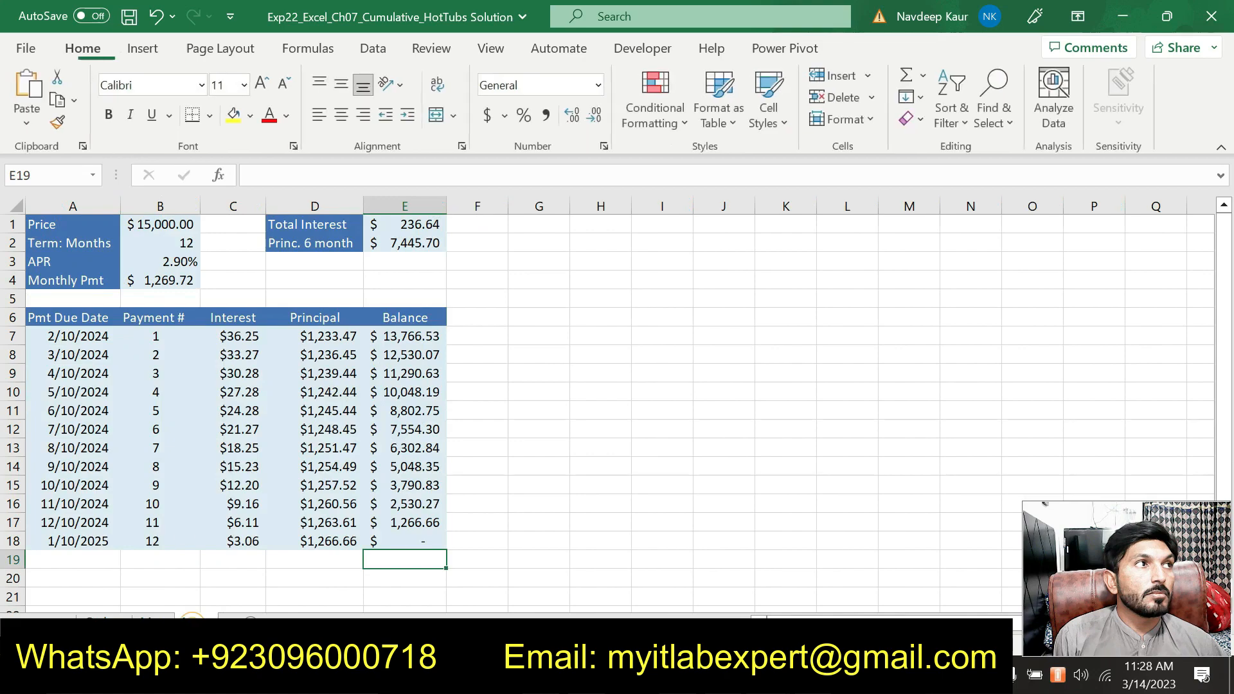
left_click(81, 338)
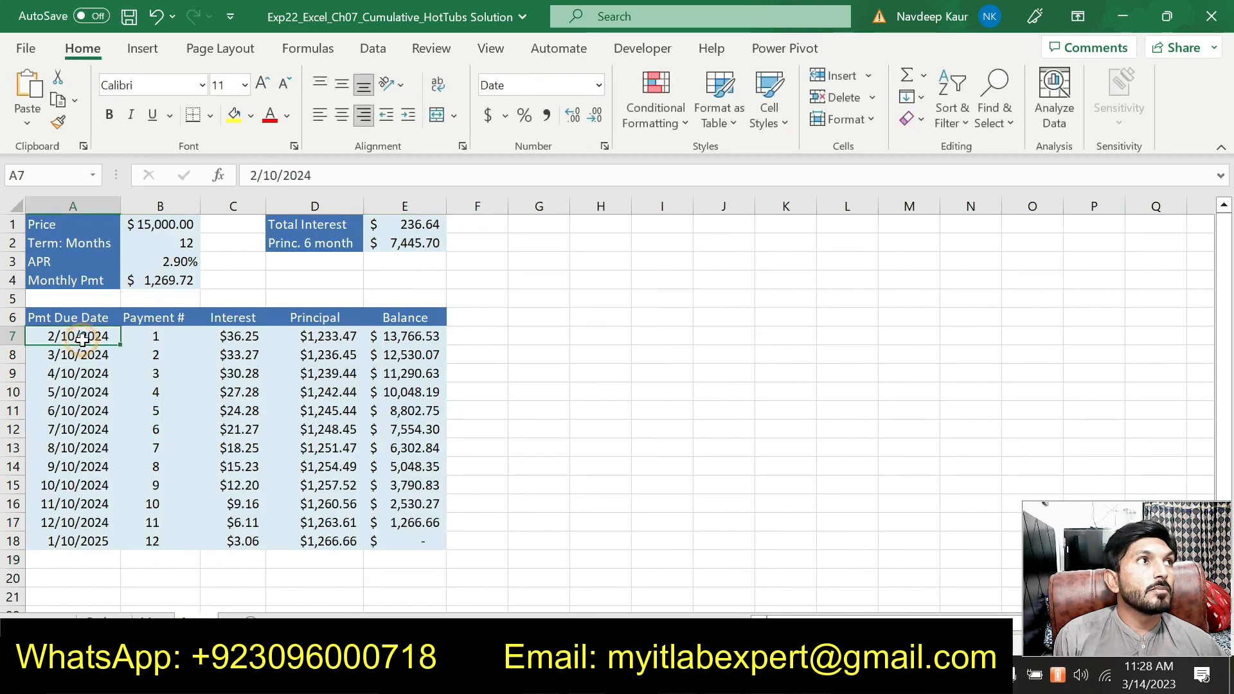
left_click(154, 281)
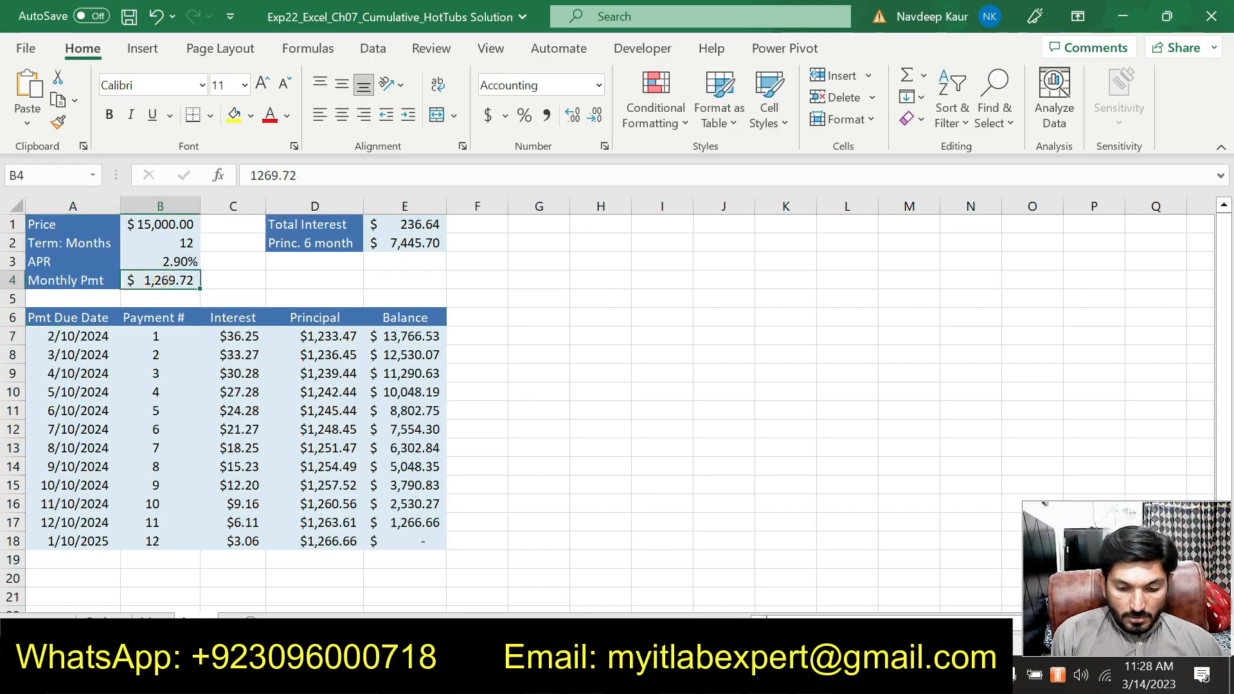
- Review instruction 16 on the RATE function for cell B3 in Word, and return to the Loan worksheet in Excel
left_click(887, 675)
left_click_drag(1225, 492, 1229, 447)
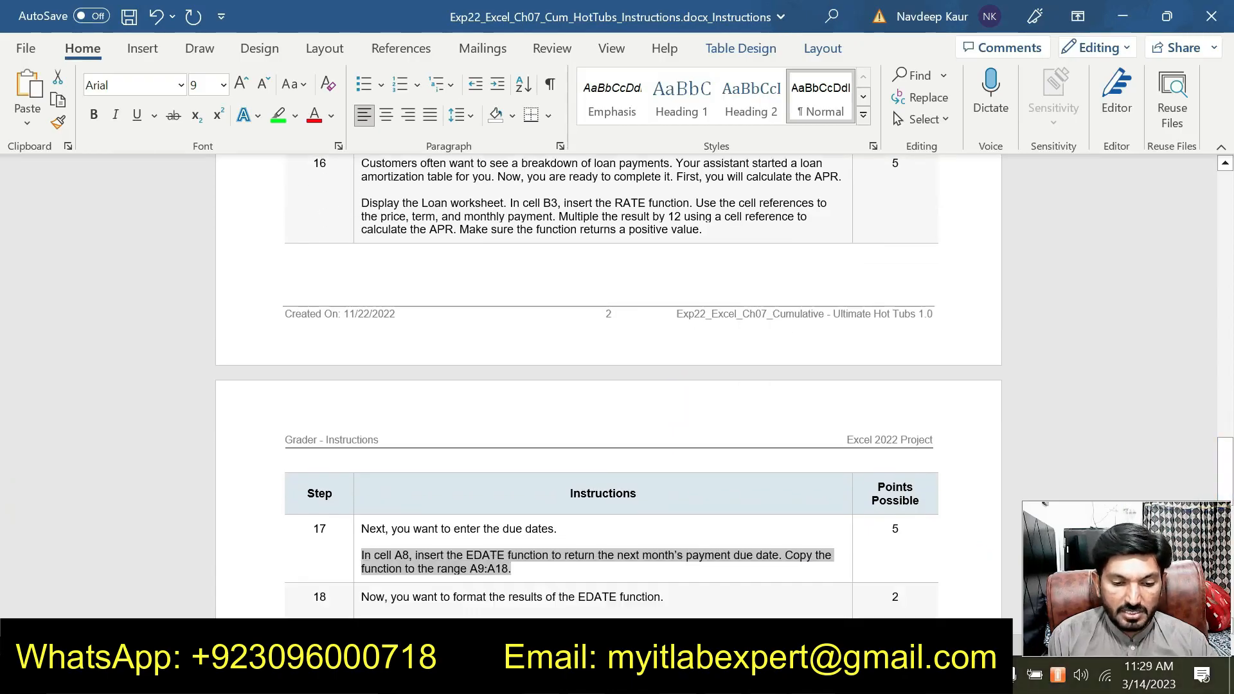
left_click_drag(361, 203, 702, 229)
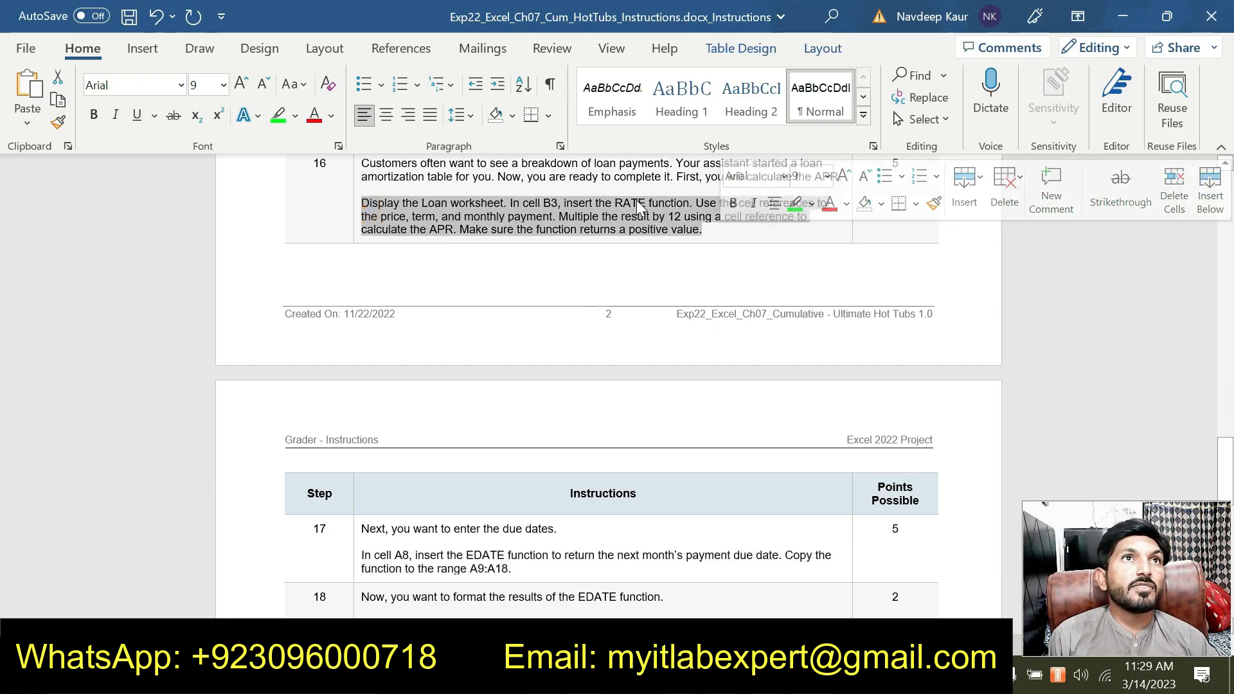
left_click(678, 230)
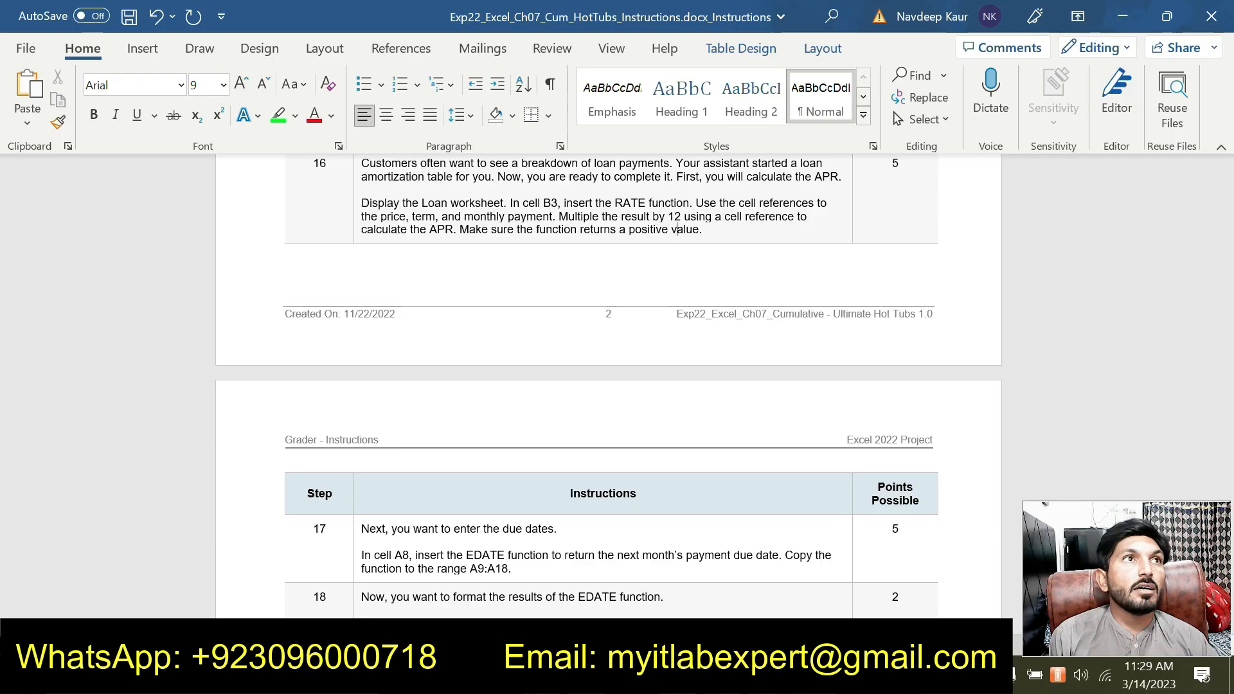
mouse_move(812, 680)
left_click(768, 679)
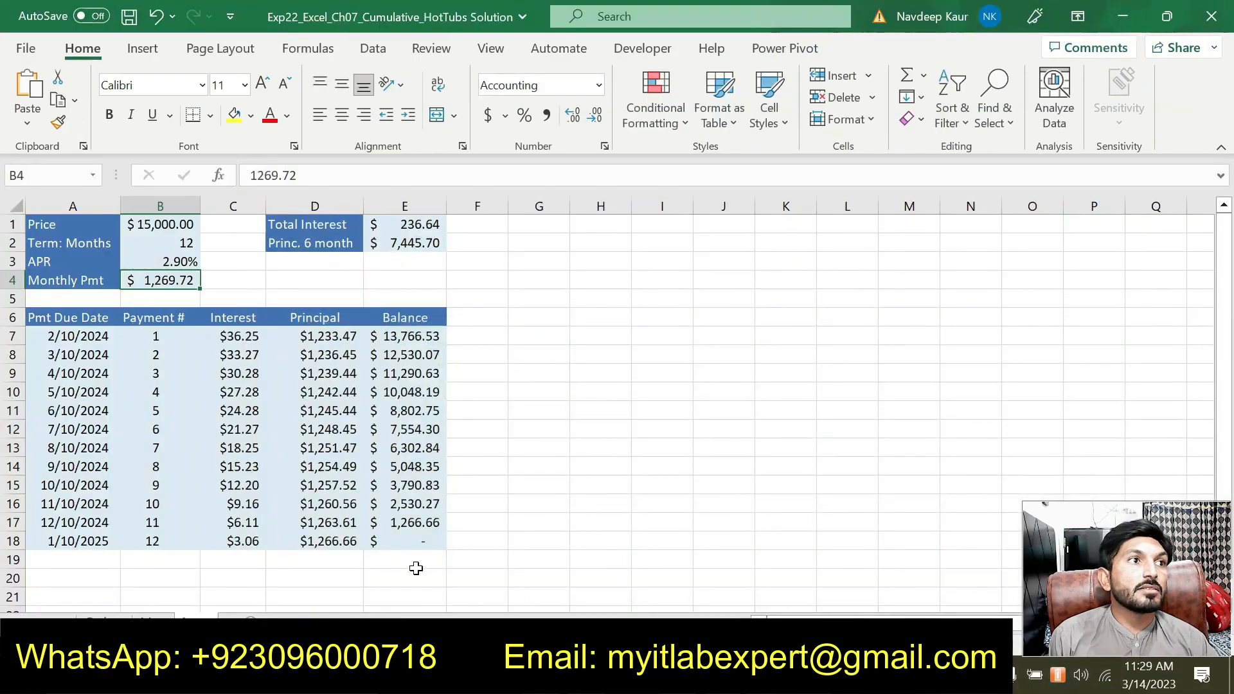
- Select the first payment number on the Loan worksheet, read instructions 18 to 25 in Word, and return to Excel
left_click(145, 333)
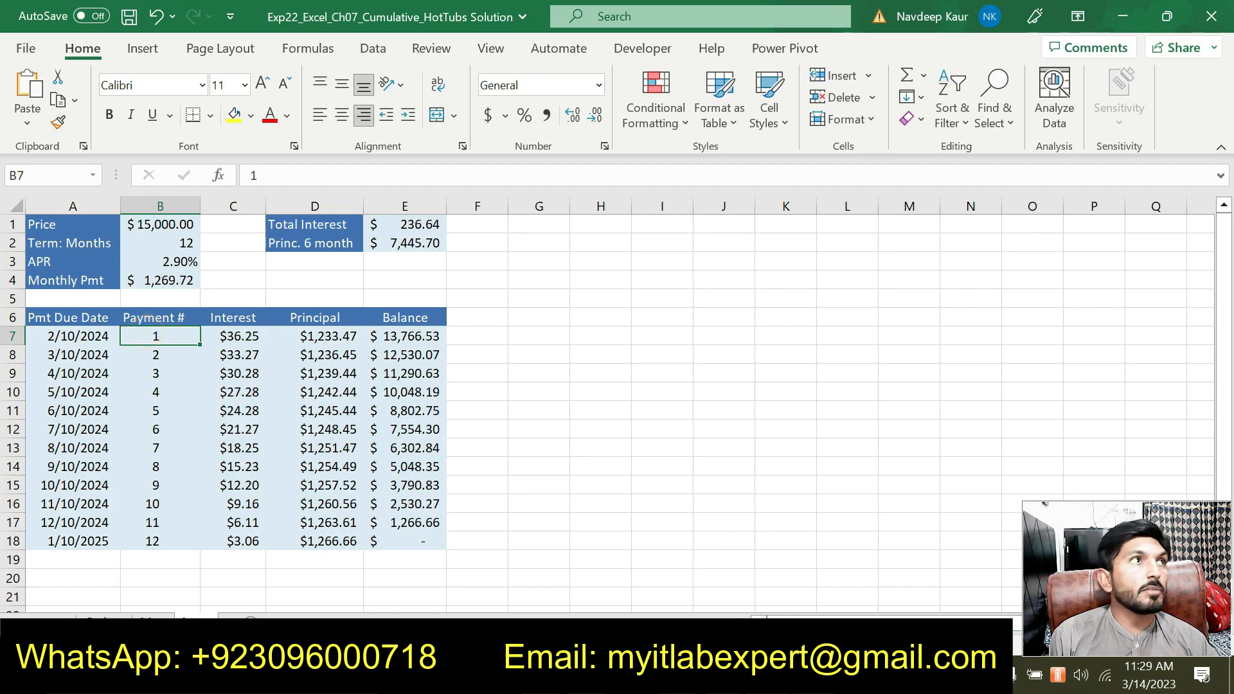
left_click(768, 678)
left_click(768, 679)
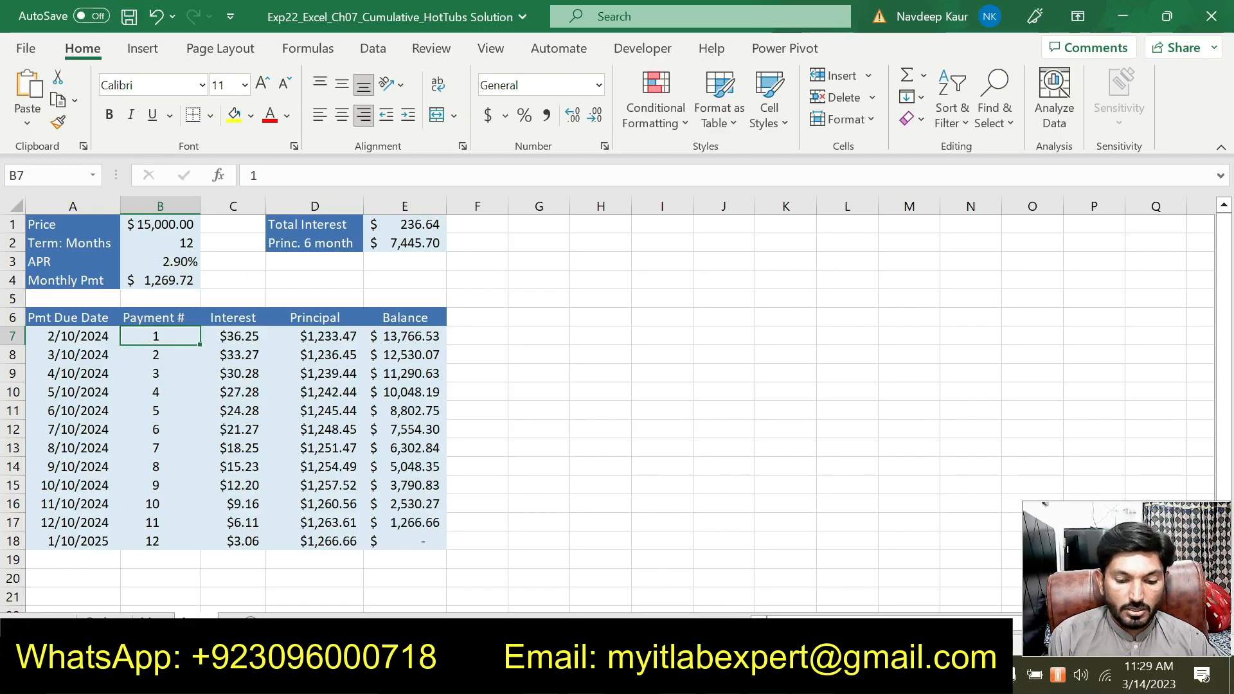
key("alt+Tab")
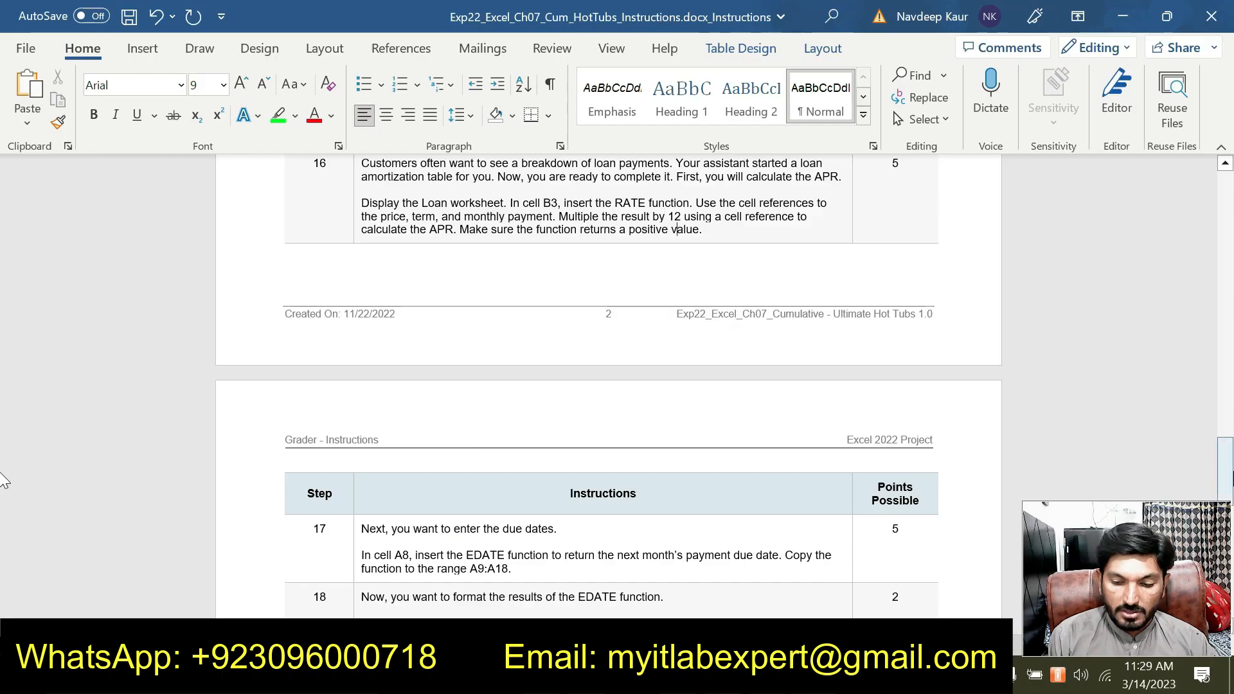
scroll(2, 478, "down", 8)
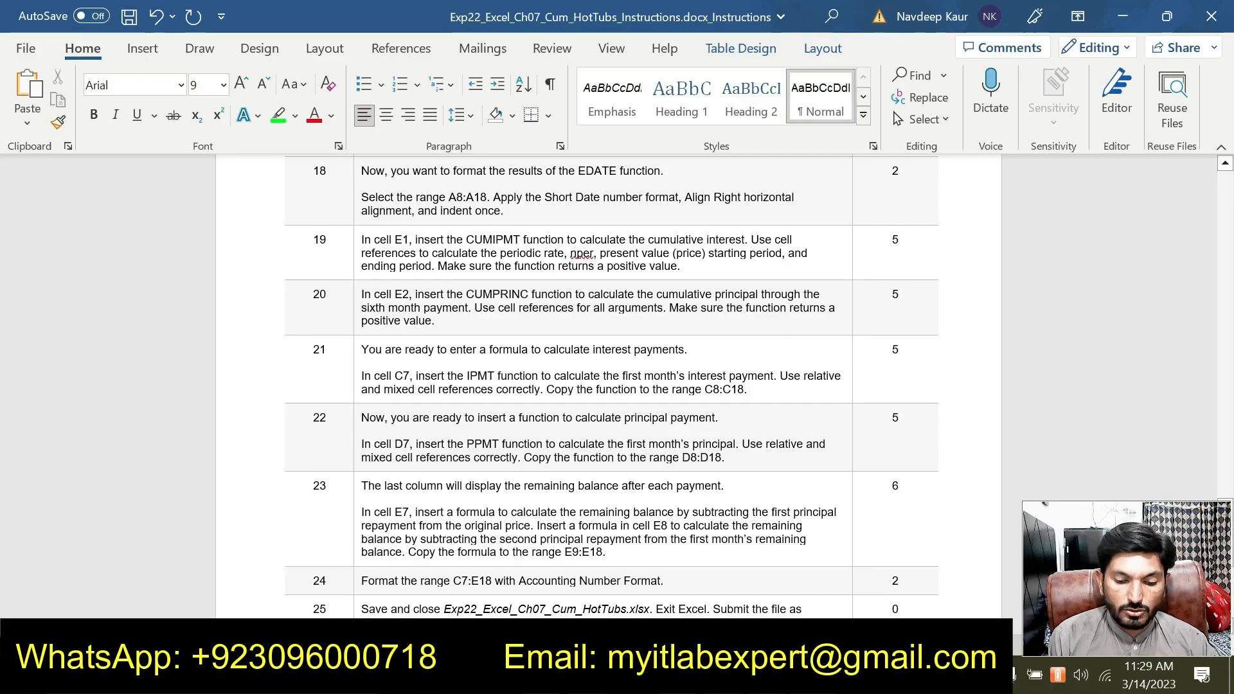
key("alt+Tab")
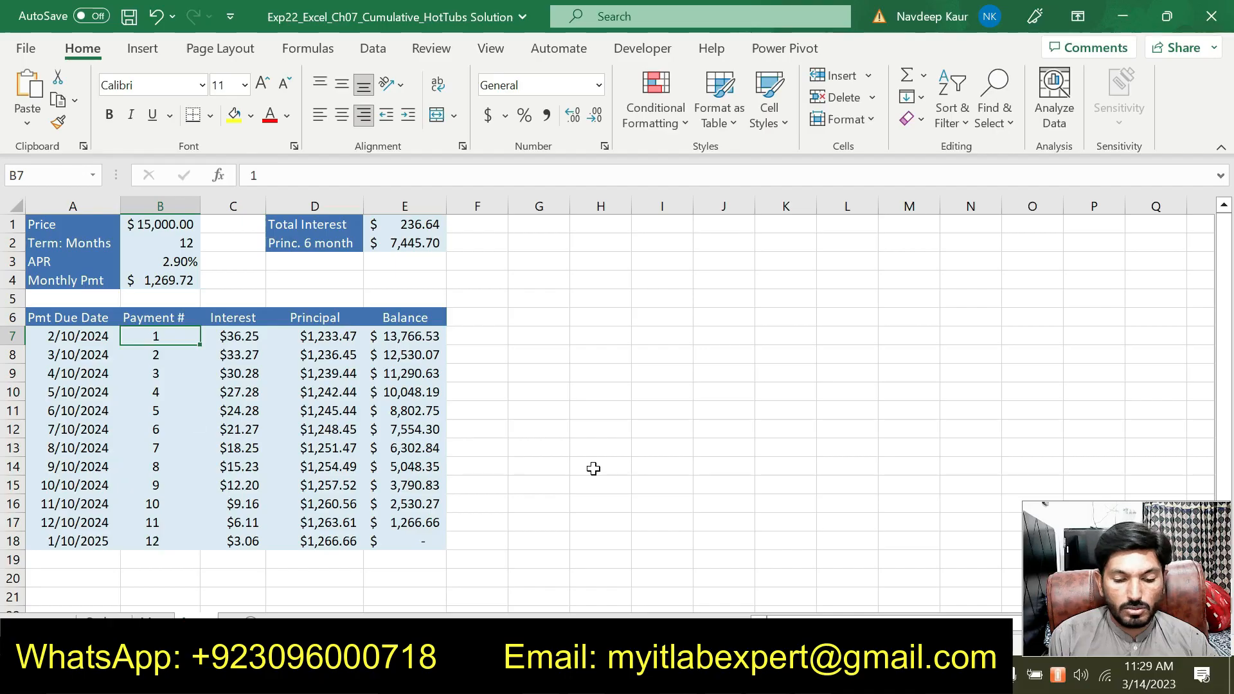
- Compare Word instructions 18 to 24 with the Loan worksheet's due dates, cumulative totals, interest, principal and balance columns in Excel
key("alt+Tab")
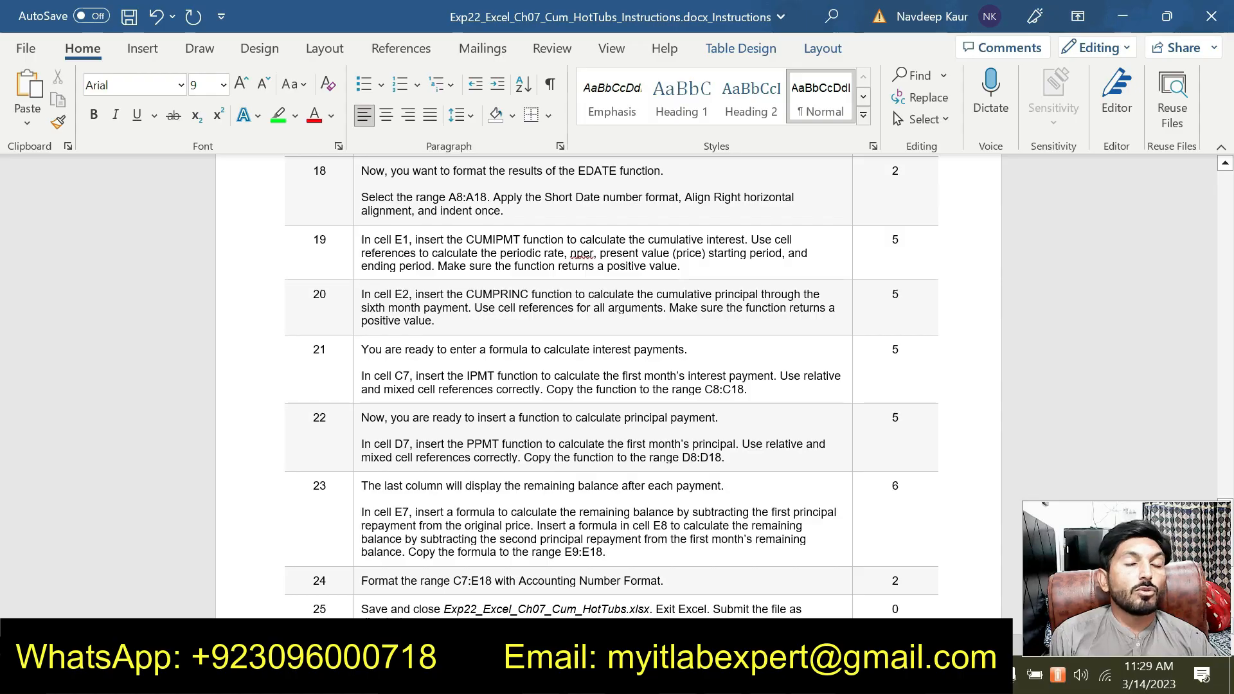
key("alt+Tab")
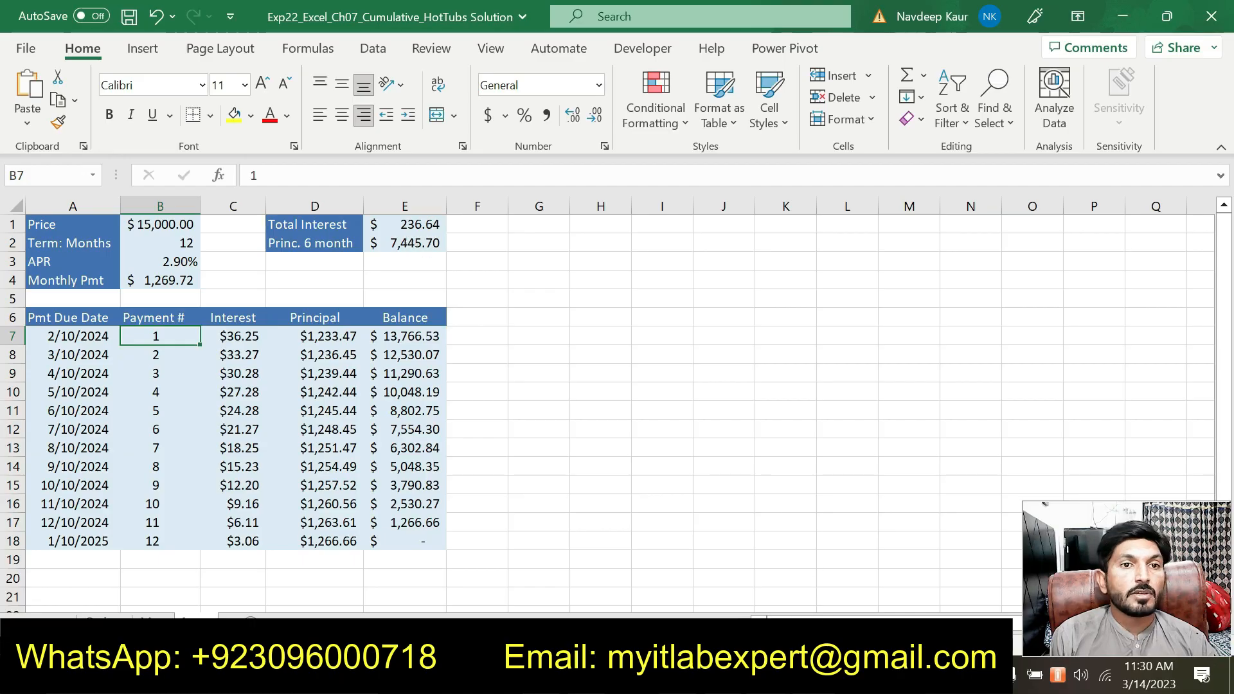
left_click(815, 675)
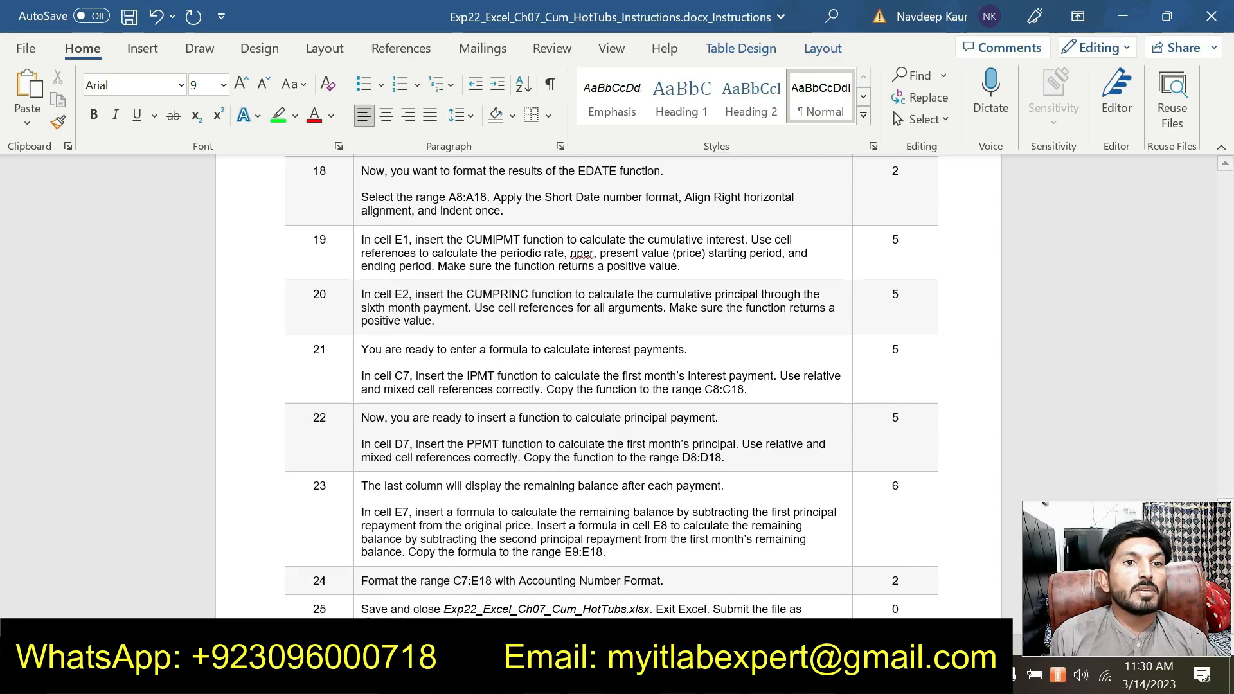
left_click(767, 675)
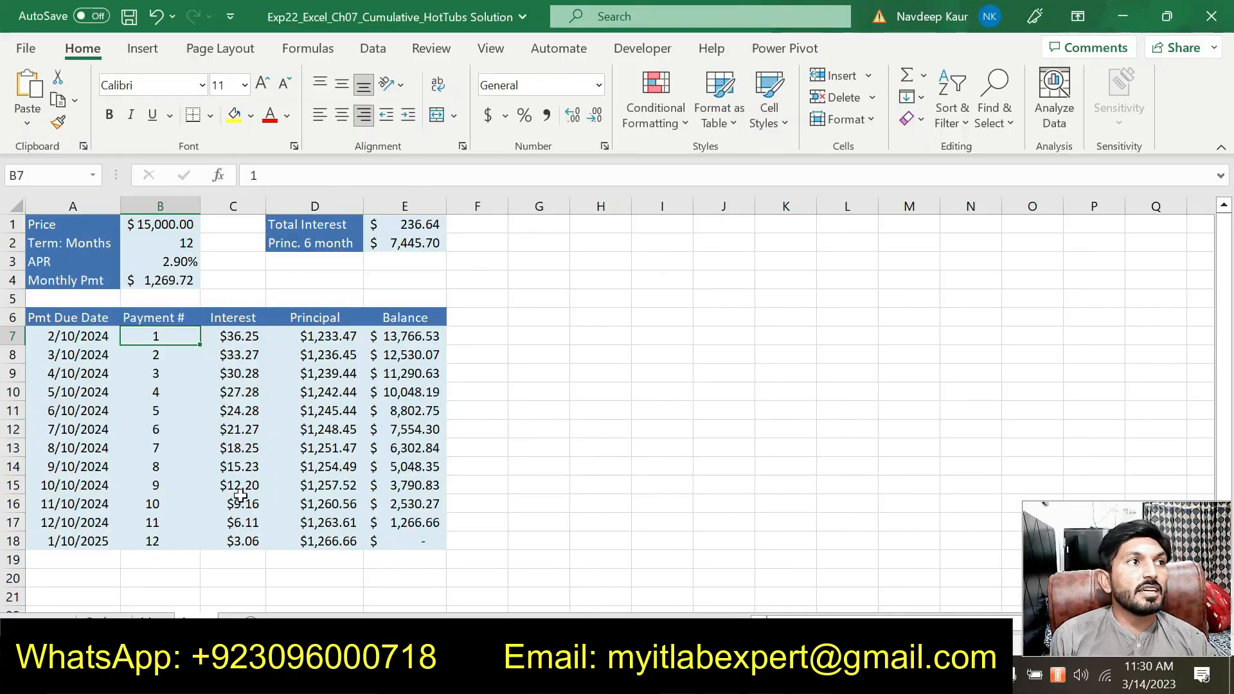
key("alt+Tab")
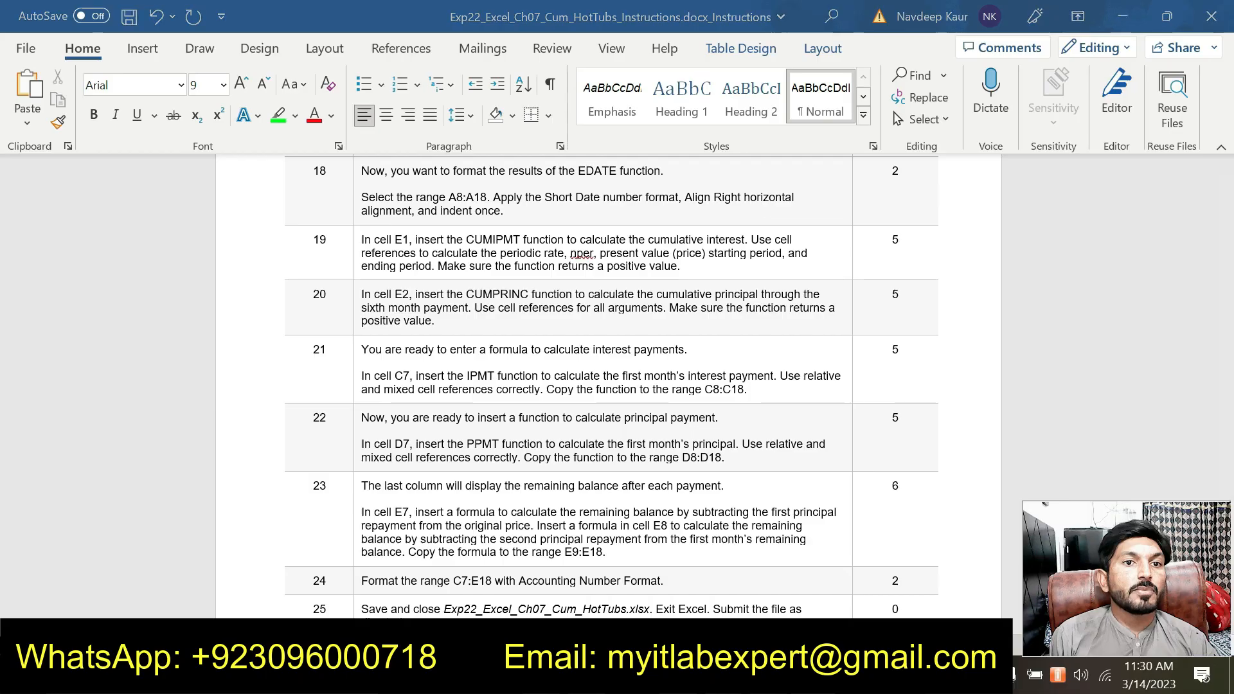
left_click(643, 675)
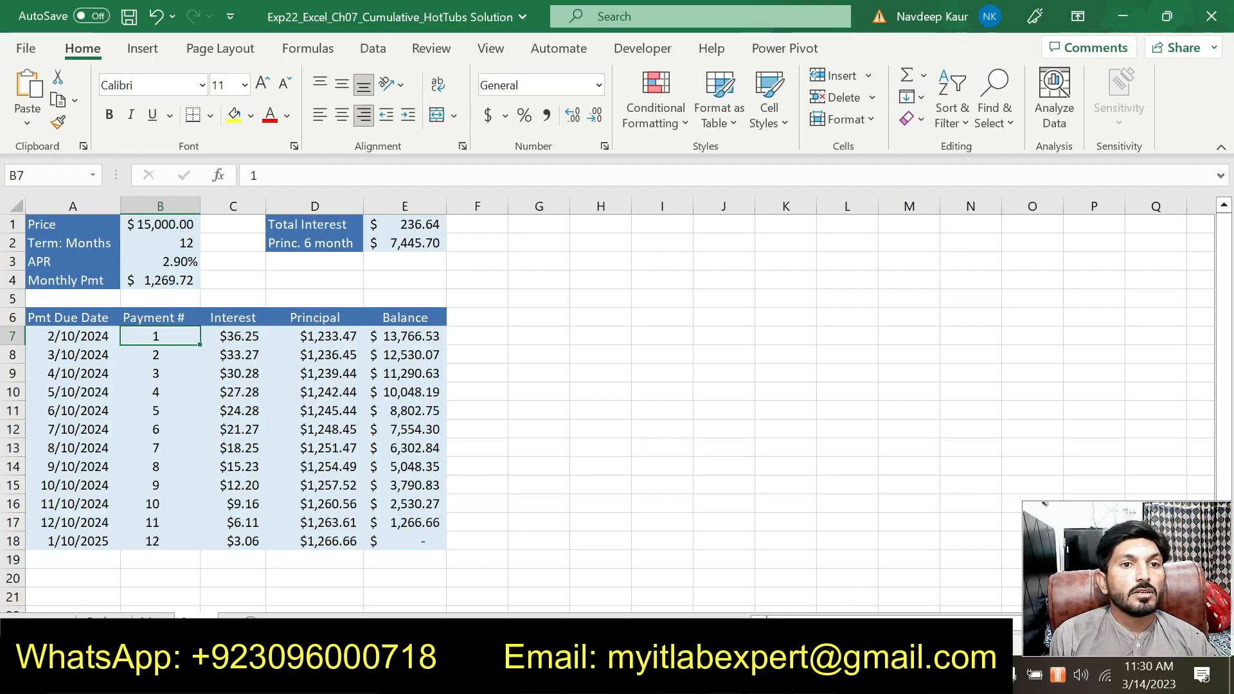
key("alt+Tab")
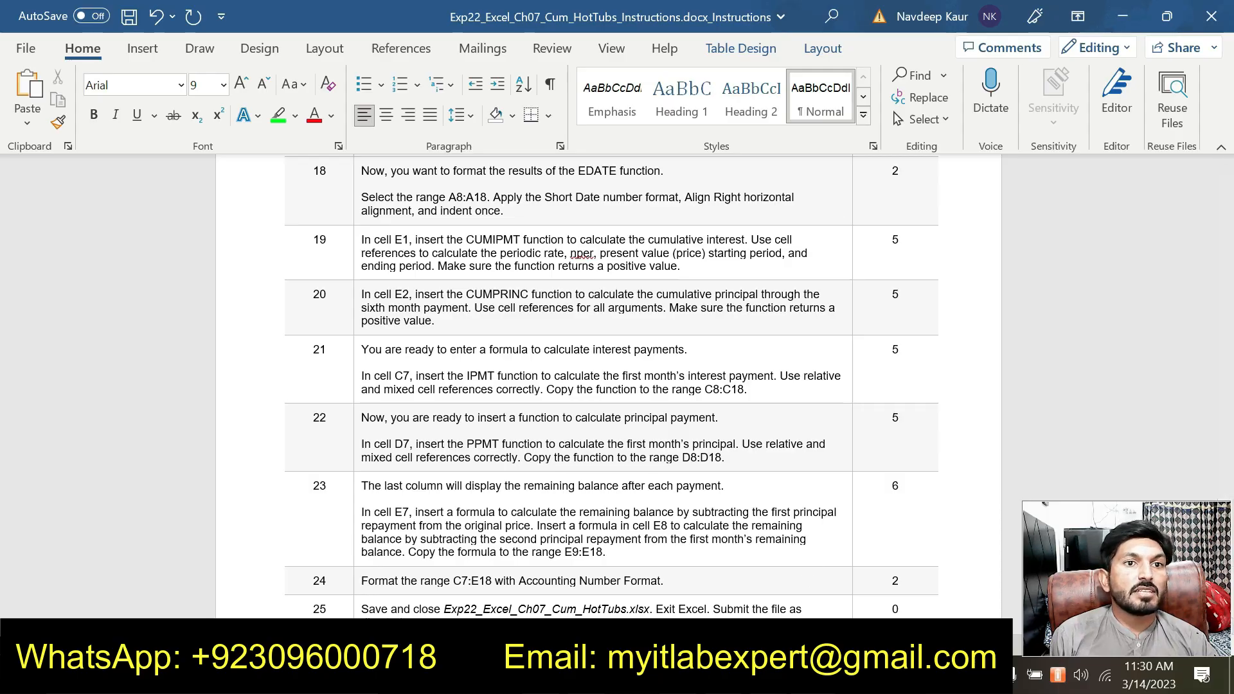
key("alt+Tab")
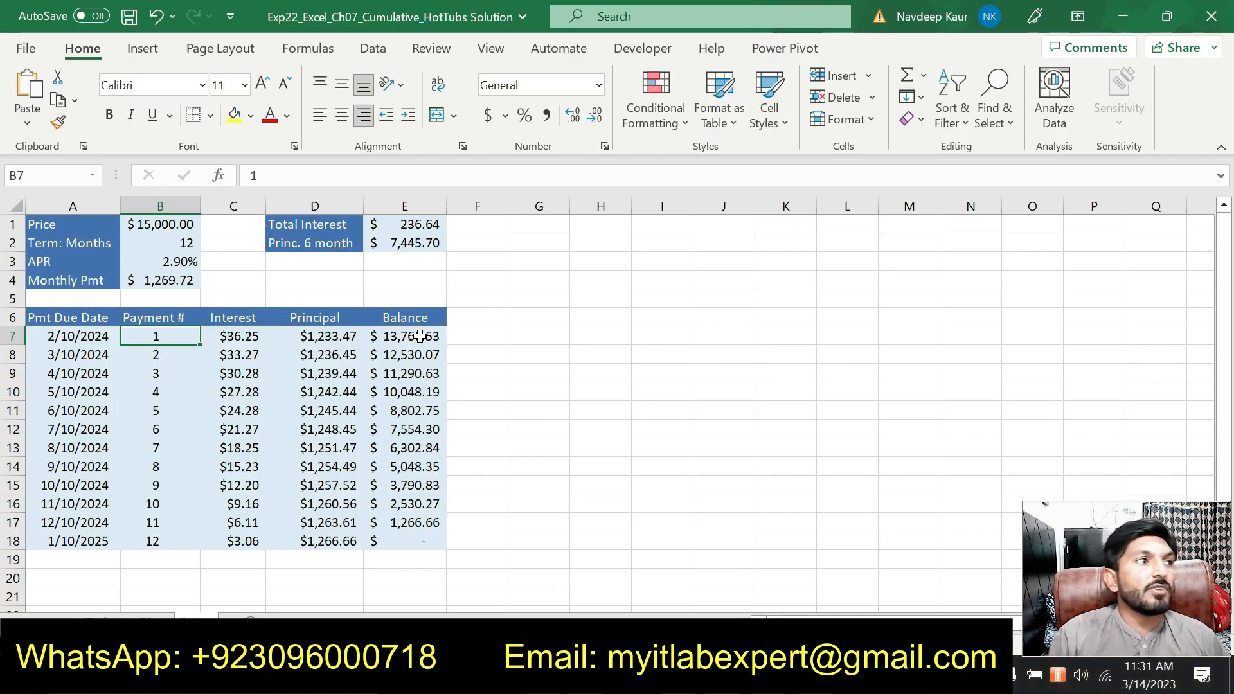
- Review the hot tub orders worksheet and the Map worksheet, and return to the Loan worksheet
left_click(111, 617)
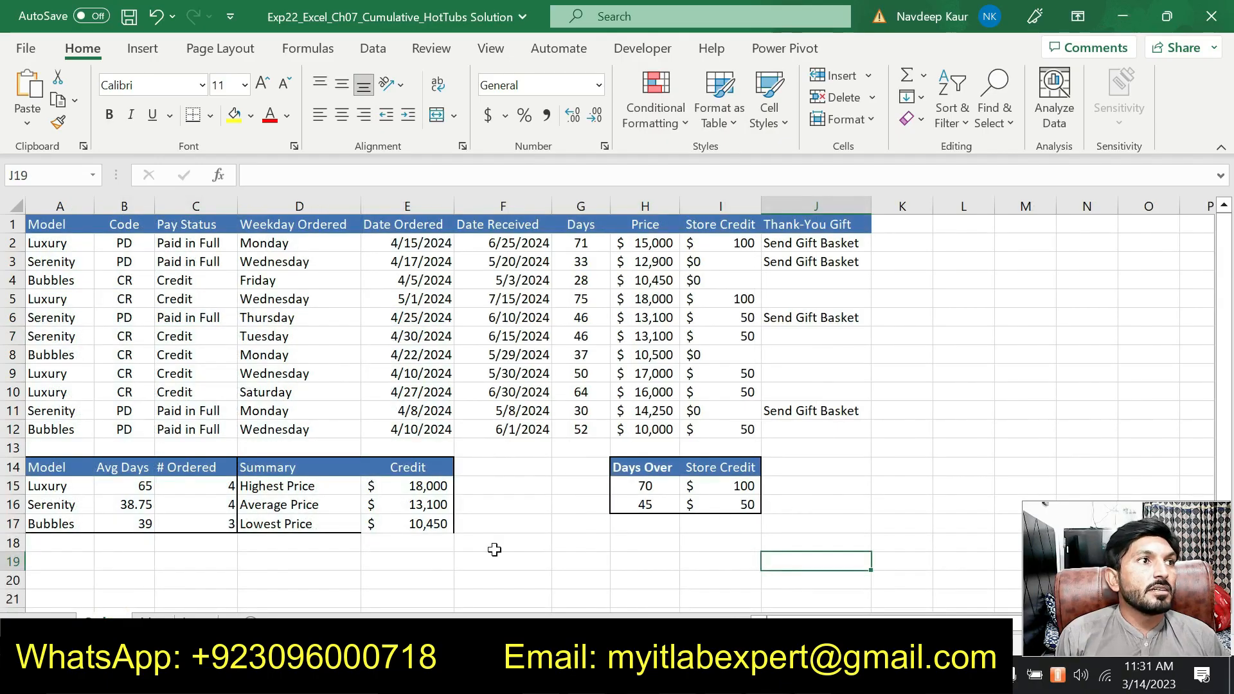
left_click(151, 617)
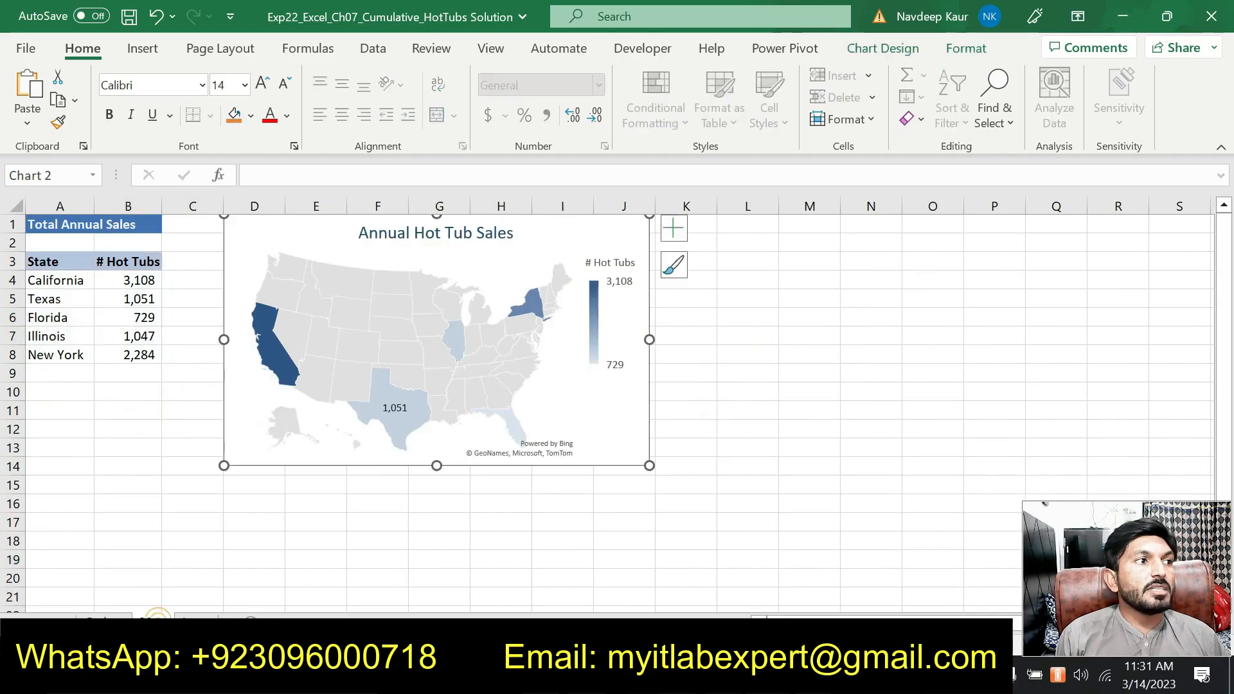
left_click(192, 615)
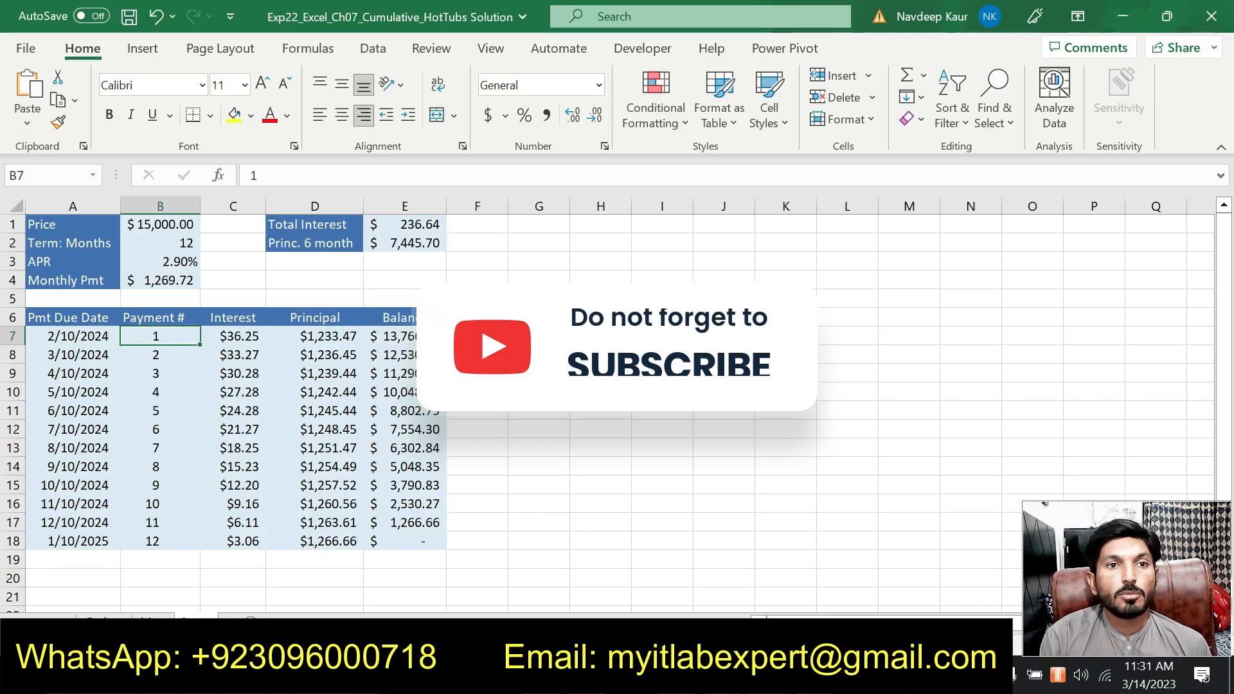
key("alt+Tab")
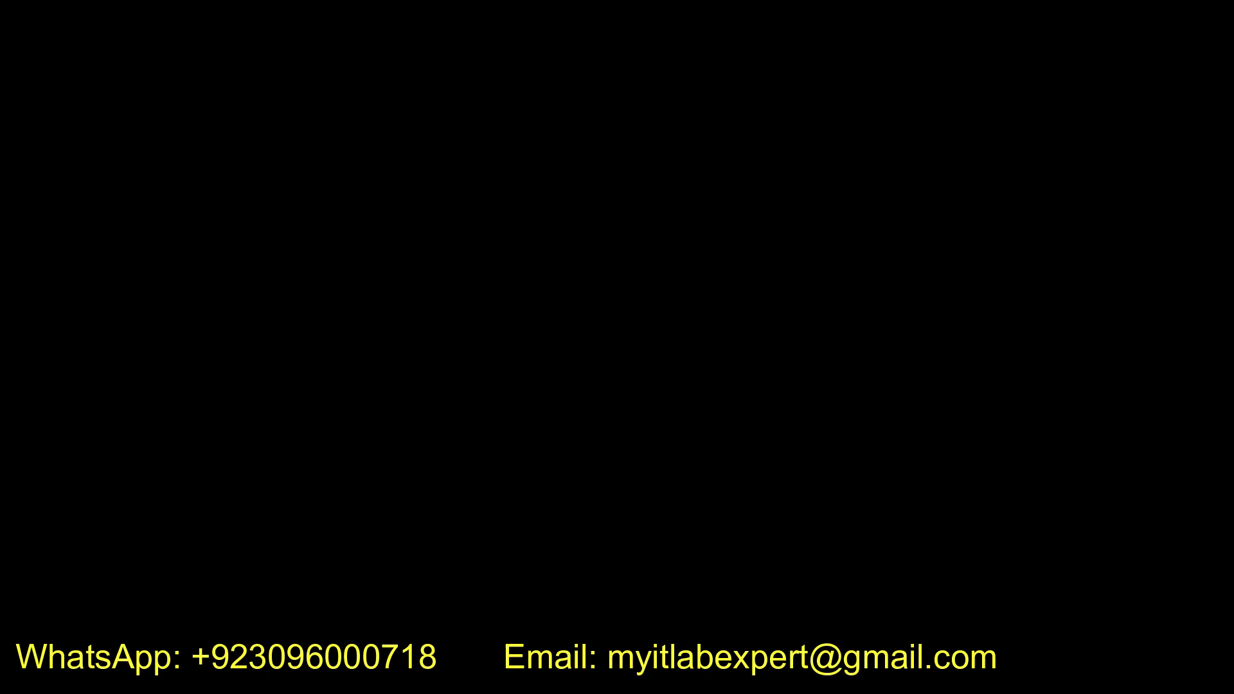